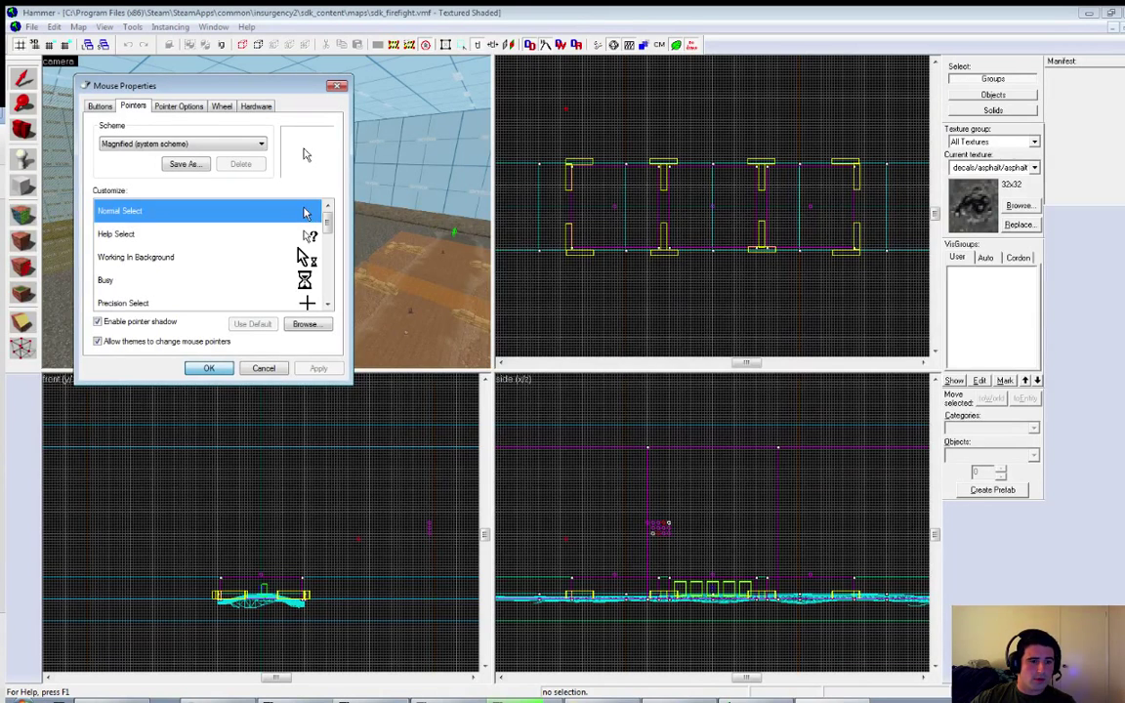
Step: Accept the mouse pointer settings with the Magnified scheme and select the 128 x 4096 x 896 wall solid at the map's far end
key(Return)
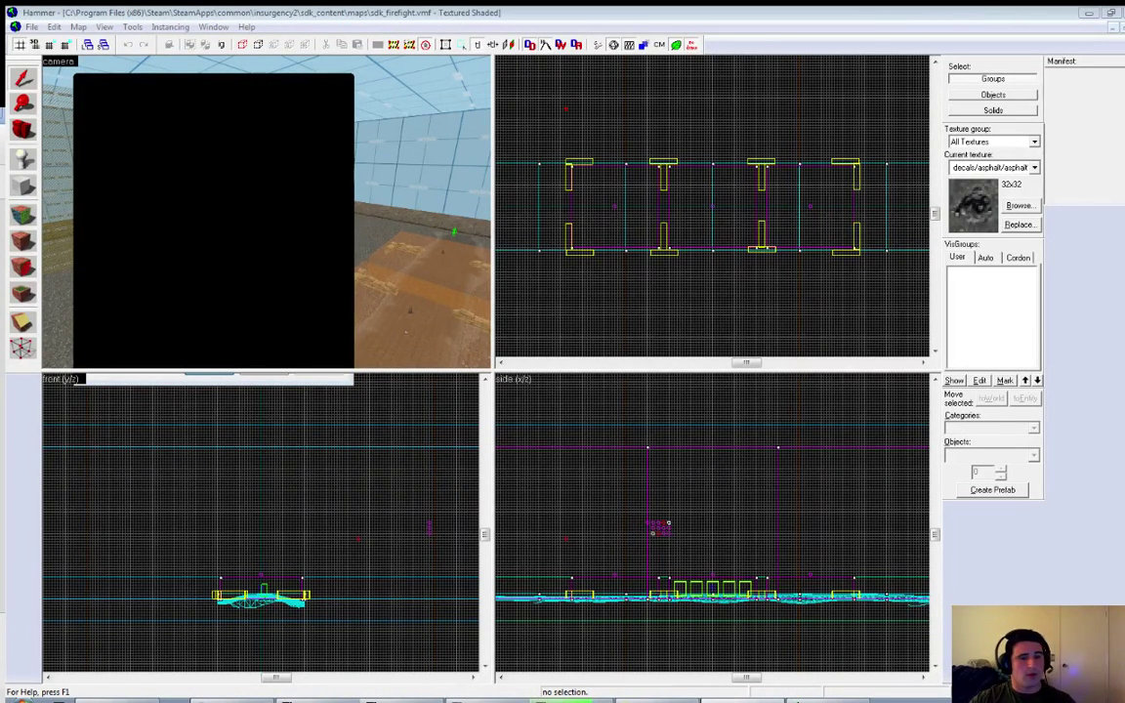
click(436, 185)
key(z)
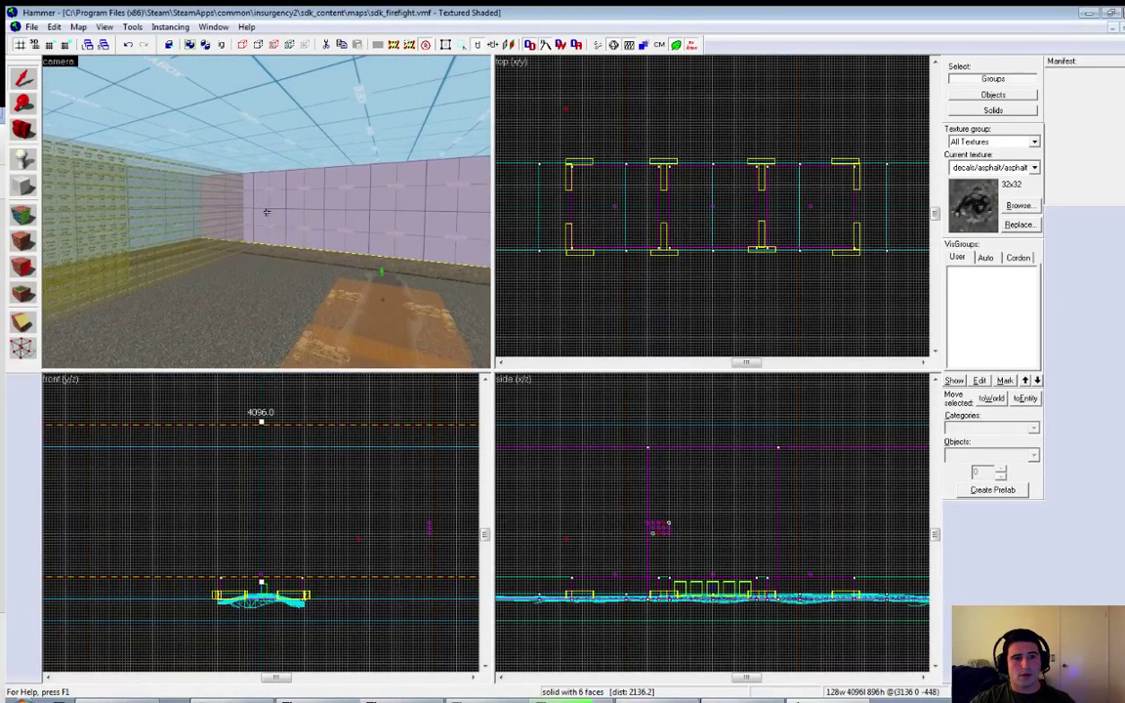
Step: Vary the 3D view's radius culling distance between short and full, and leave it short enough to cut off the far walls
key(Delete)
key(2)
key(1)
key(1)
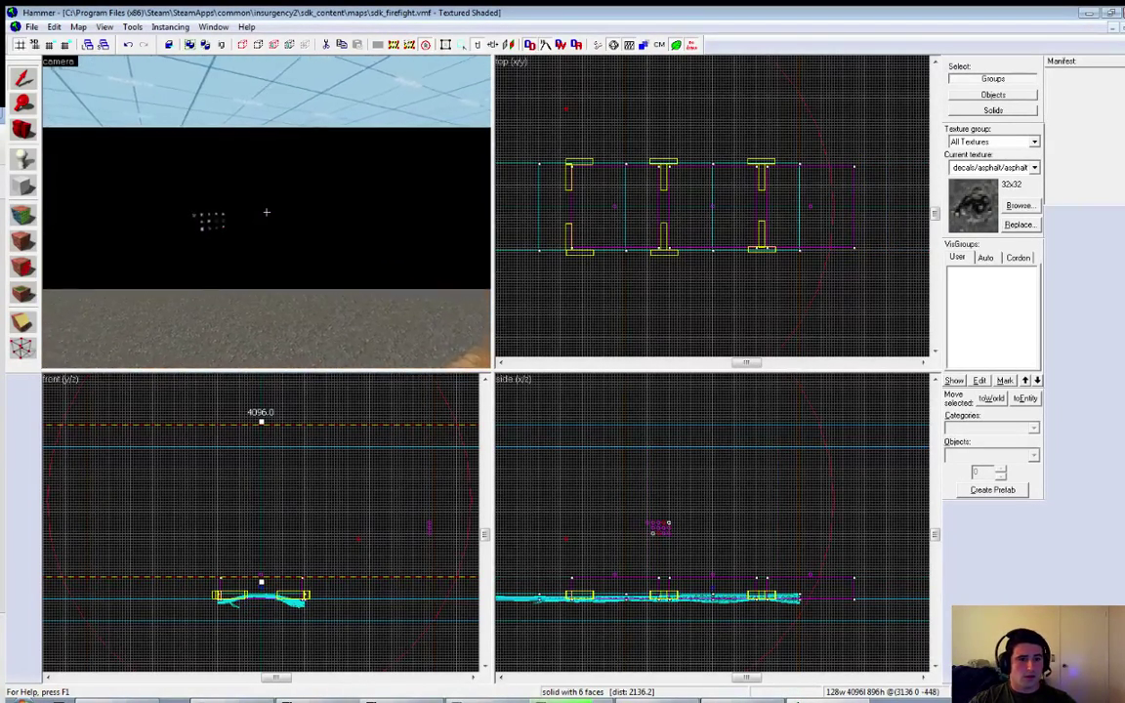
key(z)
key(2)
key(2)
key(2)
key(2)
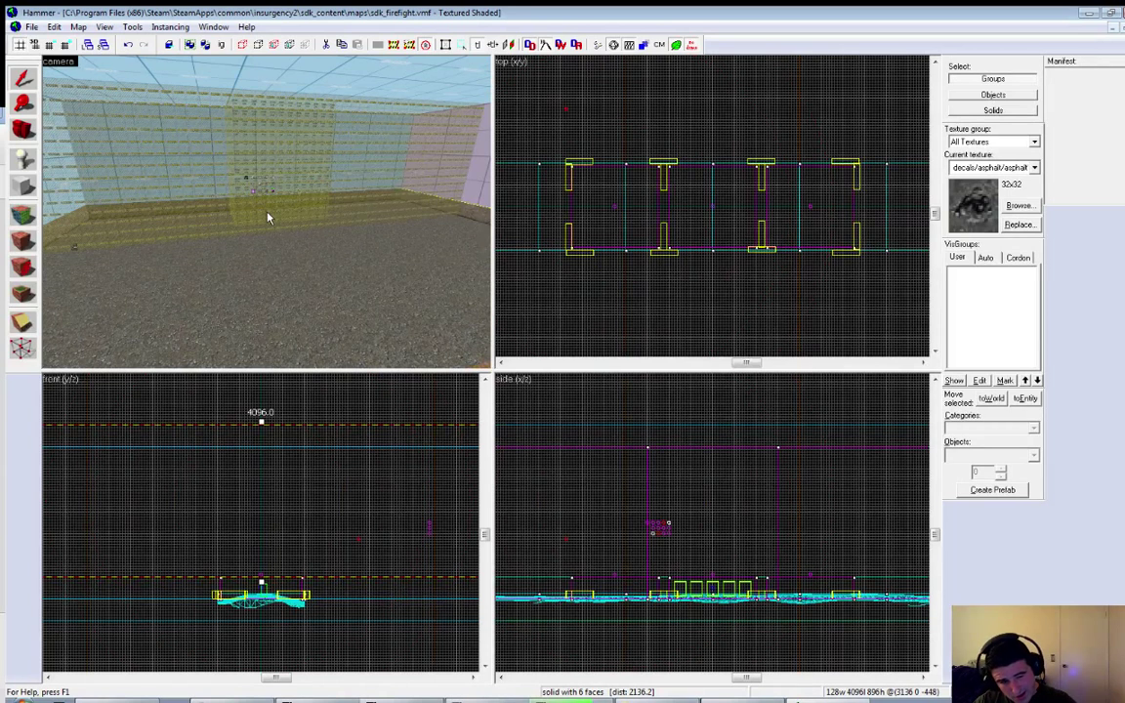
key(1)
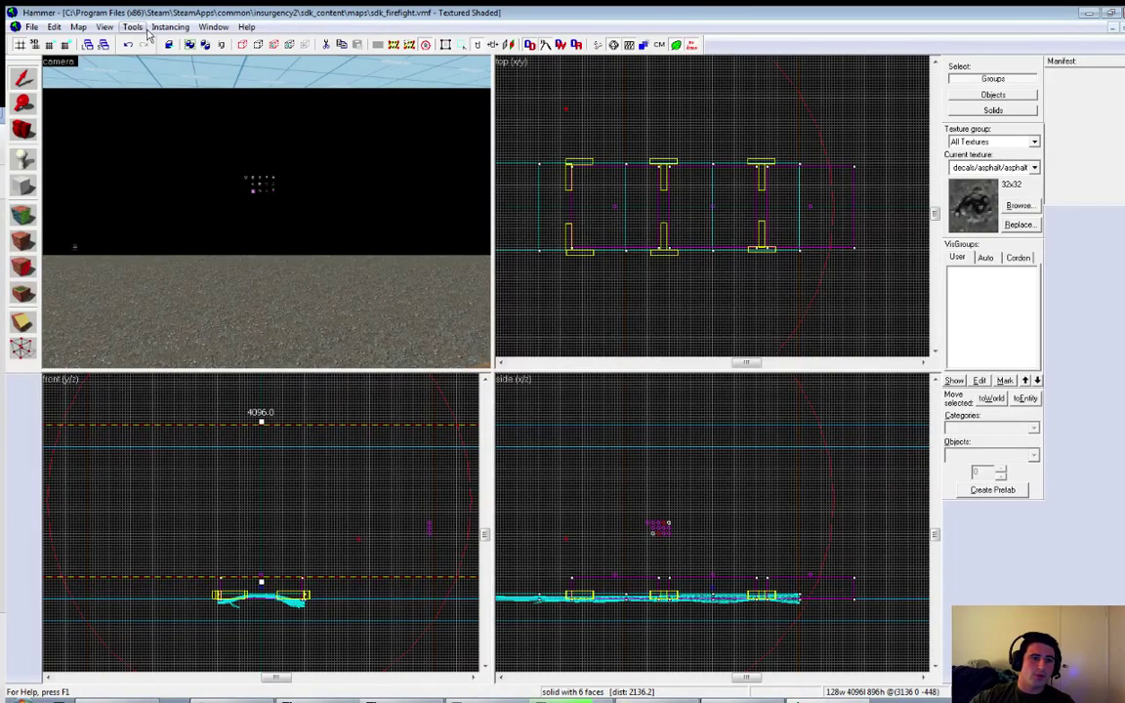
Step: Fly the camera through the map to examine how walls, entities and props are culled from different positions
key(w)
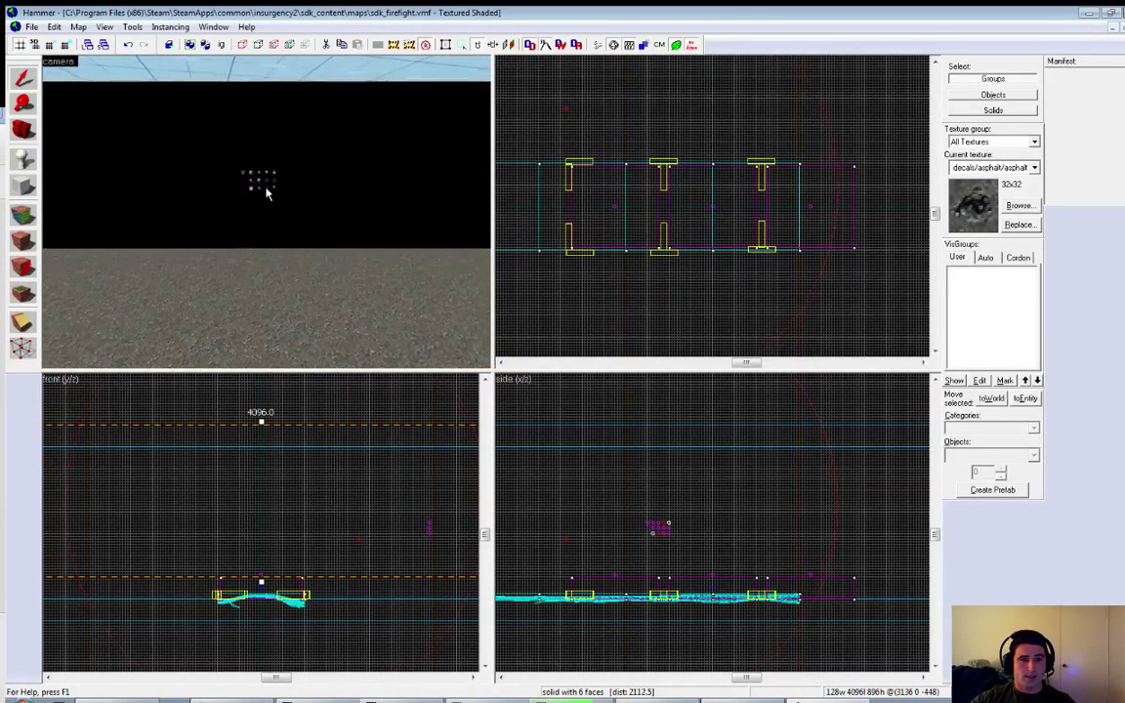
key(z)
key(w)
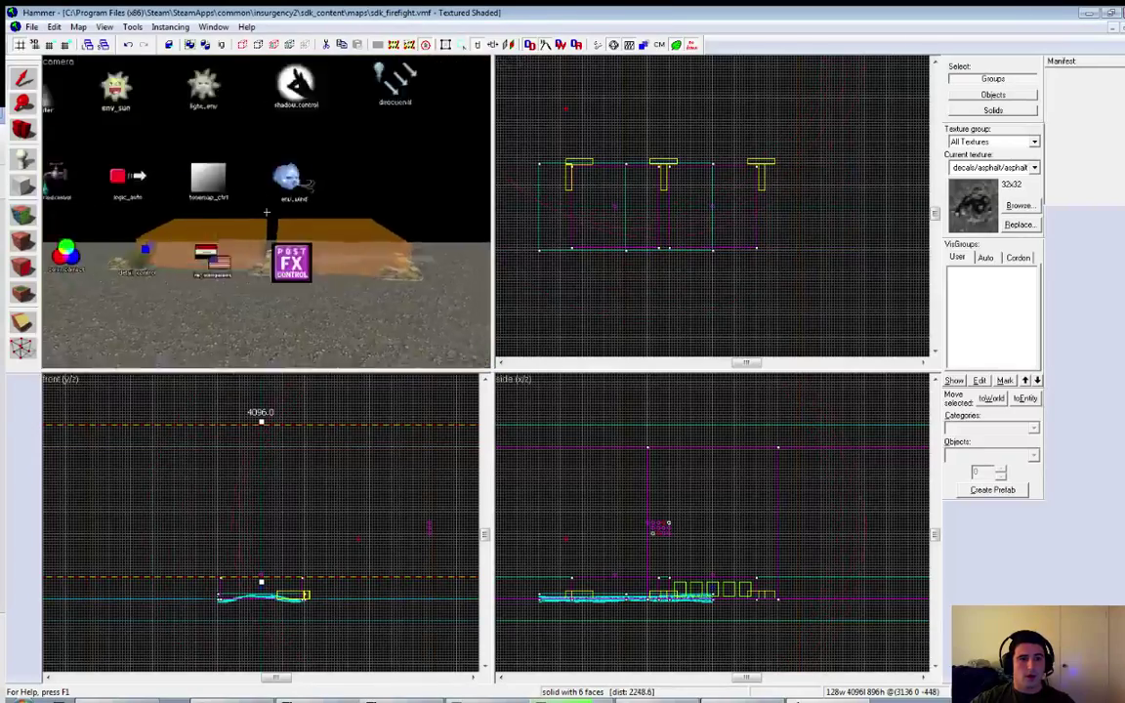
key(w)
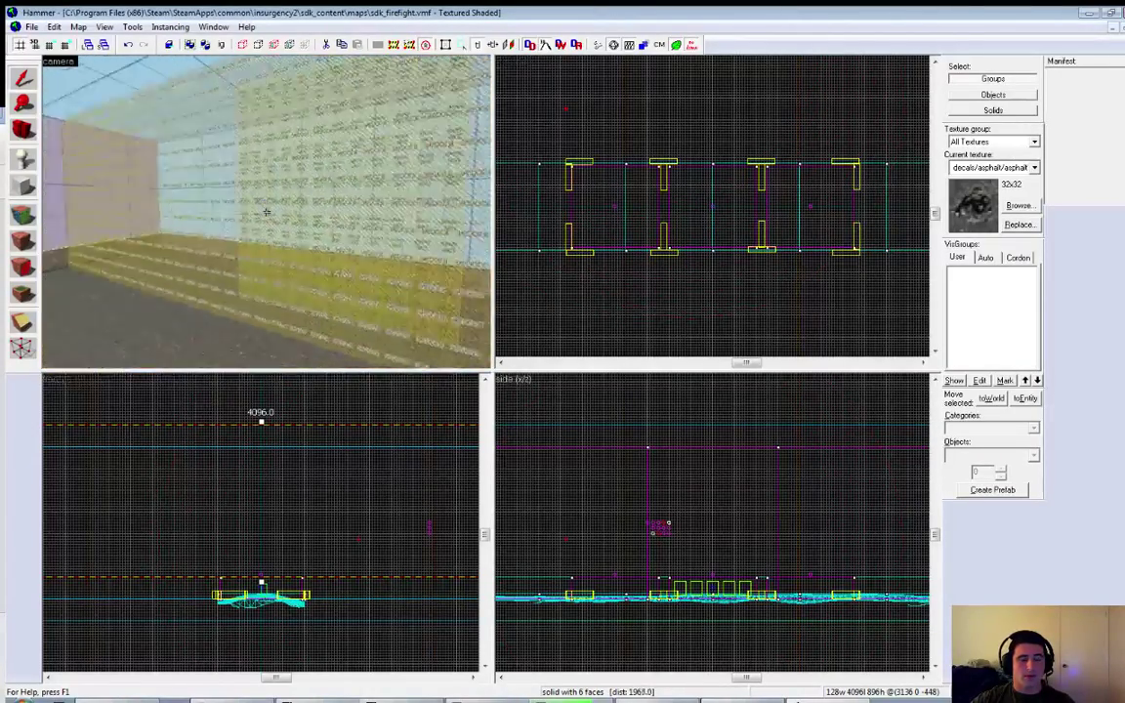
key(w)
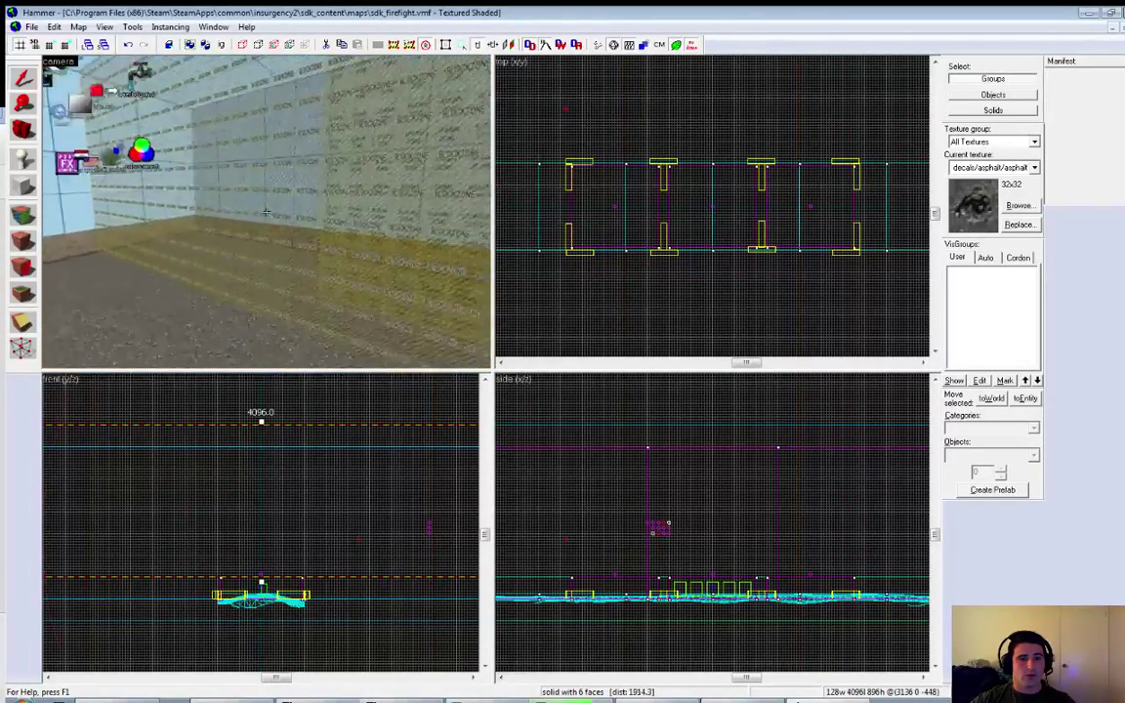
key(w)
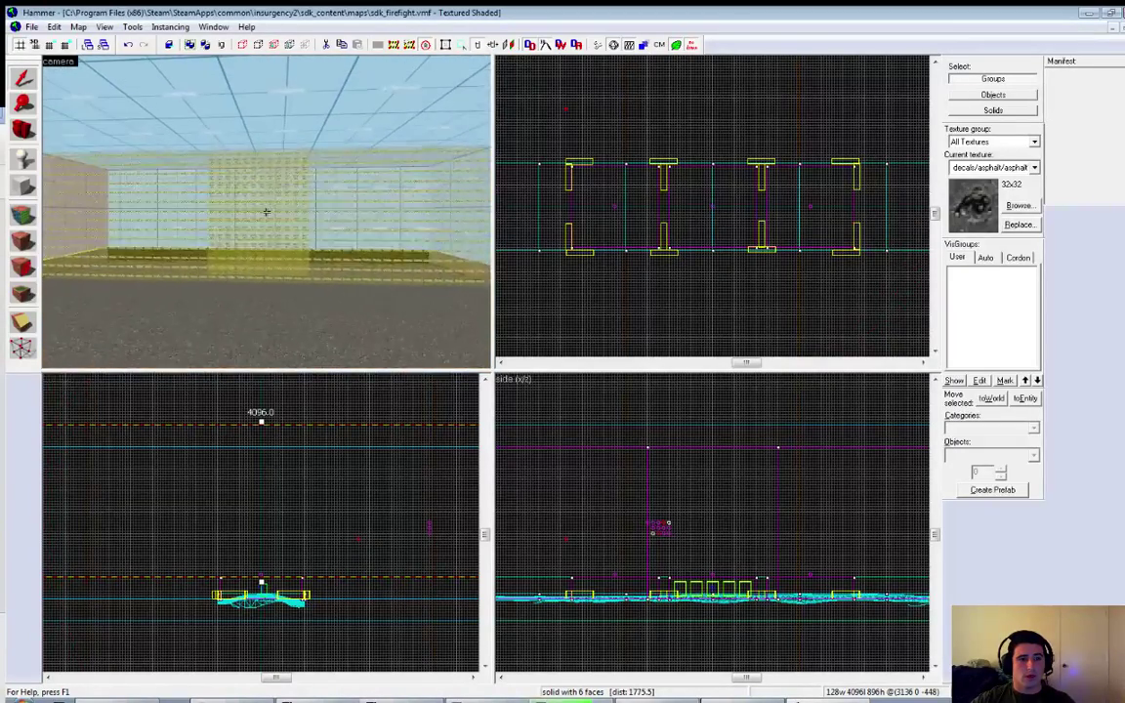
key(w)
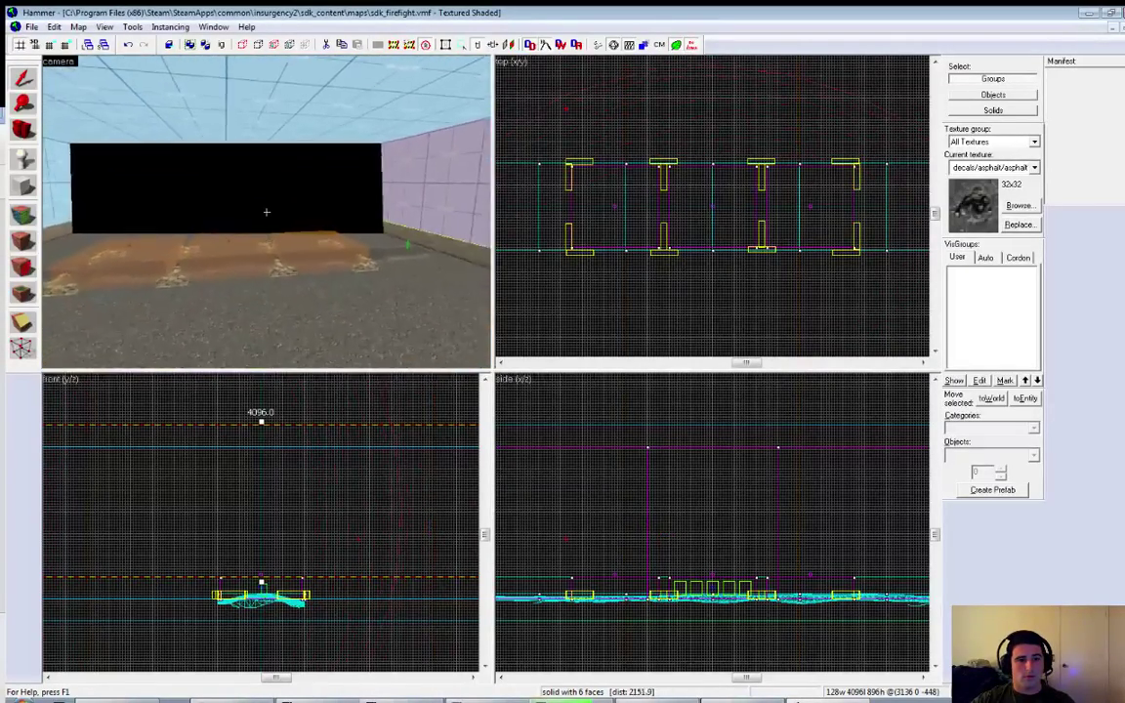
key(w)
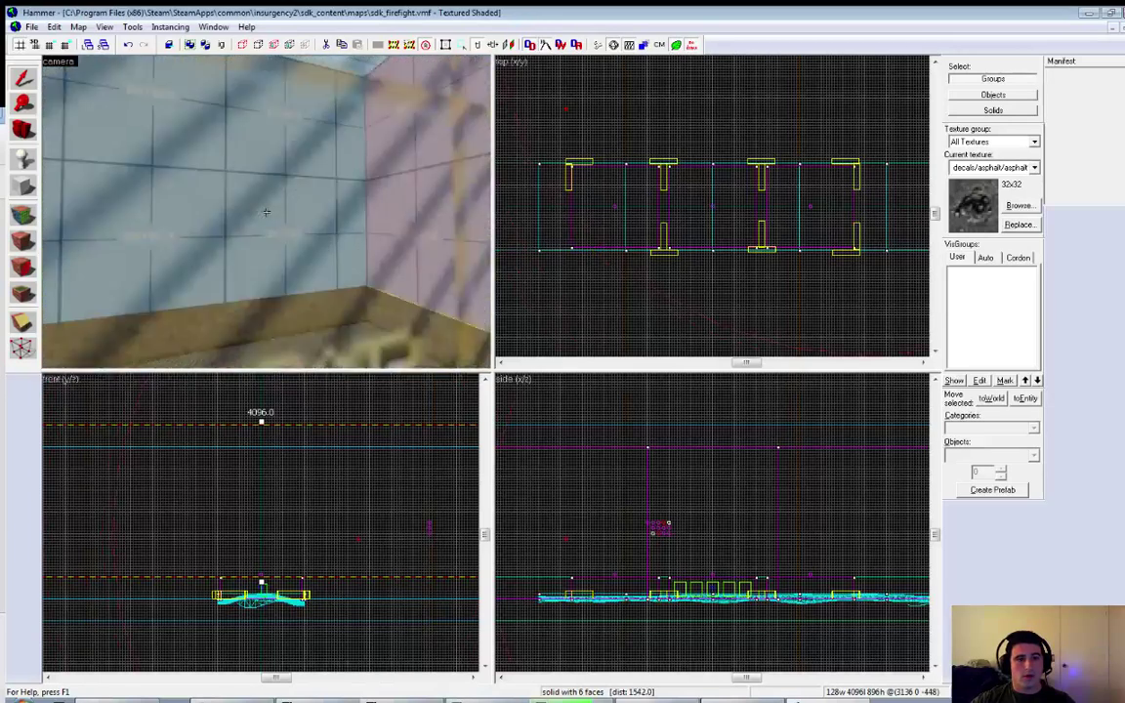
key(w)
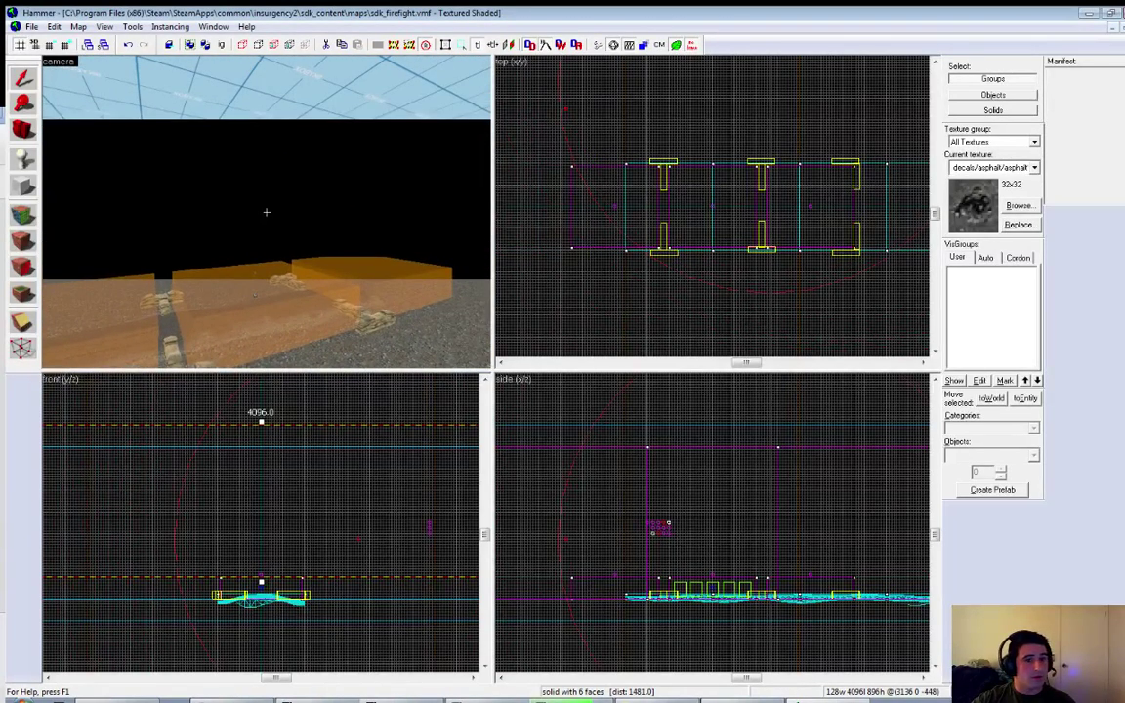
key(c)
key(z)
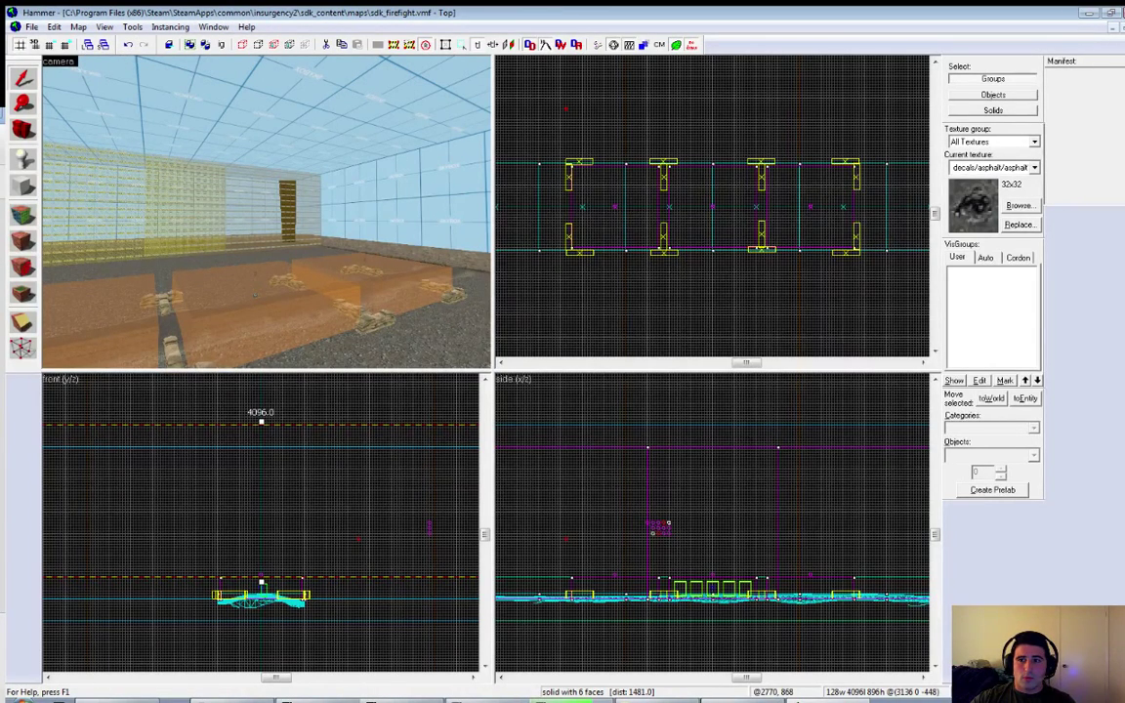
Step: Close the map and the messages window, and reopen sdk_firefight.vmf from the maps folder
click(1123, 27)
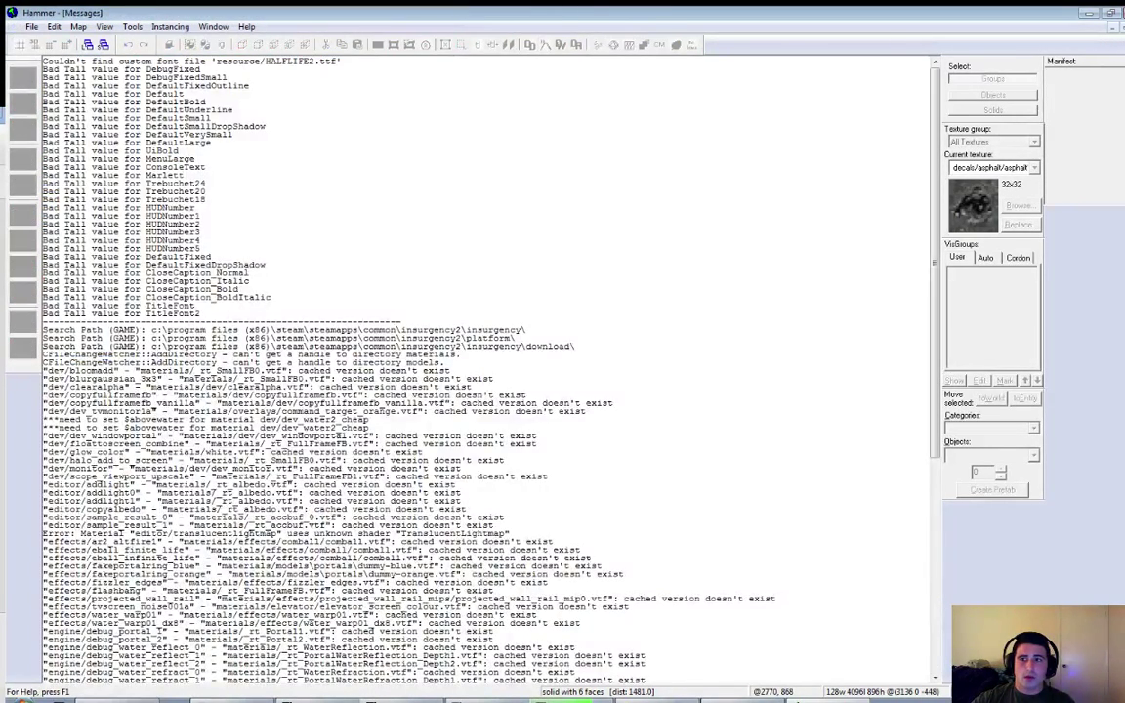
click(1123, 27)
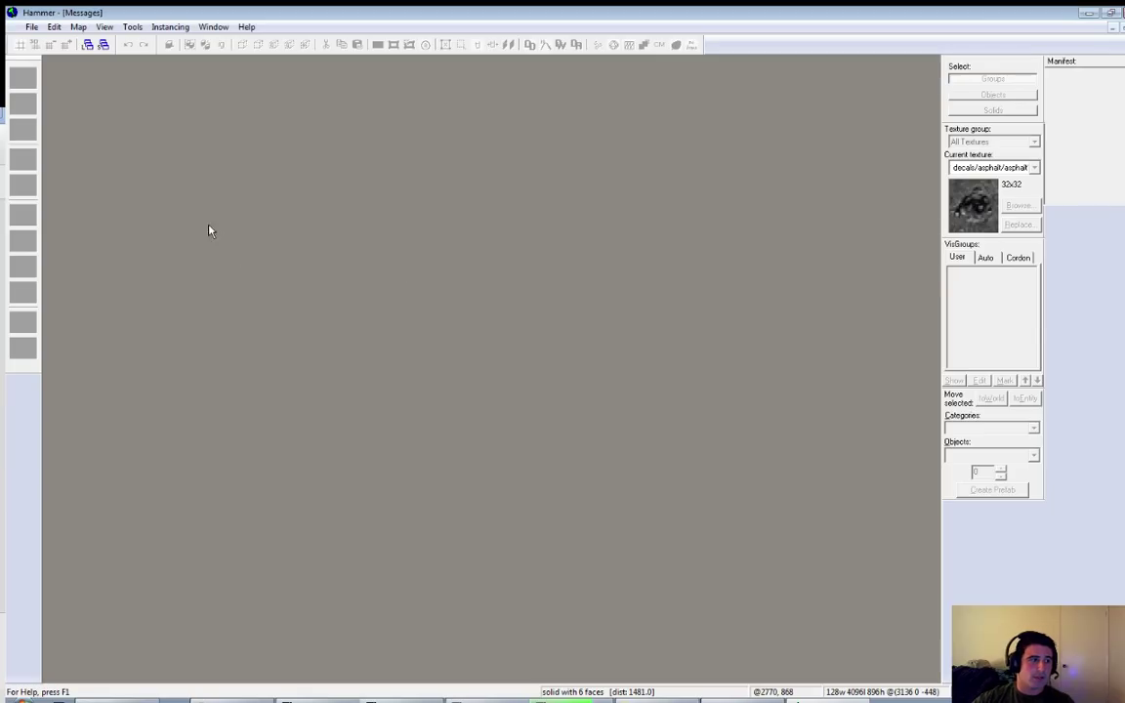
click(31, 26)
click(56, 57)
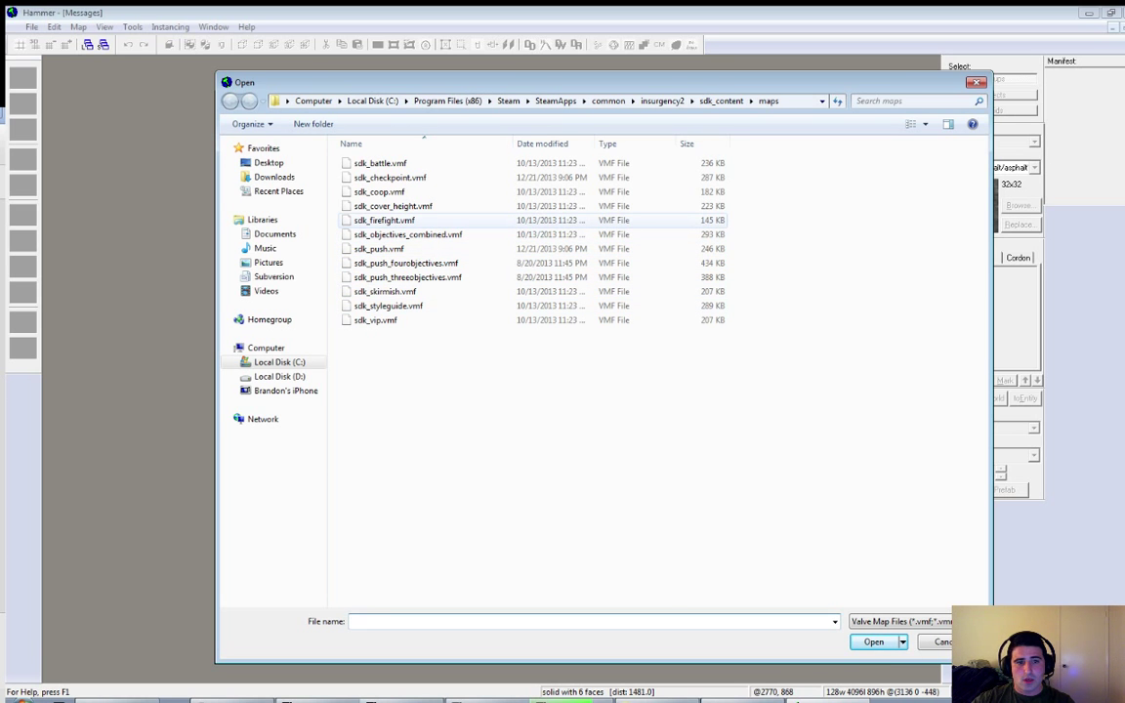
double_click(388, 219)
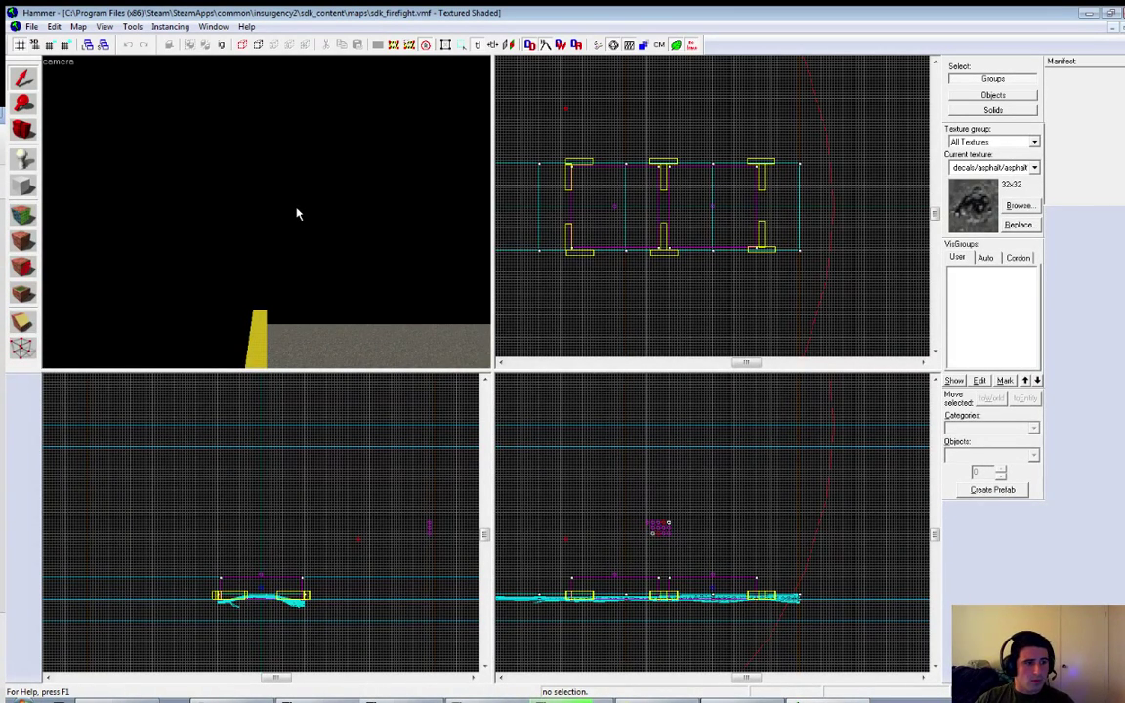
Step: Toggle radius culling off and back on
click(426, 46)
click(427, 47)
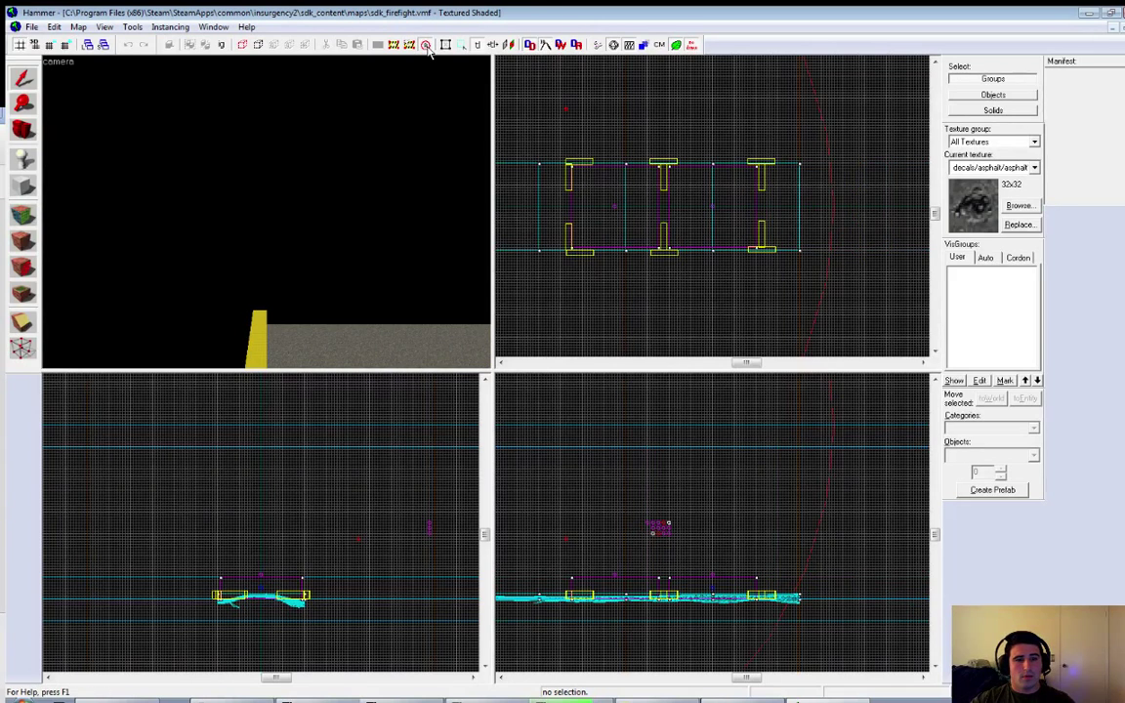
click(427, 47)
click(427, 47)
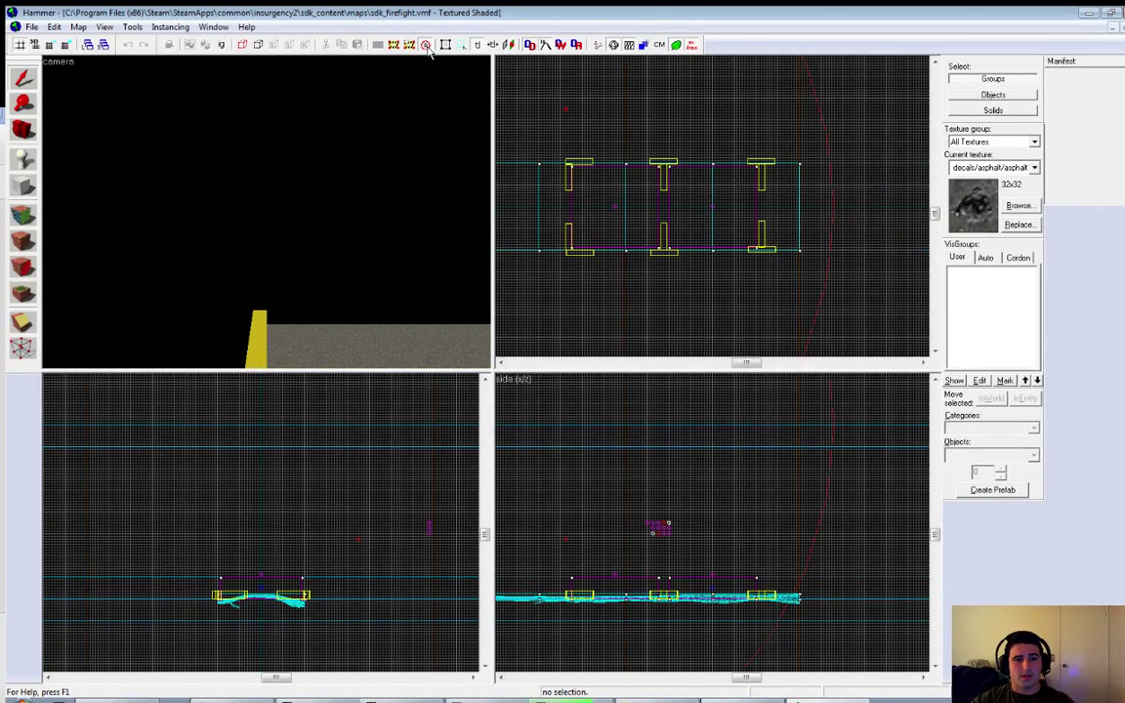
Step: Fly around the reopened map at long and short culling distances to examine what stays inside the culling circle
key(z)
key(w)
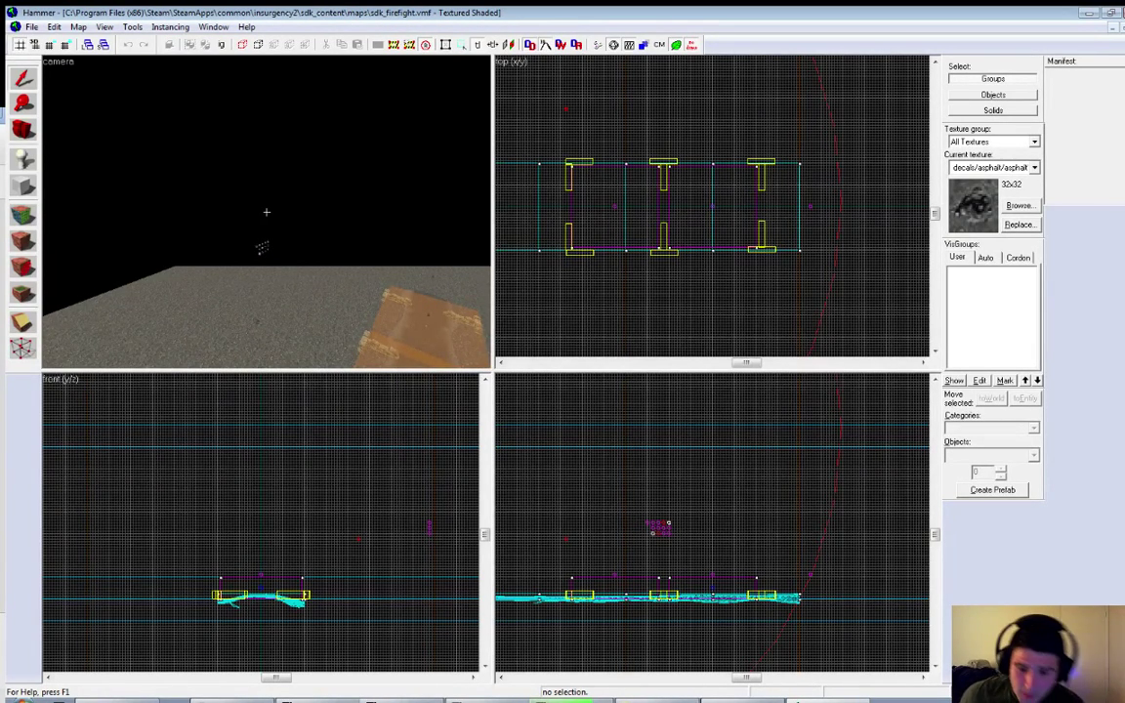
key(z)
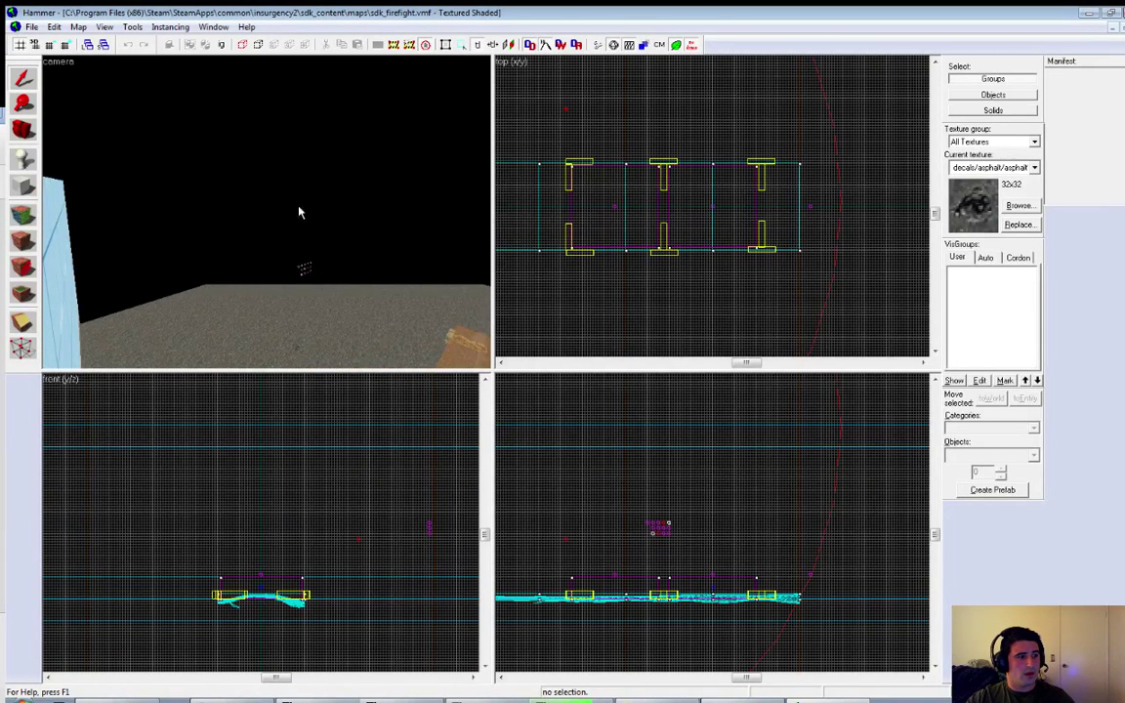
key(z)
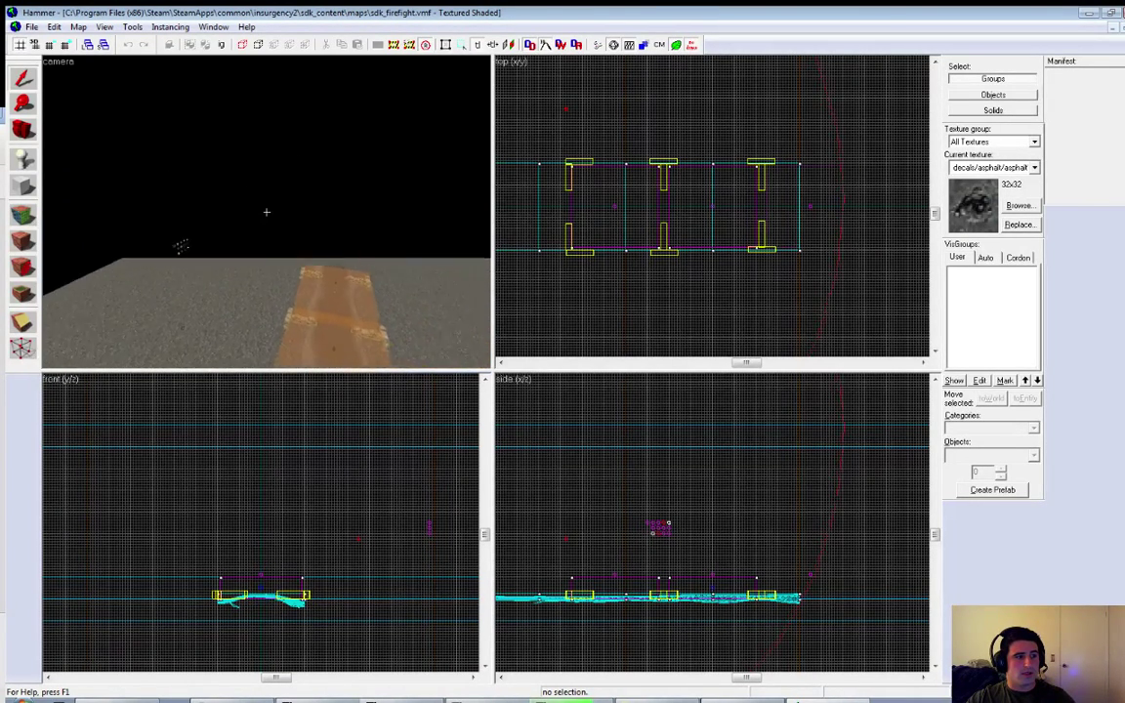
key(w)
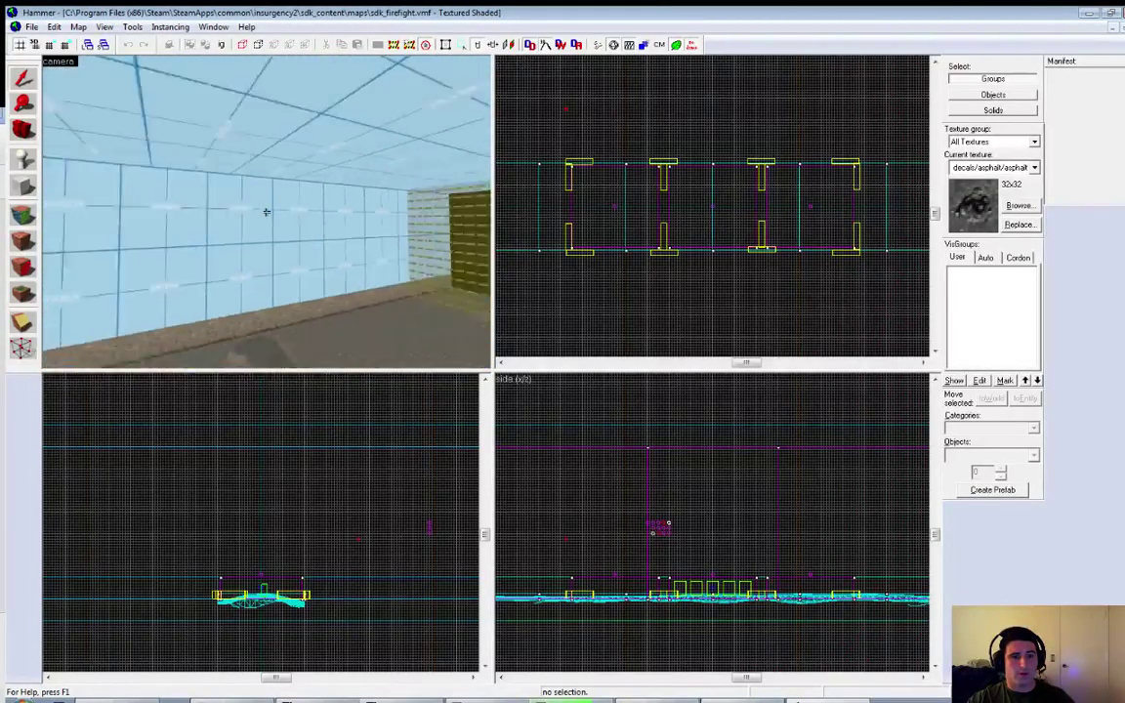
key(w)
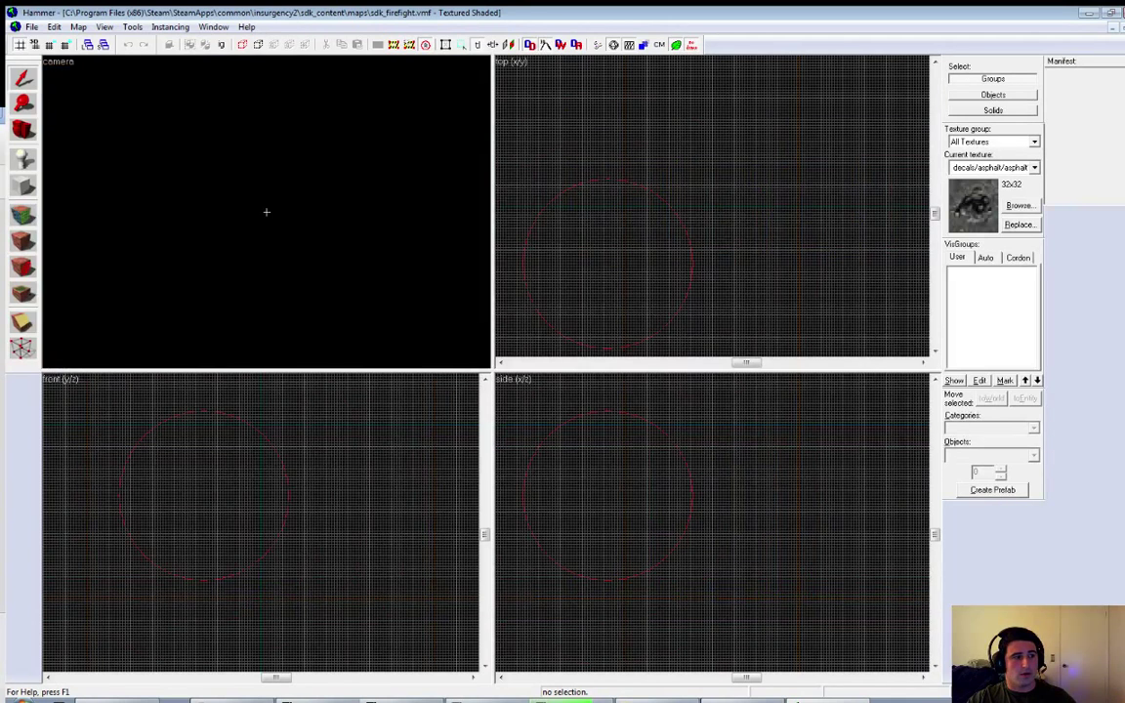
key(w)
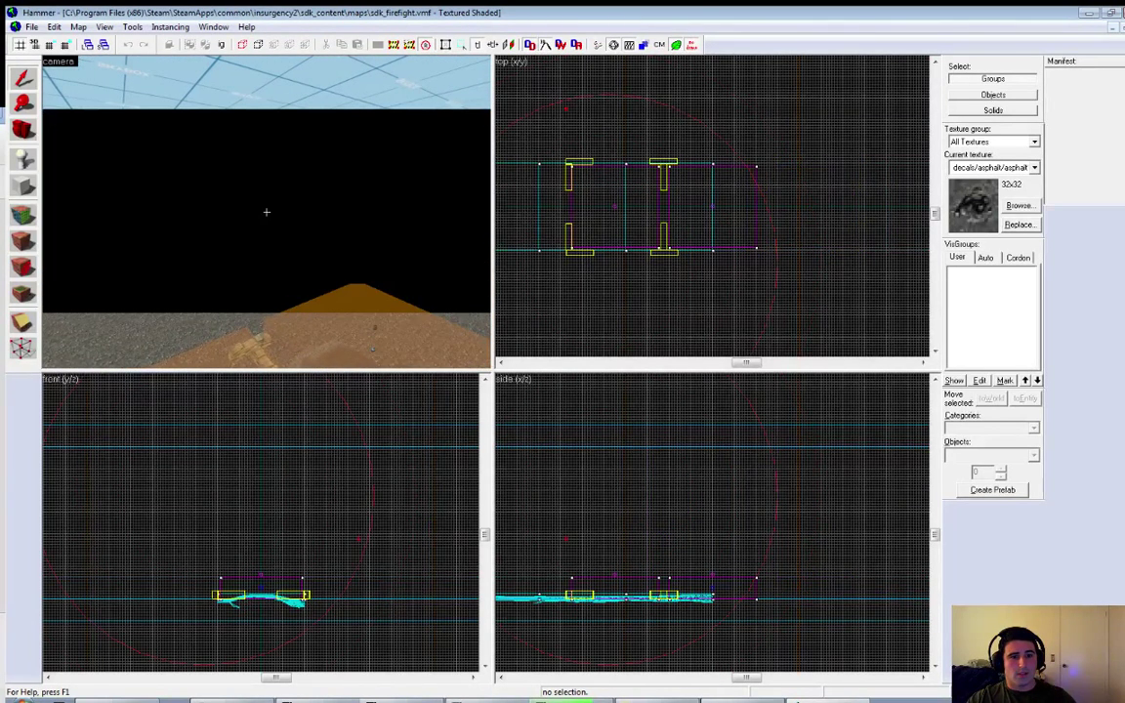
Step: Raise and lower the radius culling distance, ending with a small circle that hides most of the map
key(2)
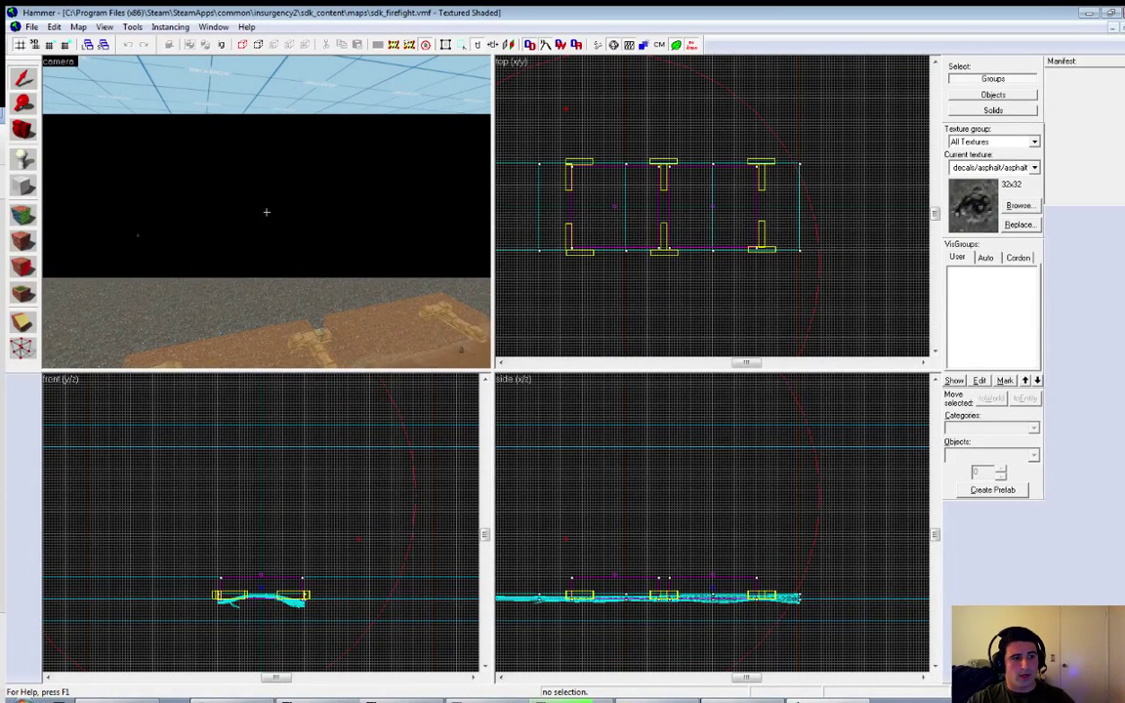
key(2)
key(1)
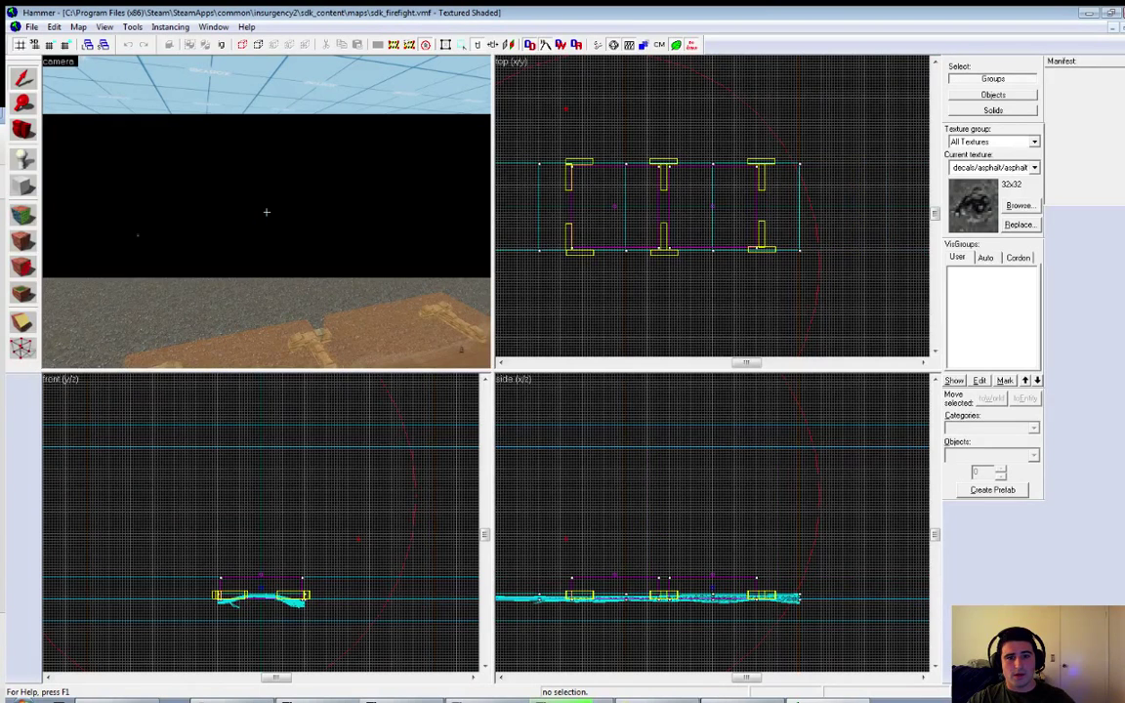
key(2)
key(1)
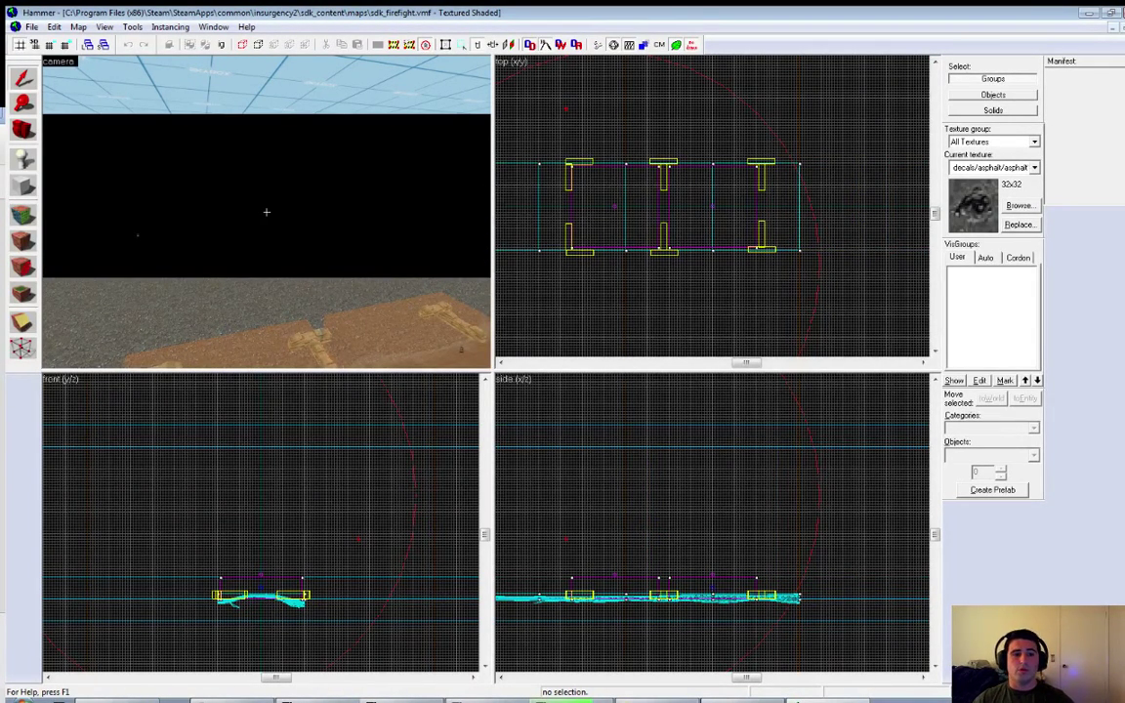
key(1)
key(1)
key(1)
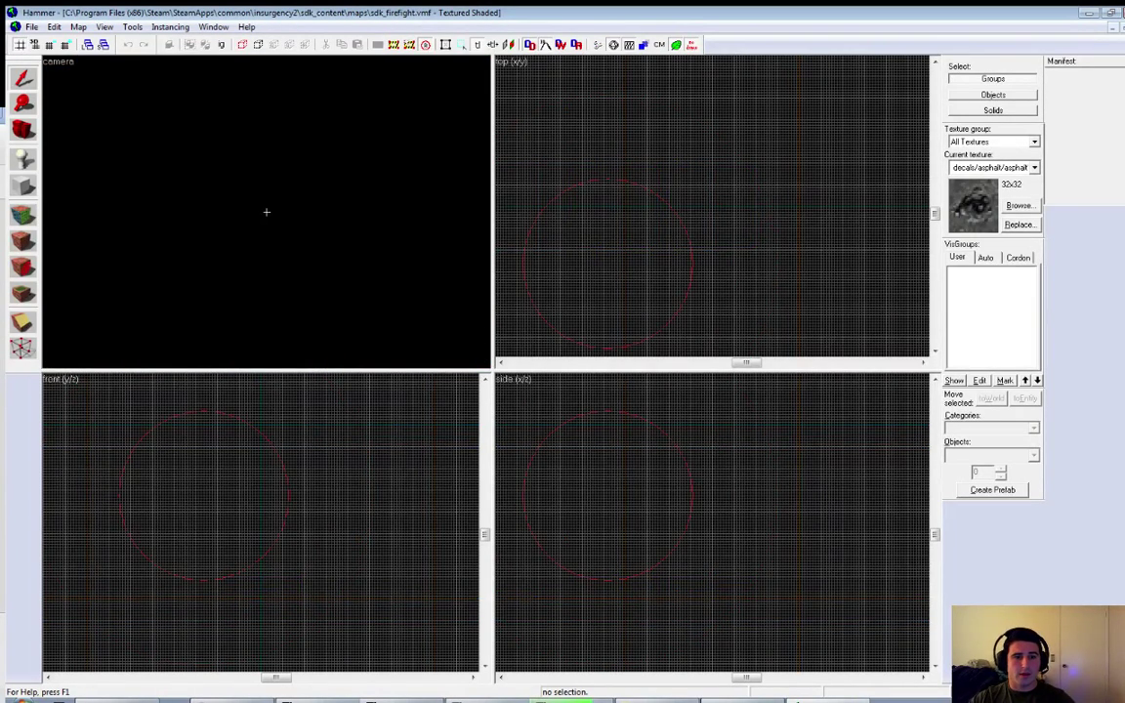
Step: Fly the camera to the sandbag barriers at the near end of the map and extend the culling distance over the whole map
key(w)
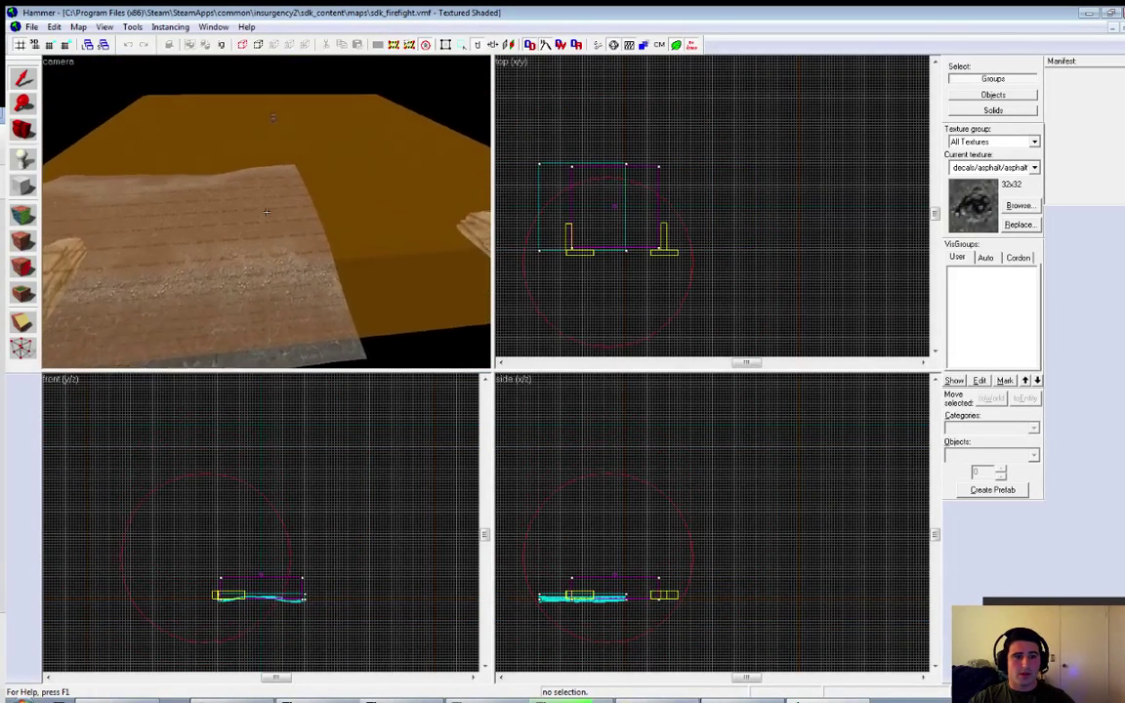
key(w)
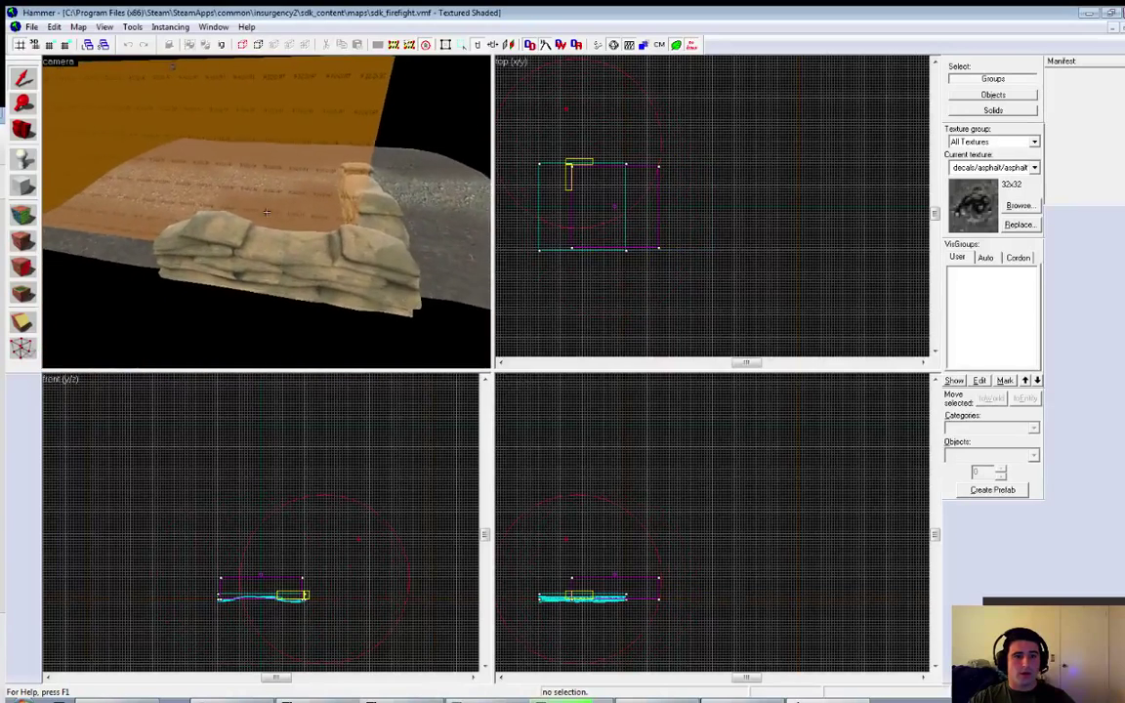
key(d)
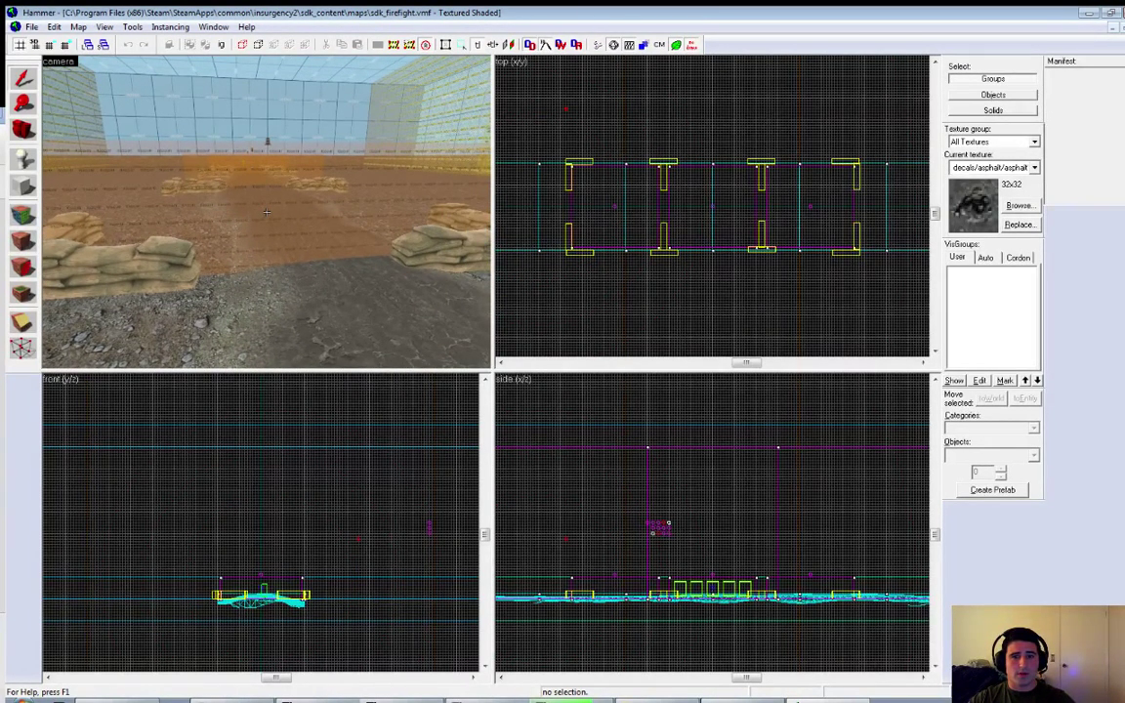
Step: Reduce the radius culling distance until it reaches just past the second set of sandbag barriers, and zoom out the top view
key(ctrl+z)
key(ctrl+z)
key(ctrl+z)
key(ctrl+z)
key(ctrl+z)
key(ctrl+z)
key(ctrl+z)
key(ctrl+z)
key(ctrl+z)
key(ctrl+z)
key(z)
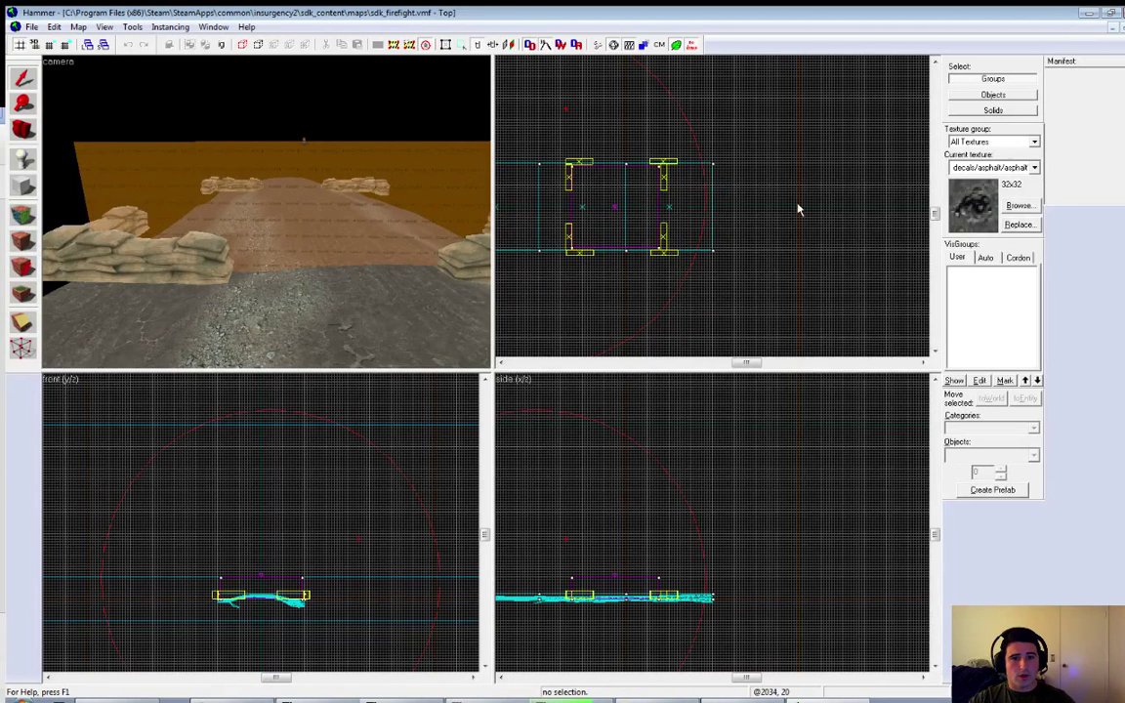
scroll(738, 205, down, 5)
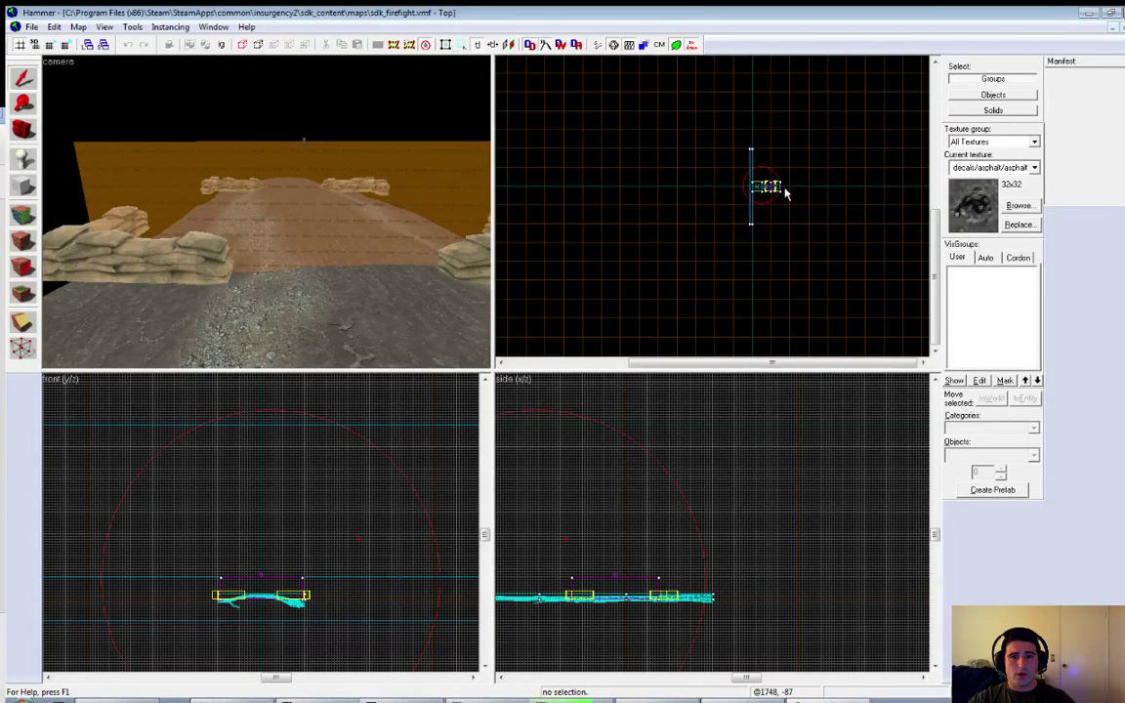
Step: Select the orange capture zone trigger between the two sets of sandbag barriers
scroll(782, 194, up, 3)
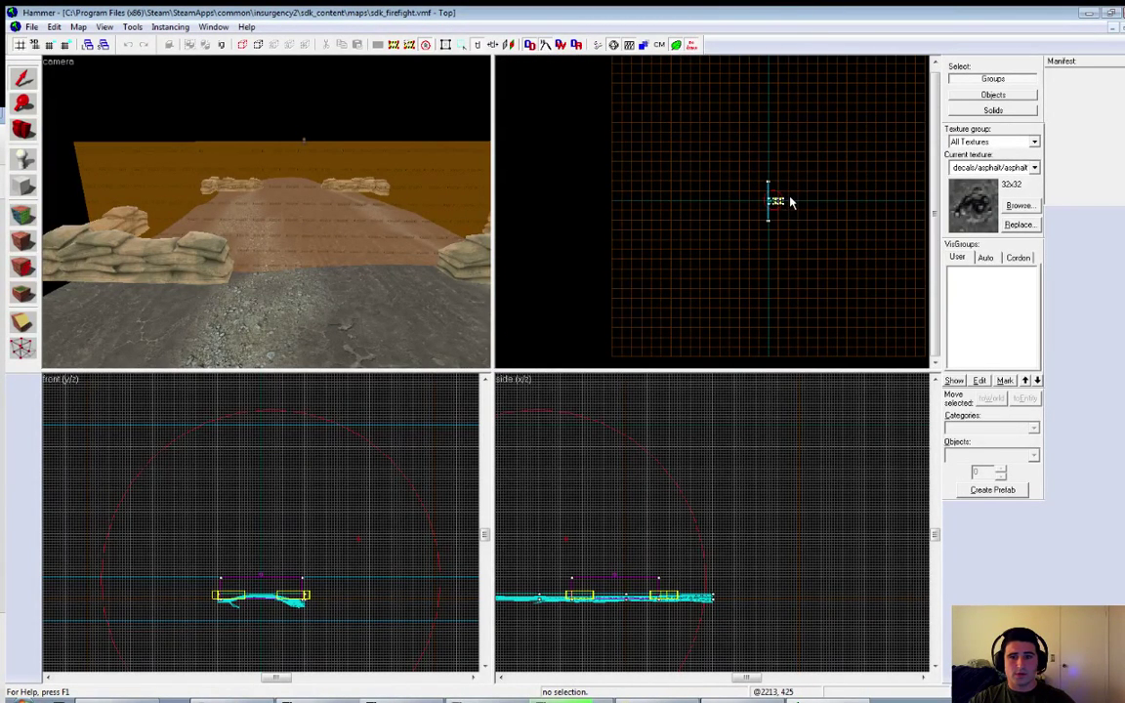
scroll(791, 202, up, 5)
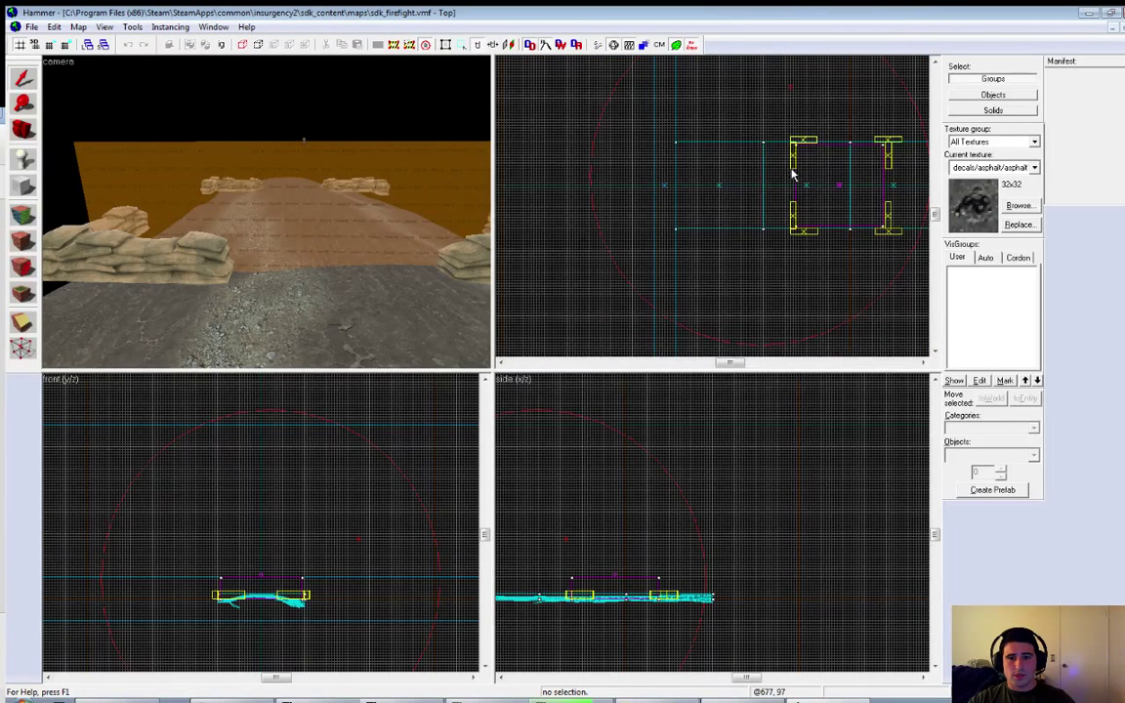
click(923, 362)
click(922, 362)
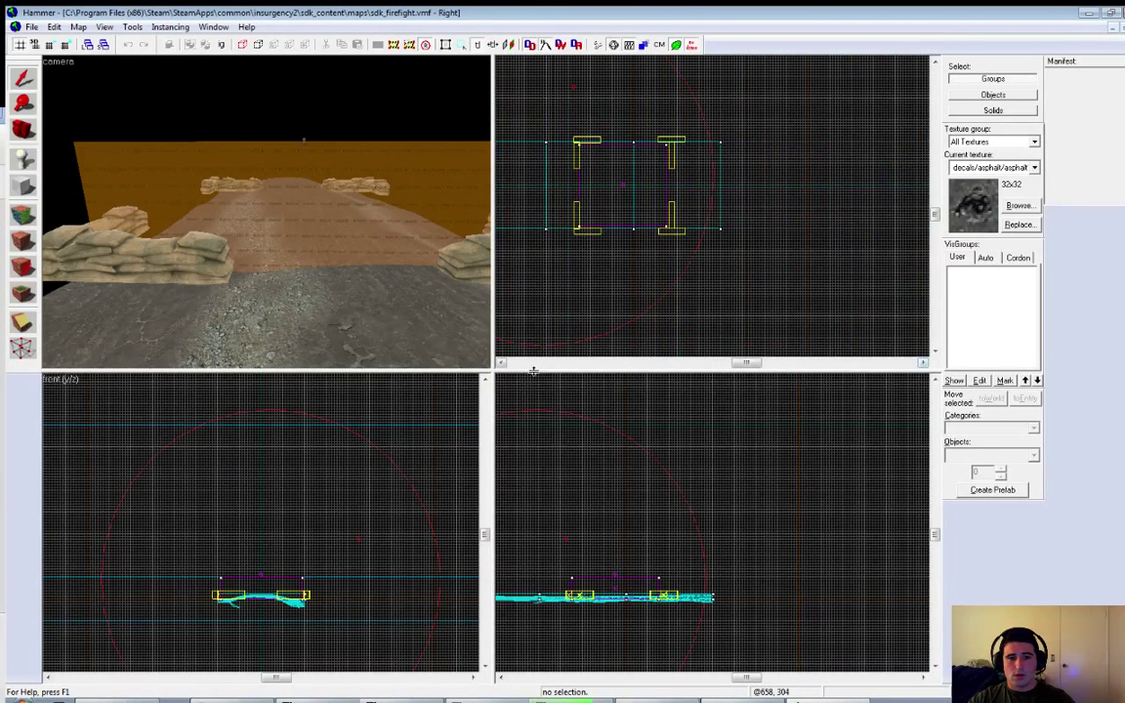
click(293, 181)
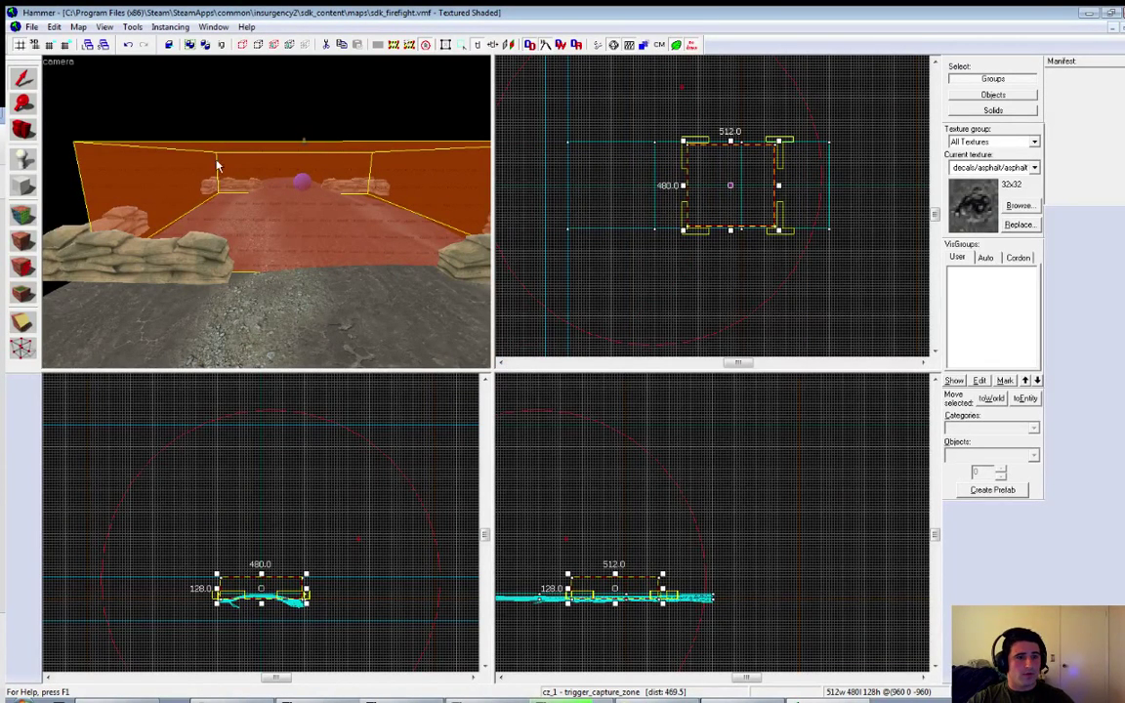
Step: Cycle the camera view through 3D Textured, 3D Flat and 3D Wireframe, and return it to 3D Shaded Textured Polygons
click(68, 62)
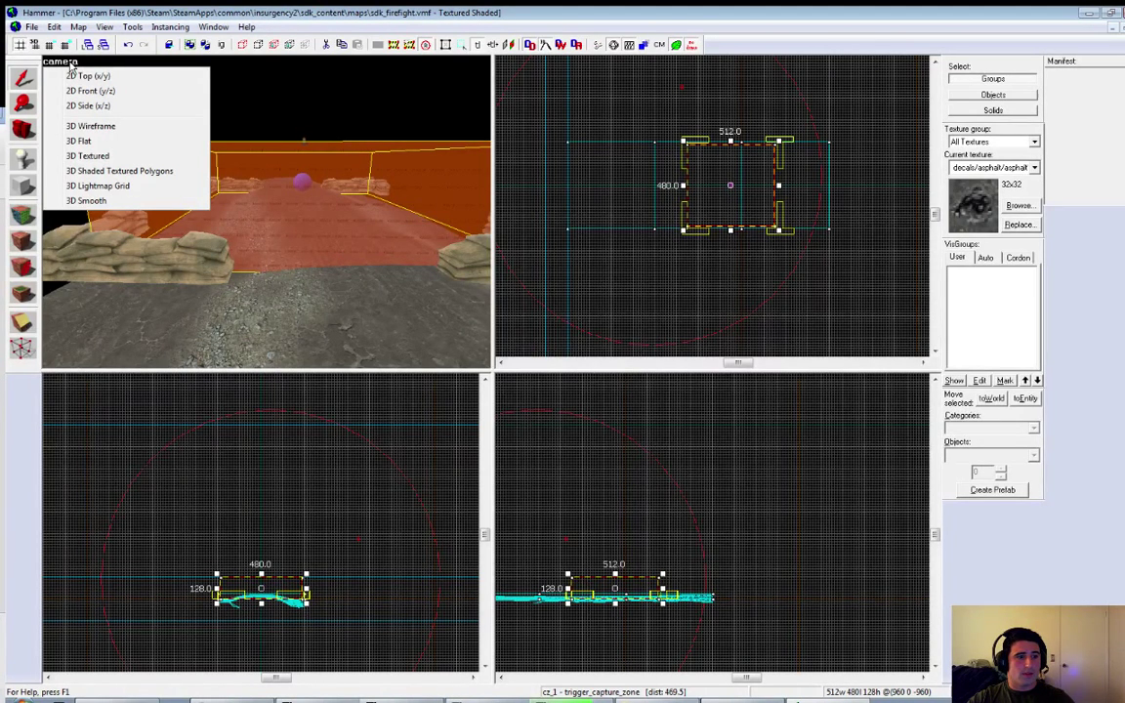
click(119, 171)
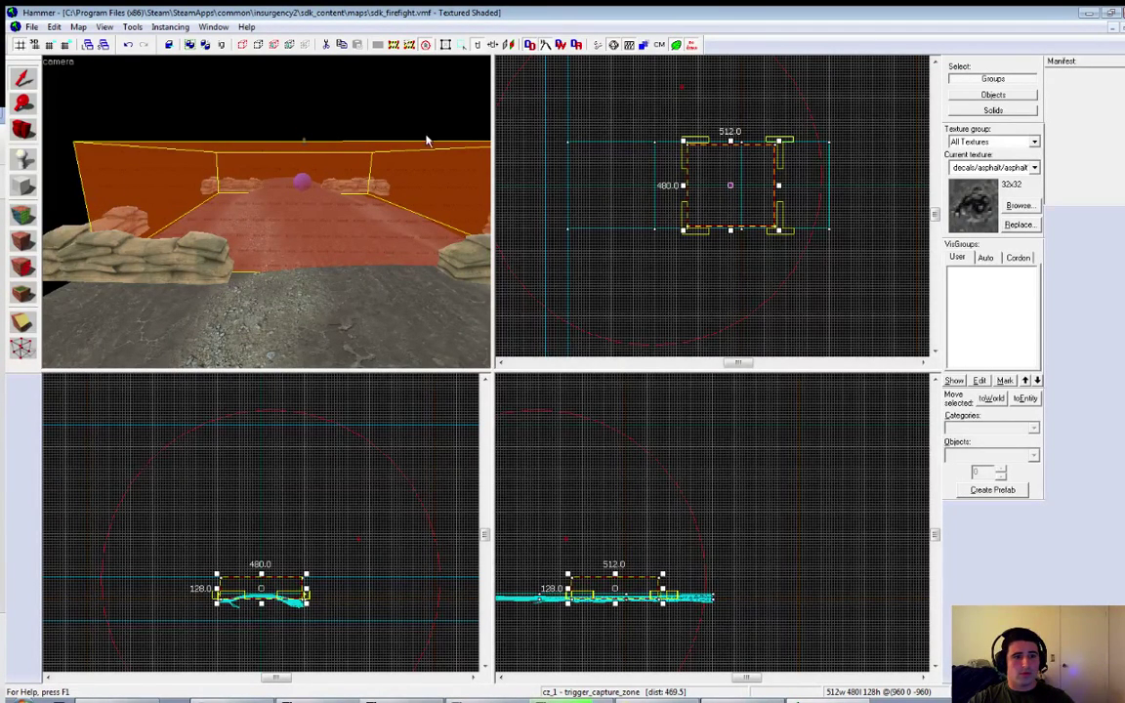
click(70, 66)
click(84, 151)
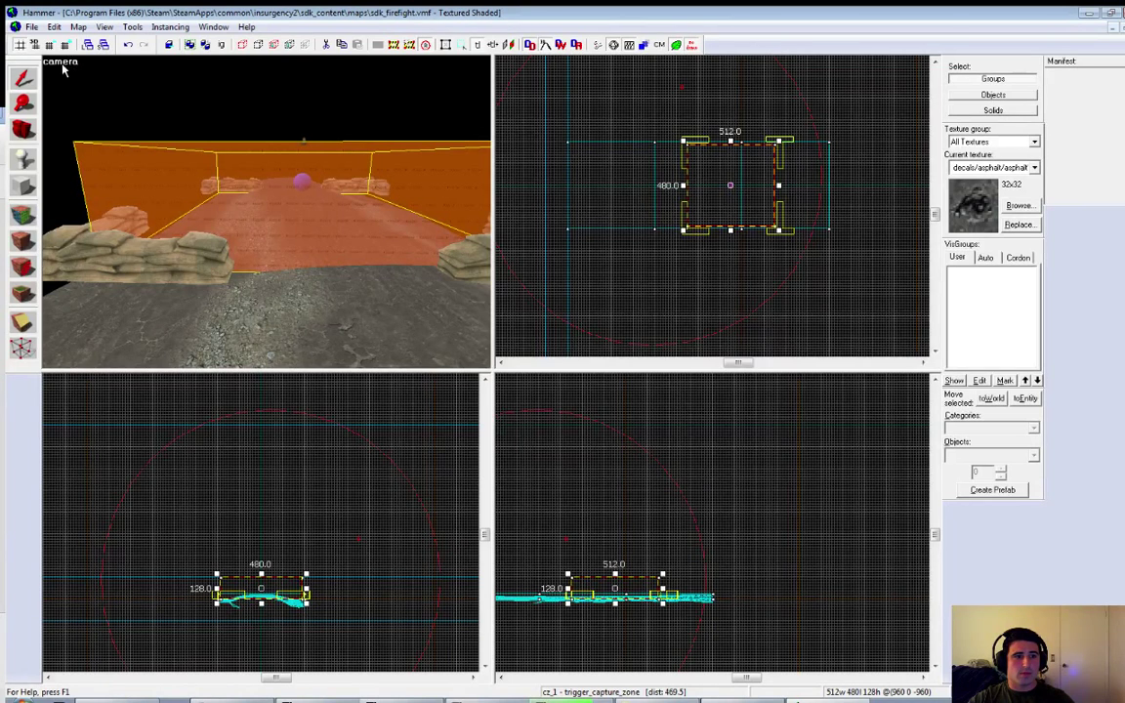
click(62, 67)
click(79, 141)
click(69, 65)
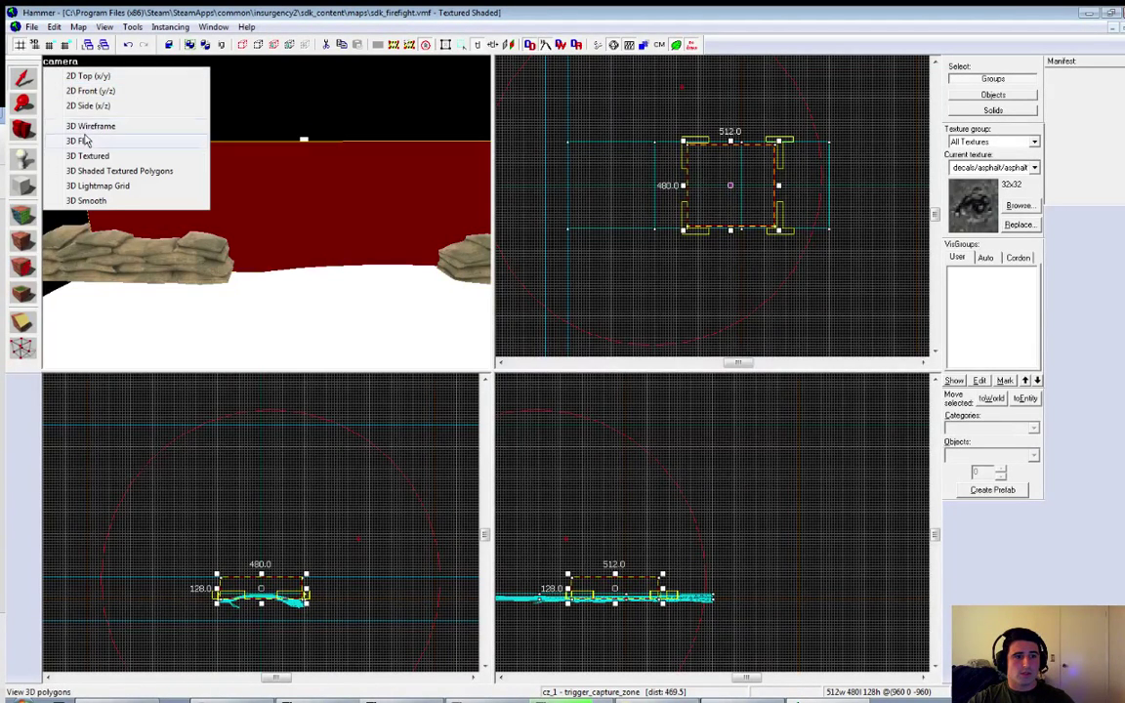
click(82, 126)
click(61, 62)
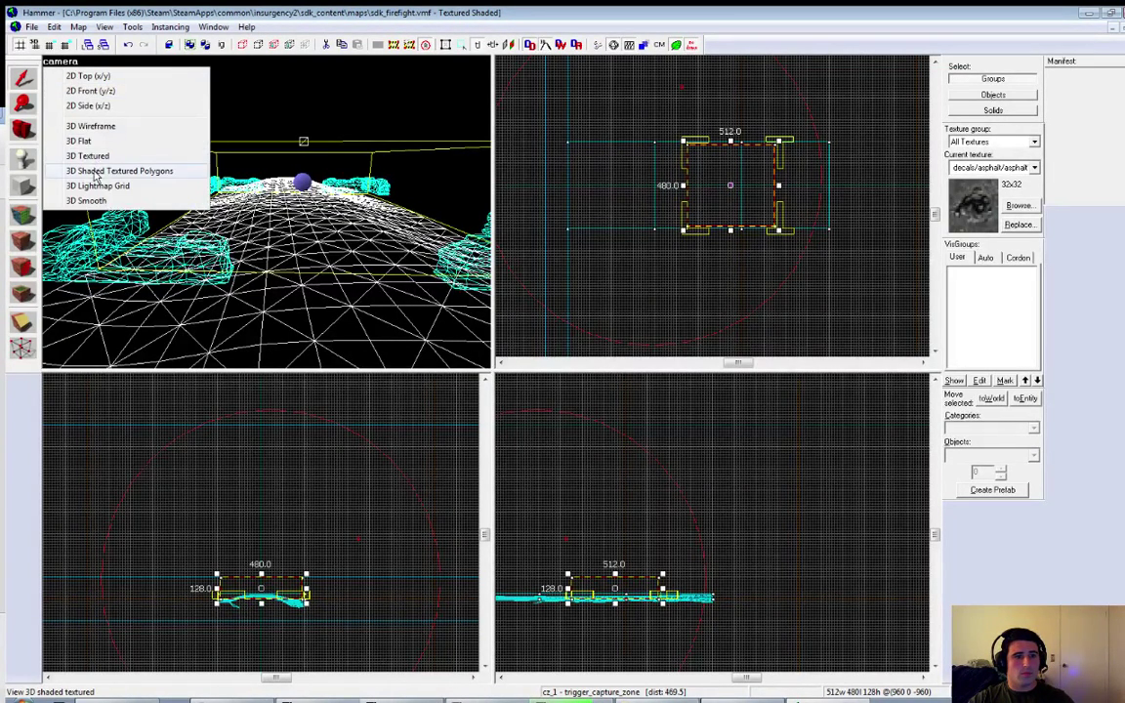
click(96, 176)
Step: Fly the camera toward and away from the selected capture zone to examine how the culling circle follows it
key(z)
key(s)
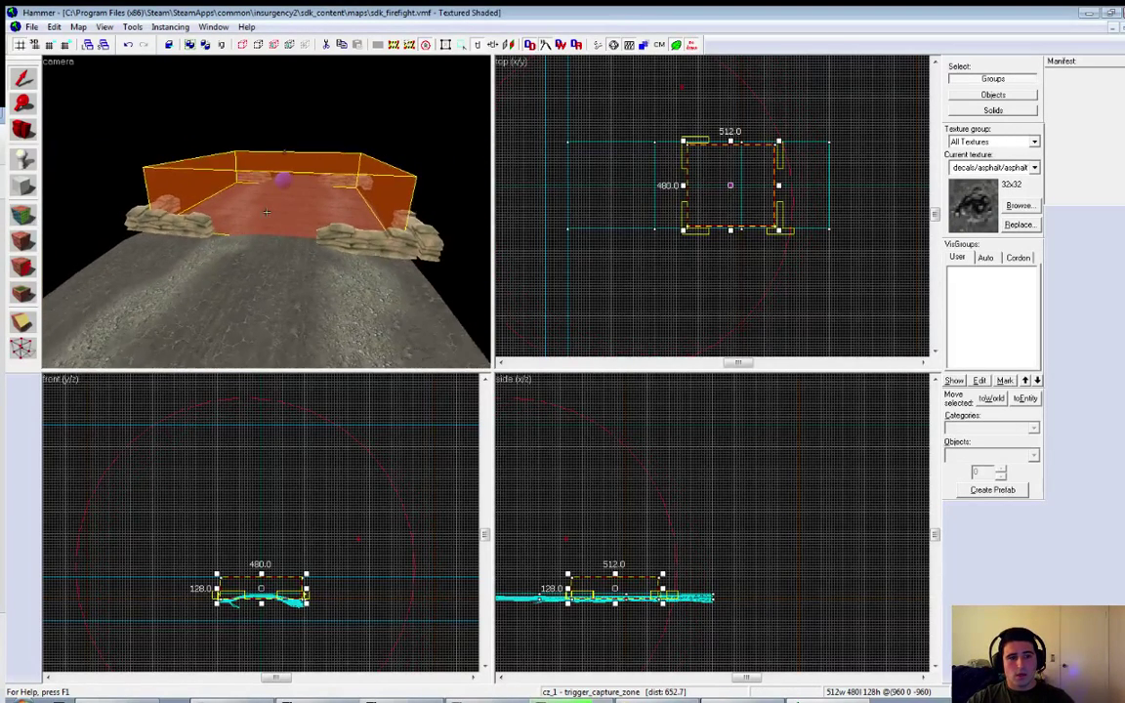
key(w)
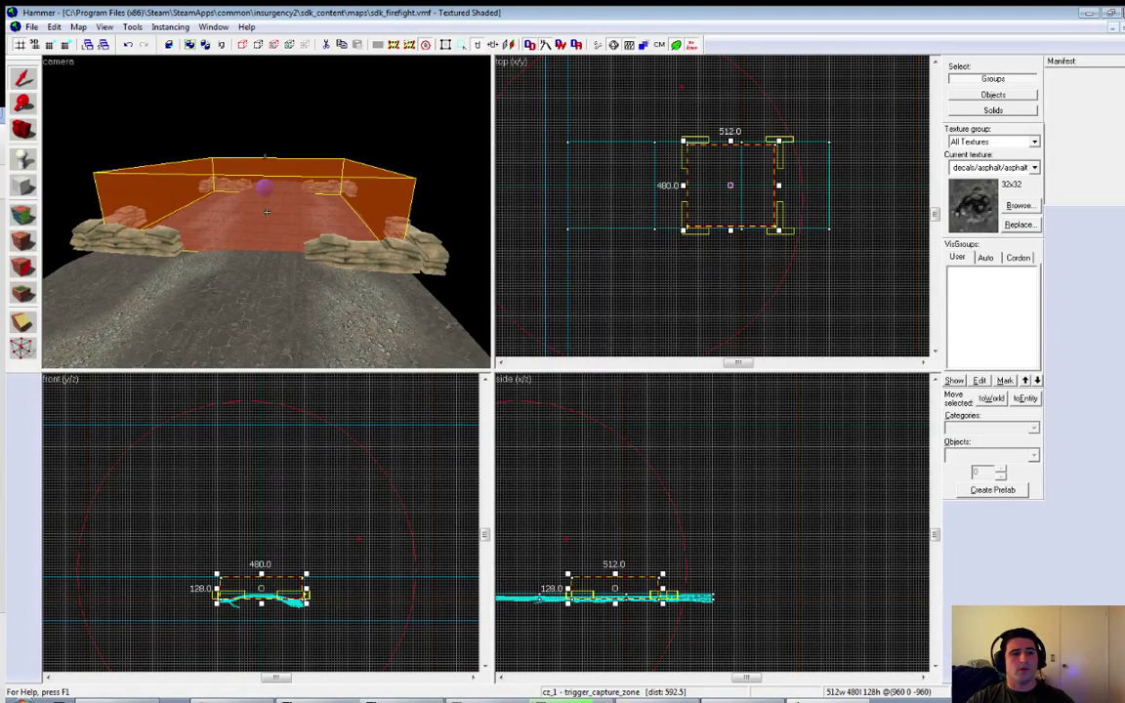
key(w)
key(w)
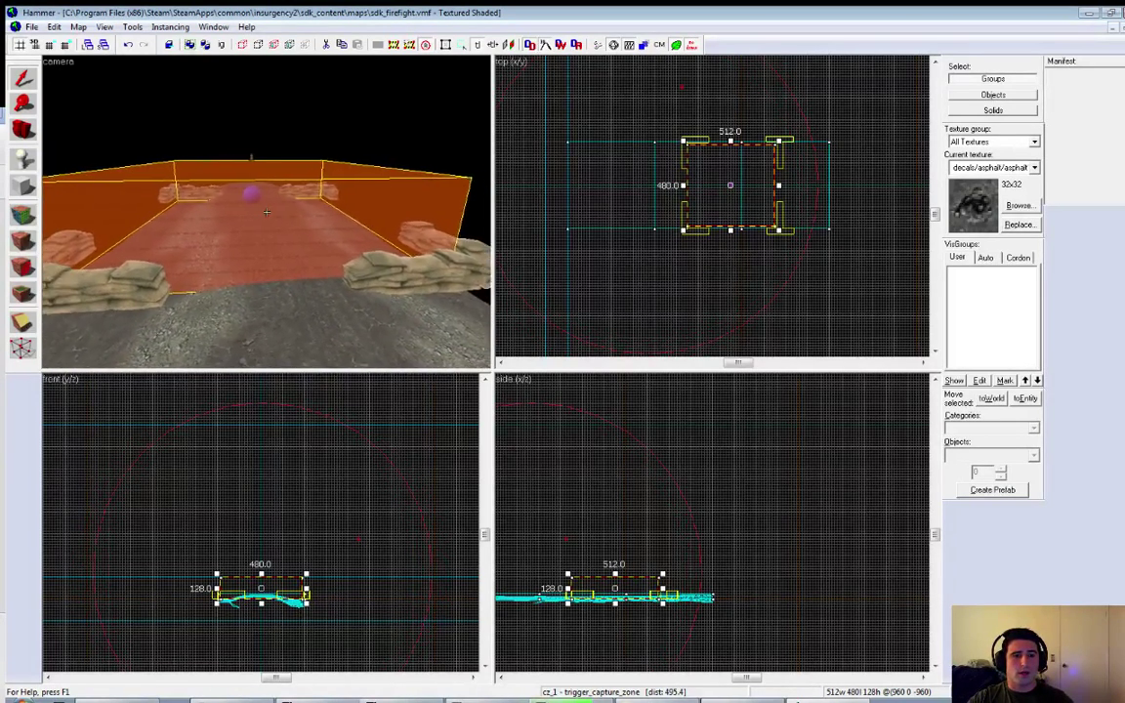
key(w)
key(z)
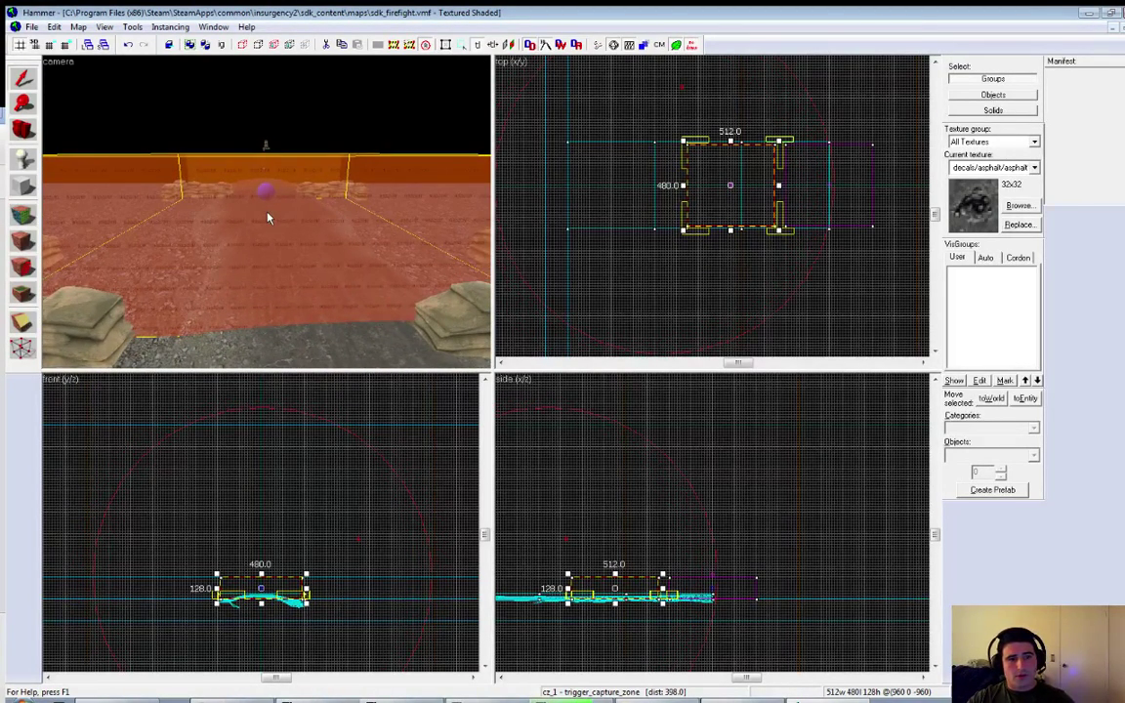
key(z)
key(s)
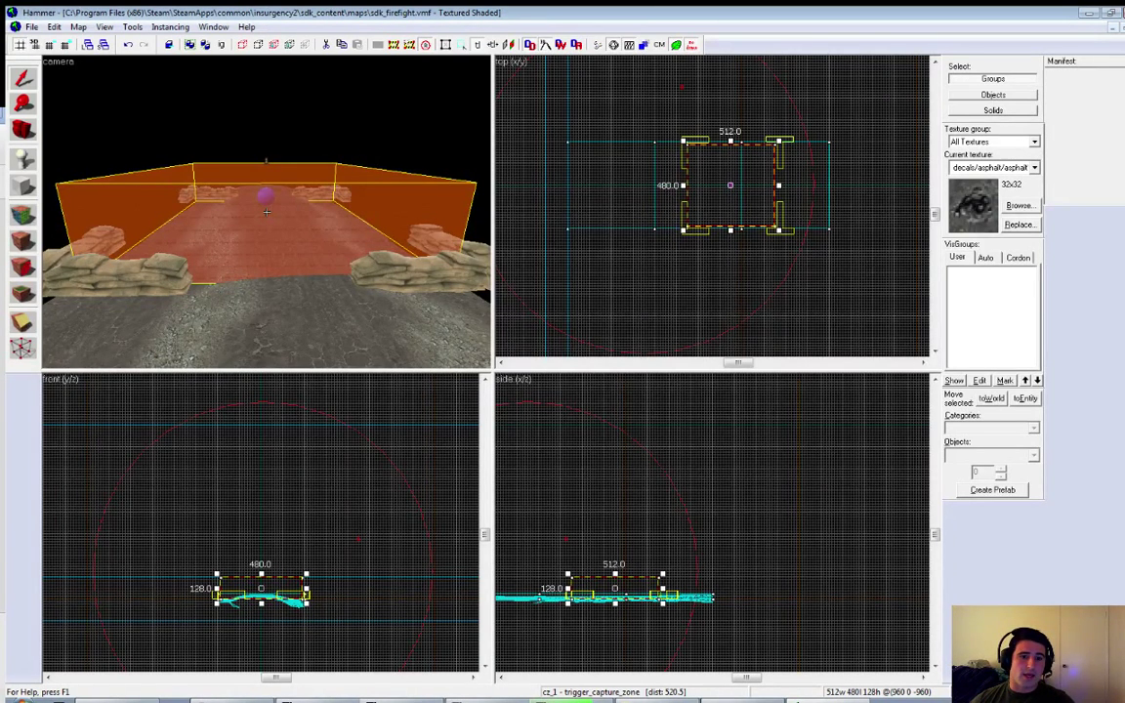
key(w)
key(s)
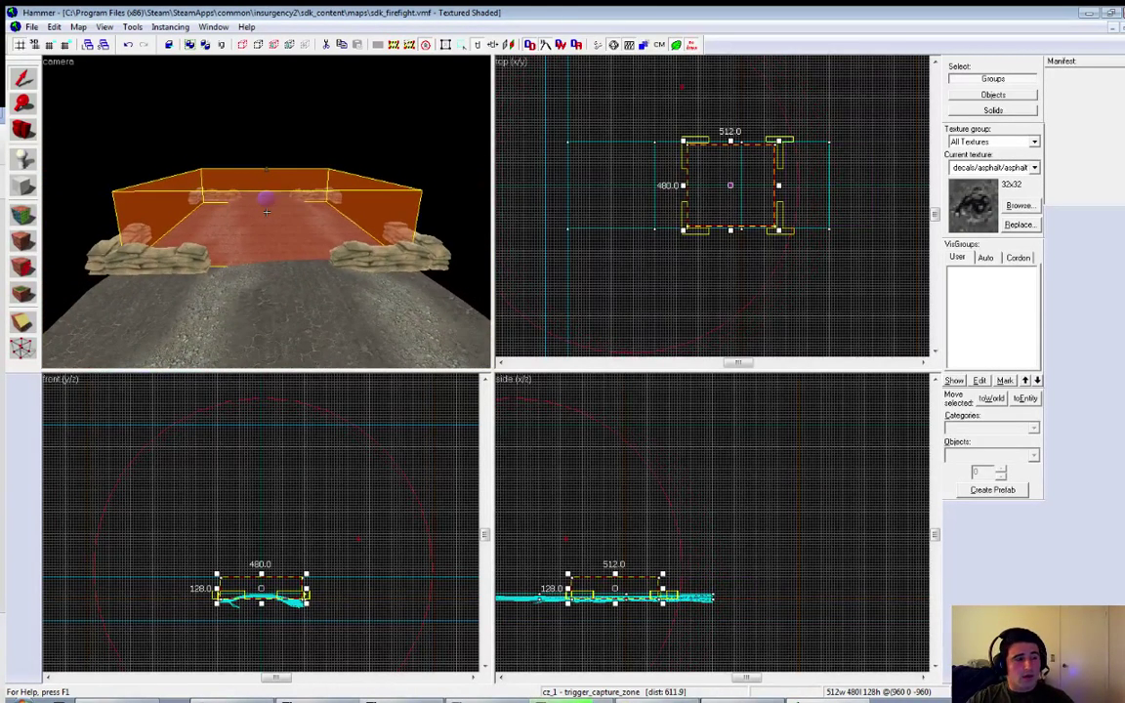
Step: Extend the culling distance slightly and fly back and forth before the capture zone to examine what the larger circle displays
key(w)
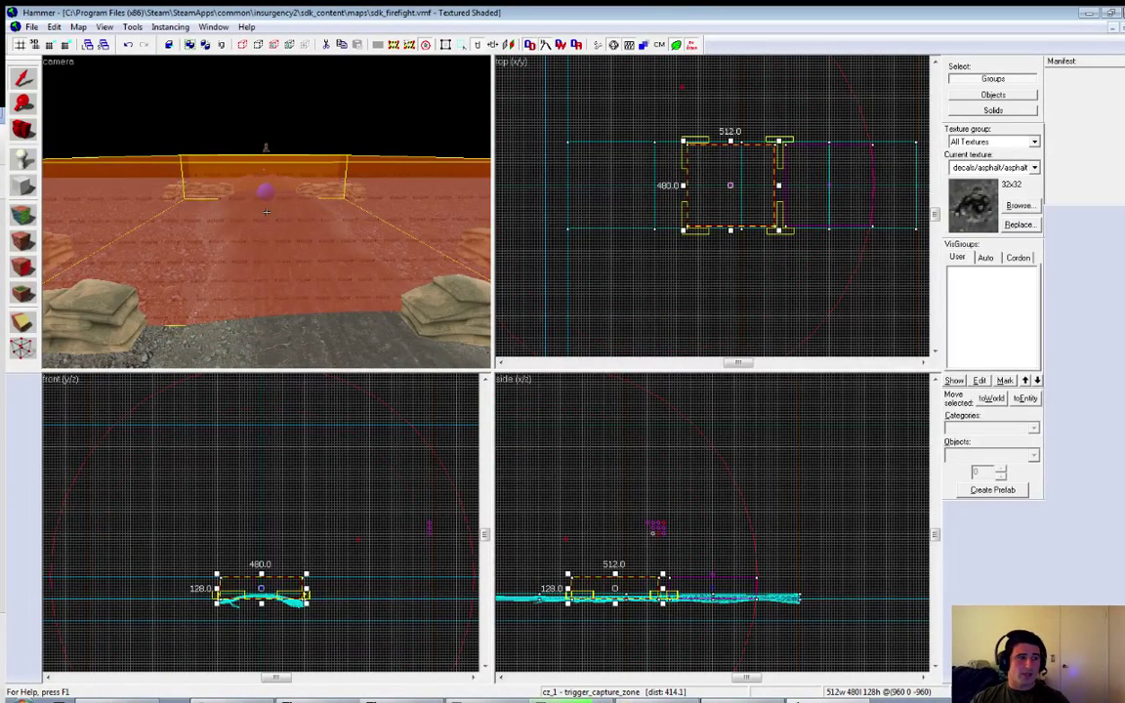
key(s)
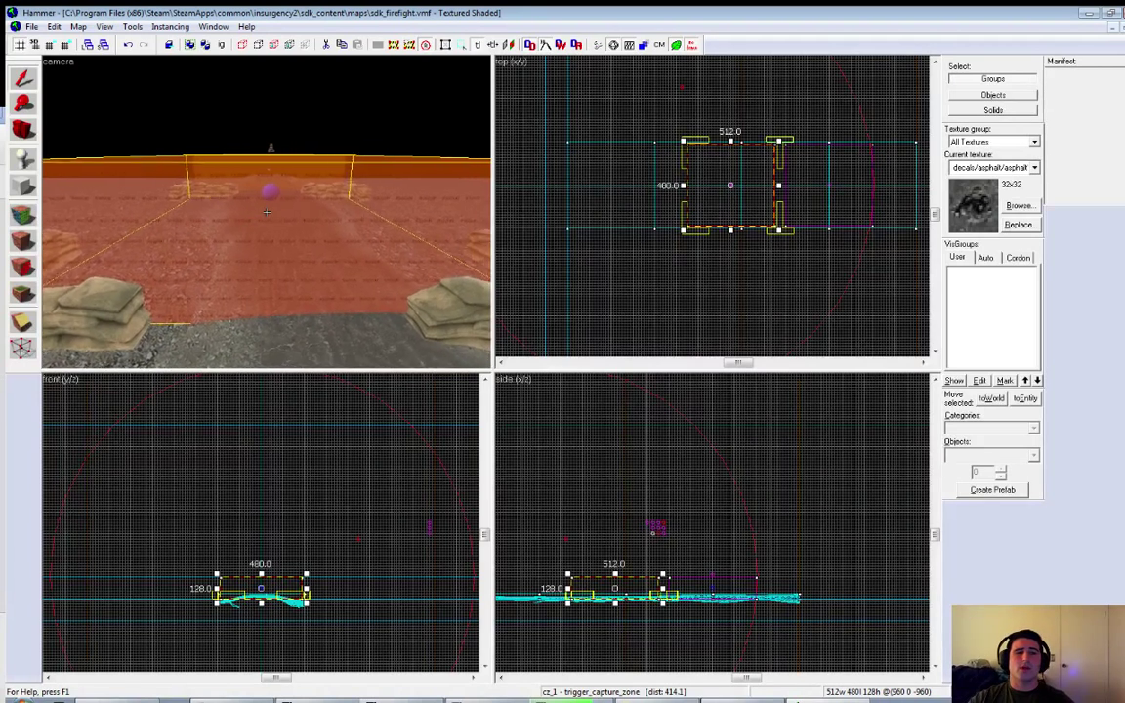
key(w)
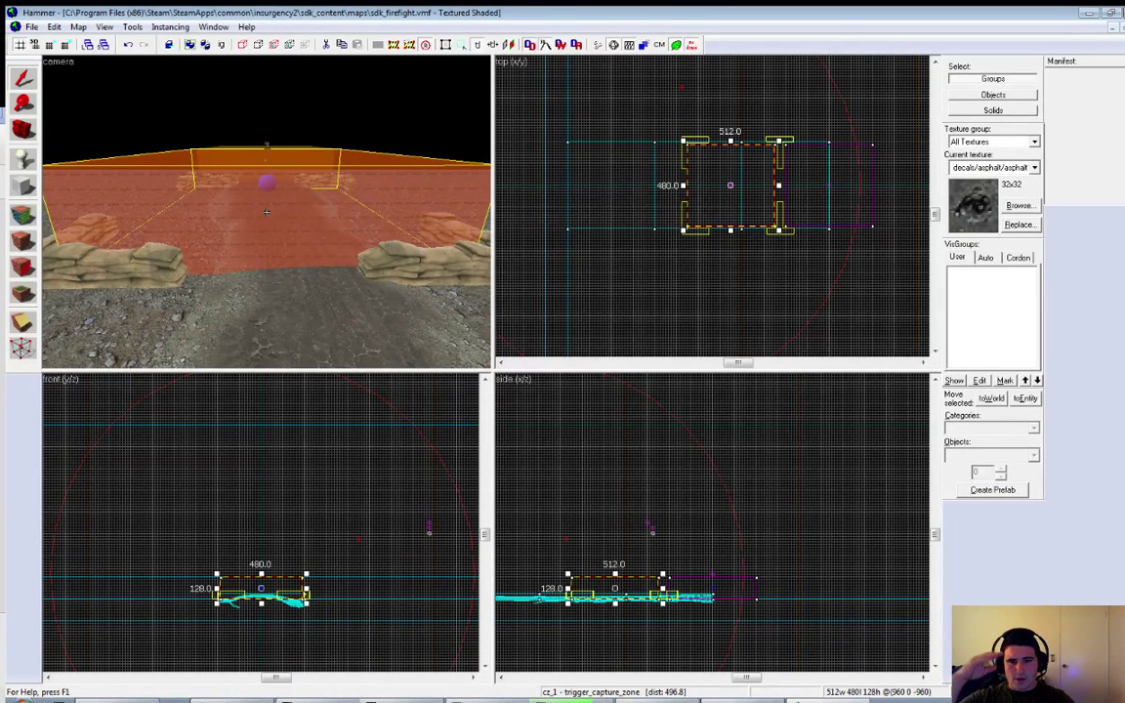
key(s)
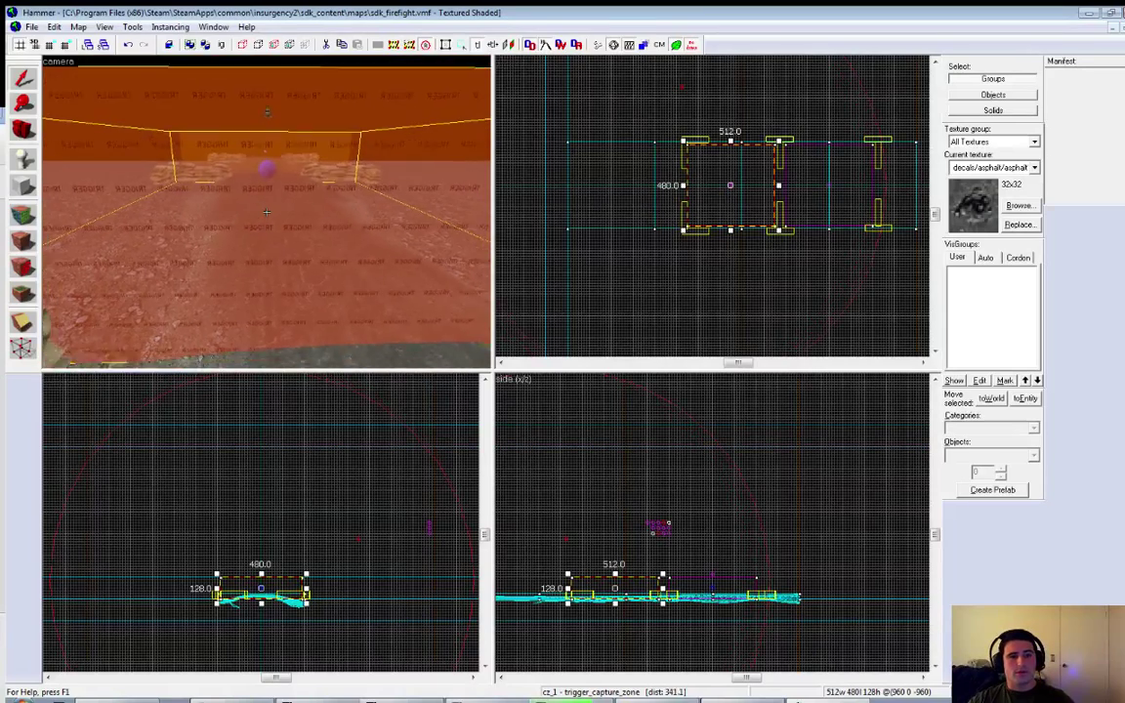
key(w)
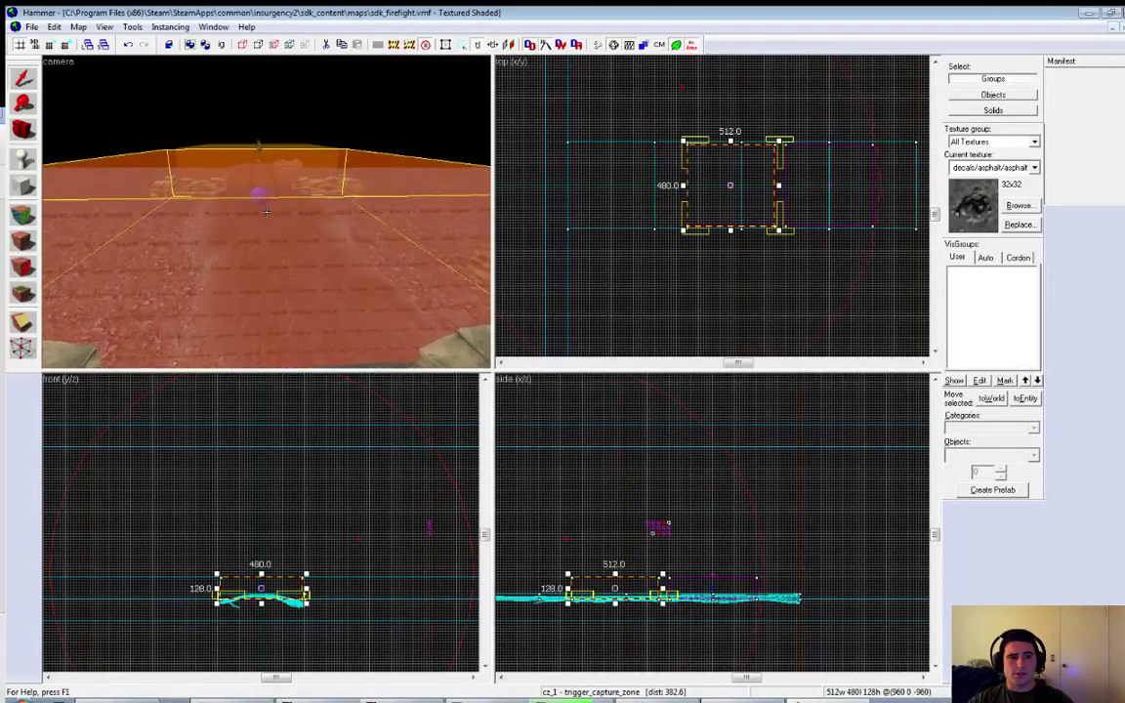
key(s)
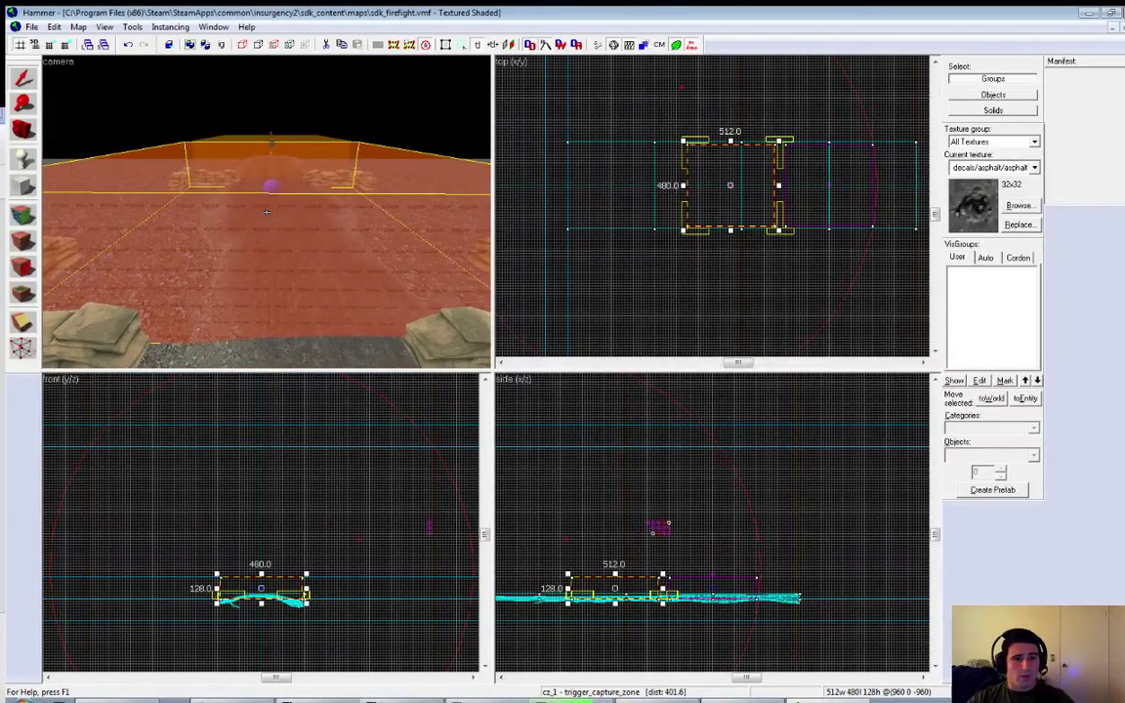
key(s)
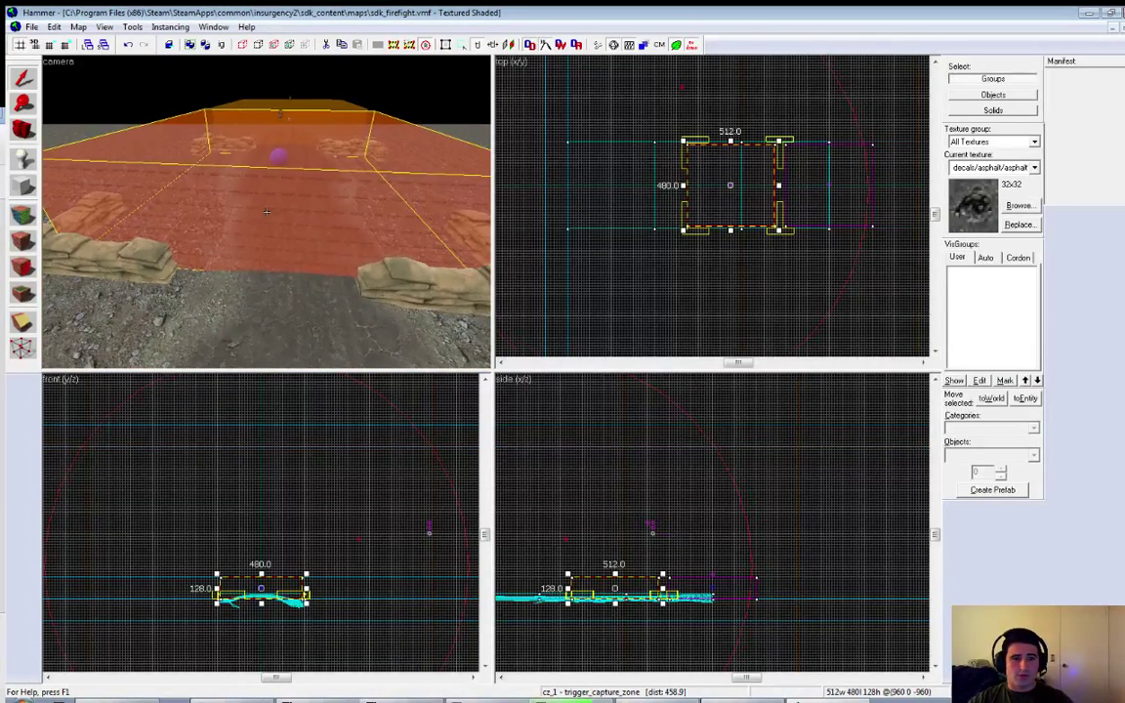
key(w)
key(s)
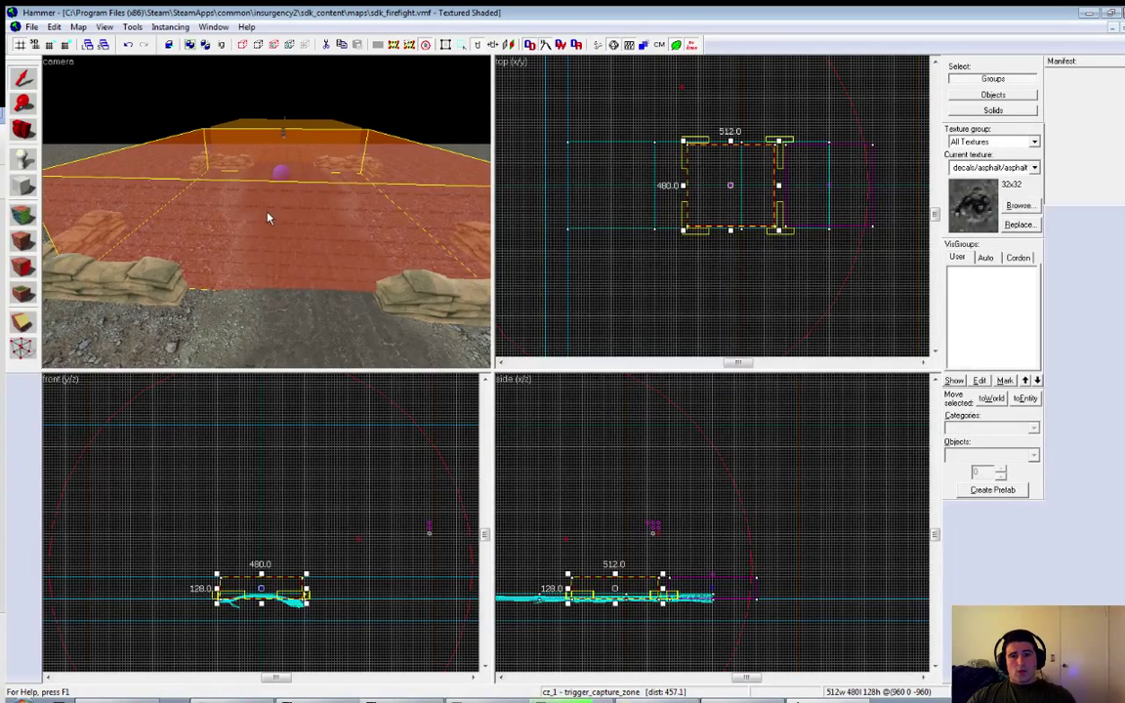
click(425, 46)
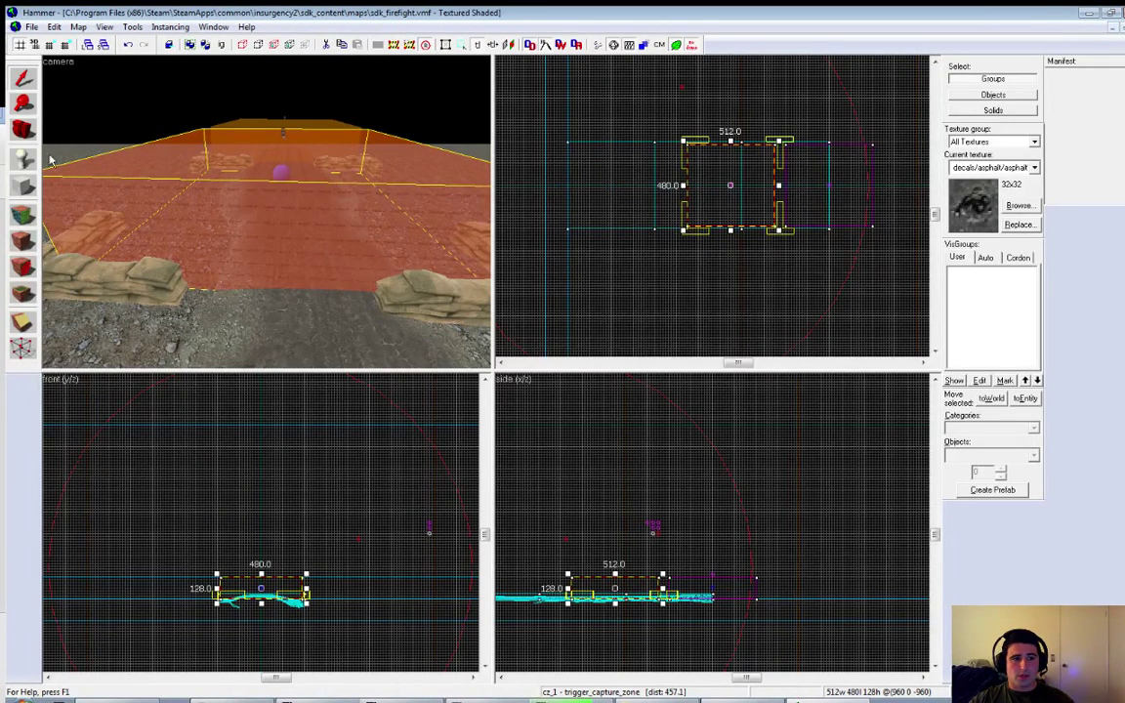
Step: Create three overlapping blocks over the capture zone in the top view, the first about 624 by 544 units
click(24, 183)
drag(643, 108, 751, 198)
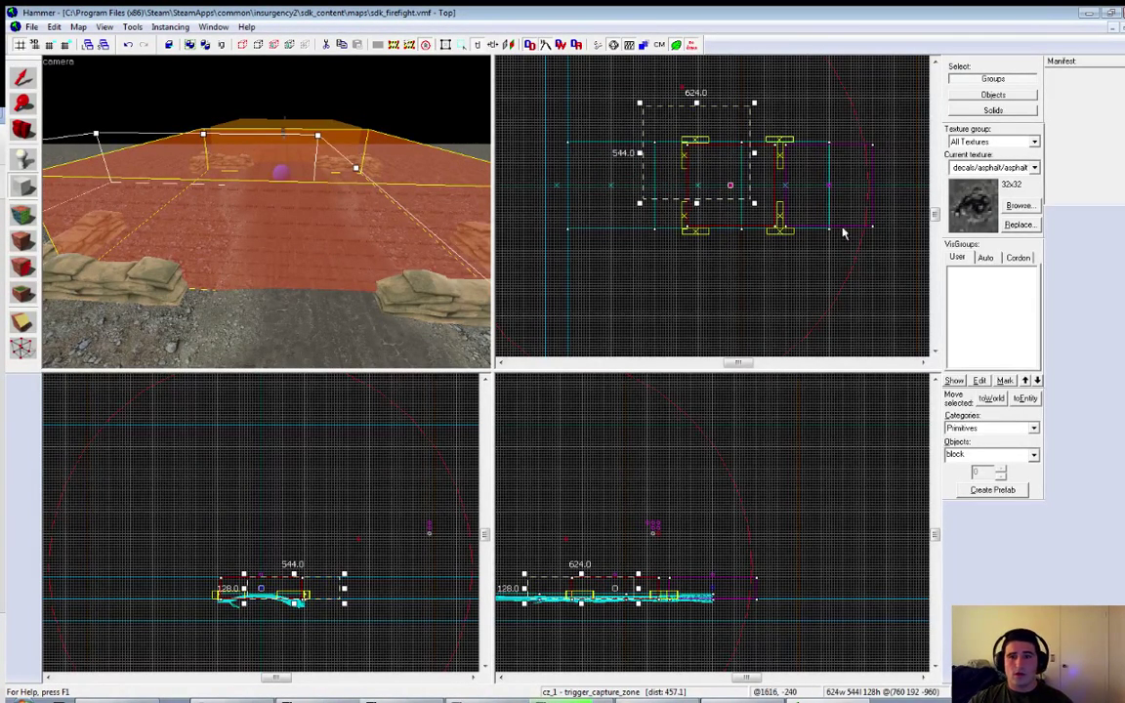
key(Return)
drag(657, 291, 752, 177)
key(Return)
drag(833, 255, 695, 163)
key(Return)
Step: Try to add a fourth block about 304 by 720 units beside the others, and clear the leftover creation box
drag(557, 278, 608, 155)
key(Return)
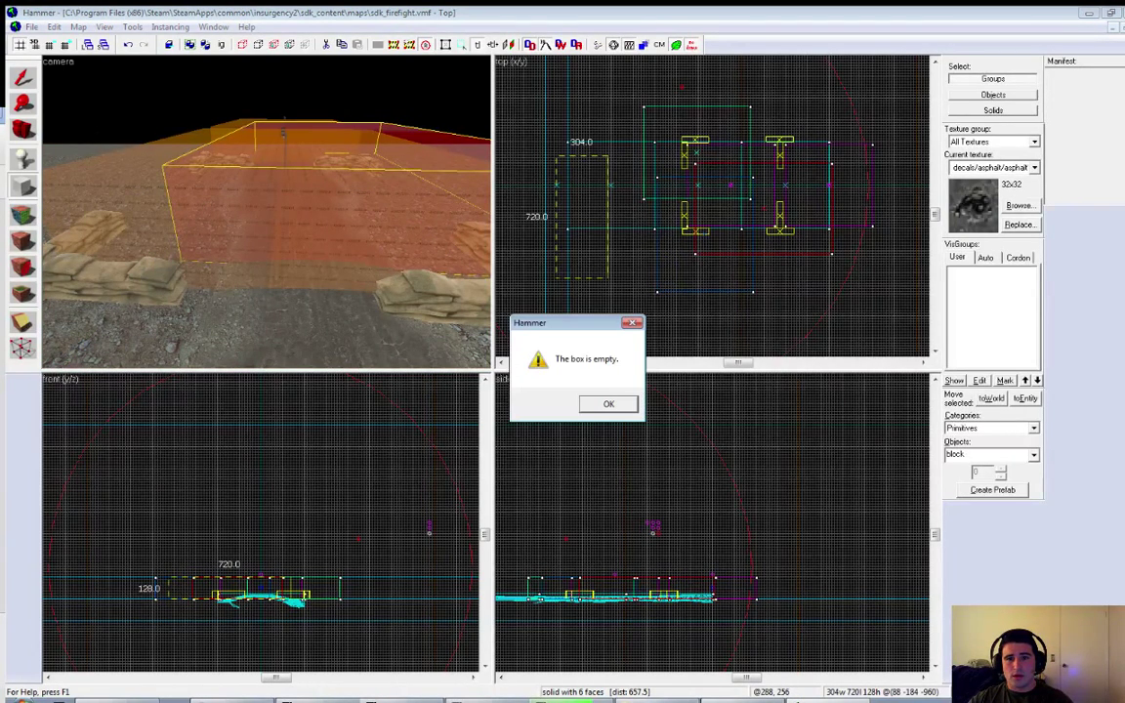
key(Return)
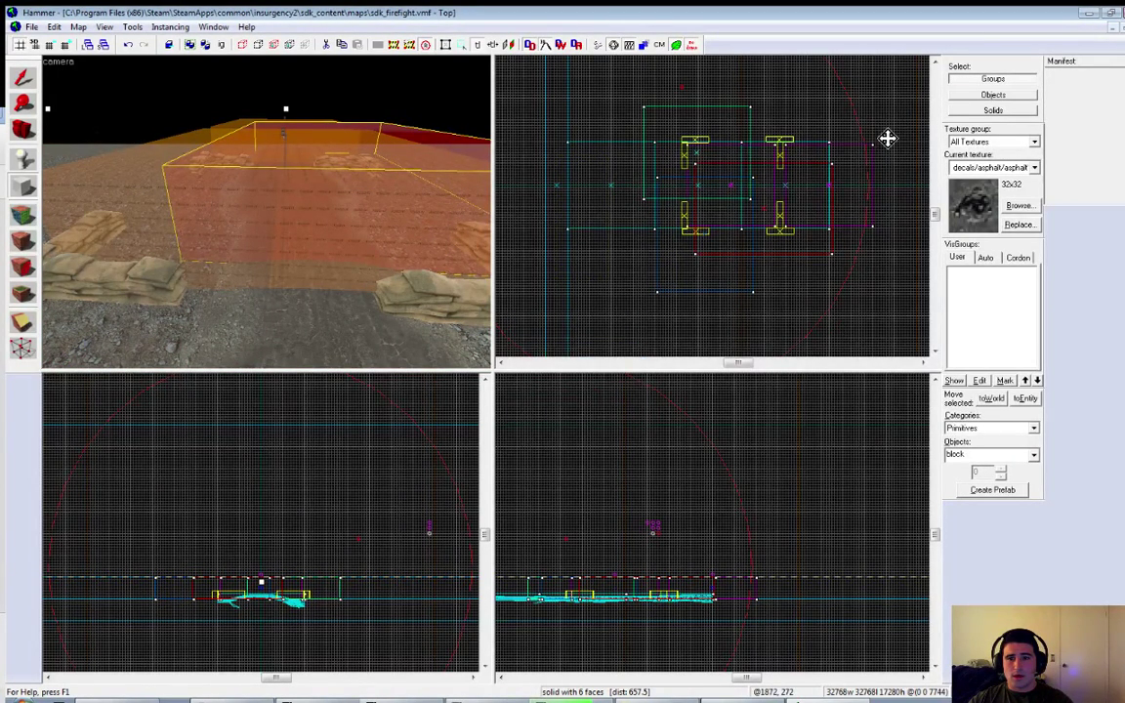
click(845, 192)
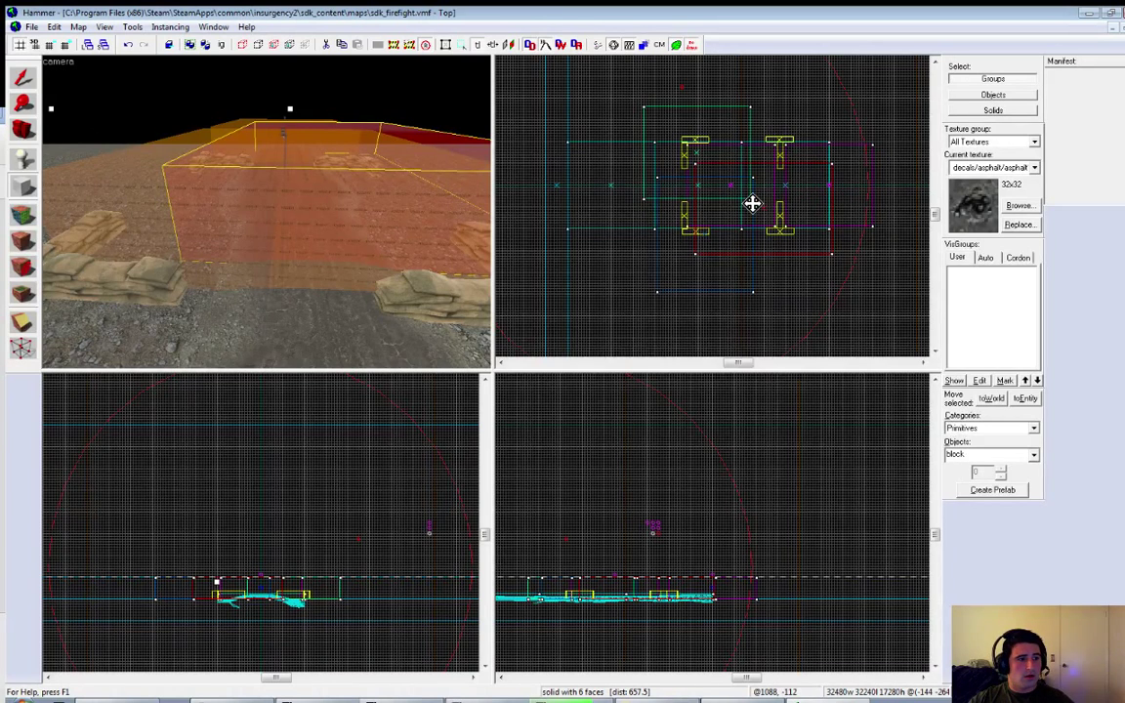
key(Escape)
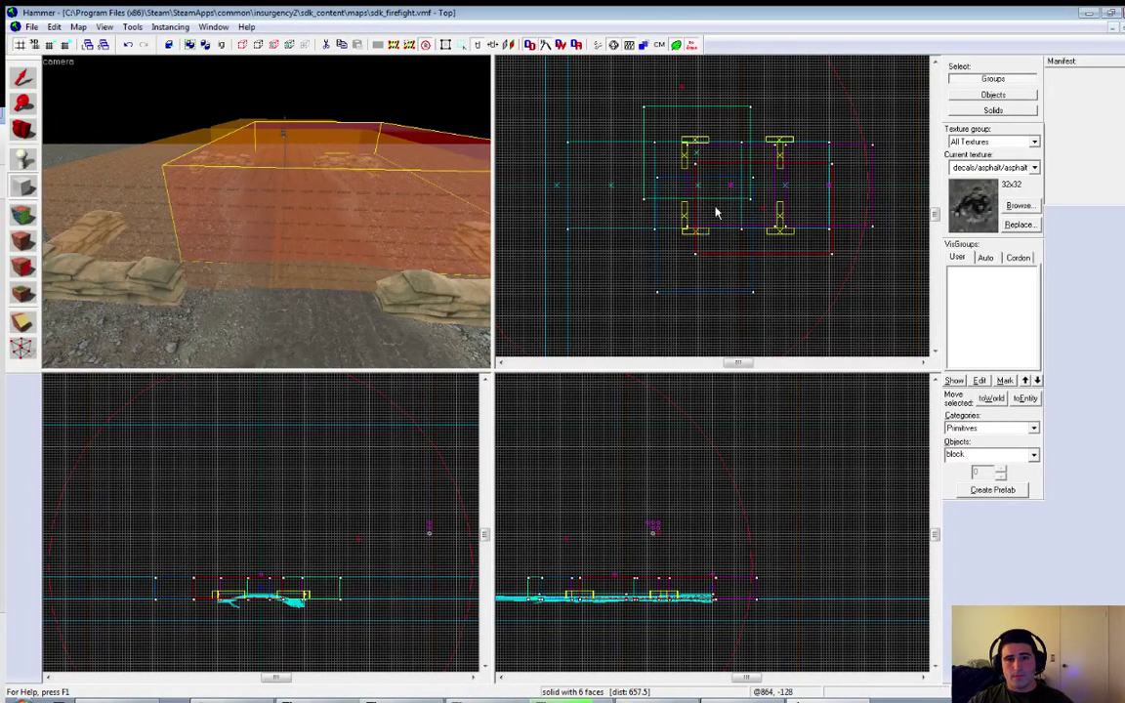
Step: Recenter the top view on the new blocks and fly the camera into them with a shorter culling distance
scroll(683, 290, up, 5)
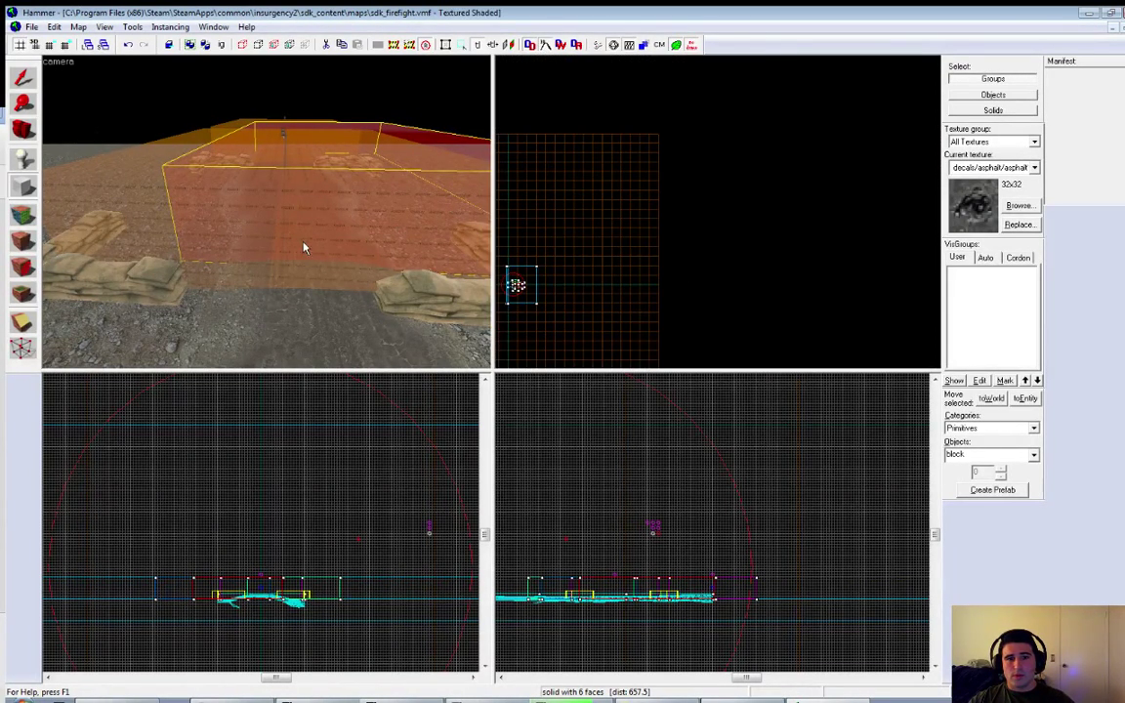
scroll(528, 263, up, 2)
scroll(543, 241, down, 5)
click(671, 363)
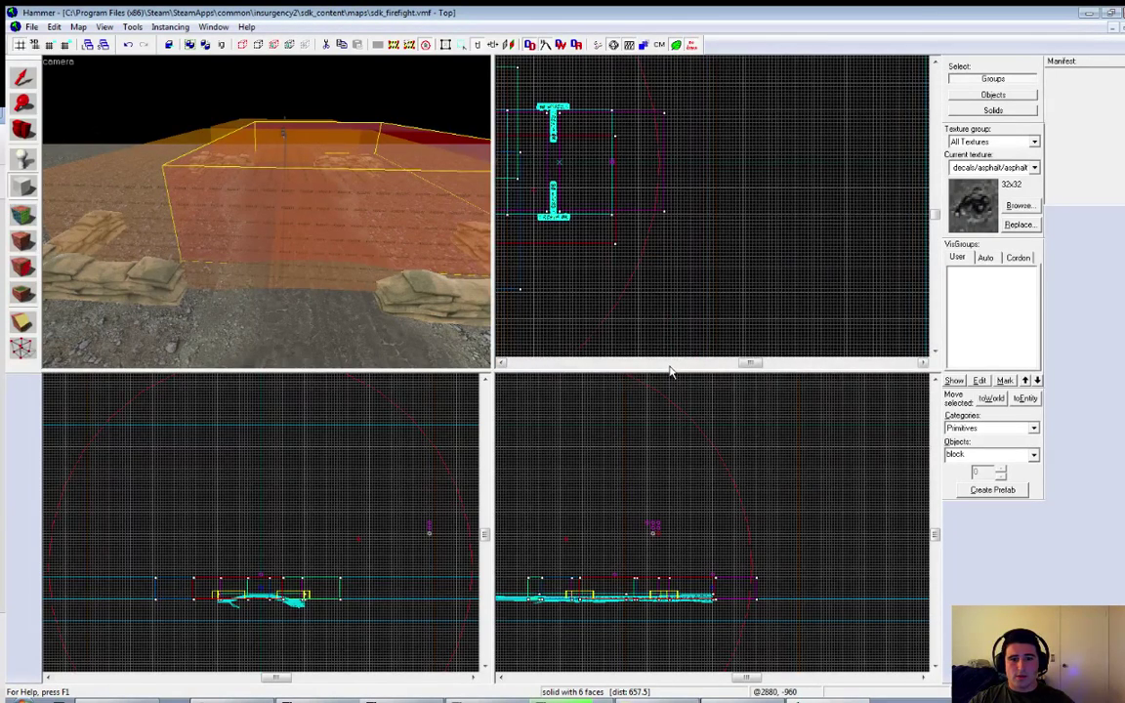
click(668, 363)
scroll(666, 190, up, 3)
scroll(662, 205, down, 6)
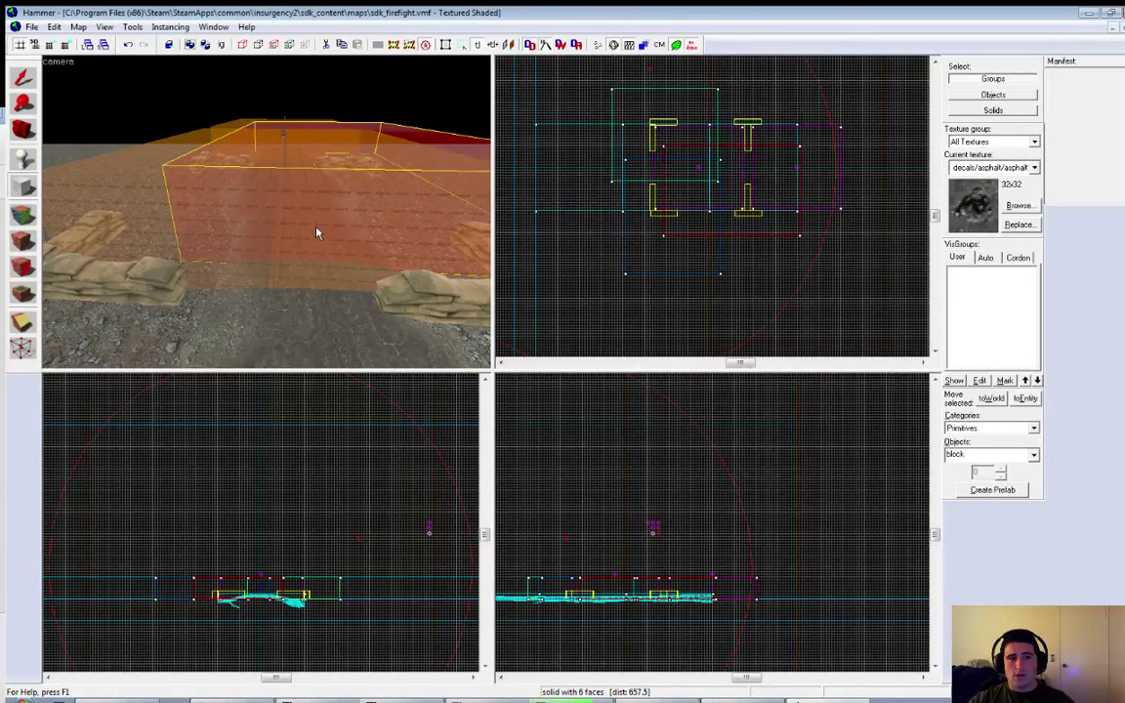
key(z)
key(w)
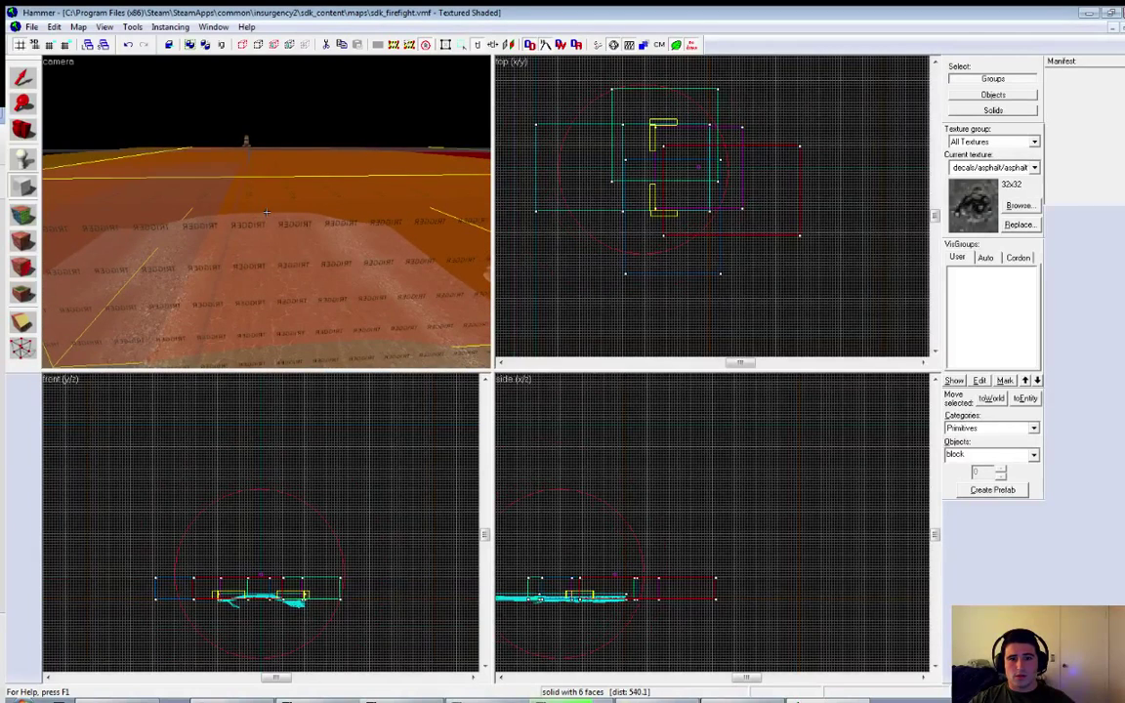
key(z)
Step: Undo the creation of the three blocks
key(ctrl+z)
key(ctrl+z)
key(ctrl+z)
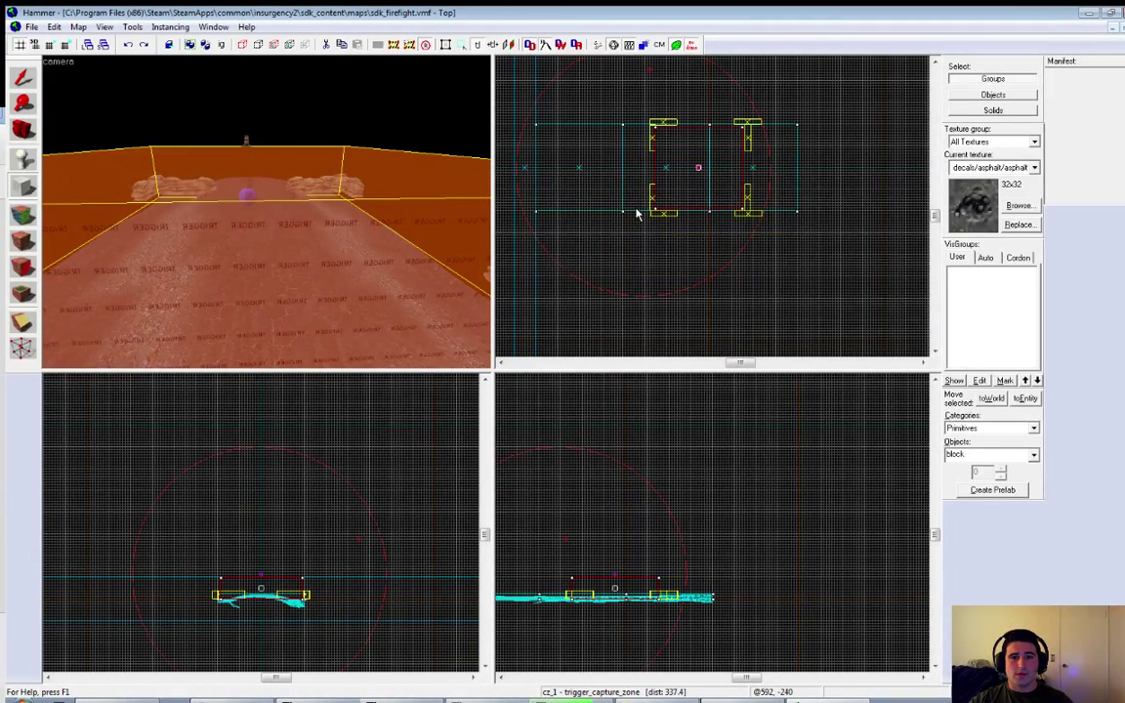
Step: Raise the radius culling distance until the surrounding terrain, skybox walls and farther barriers are included
scroll(227, 220, down, 2)
scroll(227, 220, down, 2)
key(2)
key(2)
key(2)
key(2)
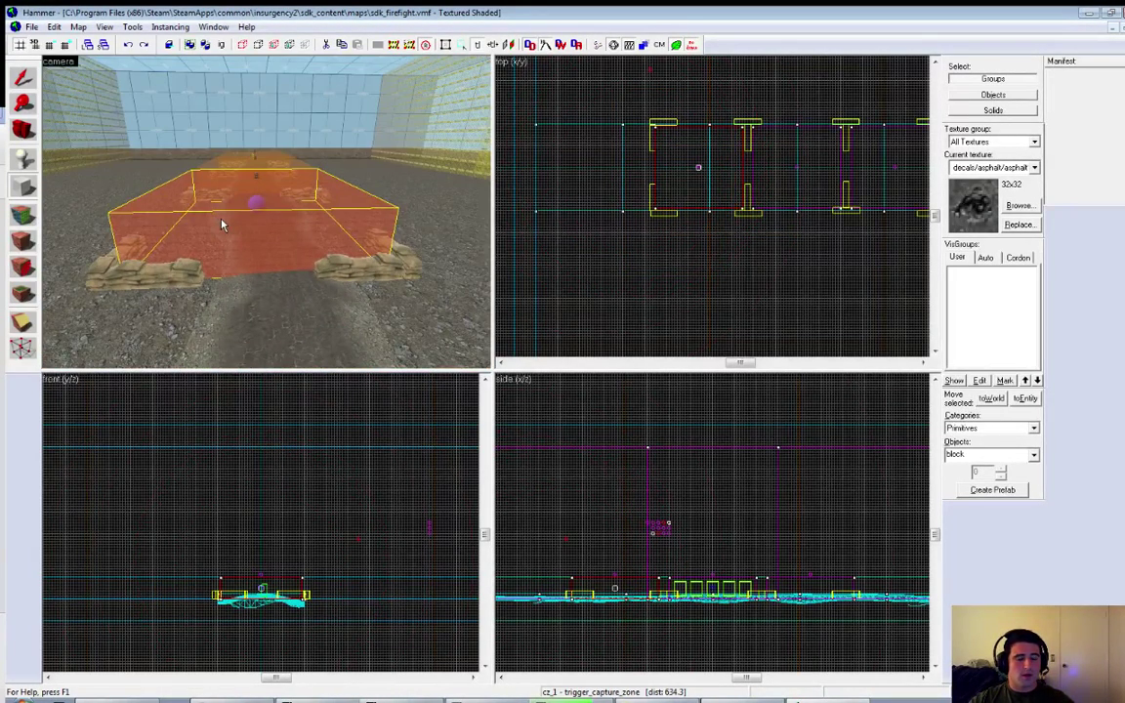
Step: Examine the capture zone trigger, its sandbag barriers and the surrounding terrain and skybox walls from several camera angles
key(z)
key(w)
key(s)
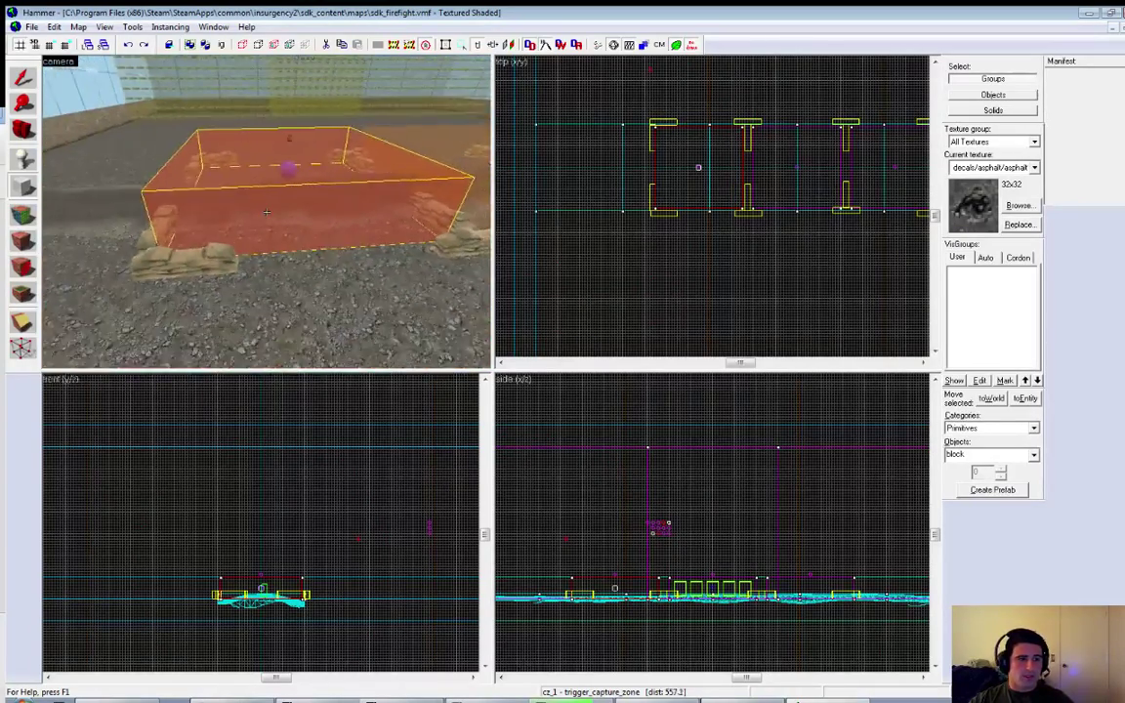
key(w)
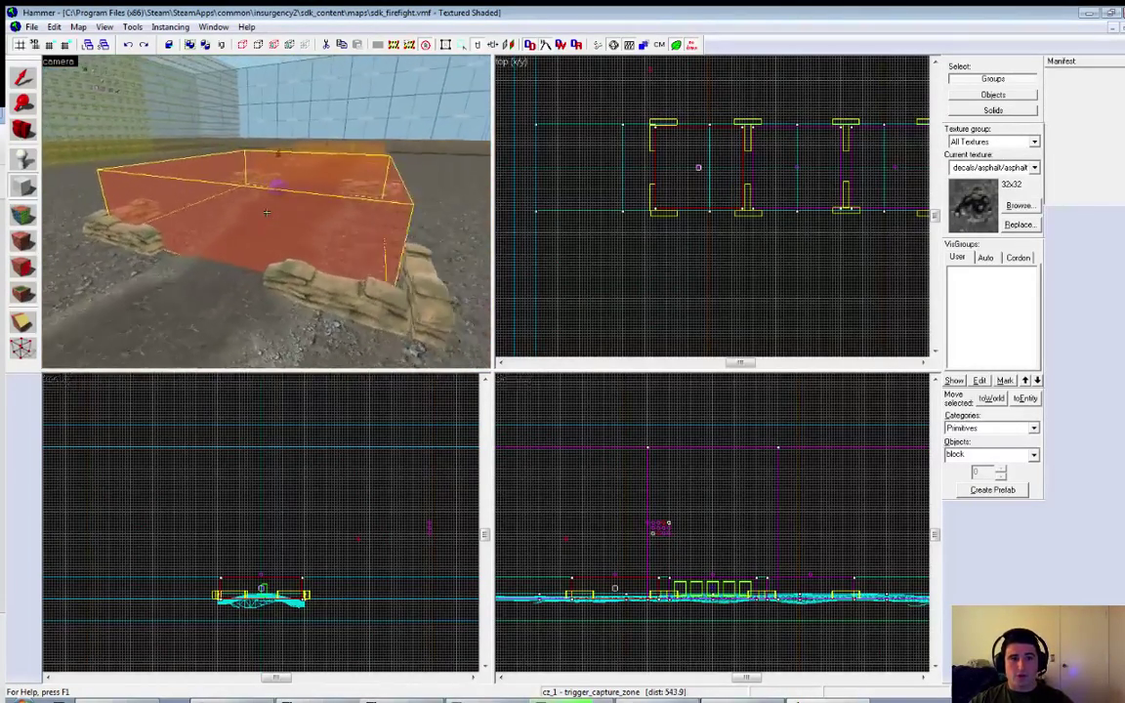
key(z)
scroll(663, 471, down, 1)
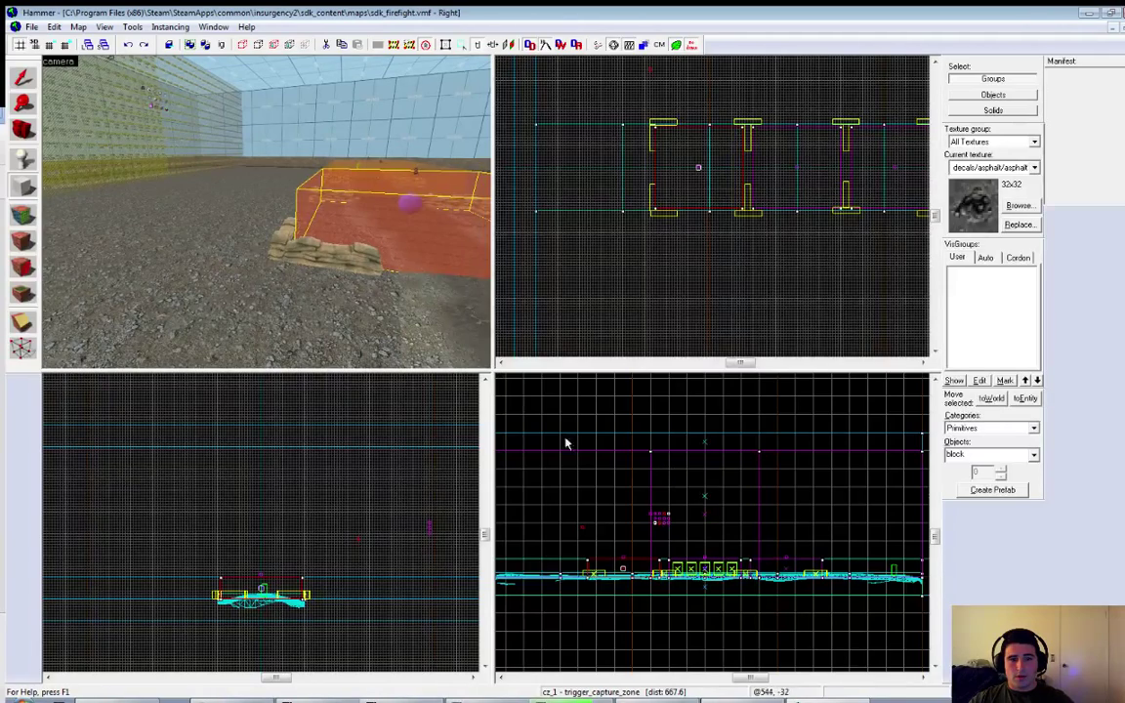
scroll(566, 459, up, 4)
key(z)
key(w)
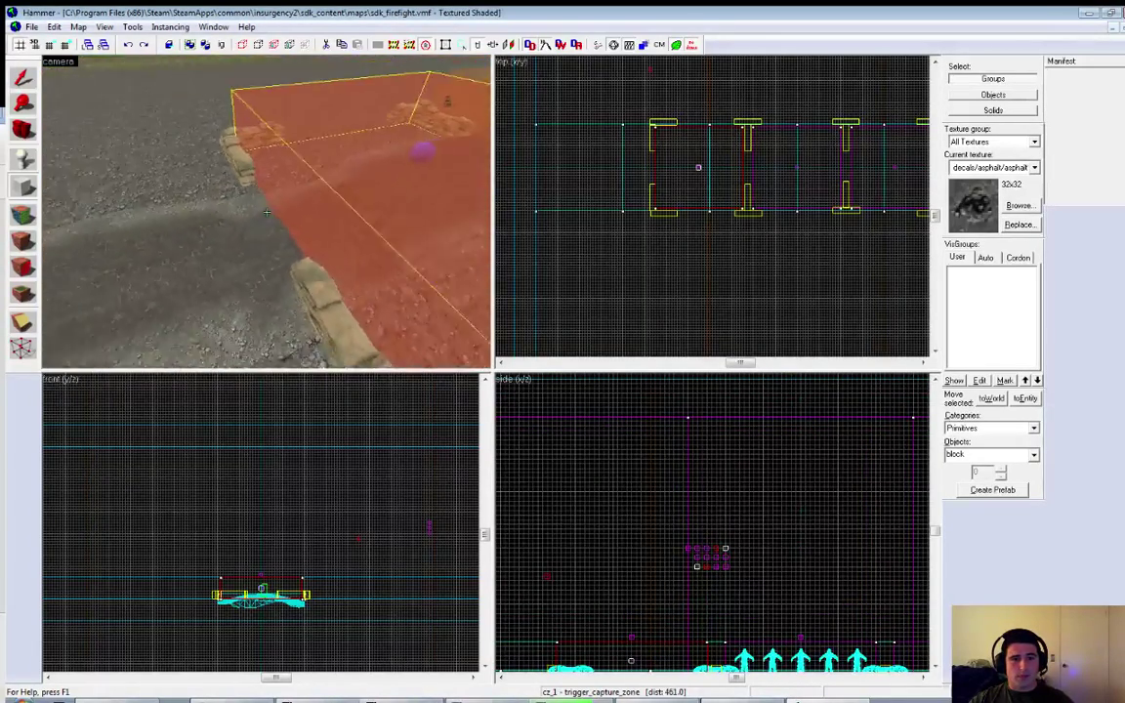
key(s)
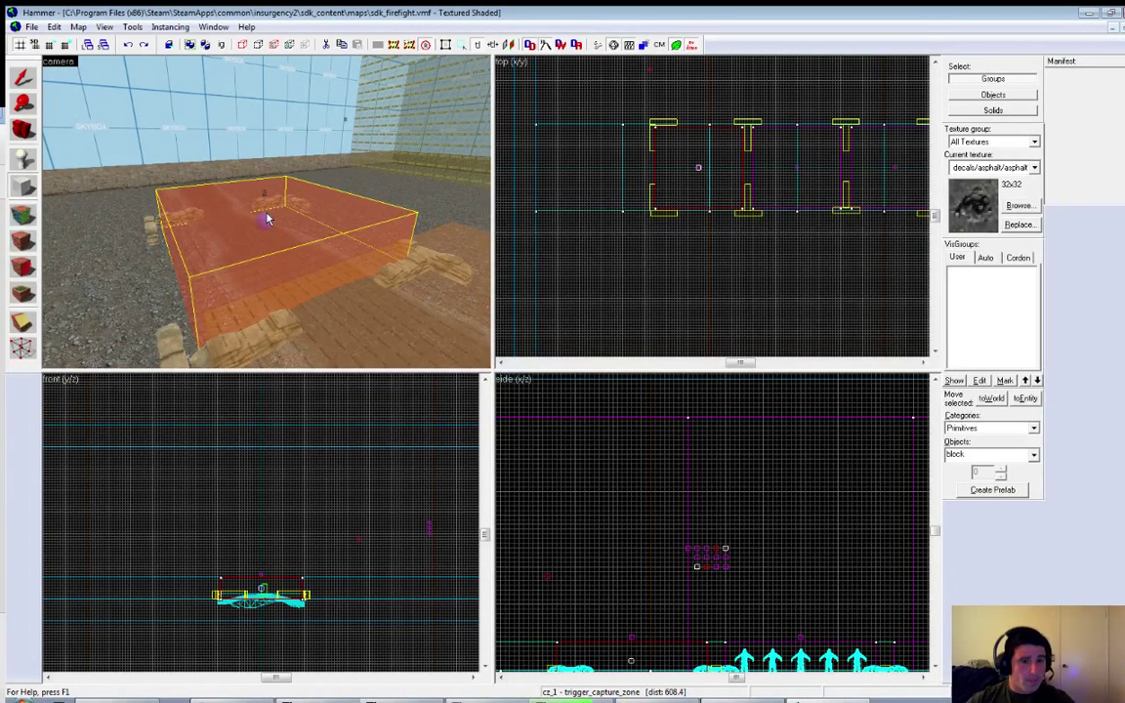
key(z)
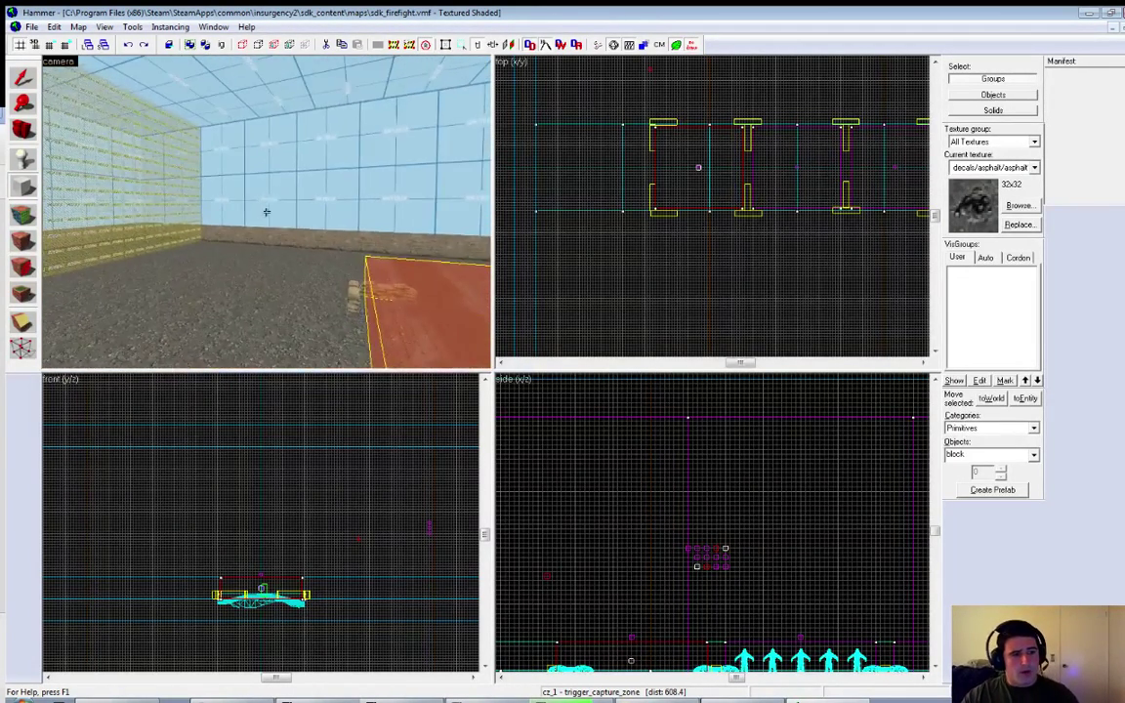
key(w)
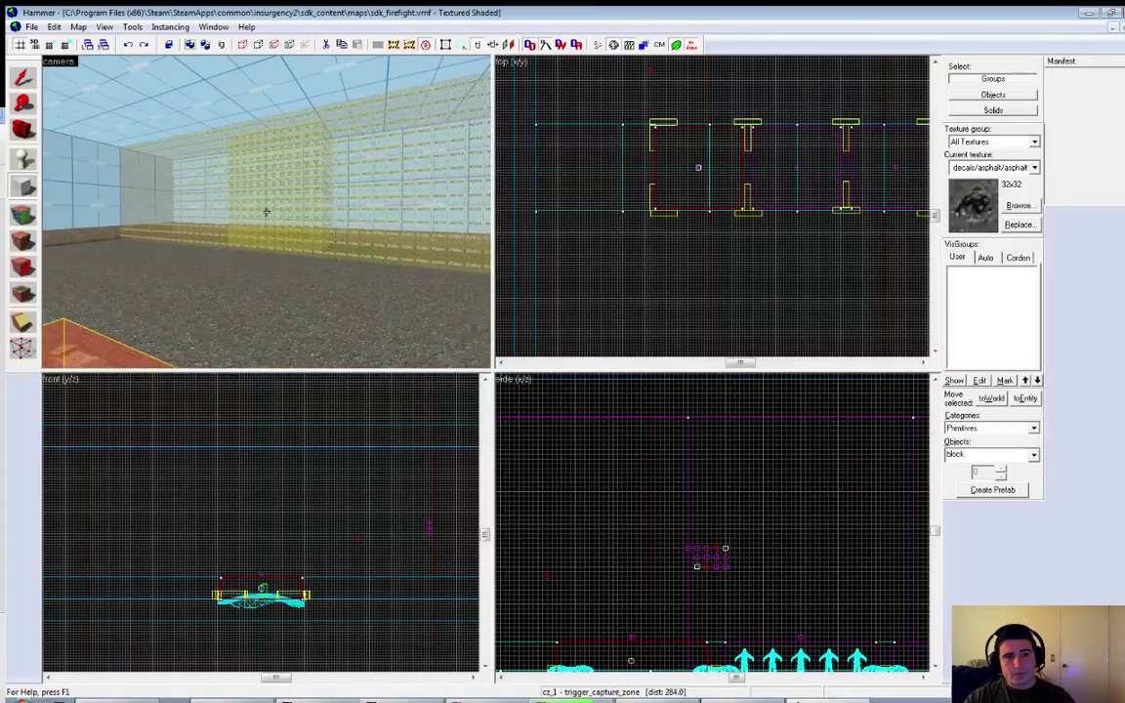
key(s)
key(z)
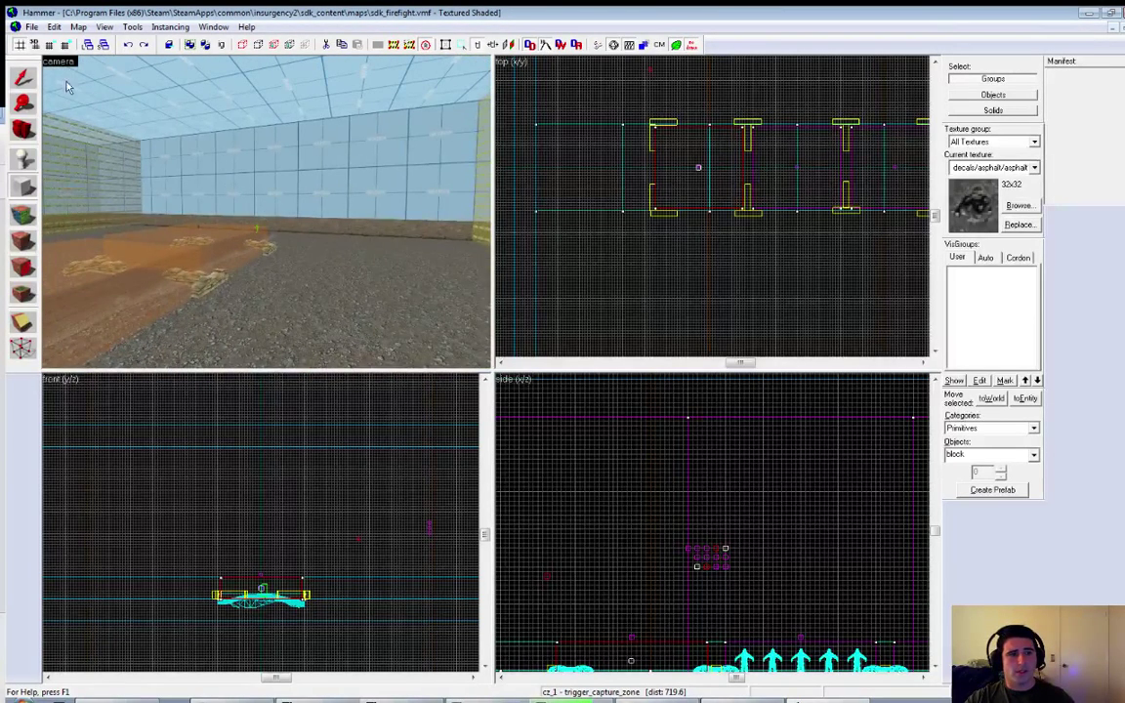
Step: Open the map file sdk_vip.vmf from the sdk_content maps folder
click(32, 28)
click(54, 57)
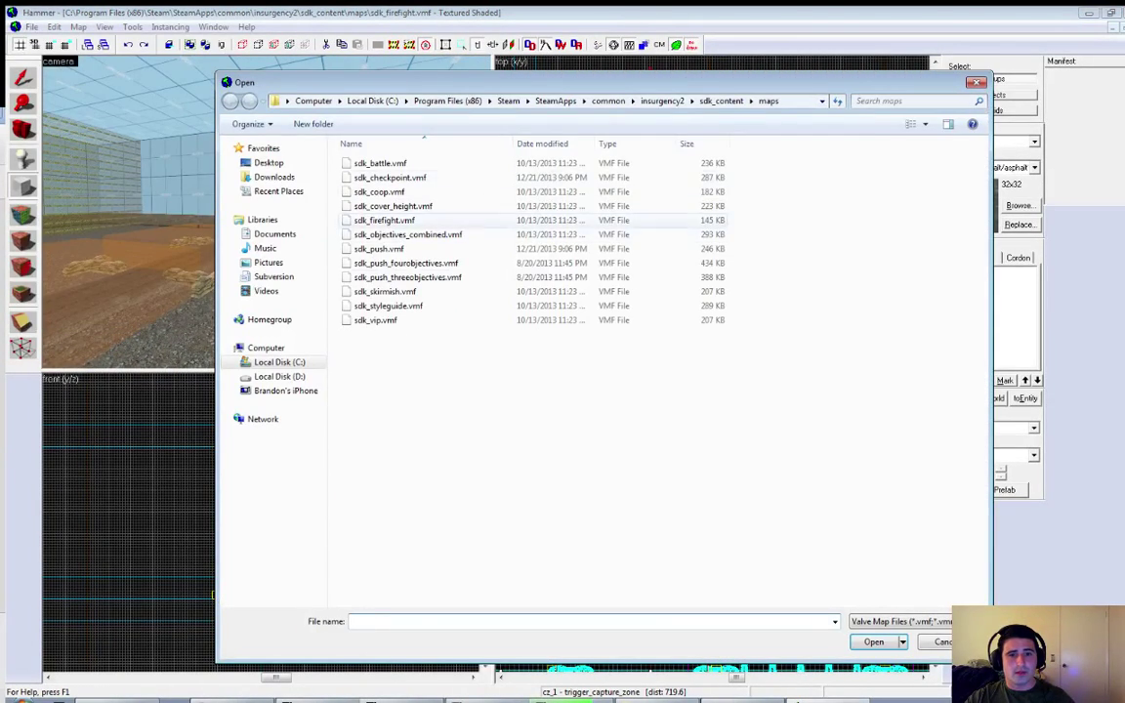
click(376, 320)
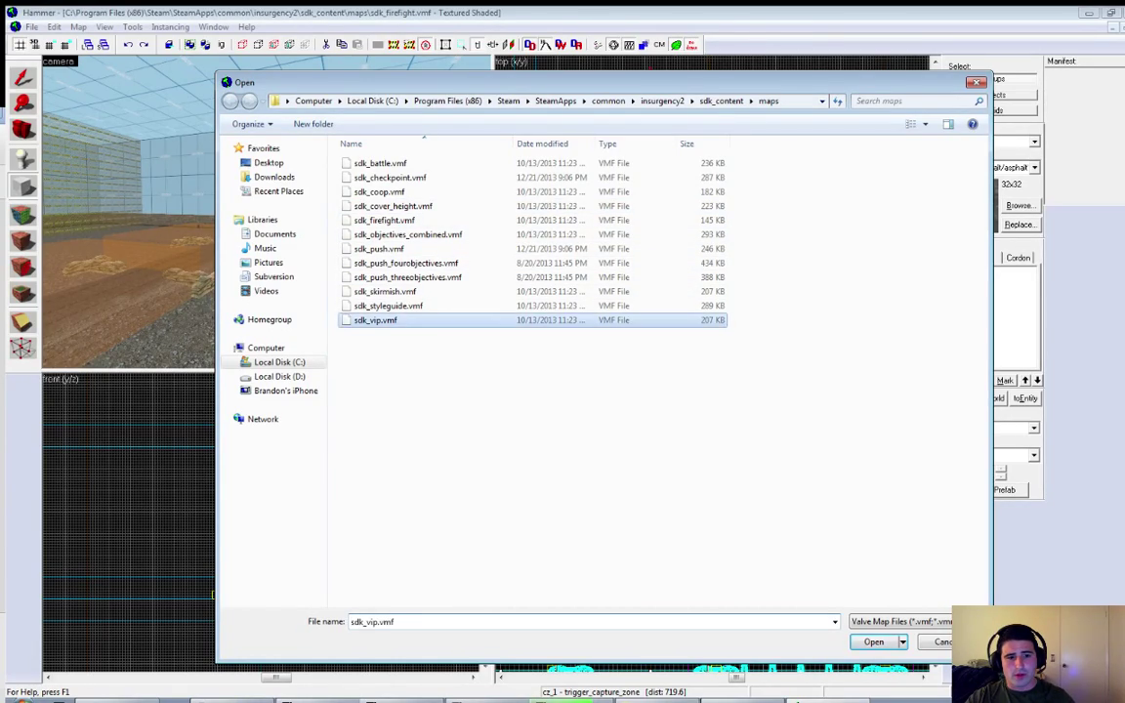
double_click(390, 321)
Step: Survey the overall layout of the sdk_vip map in the camera and top views, finishing at the green capture area
key(z)
key(s)
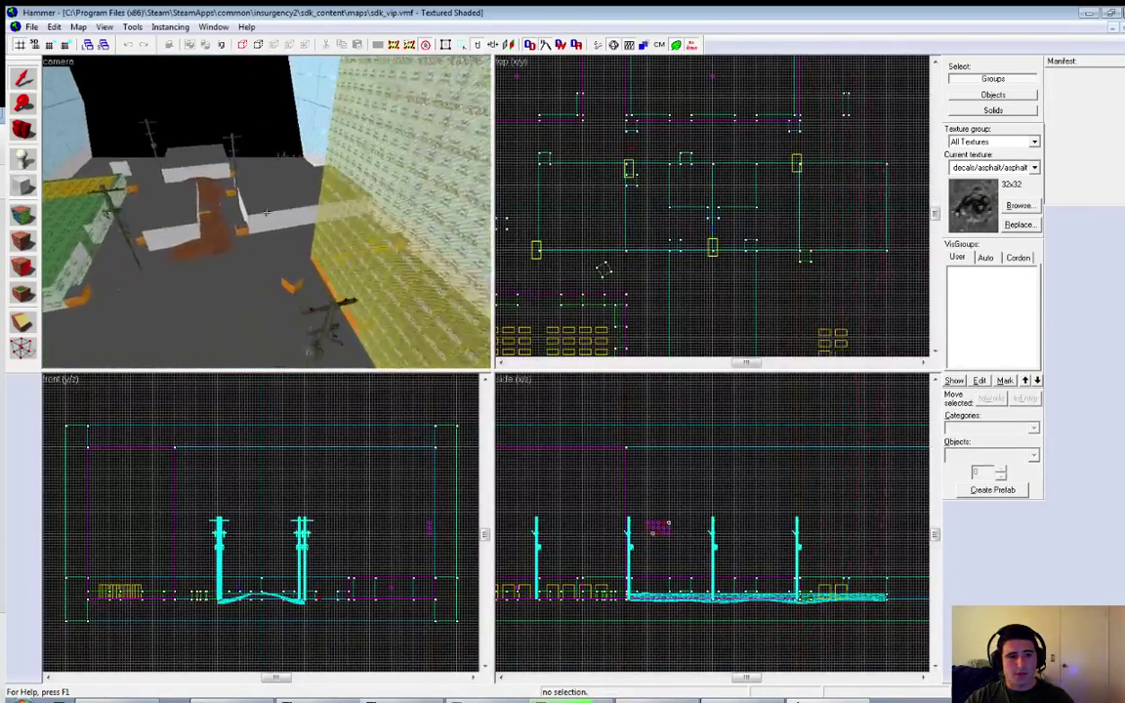
scroll(701, 193, down, 5)
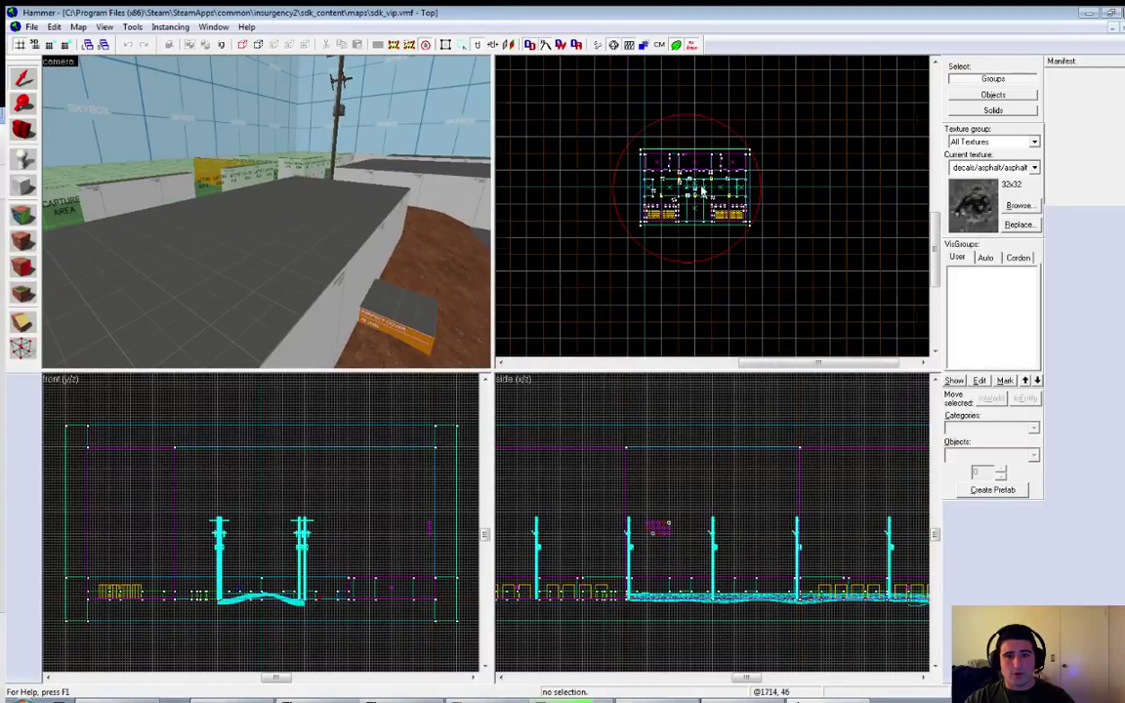
scroll(700, 192, up, 3)
scroll(701, 192, down, 4)
key(w)
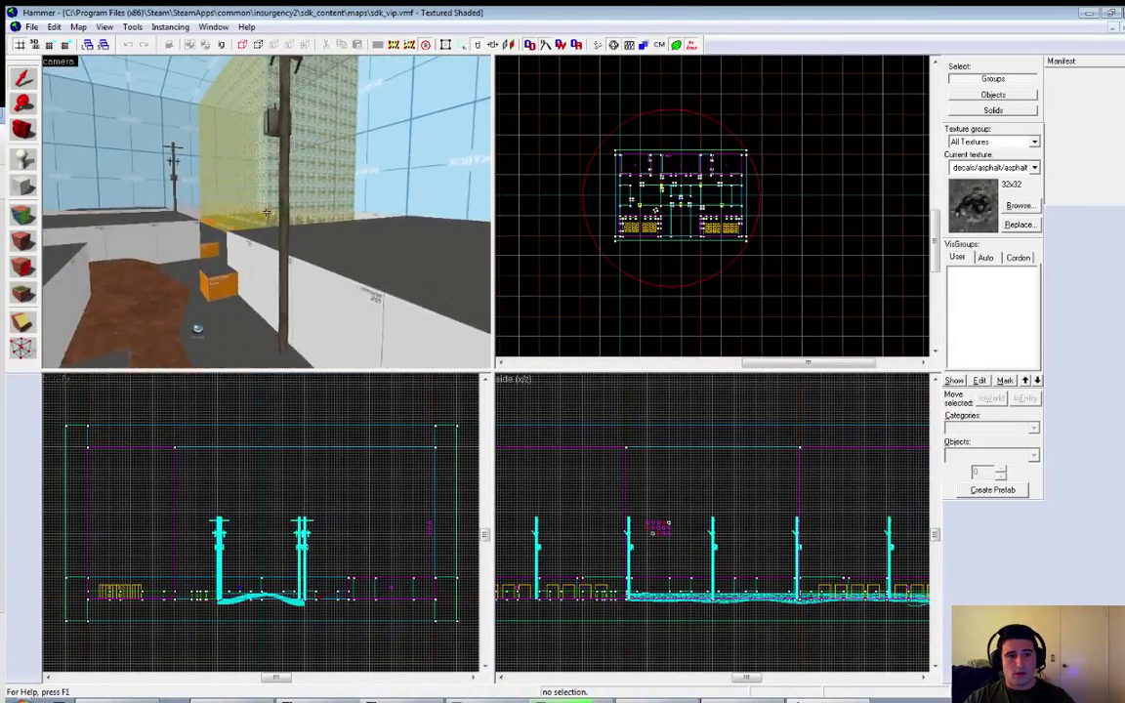
key(w)
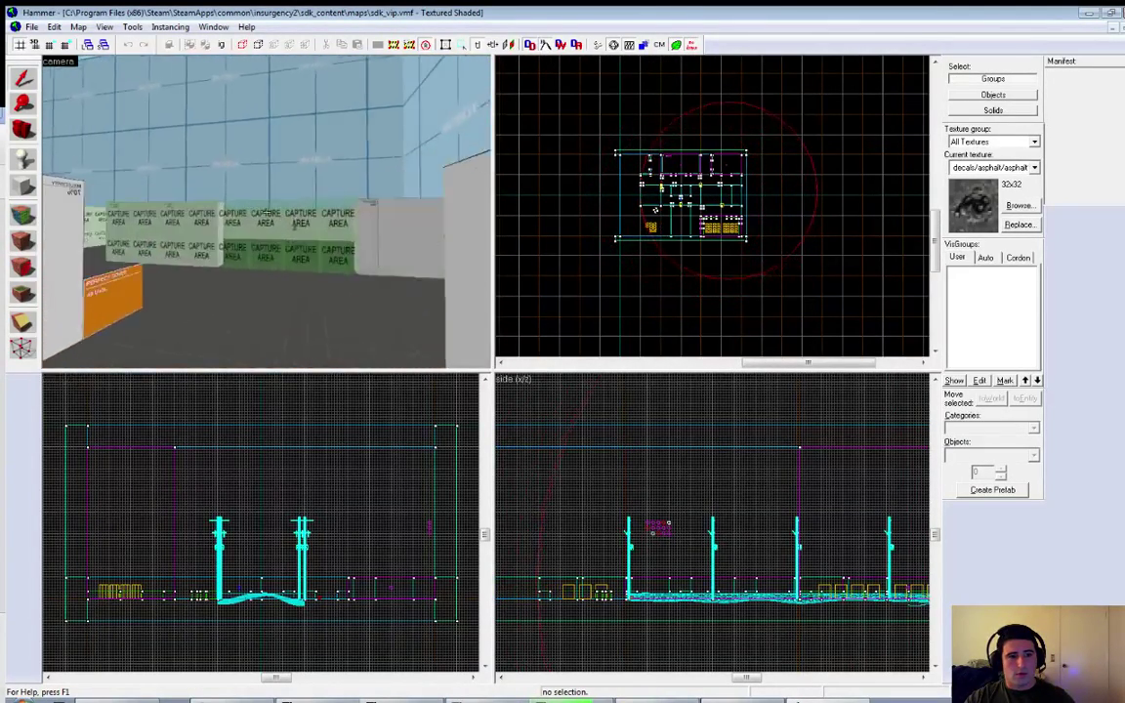
Step: Inspect the name and associated control point in the capture area trigger's object properties, and close them
click(267, 216)
key(alt+Return)
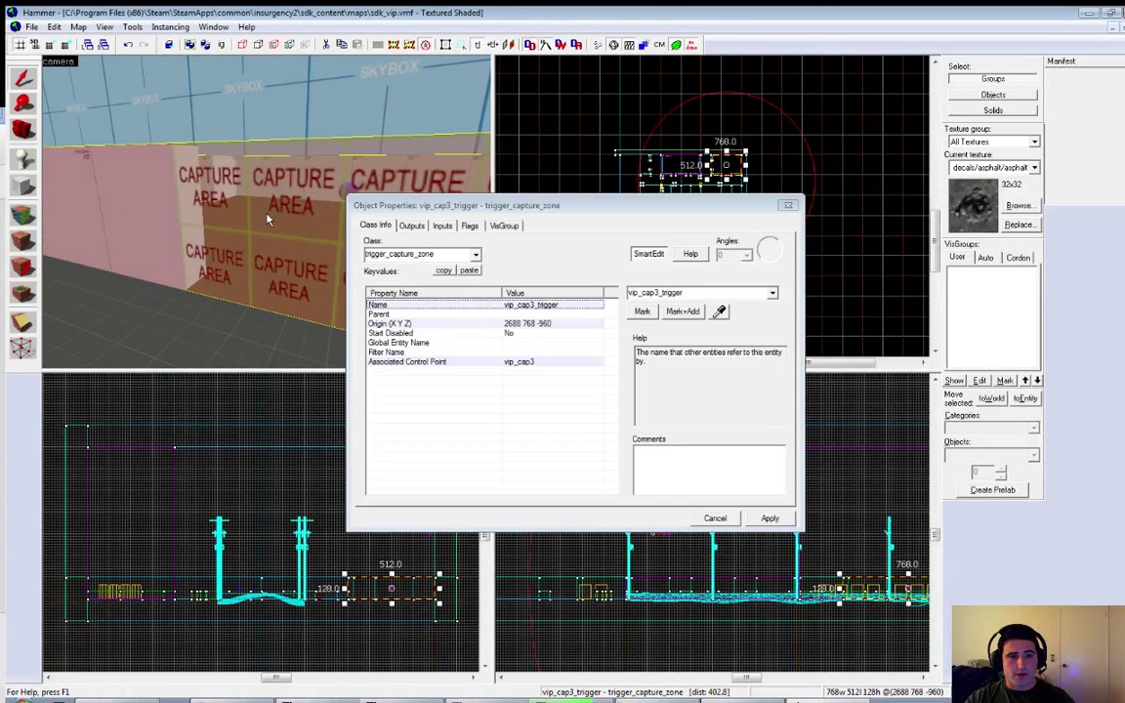
click(520, 307)
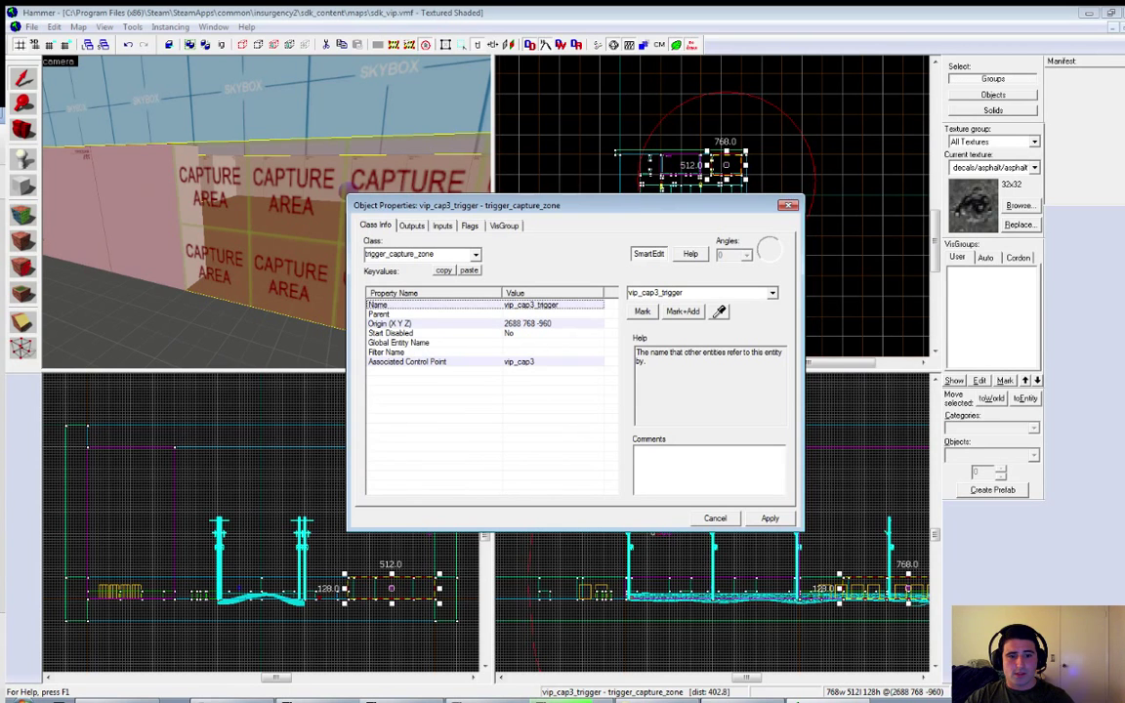
click(428, 362)
key(Escape)
Step: Inspect the class, name and default owner of the point_controlpoint entity inside the capture area, and close its properties
key(z)
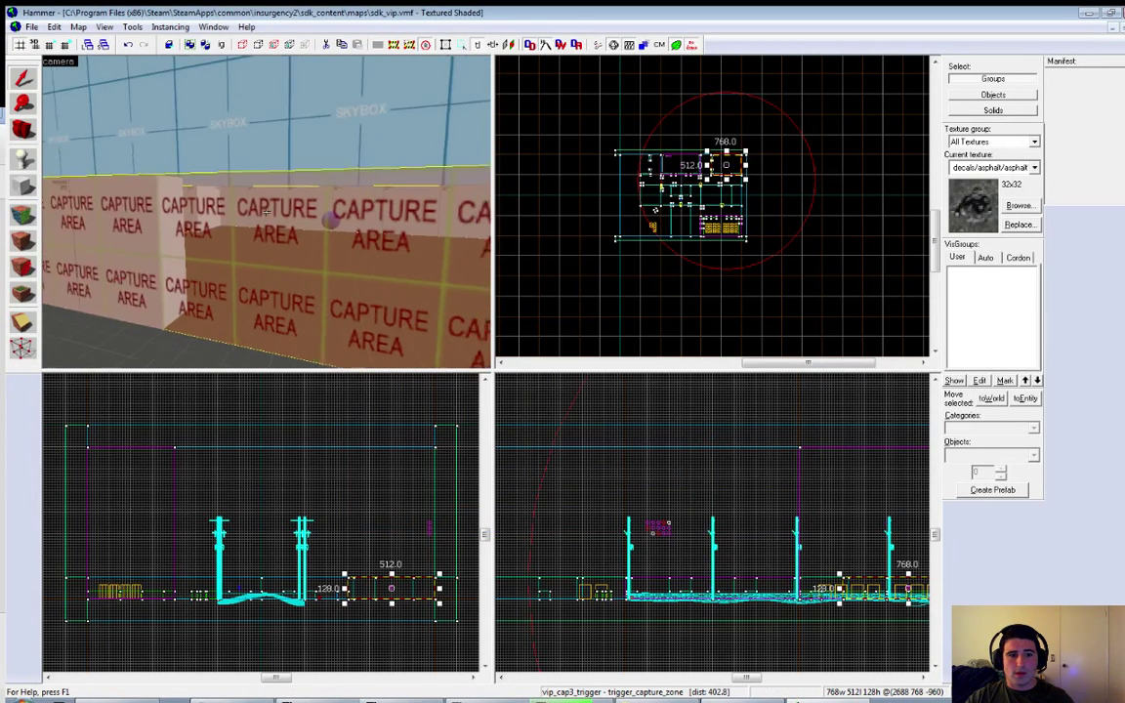
key(w)
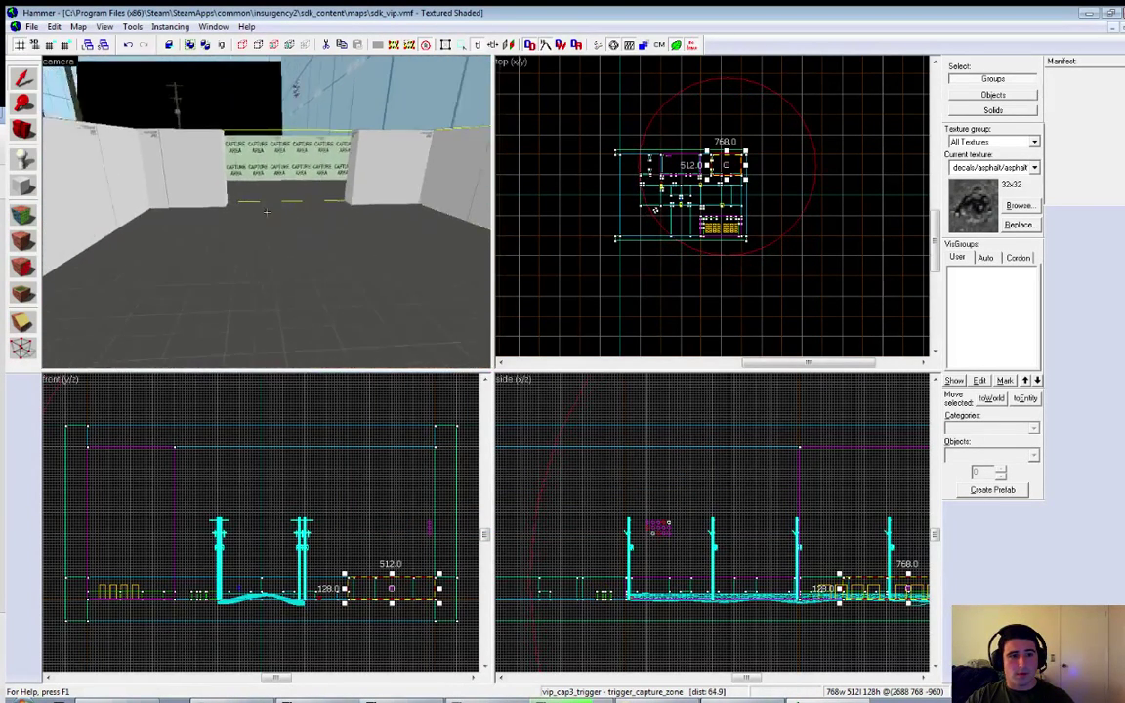
key(z)
click(252, 234)
double_click(252, 234)
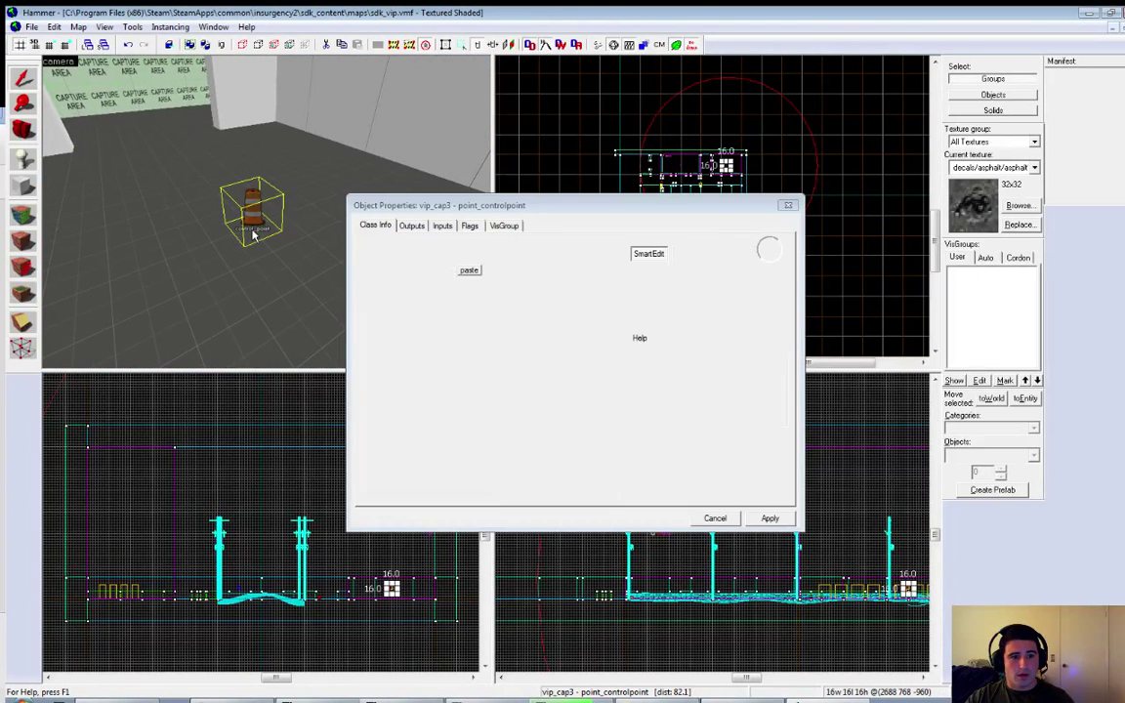
click(470, 225)
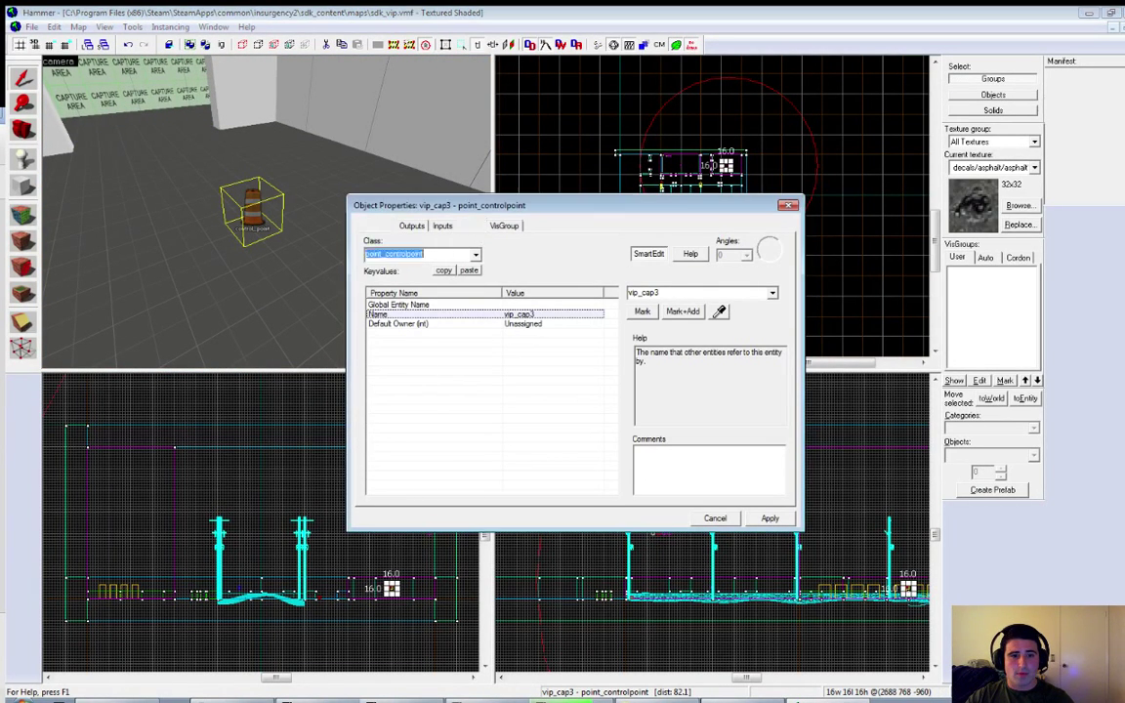
click(411, 225)
click(375, 225)
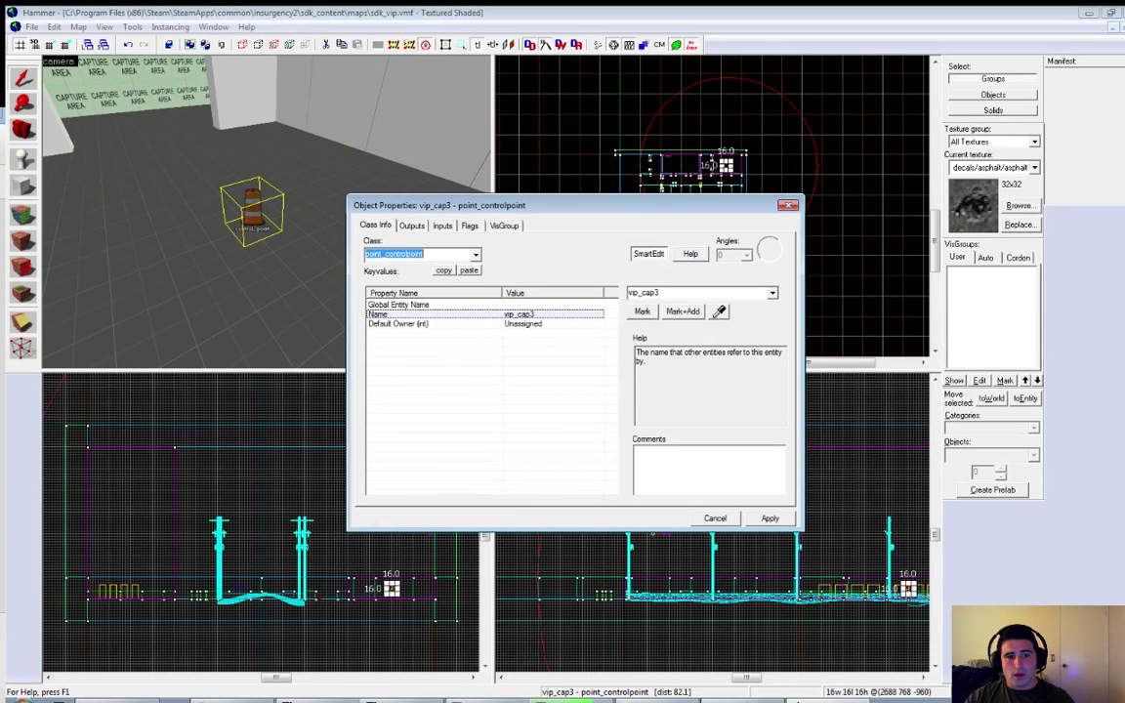
click(426, 254)
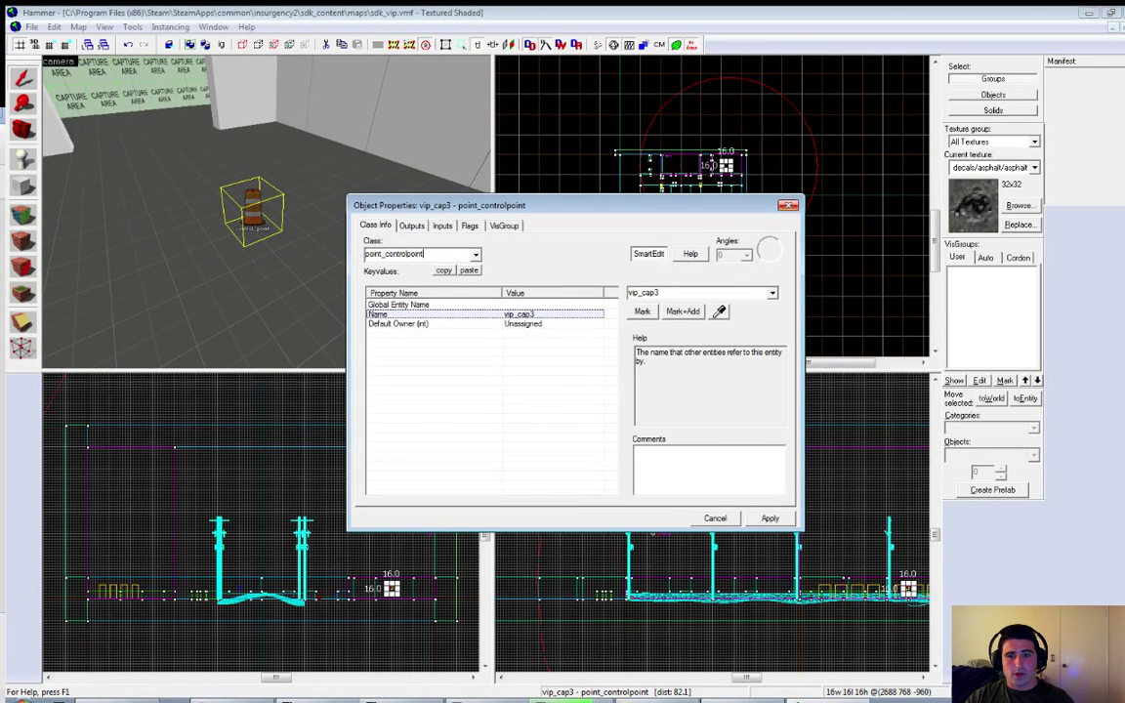
click(788, 205)
Step: Review the associated control point and the flags of the vip_cap3_trigger capture zone, and close its properties
key(z)
key(w)
key(z)
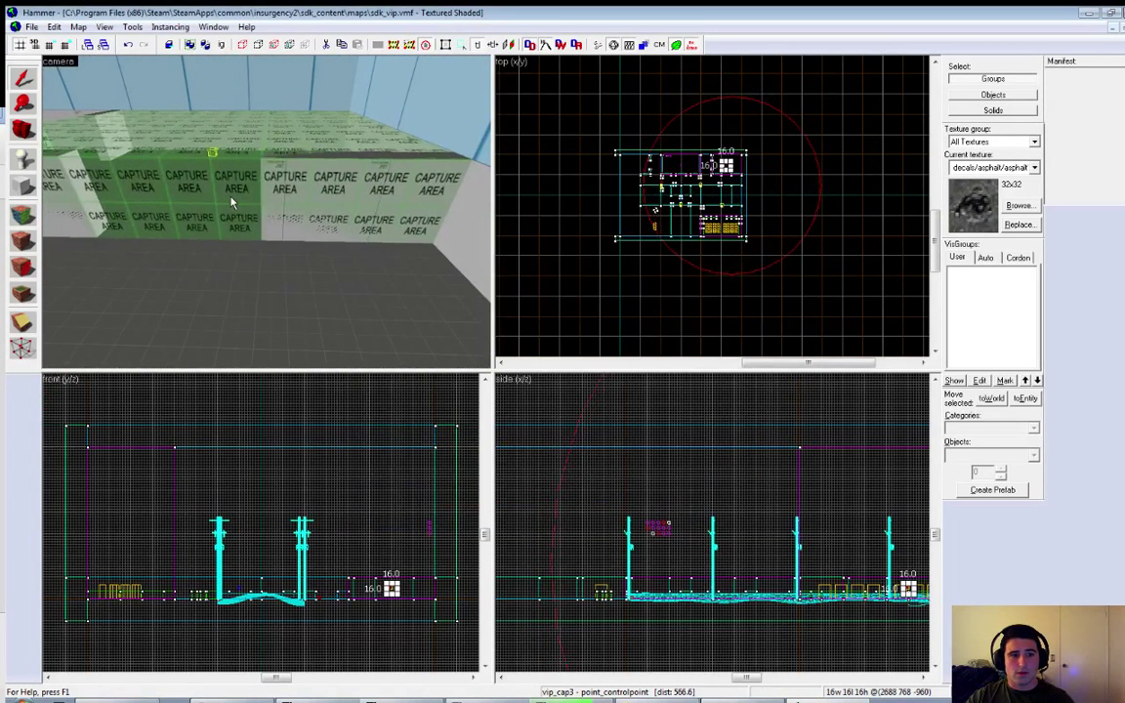
double_click(233, 201)
click(525, 360)
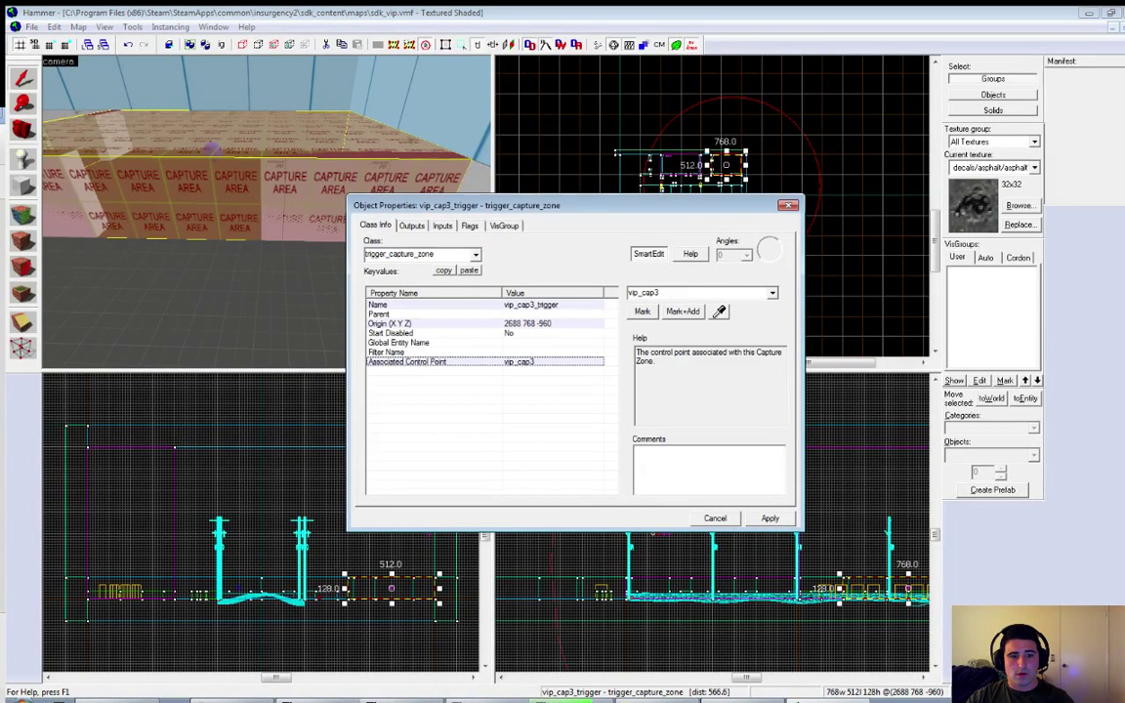
click(469, 225)
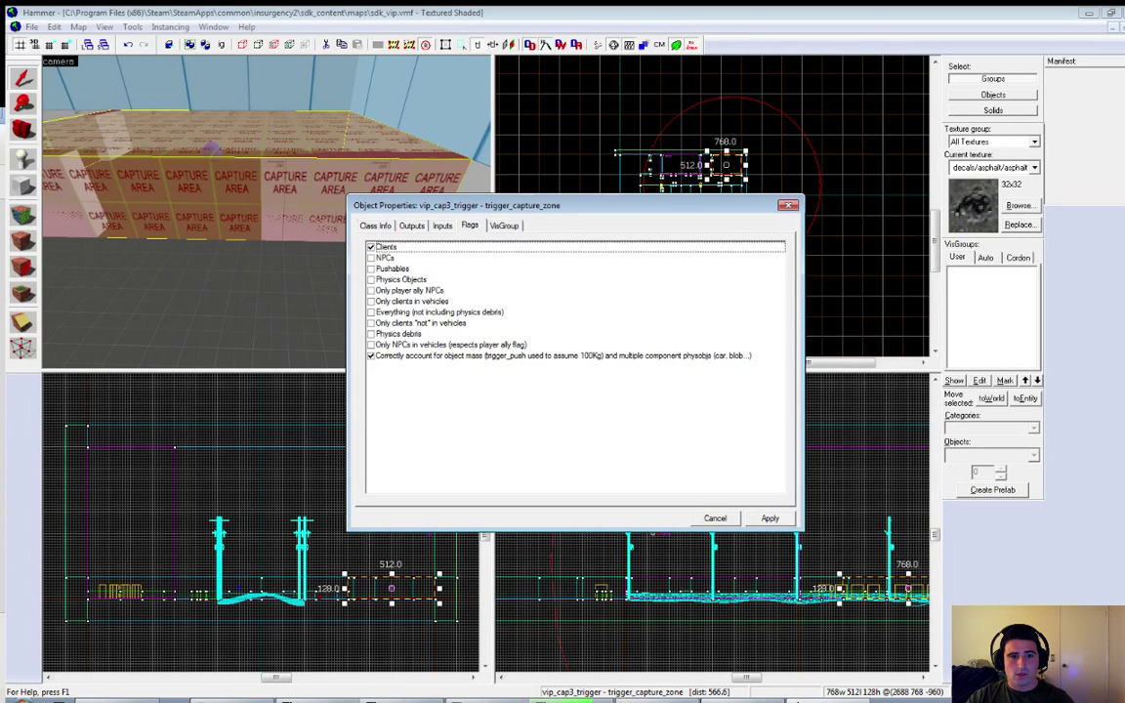
click(374, 225)
click(788, 205)
Step: With nothing selected, fly through the sdk_vip map to examine its capture areas, cover blocks, spawn areas and block zones
key(z)
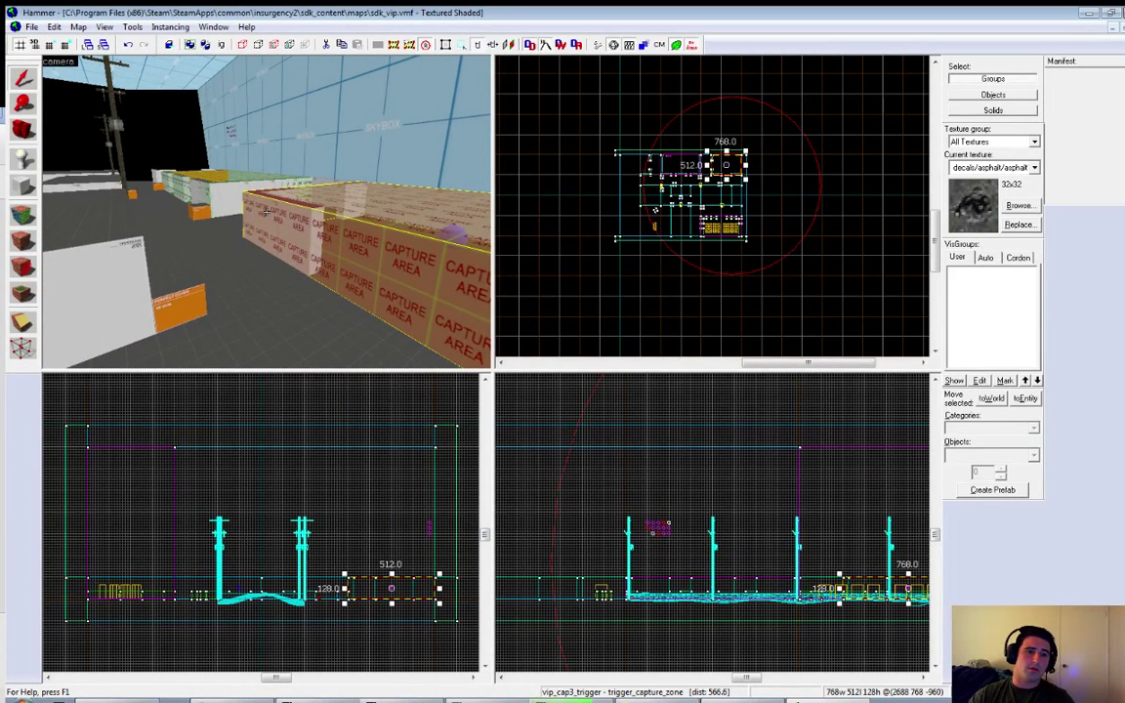
key(w)
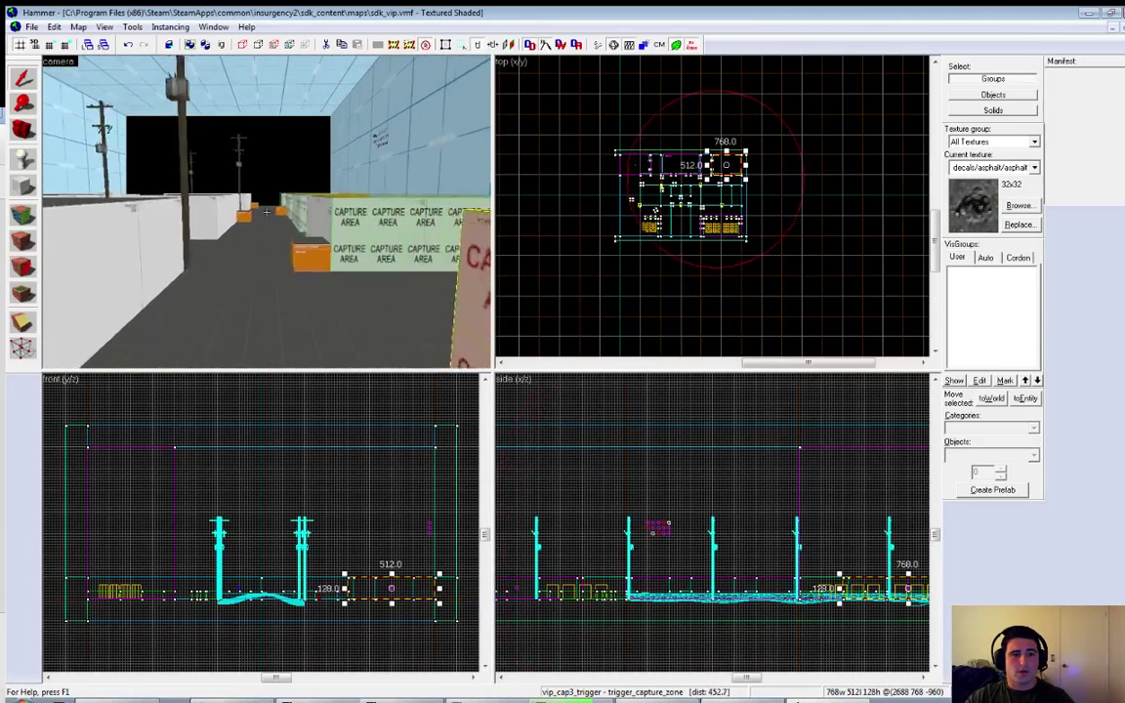
key(z)
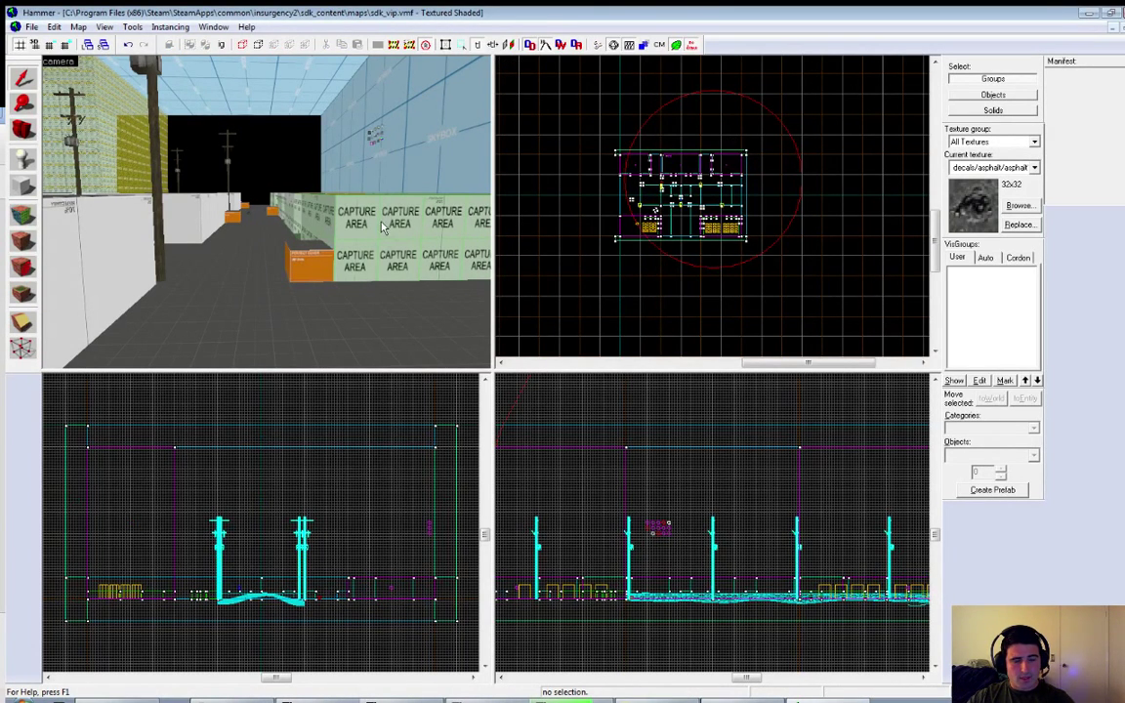
click(252, 196)
key(Escape)
key(z)
key(w)
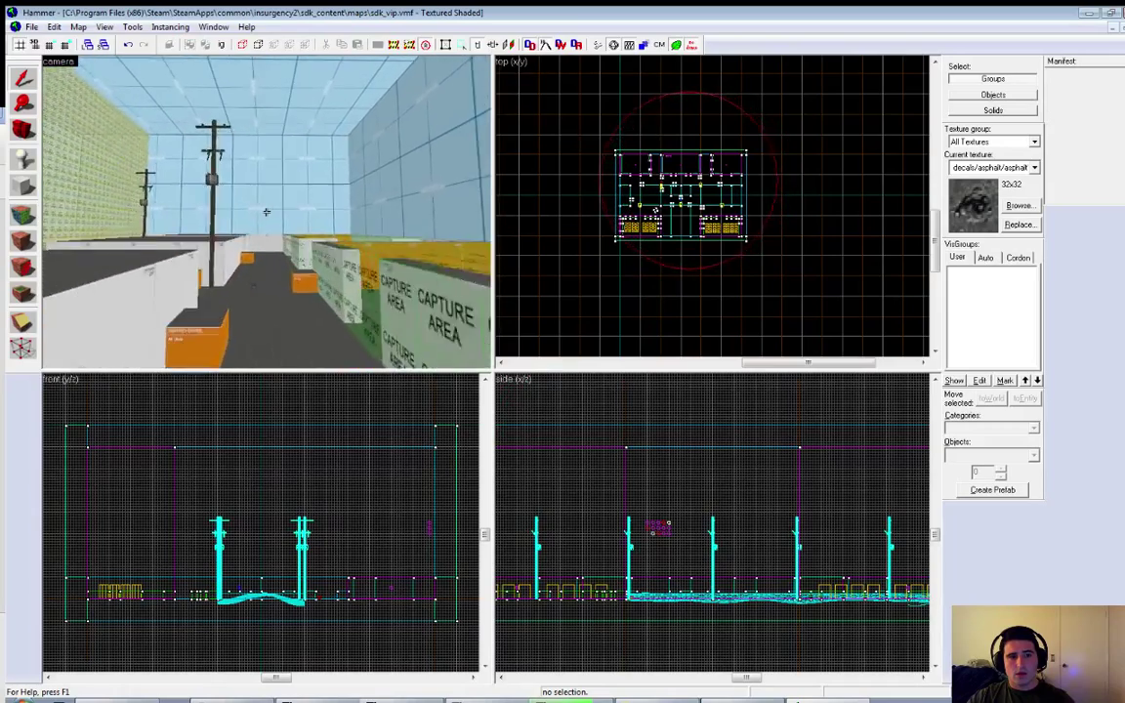
key(w)
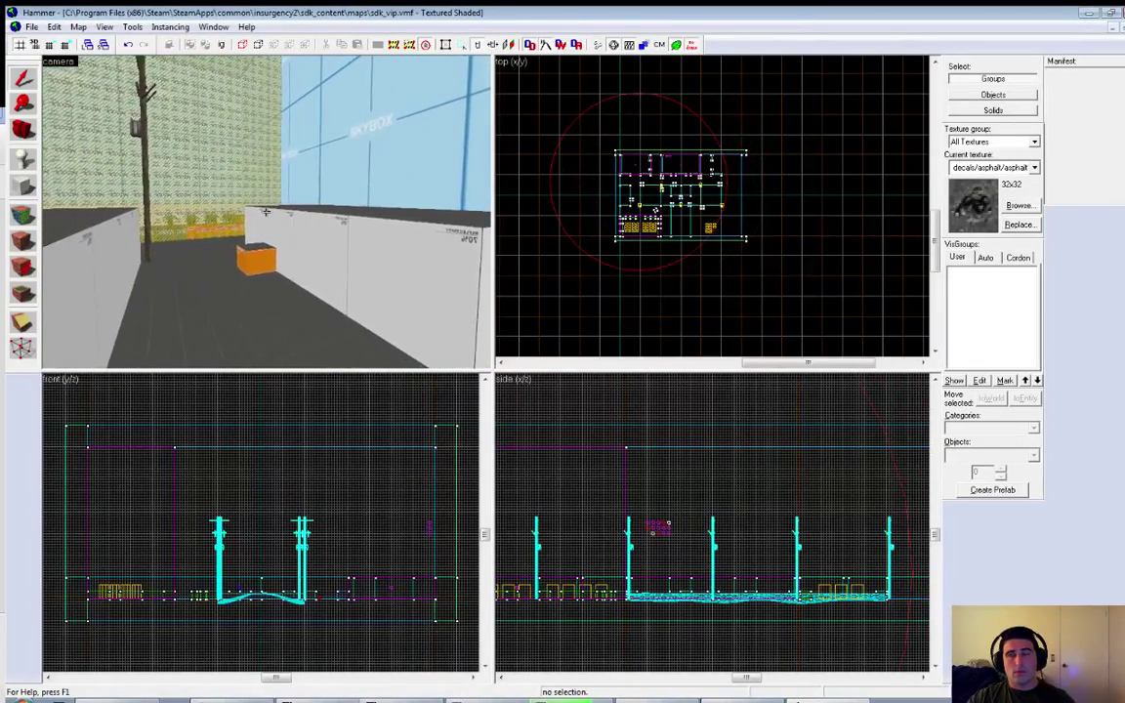
key(w)
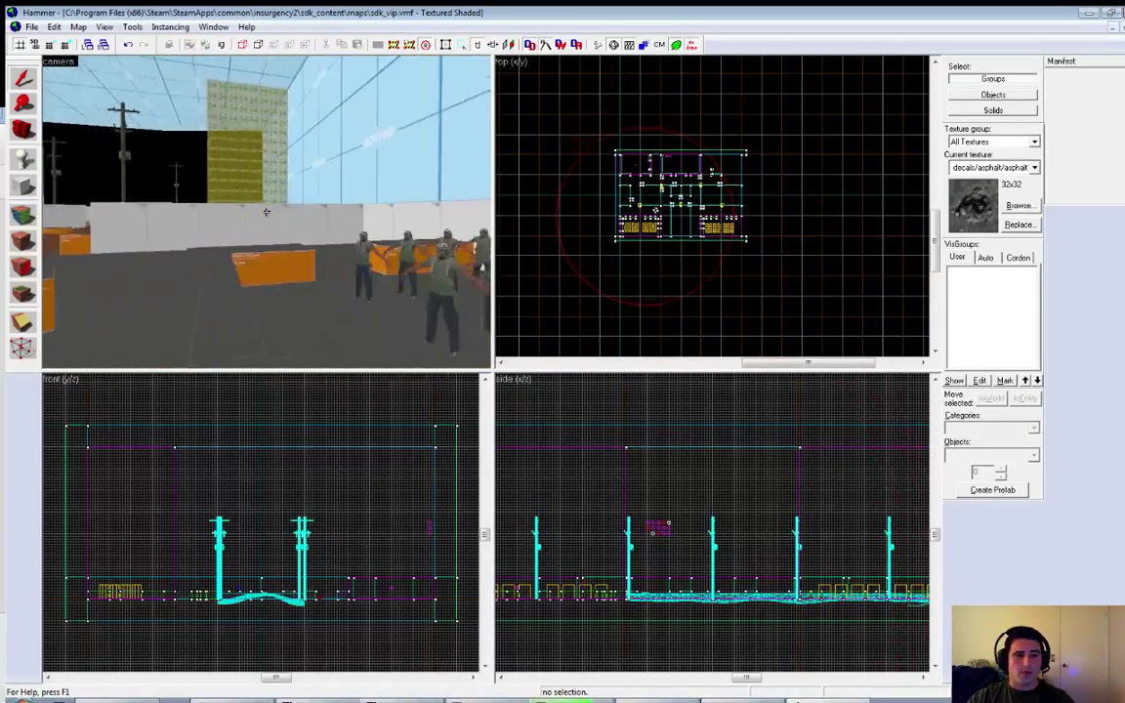
key(w)
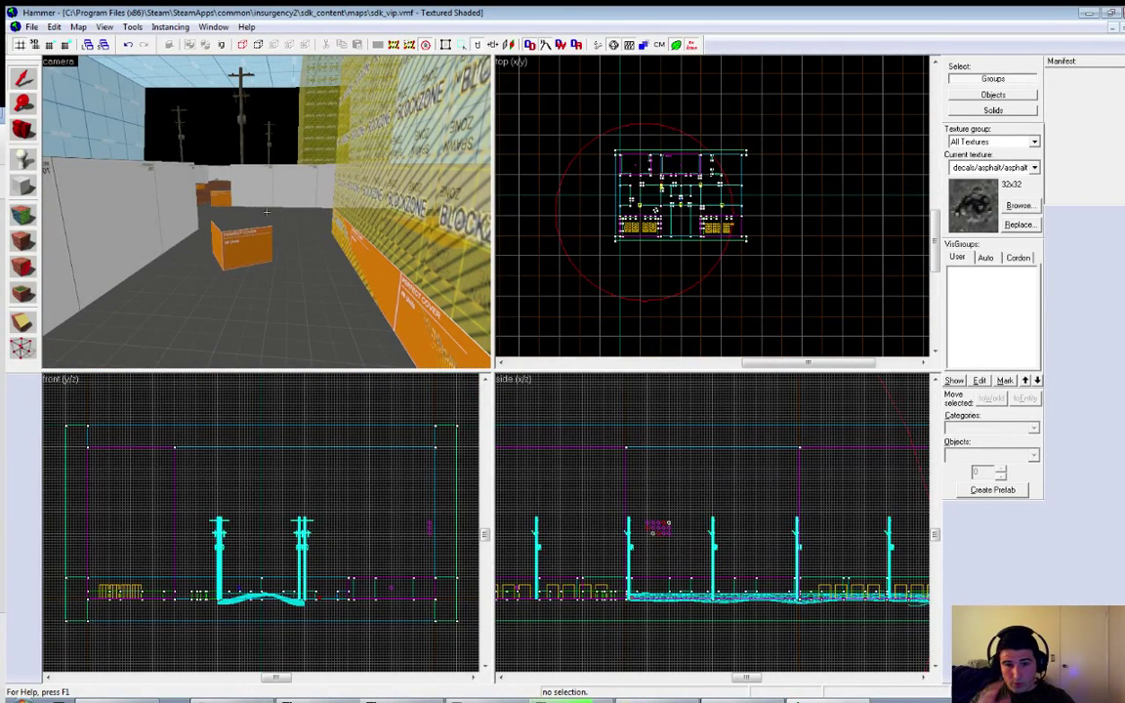
key(w)
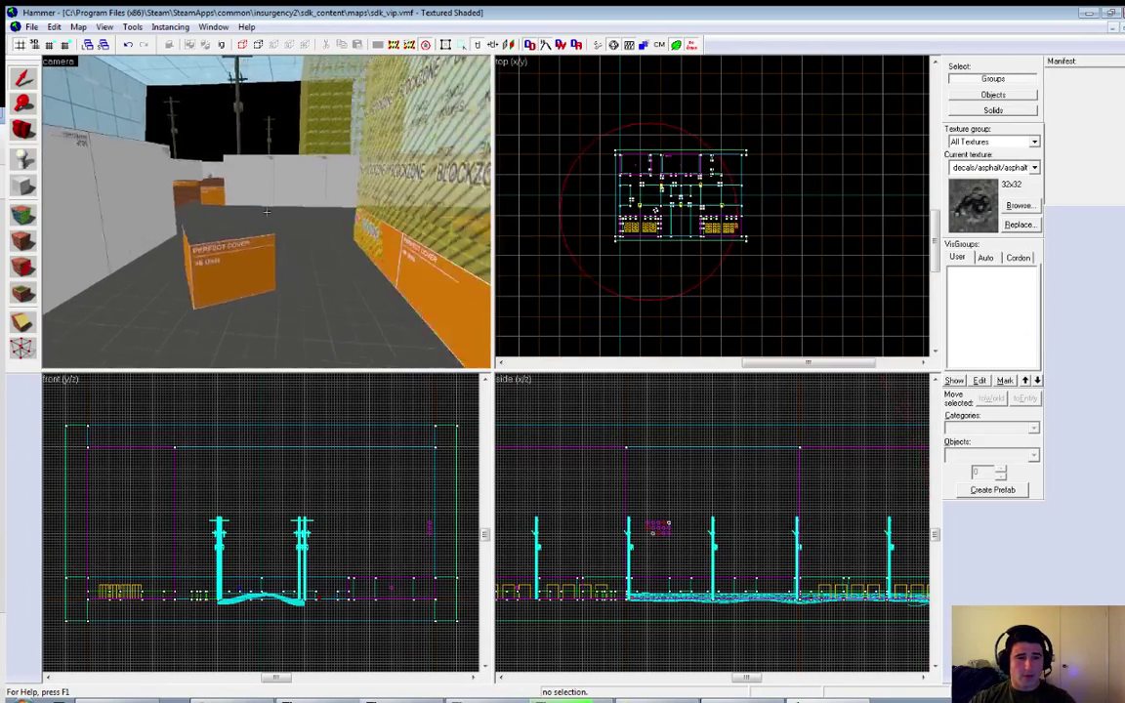
key(w)
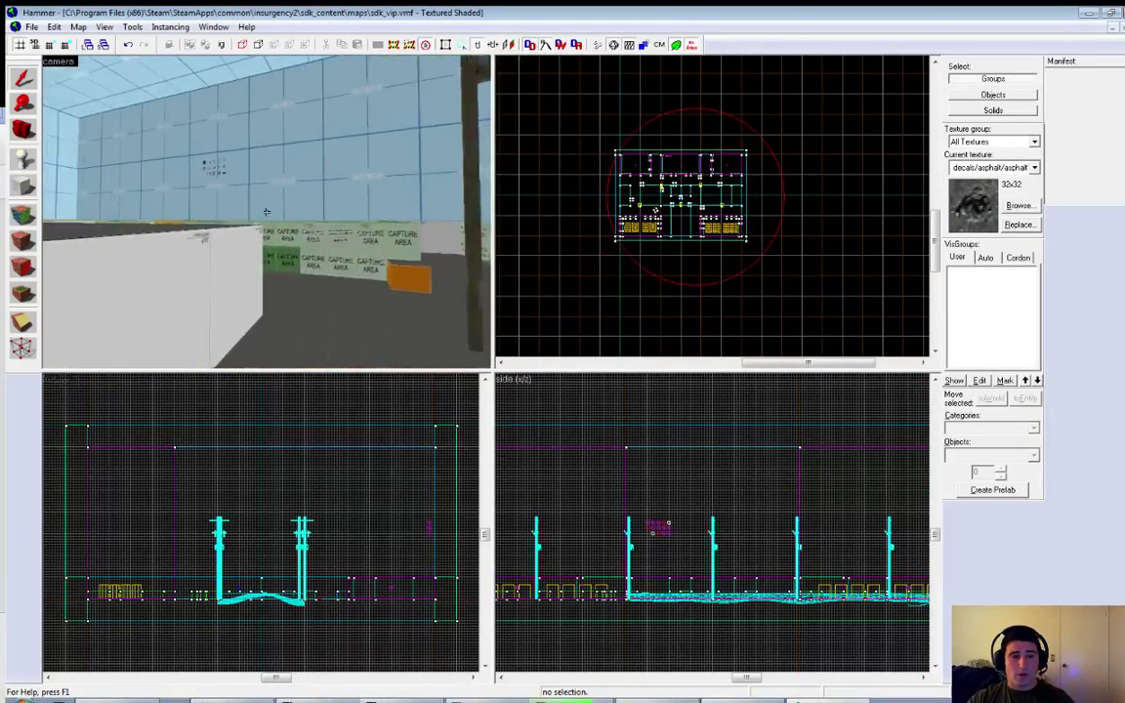
key(w)
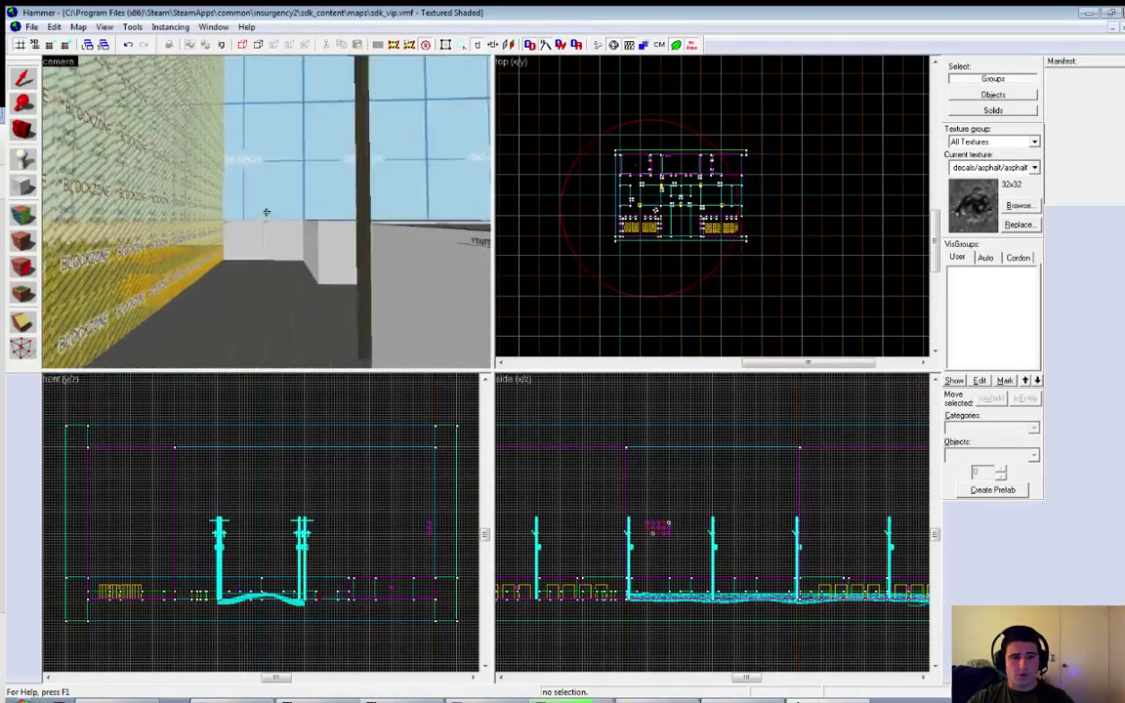
Step: Leave the camera flight in sdk_vip and open the recent map district_d.vmf
key(z)
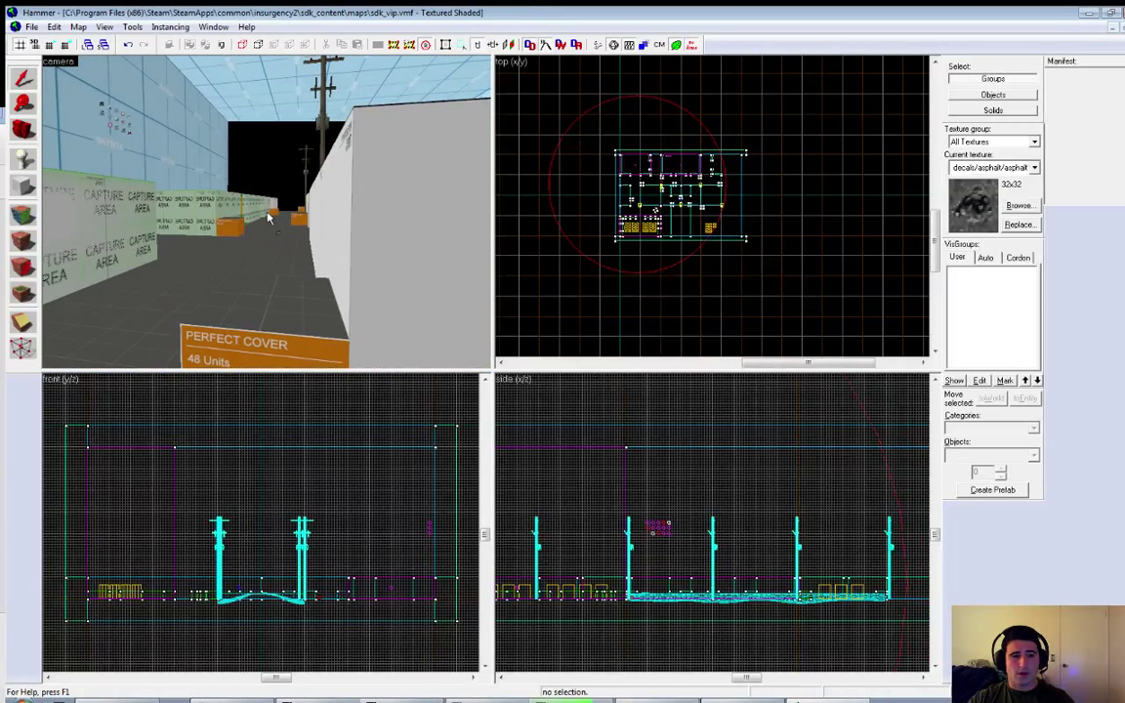
click(31, 27)
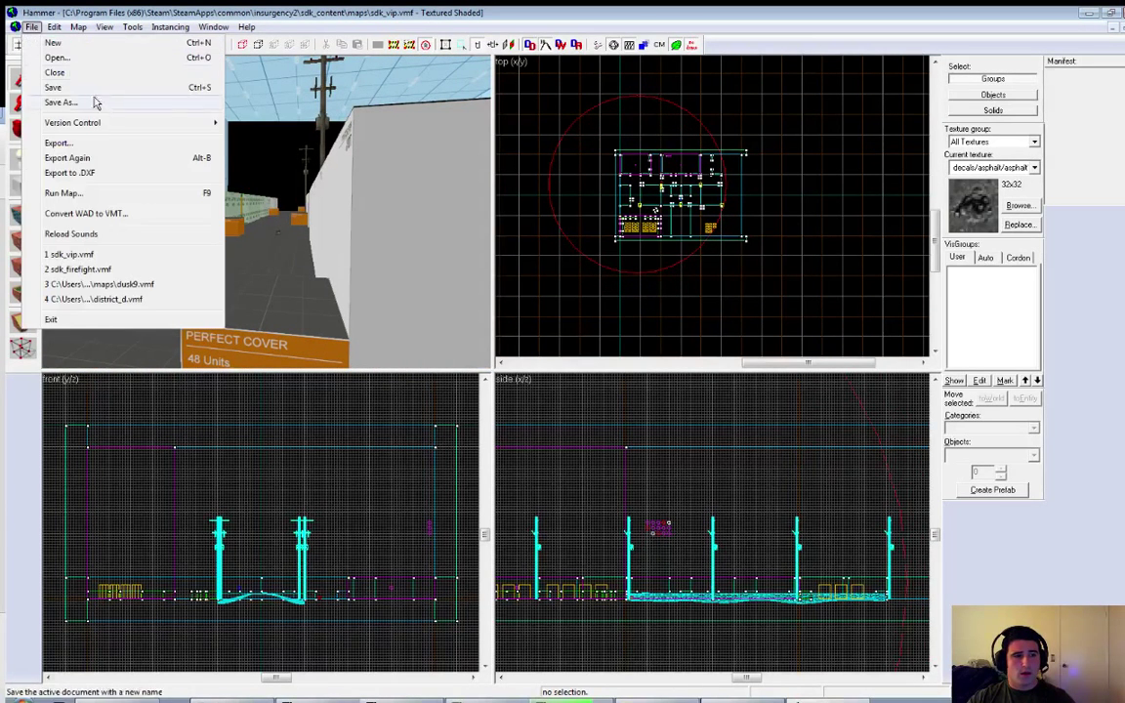
click(126, 299)
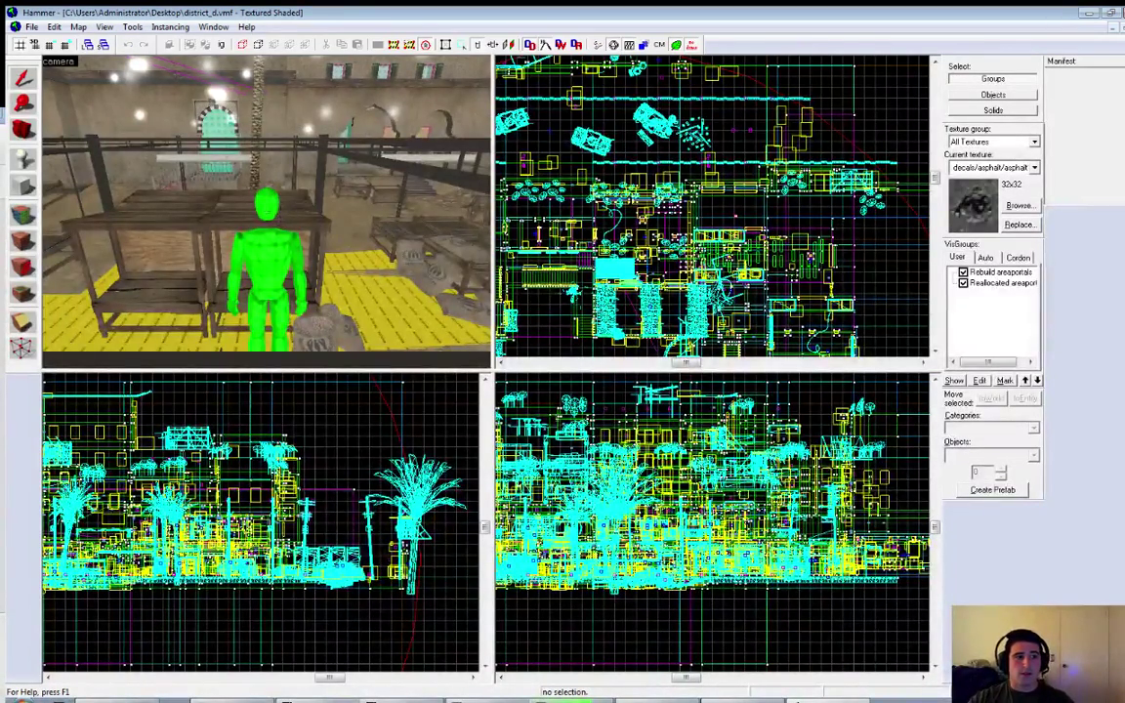
Step: Look up at the apartment block and shorten, then lengthen, the camera's render distance to compare how much geometry is culled
key(z)
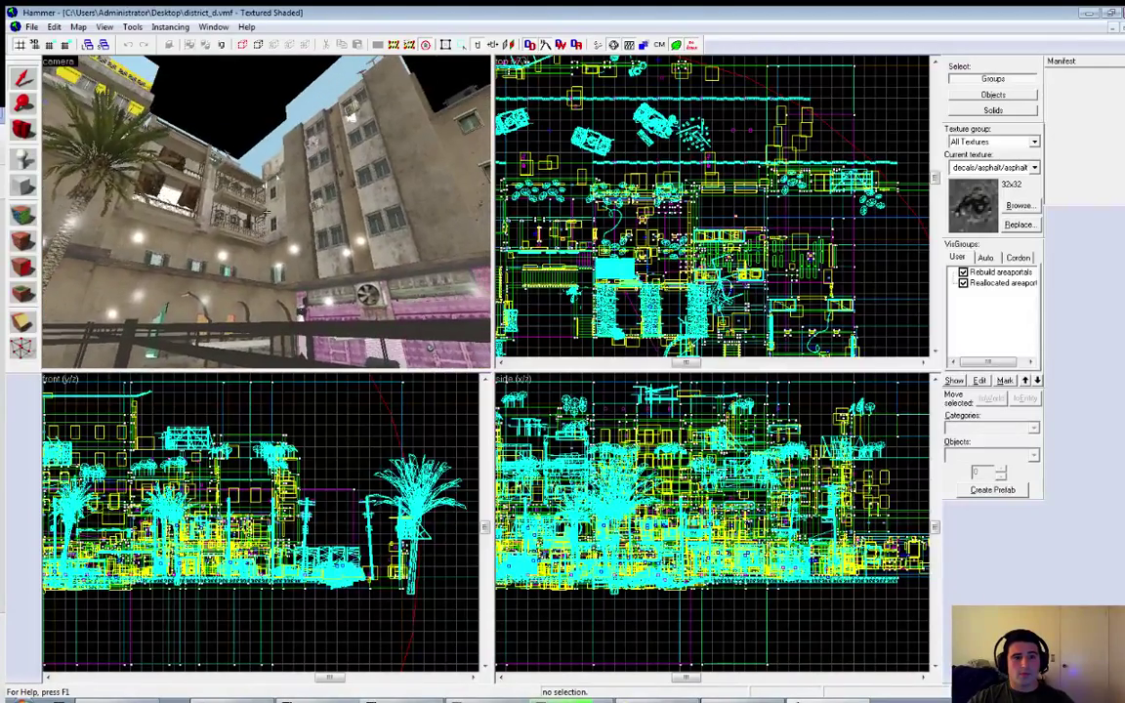
key(1)
key(w)
key(2)
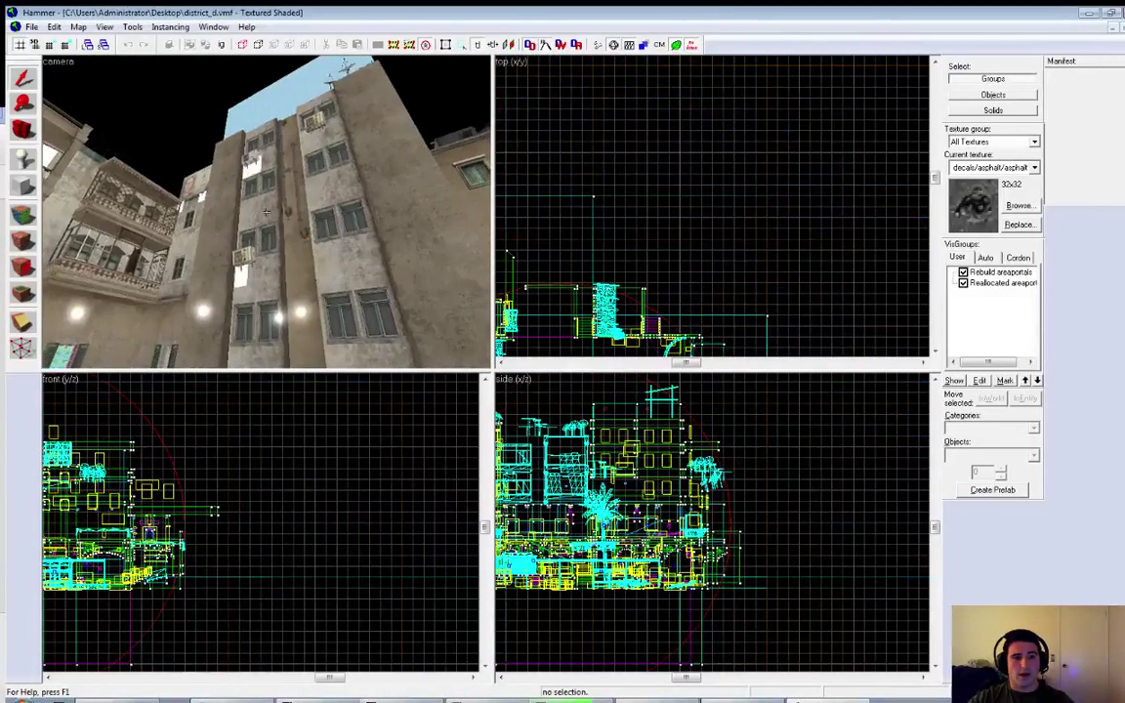
key(1)
key(2)
key(2)
key(2)
key(2)
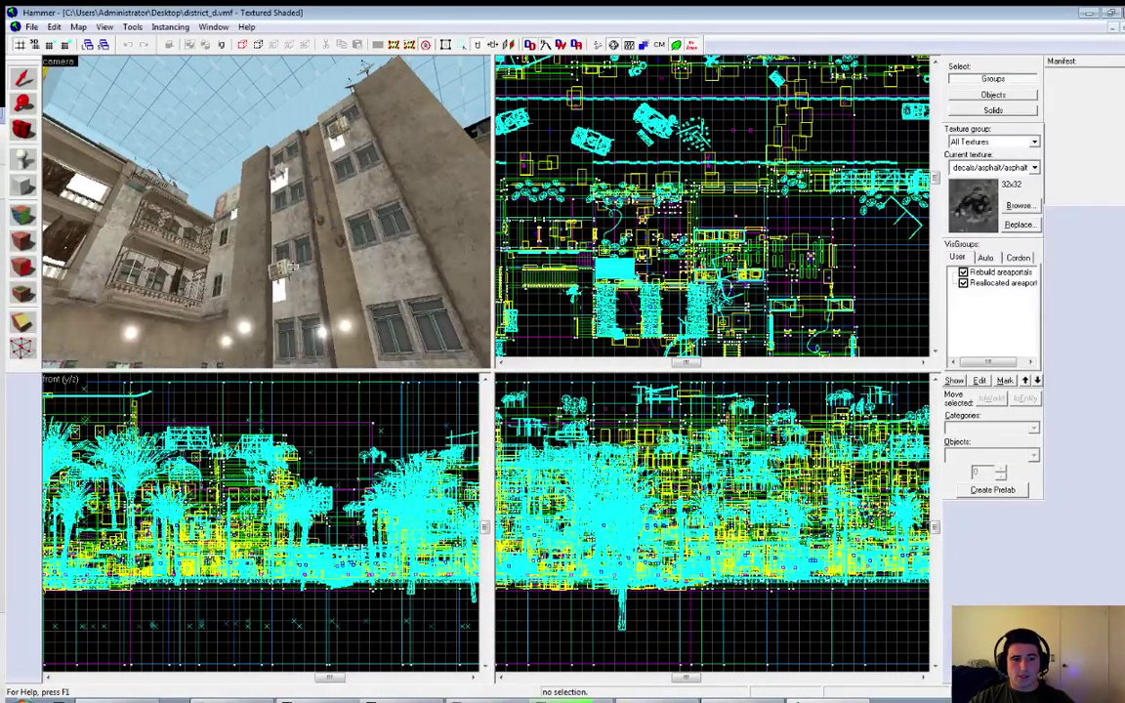
Step: Select the narrow func_detail wall strip on the apartment block and reduce the camera's render distance step by step
click(264, 270)
key(z)
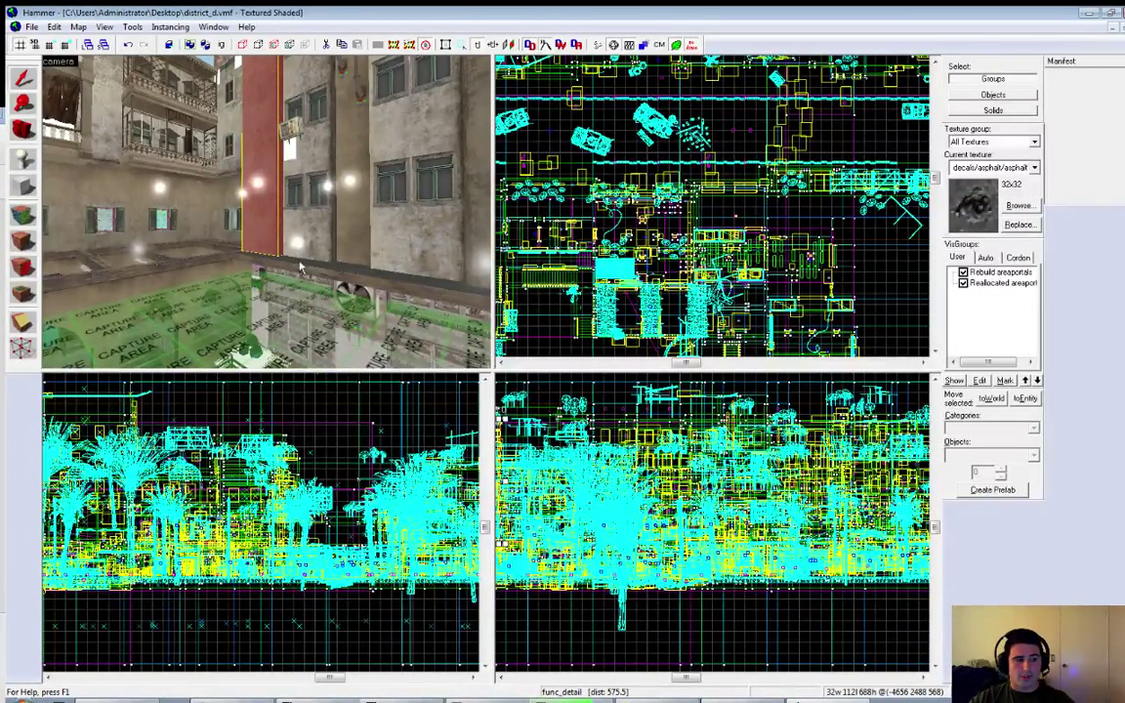
key(1)
key(1)
key(1)
key(1)
key(1)
key(1)
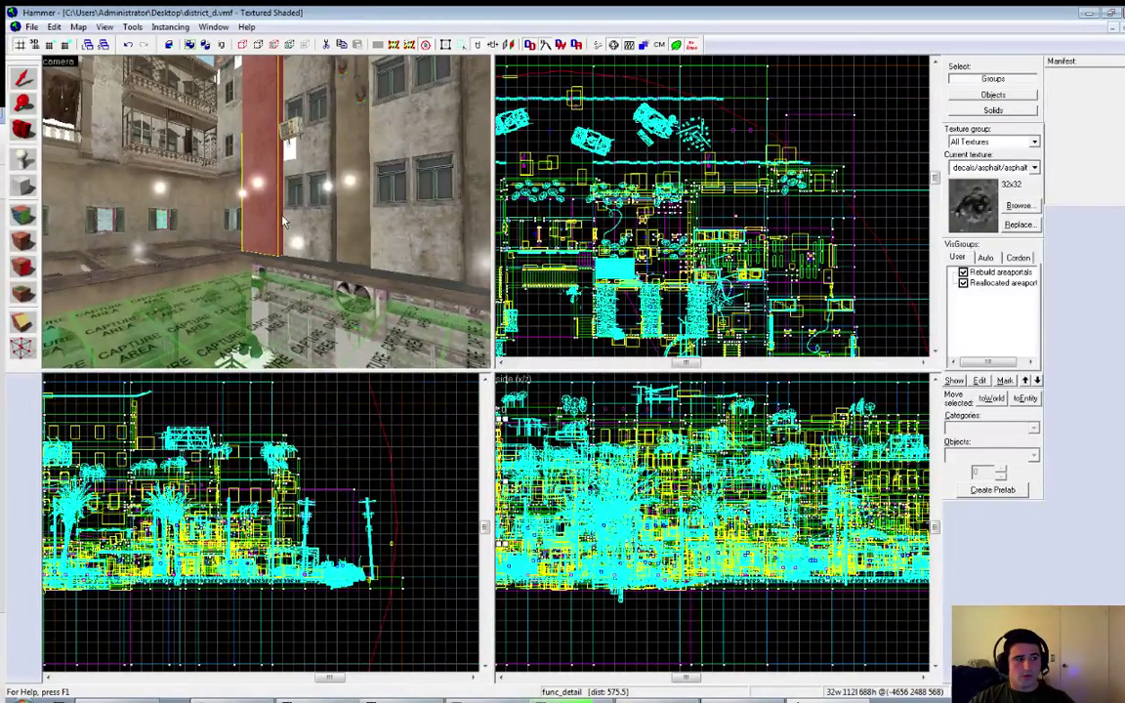
key(1)
Step: Fly to the palm tree planter, clear the selection, and magnify the side and top views around the courtyard
key(z)
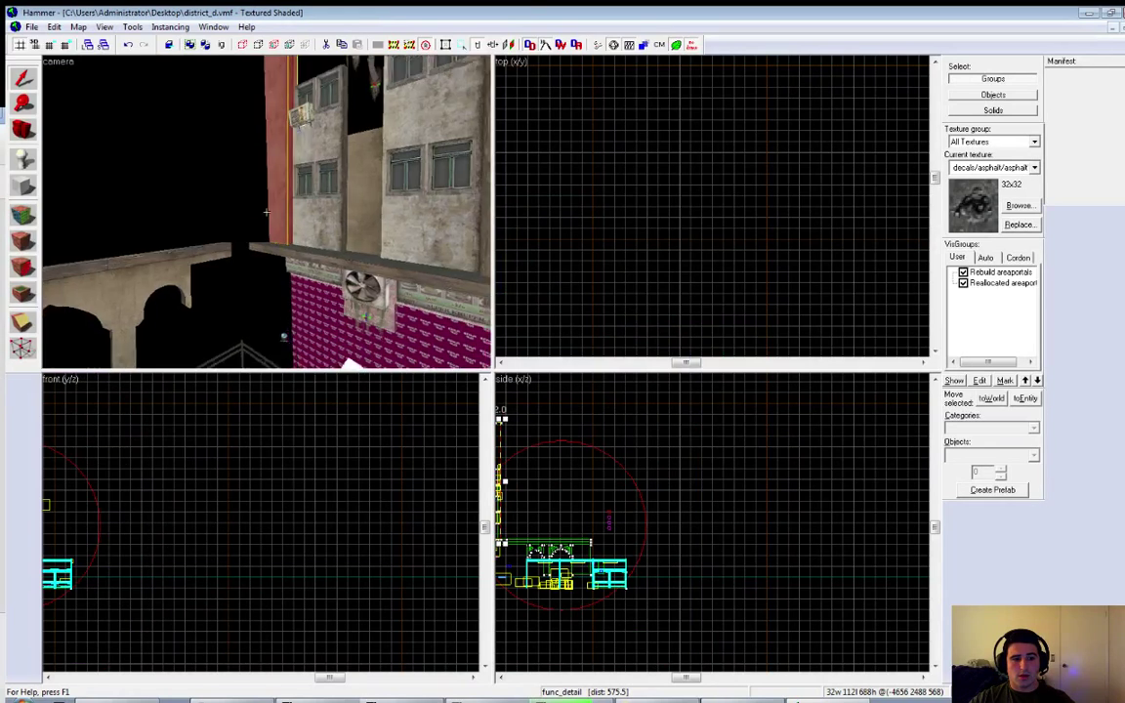
key(w)
key(w)
key(z)
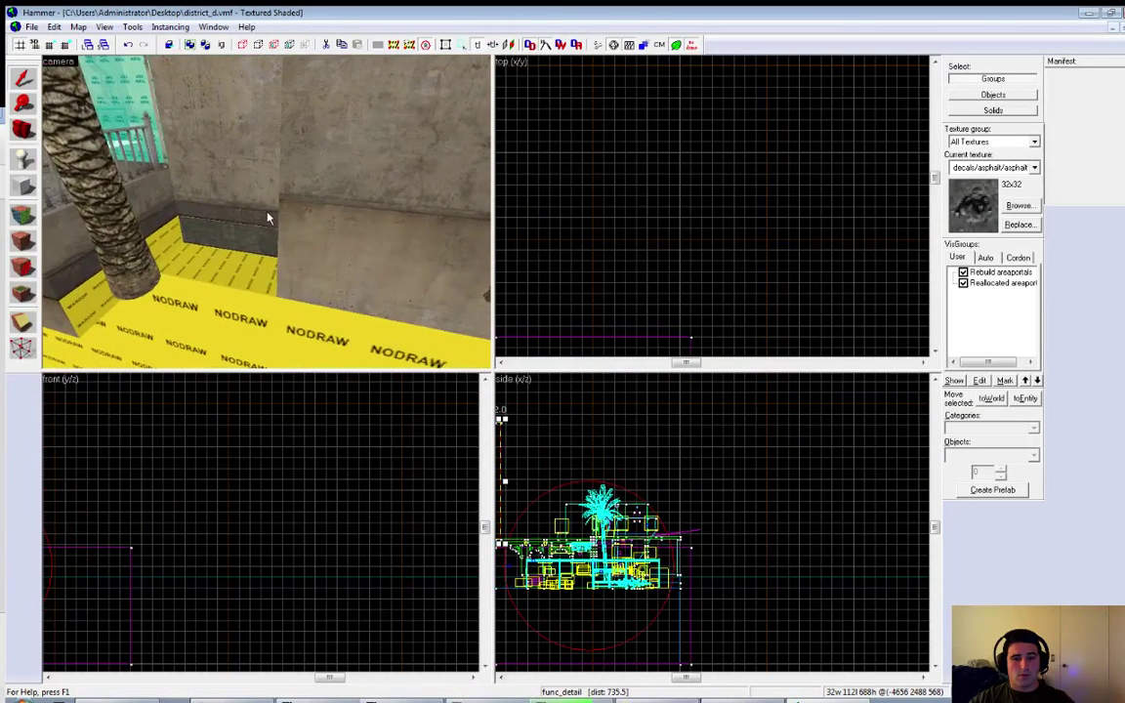
scroll(604, 550, up, 4)
scroll(606, 595, up, 4)
click(663, 269)
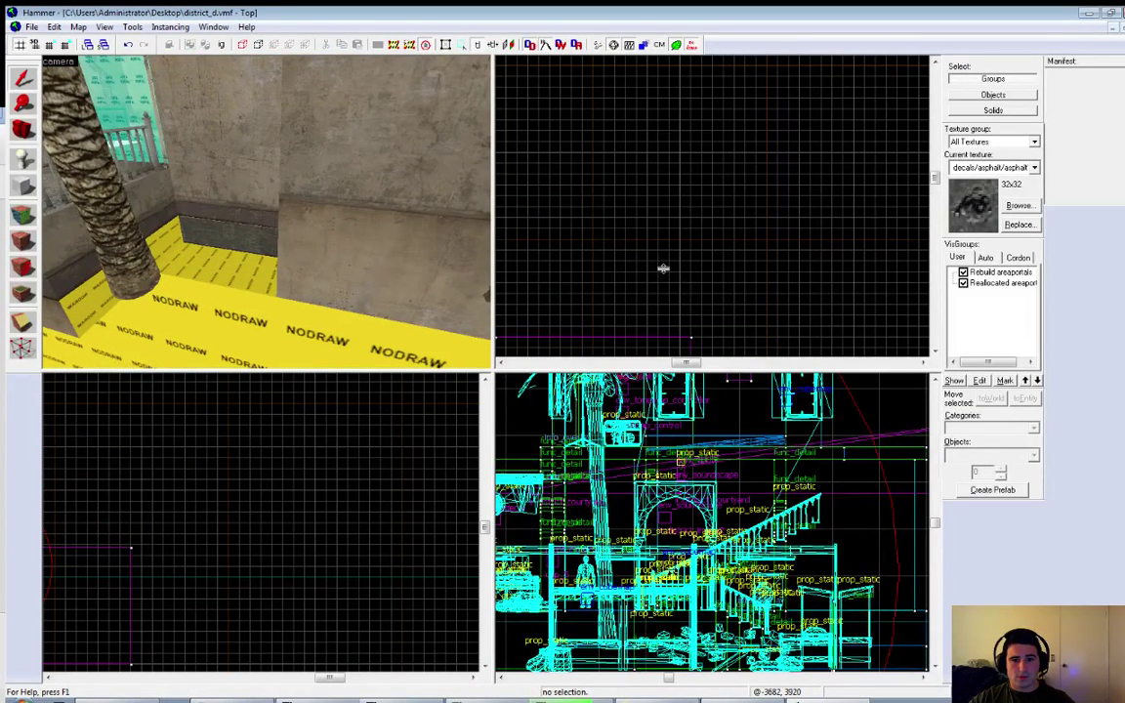
scroll(663, 268, down, 11)
scroll(633, 312, up, 3)
scroll(668, 322, up, 8)
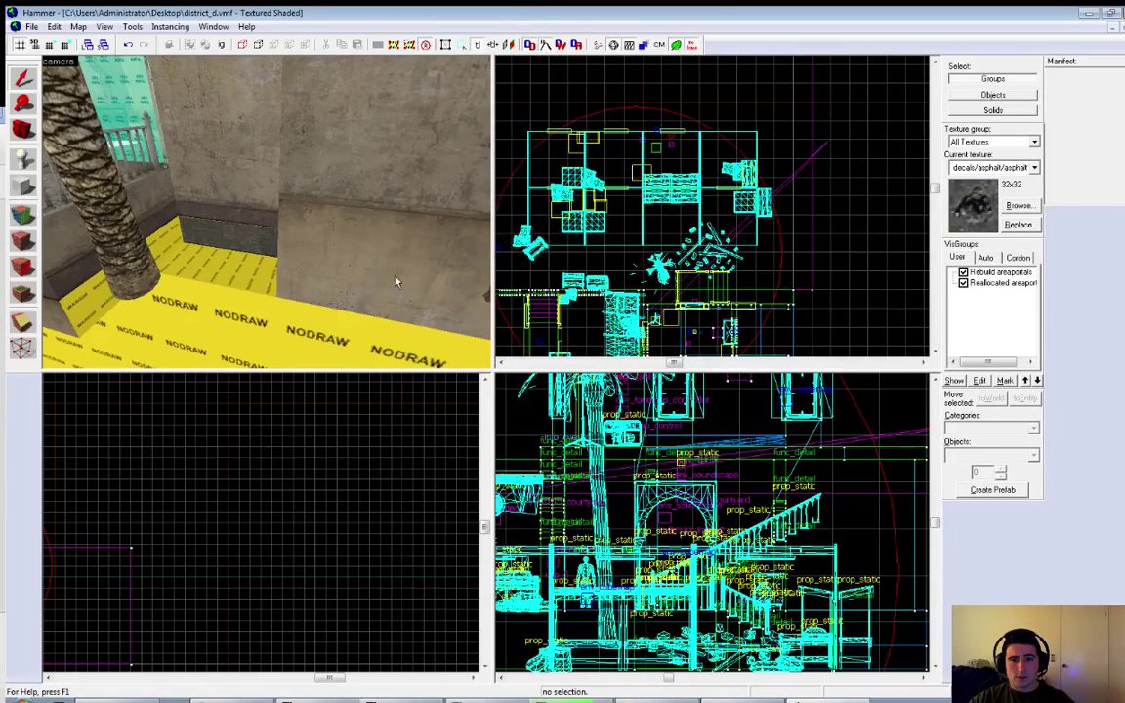
Step: Fly around the courtyard to examine its capture area, buildings and market stalls, stopping at the cluster of environment control entities
click(394, 280)
key(z)
key(w)
key(w)
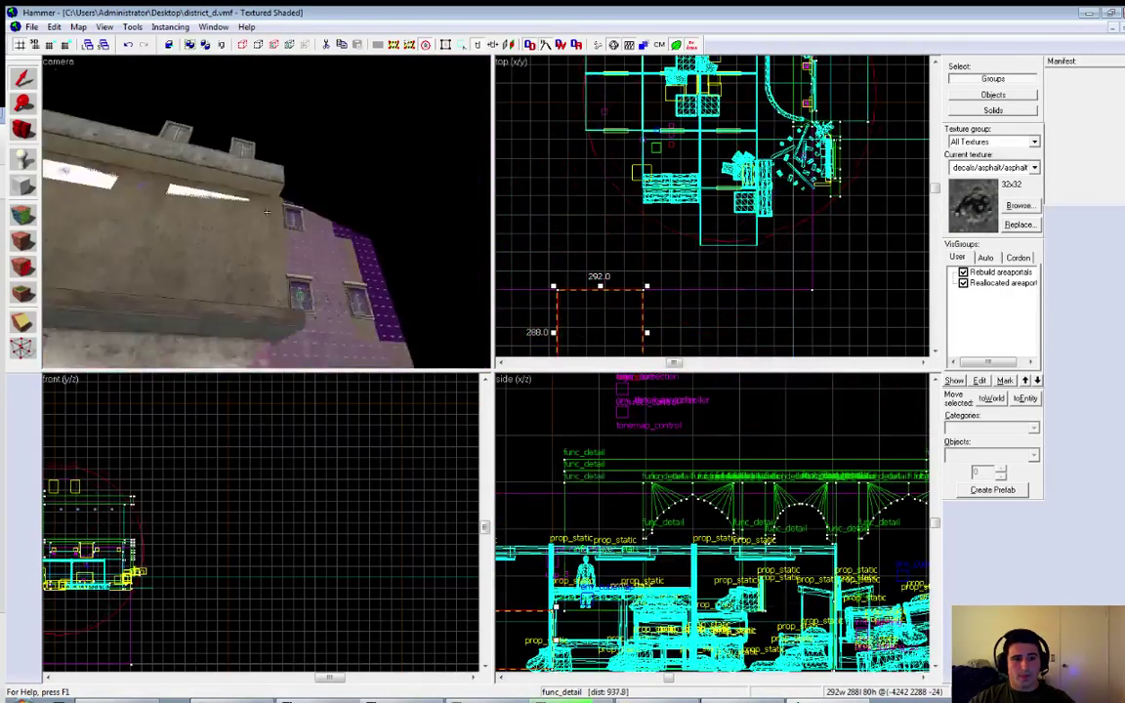
key(w)
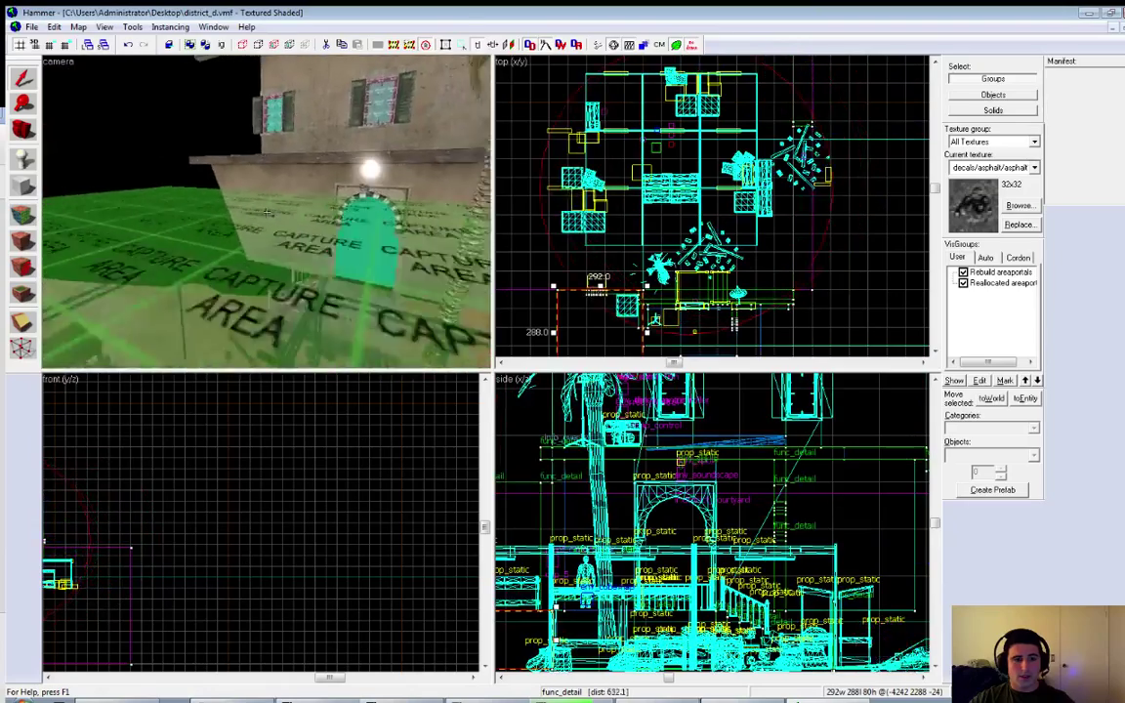
key(w)
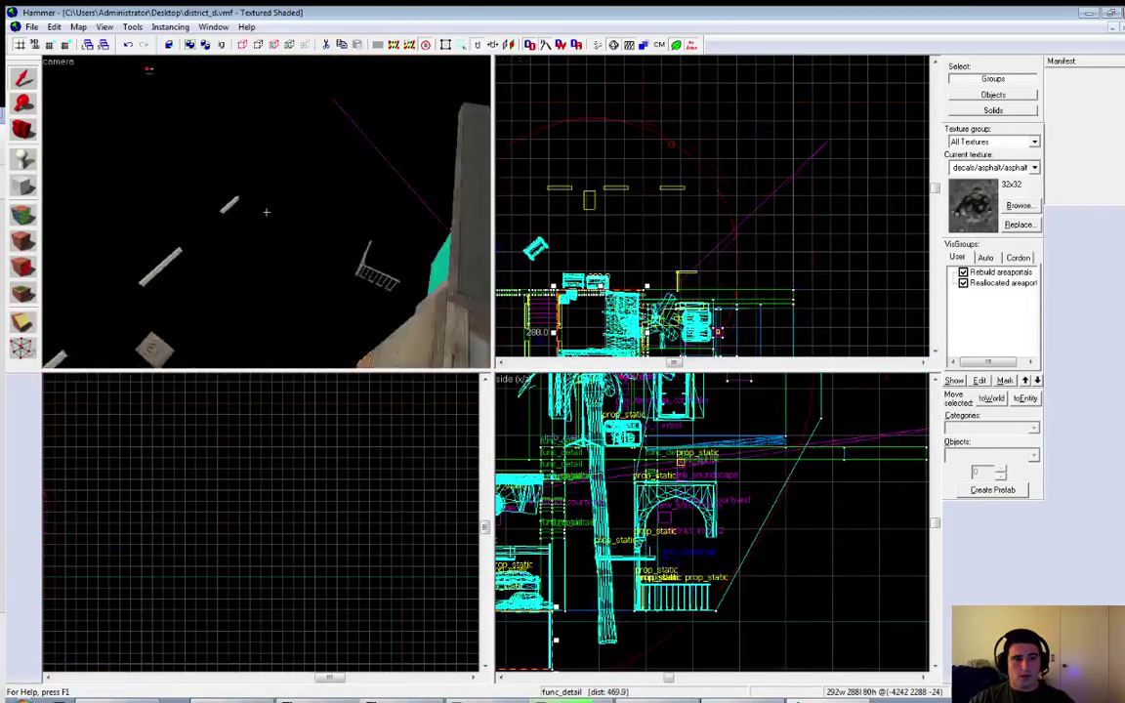
key(w)
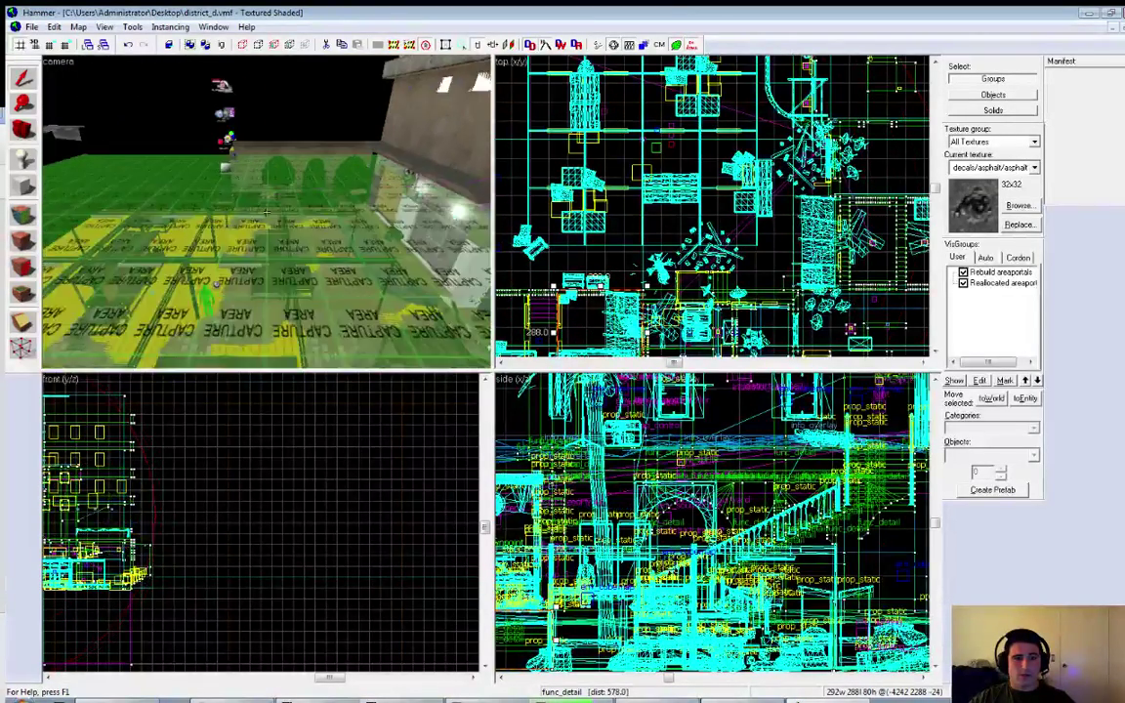
key(w)
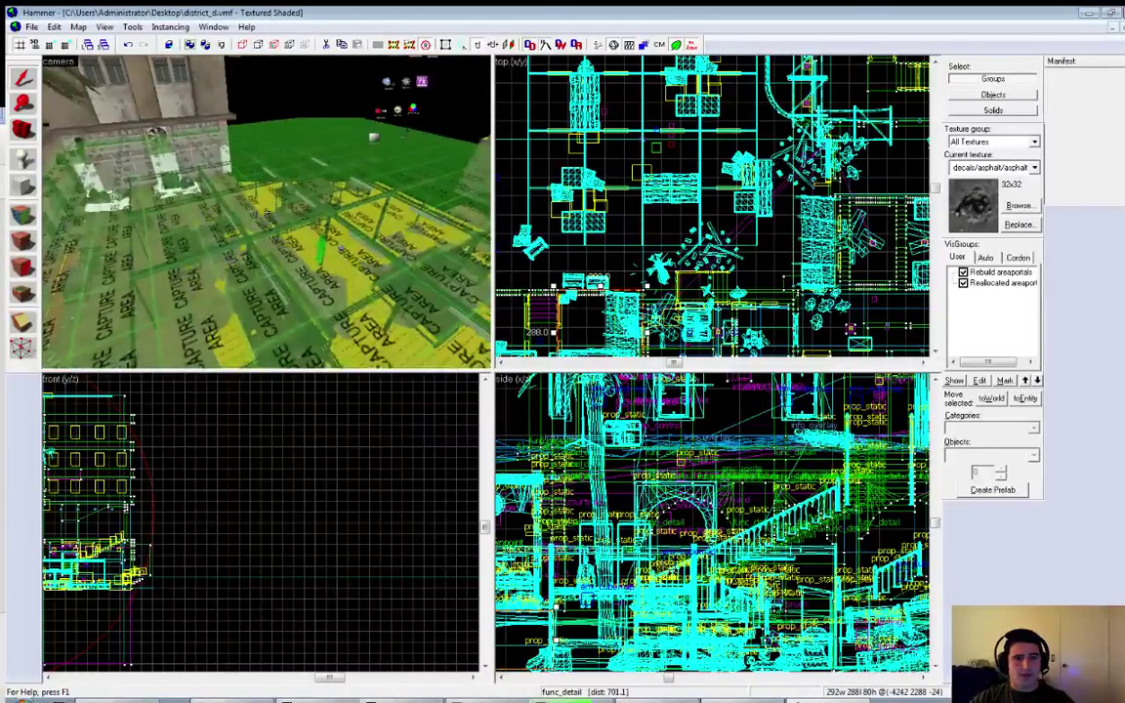
key(s)
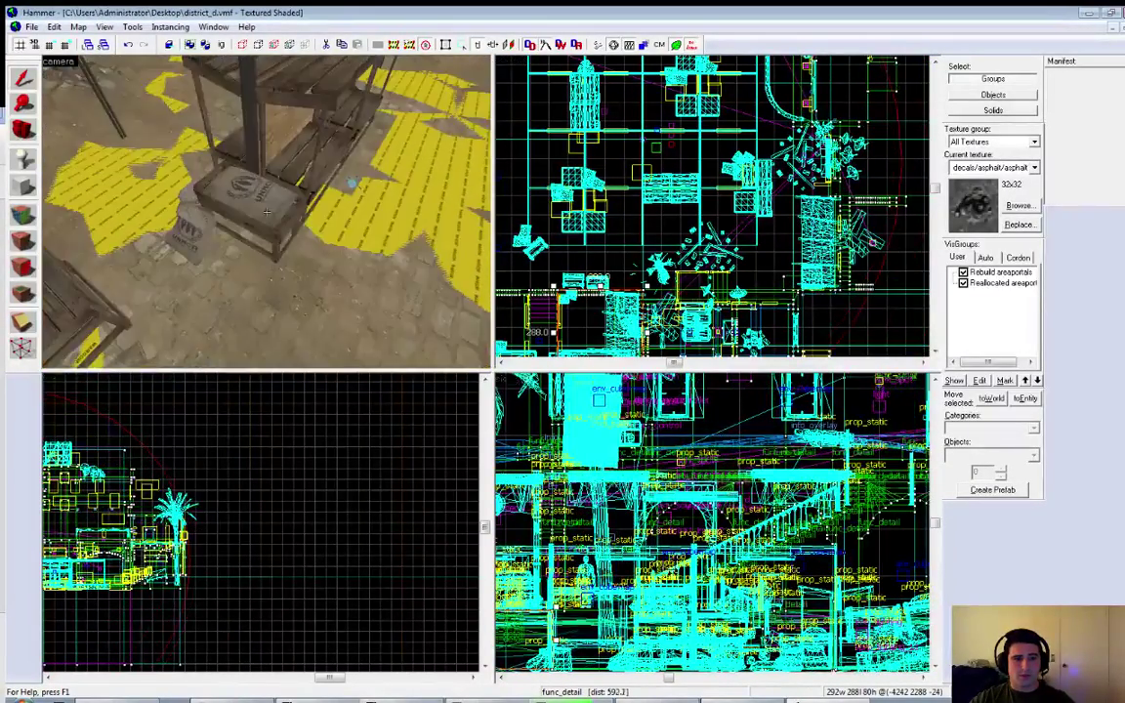
key(w)
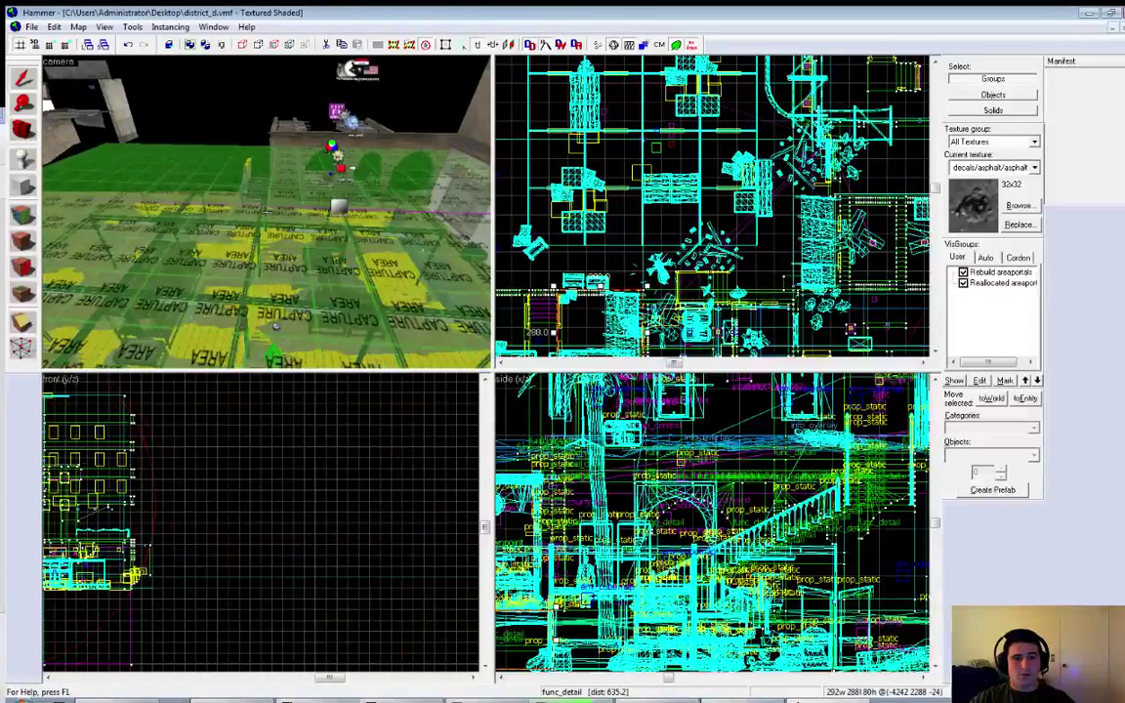
key(w)
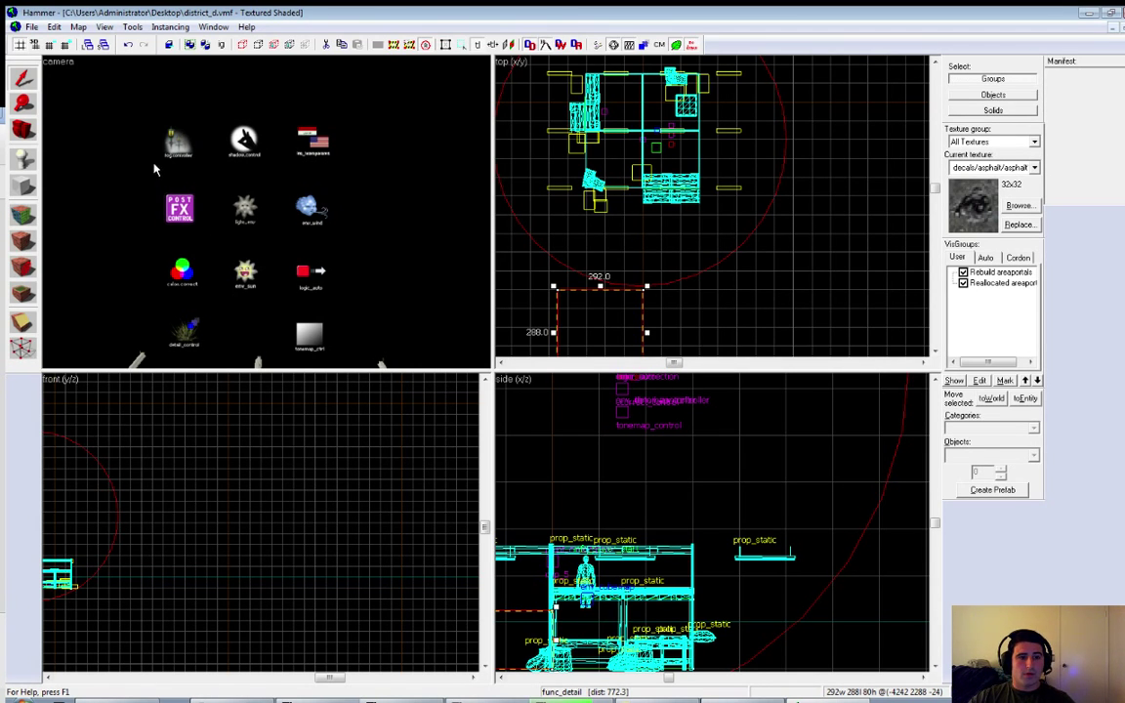
Step: Select the env_wind entity and move in closer to examine the surrounding environment control entities
click(311, 300)
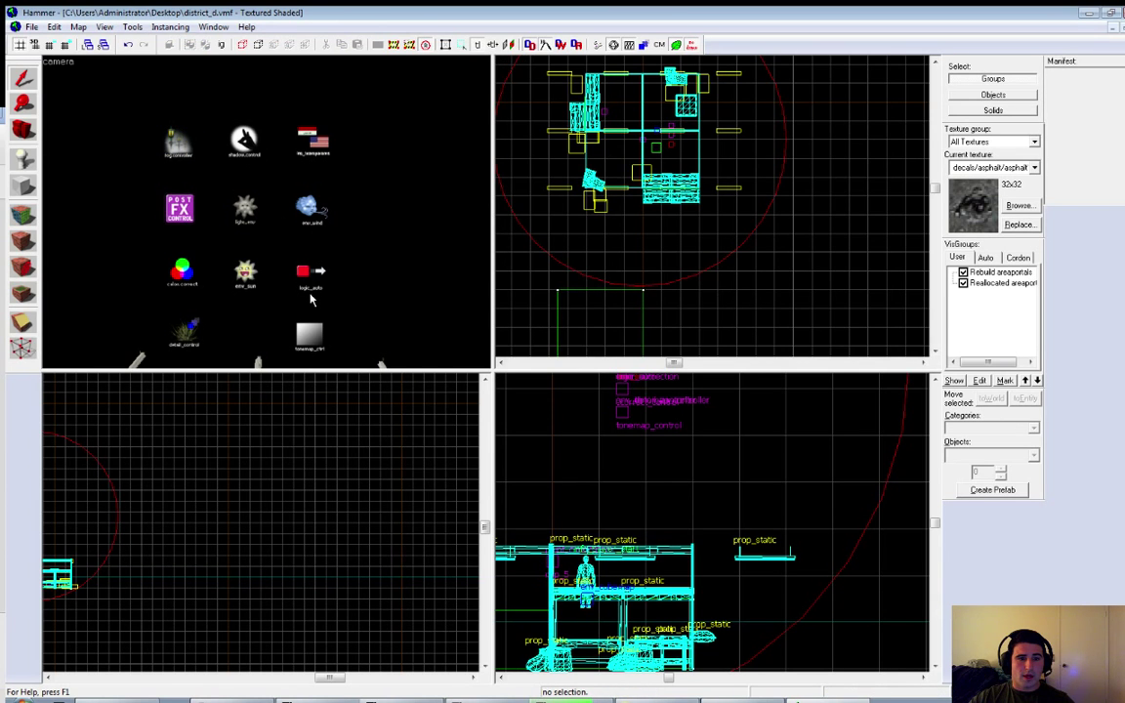
click(323, 221)
key(z)
key(w)
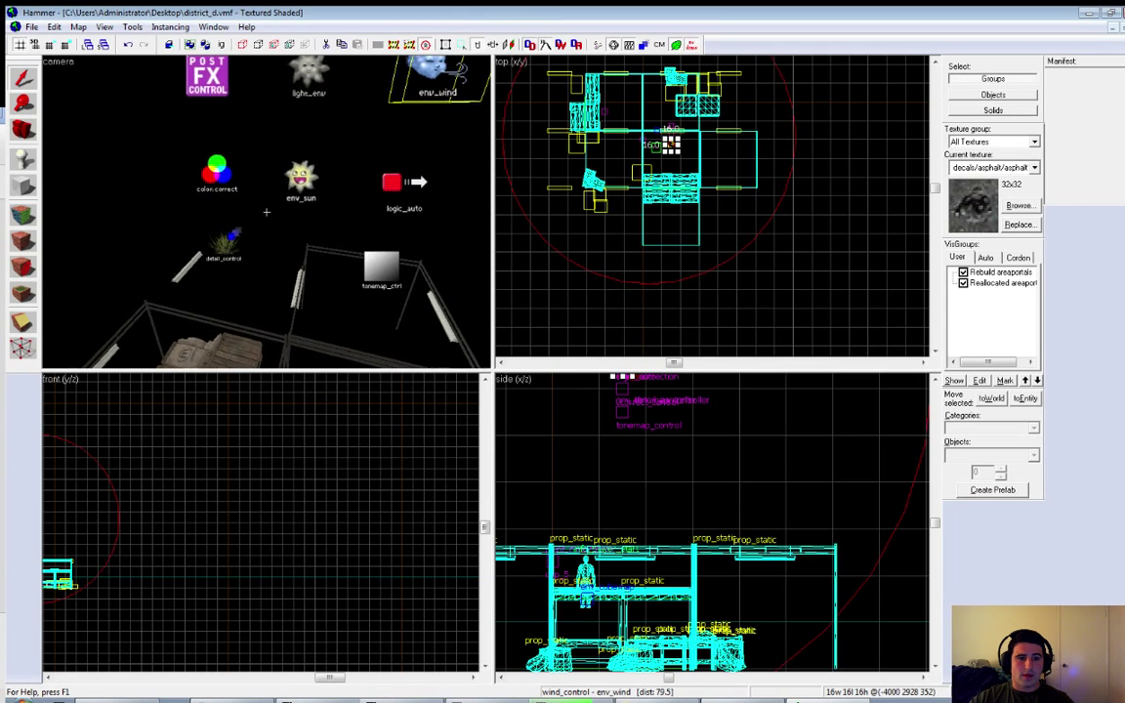
key(z)
Step: Open the Entity Report and browse the map's full entity list from ambient_generic sounds through cubemaps to the capture zones
click(132, 27)
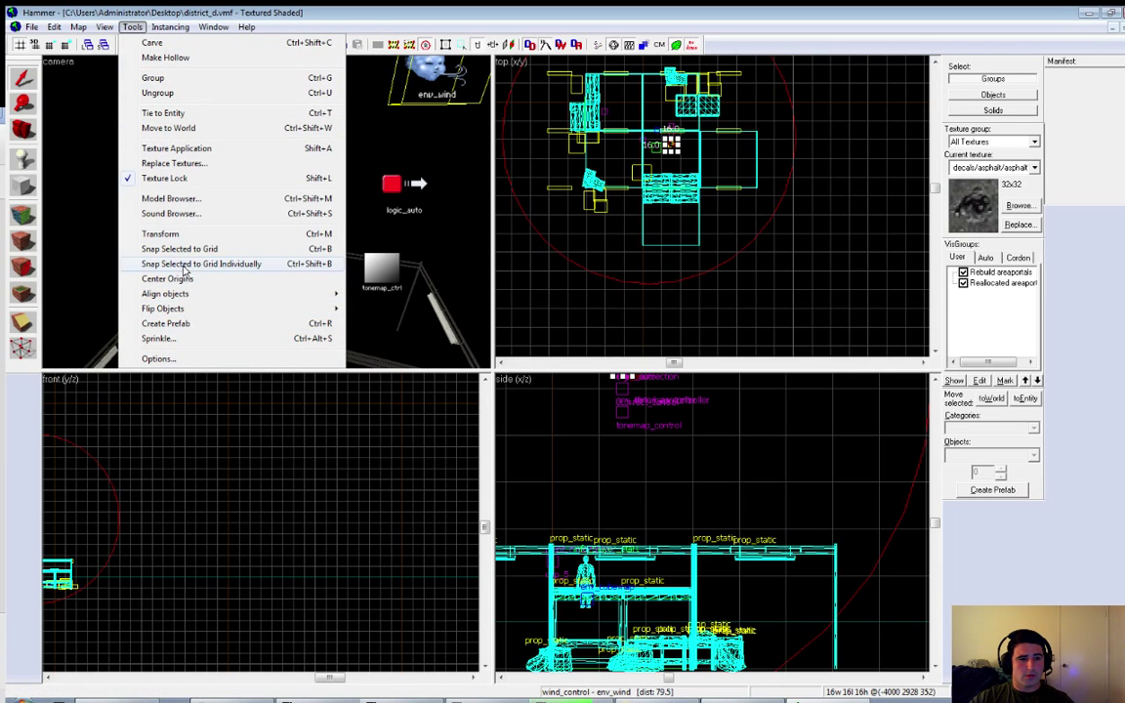
mouse_move(77, 29)
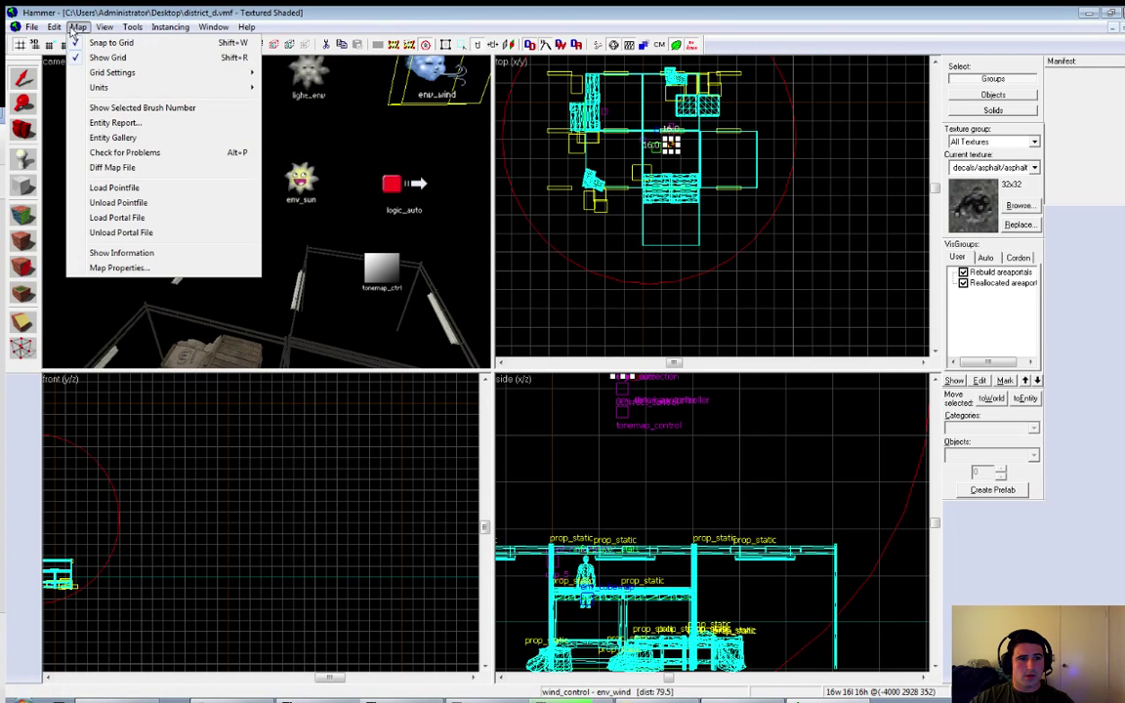
click(111, 123)
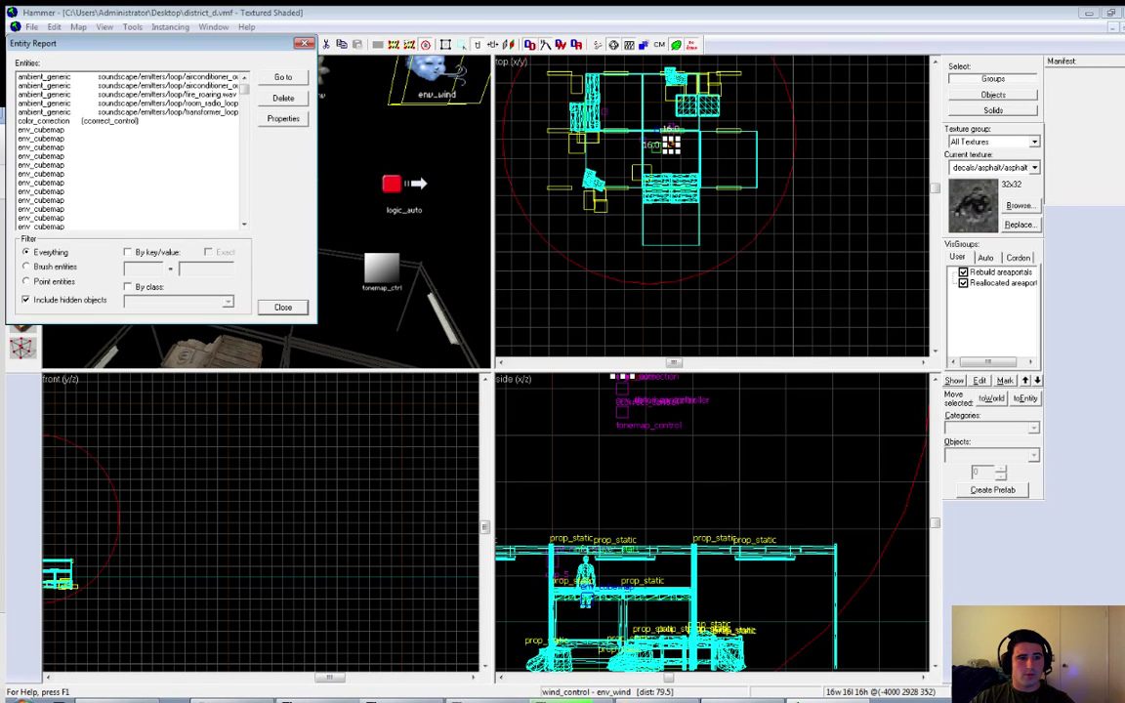
drag(146, 43, 248, 53)
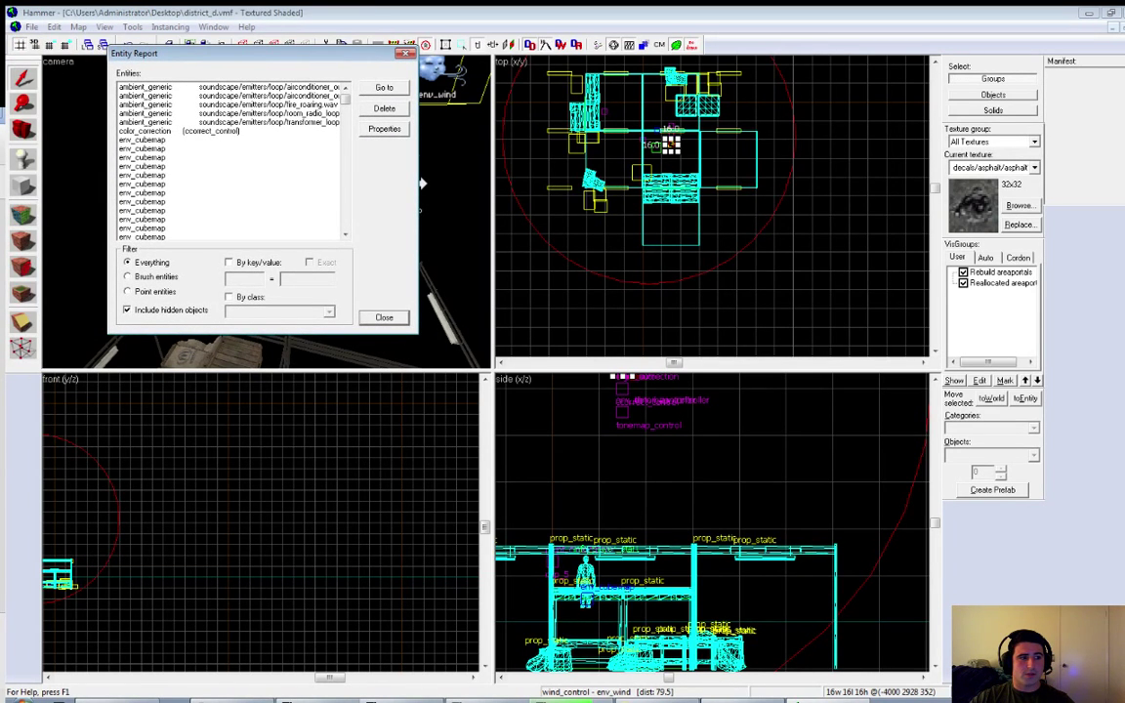
click(229, 96)
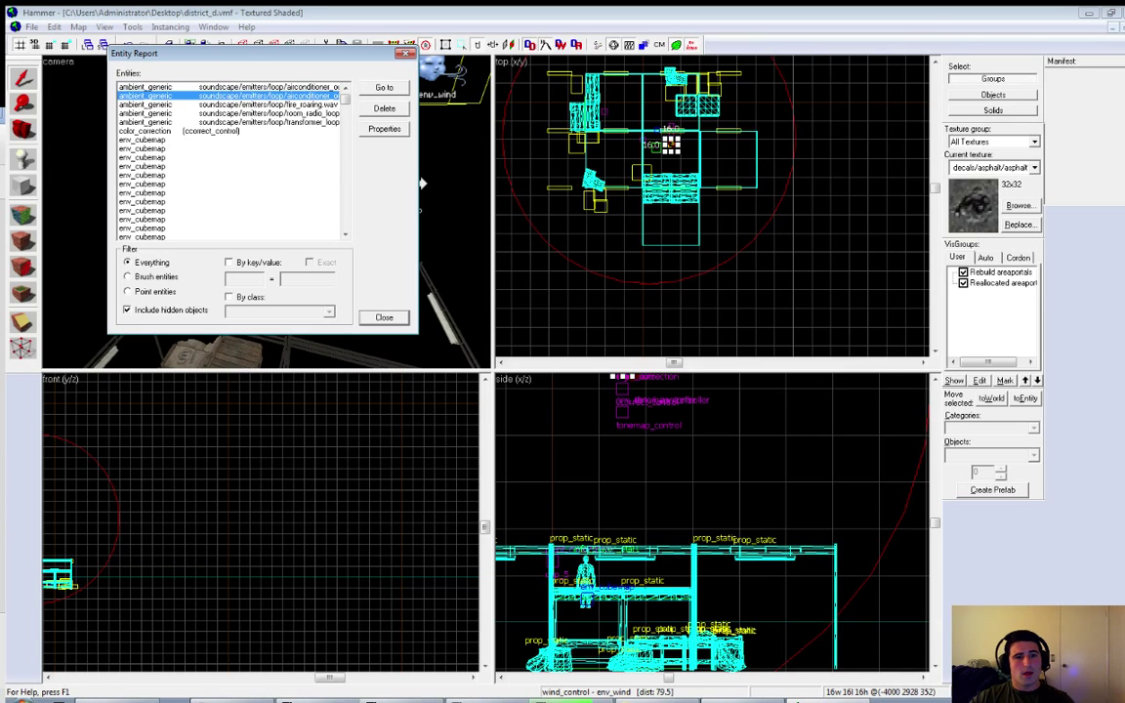
click(228, 87)
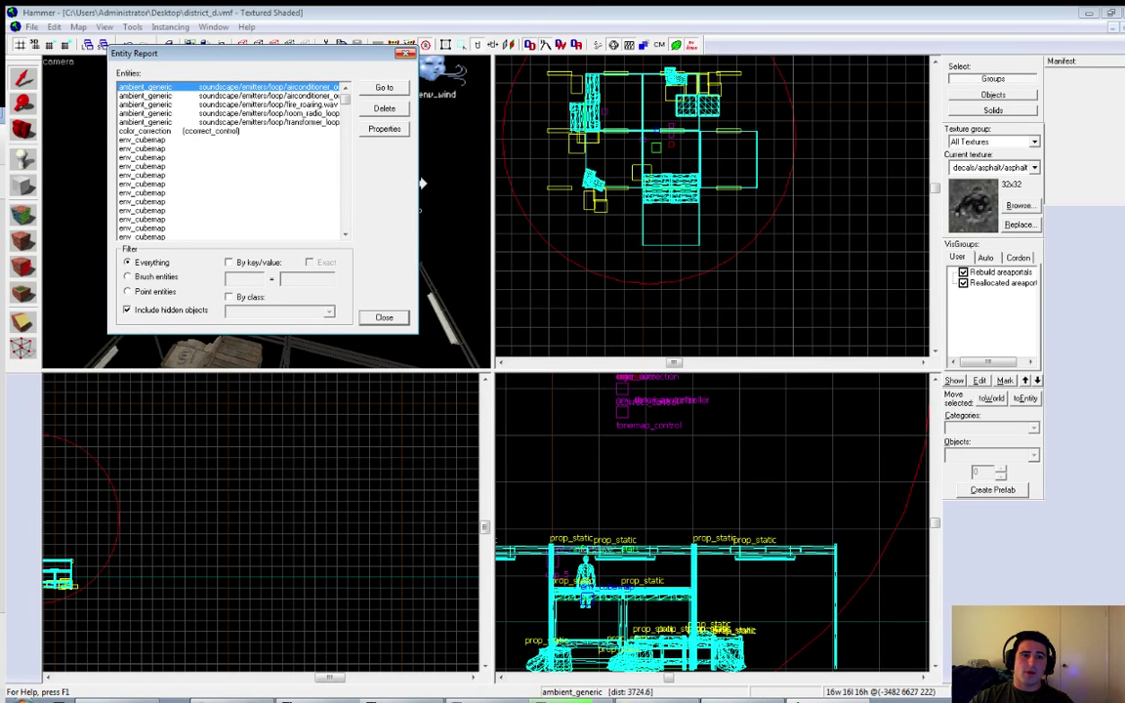
click(228, 166)
scroll(229, 166, down, 5)
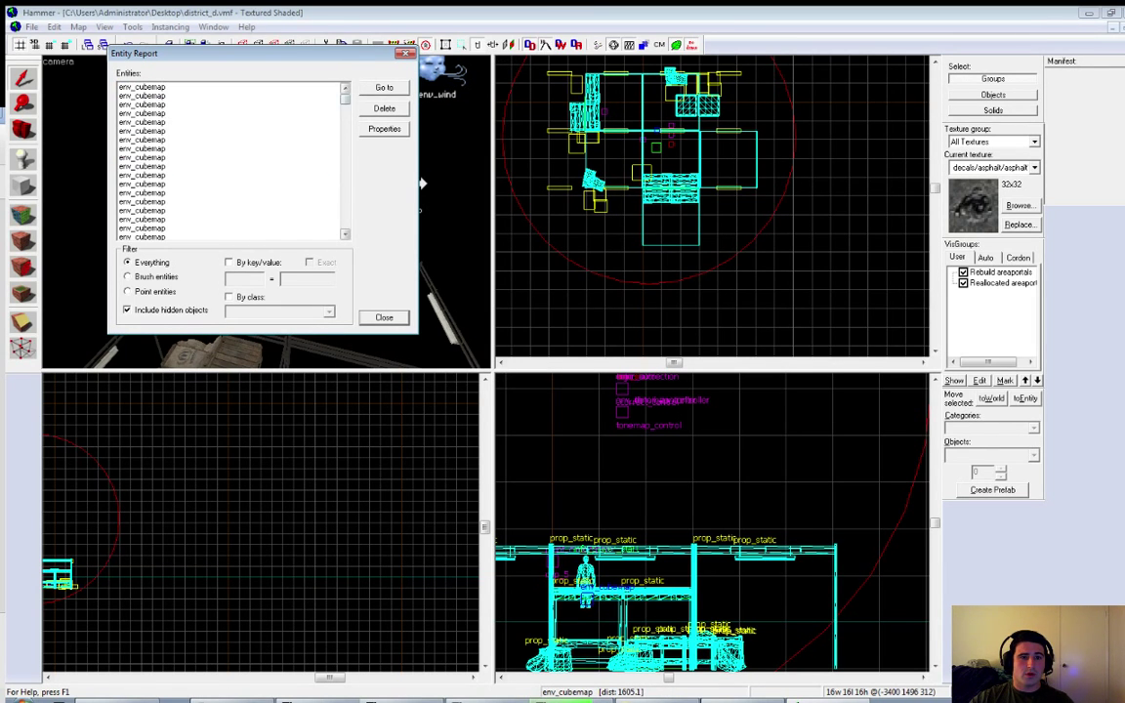
scroll(228, 161, down, 15)
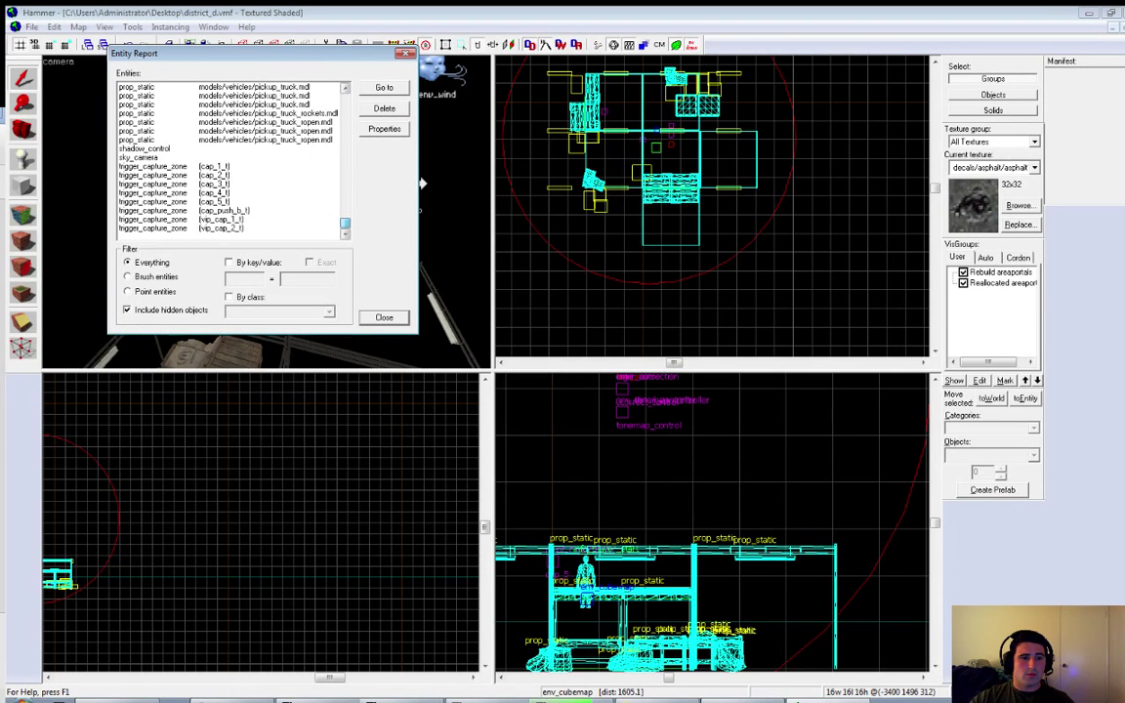
Step: Select the cap_4_t trigger_capture_zone from the Entity Report and close the report
click(231, 192)
scroll(228, 161, up, 20)
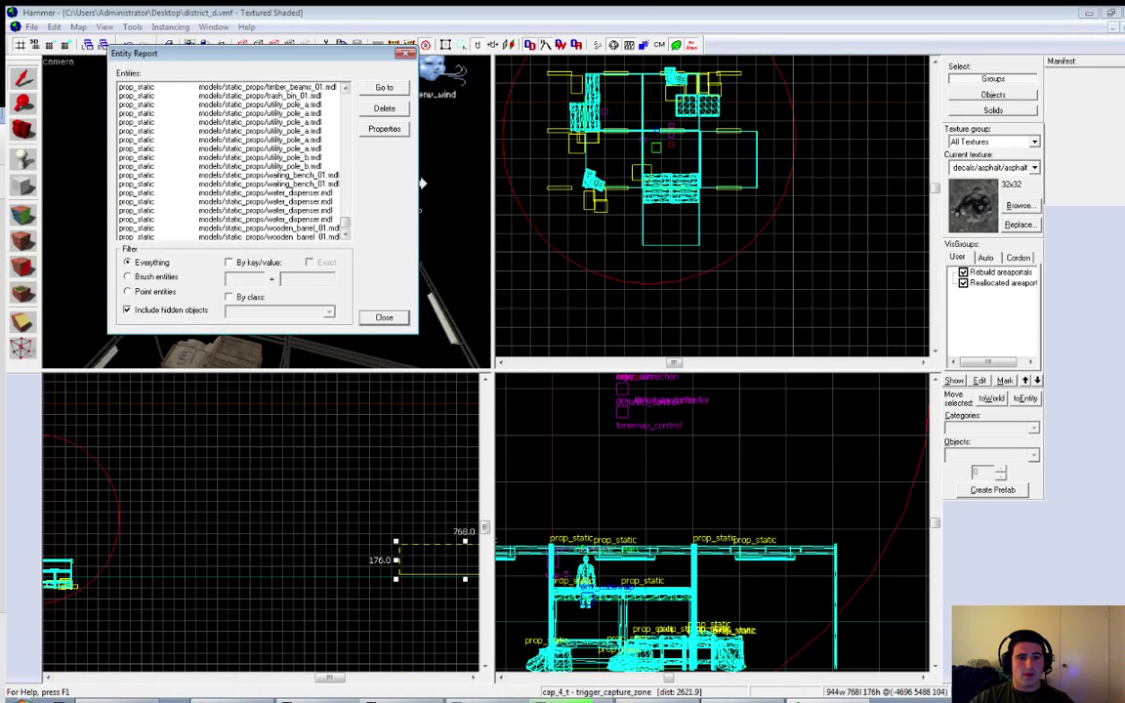
click(409, 54)
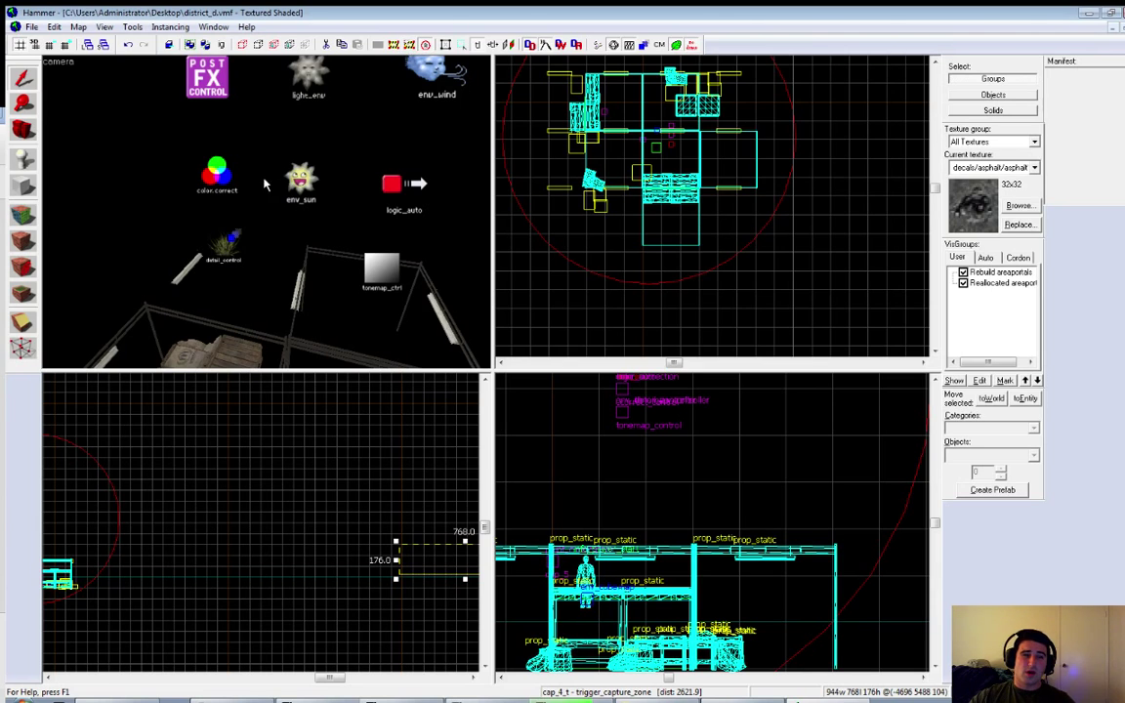
Step: Fly through the courtyard capture area and between the market stalls to examine the surrounding buildings and the stone archway
key(z)
key(s)
key(w)
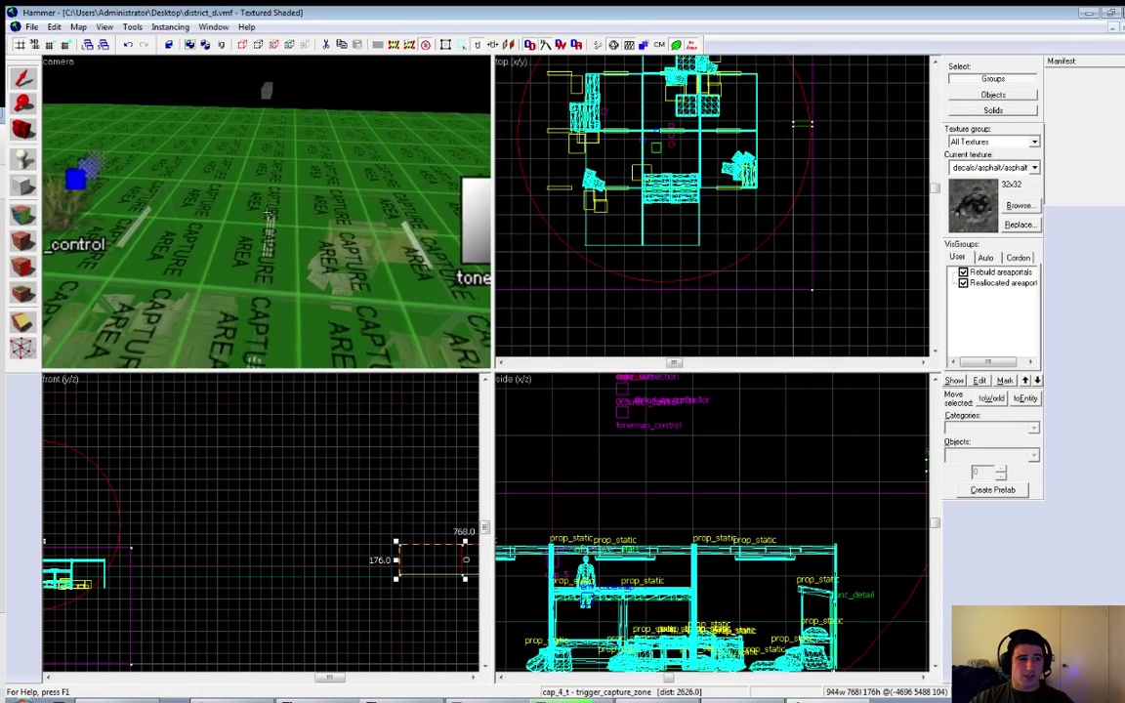
key(w)
key(s)
key(w)
key(s)
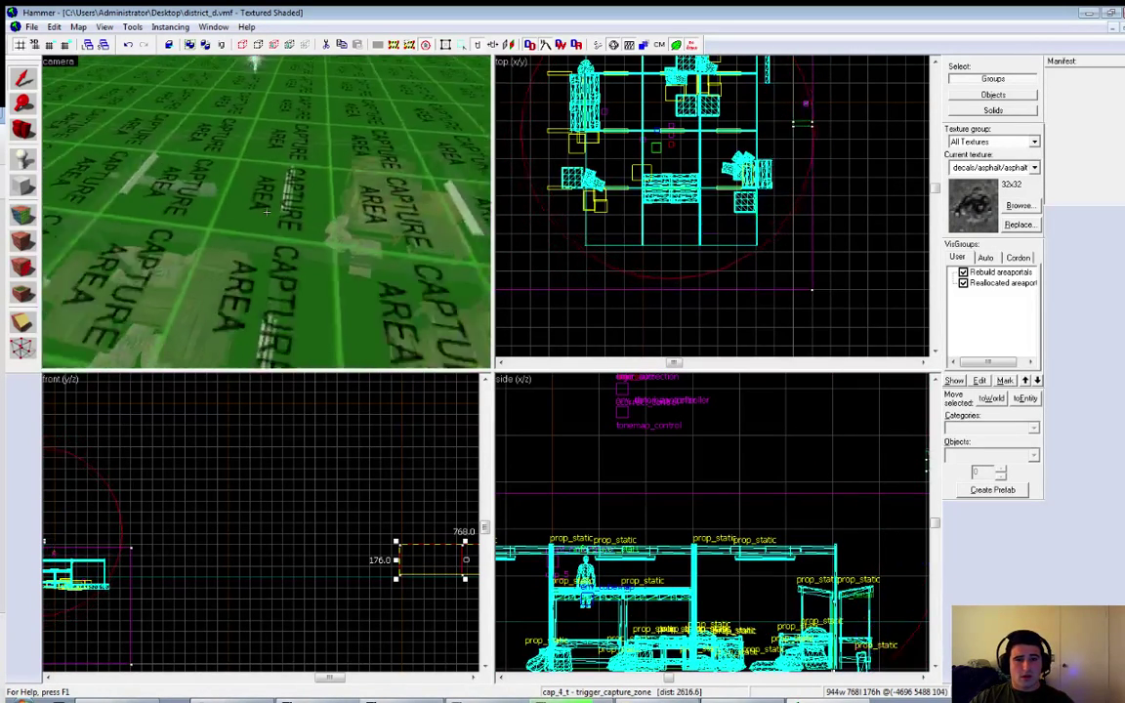
key(w)
key(s)
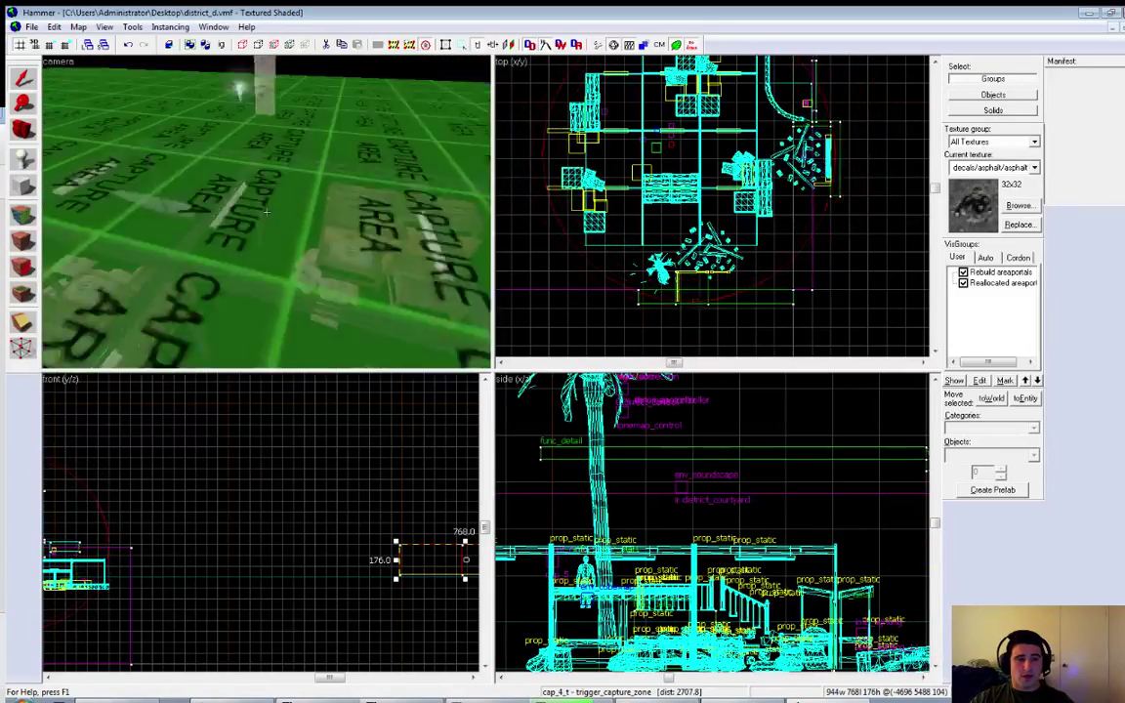
key(w)
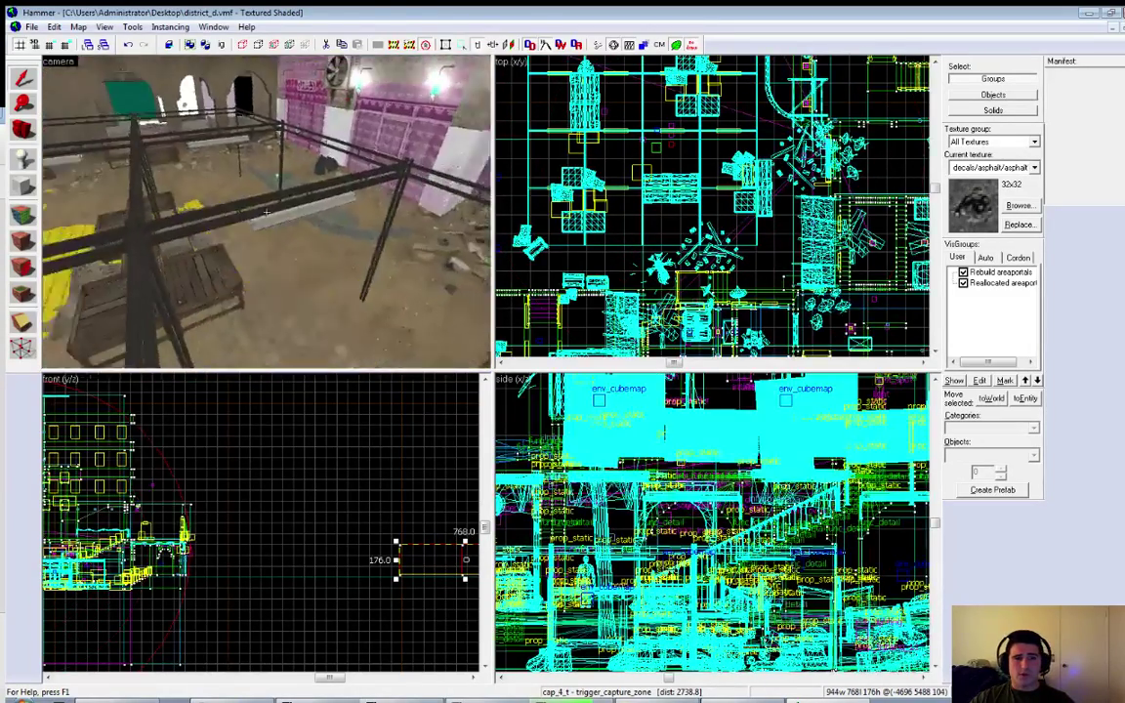
key(w)
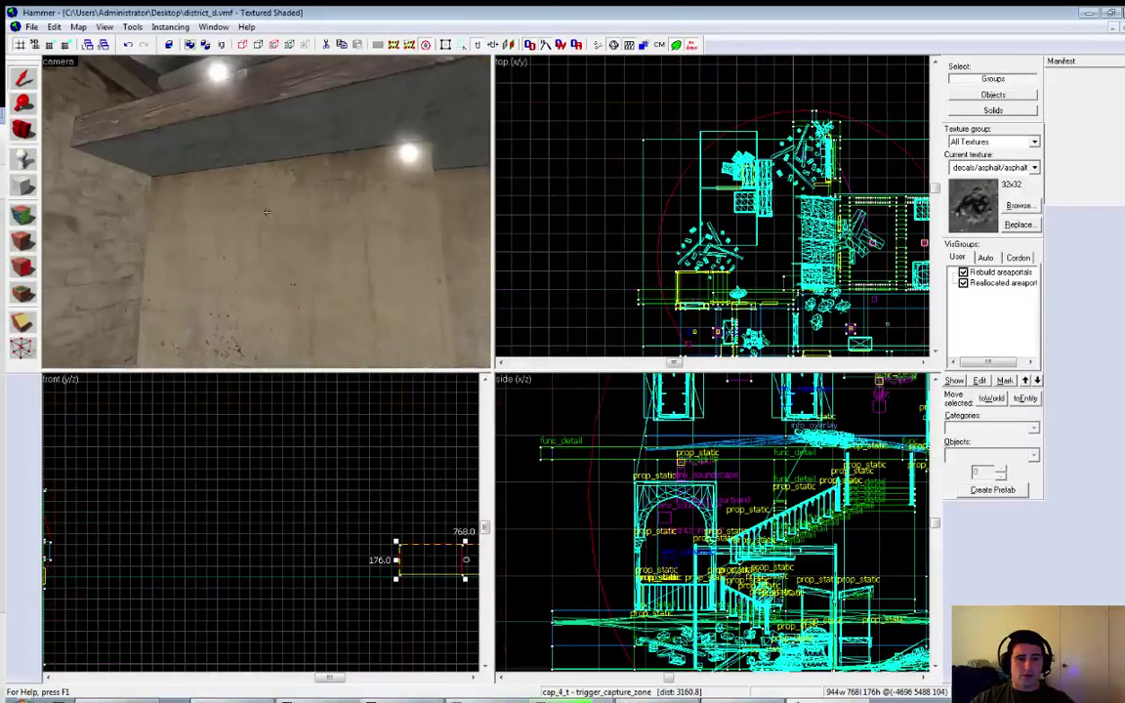
key(w)
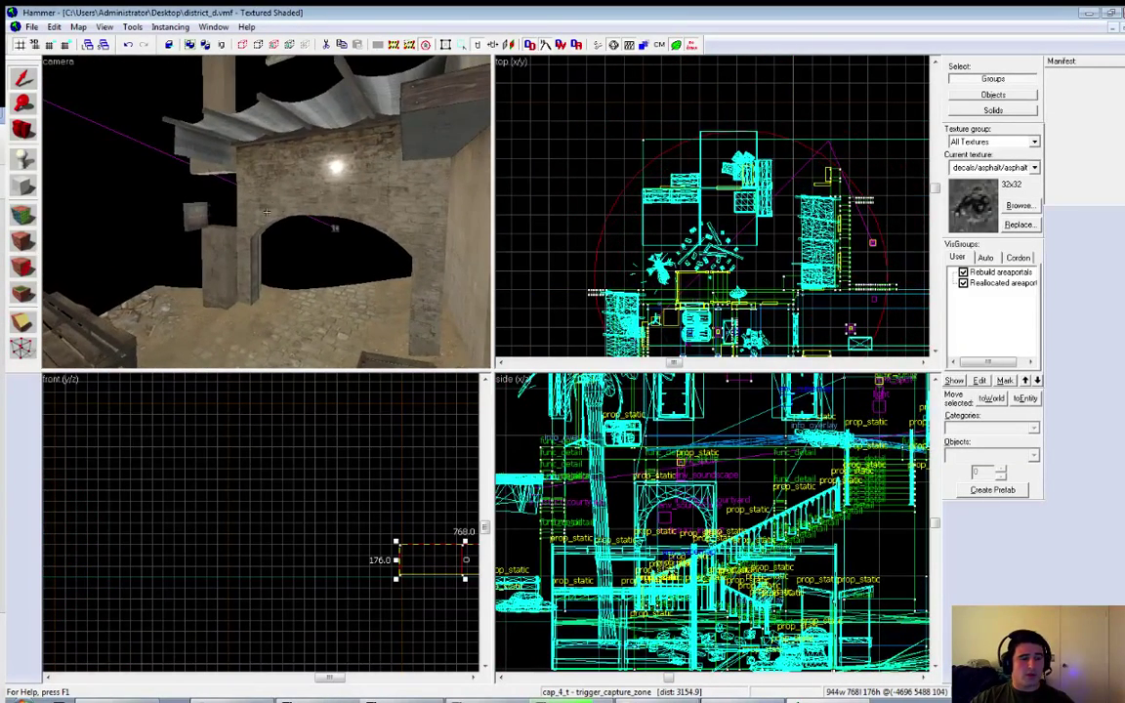
key(w)
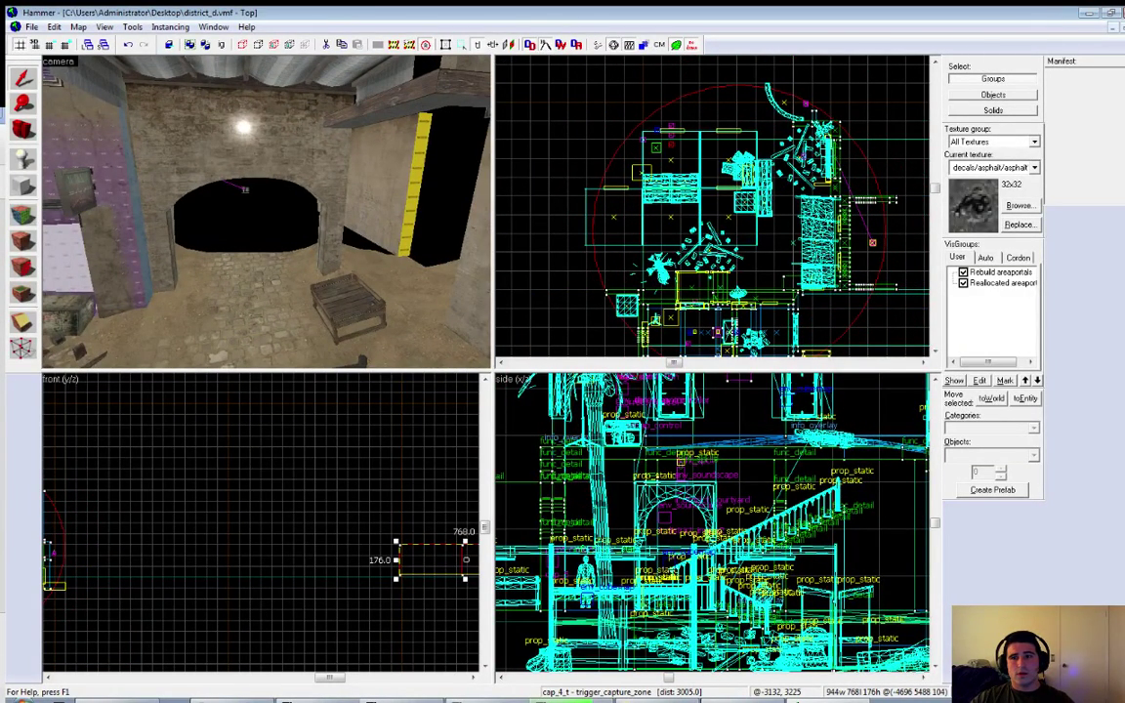
Step: Close the district_d, sdk_vip and sdk_firefight maps, discarding any changes
click(1120, 30)
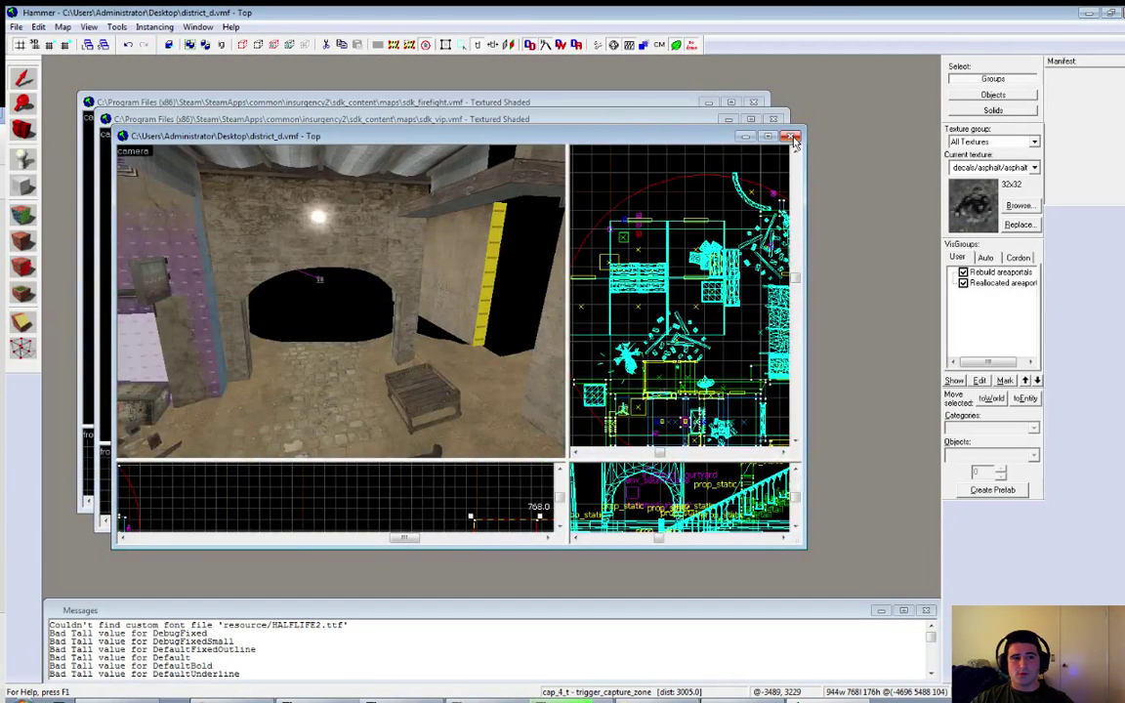
click(790, 137)
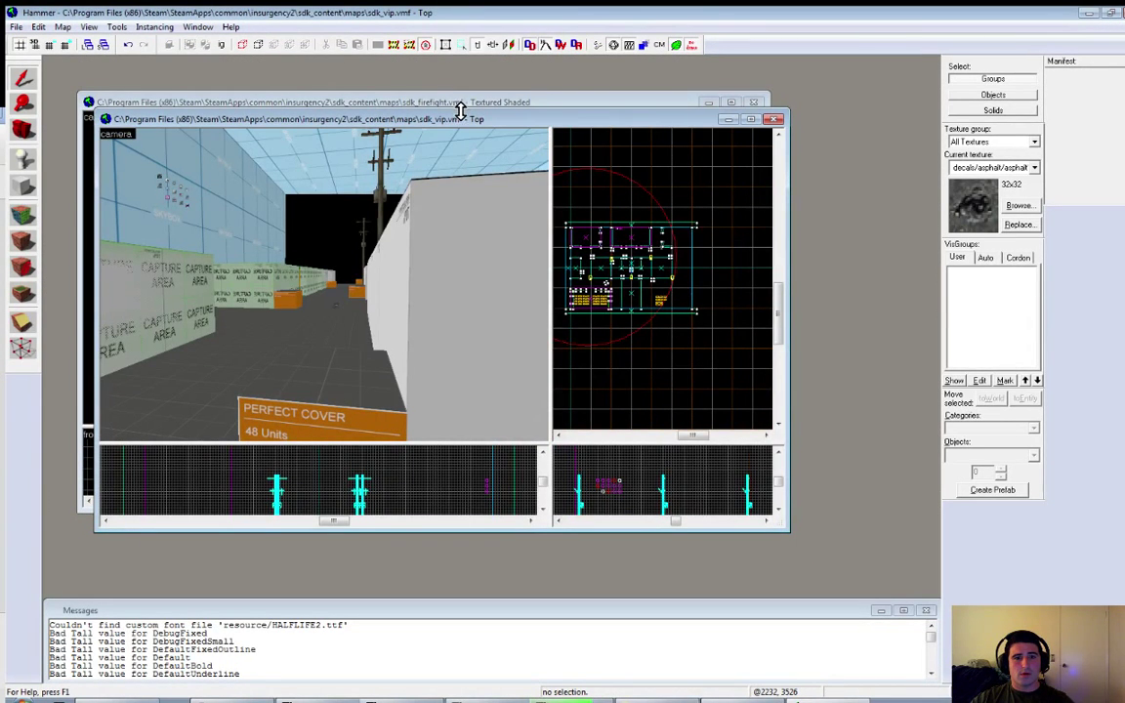
click(773, 120)
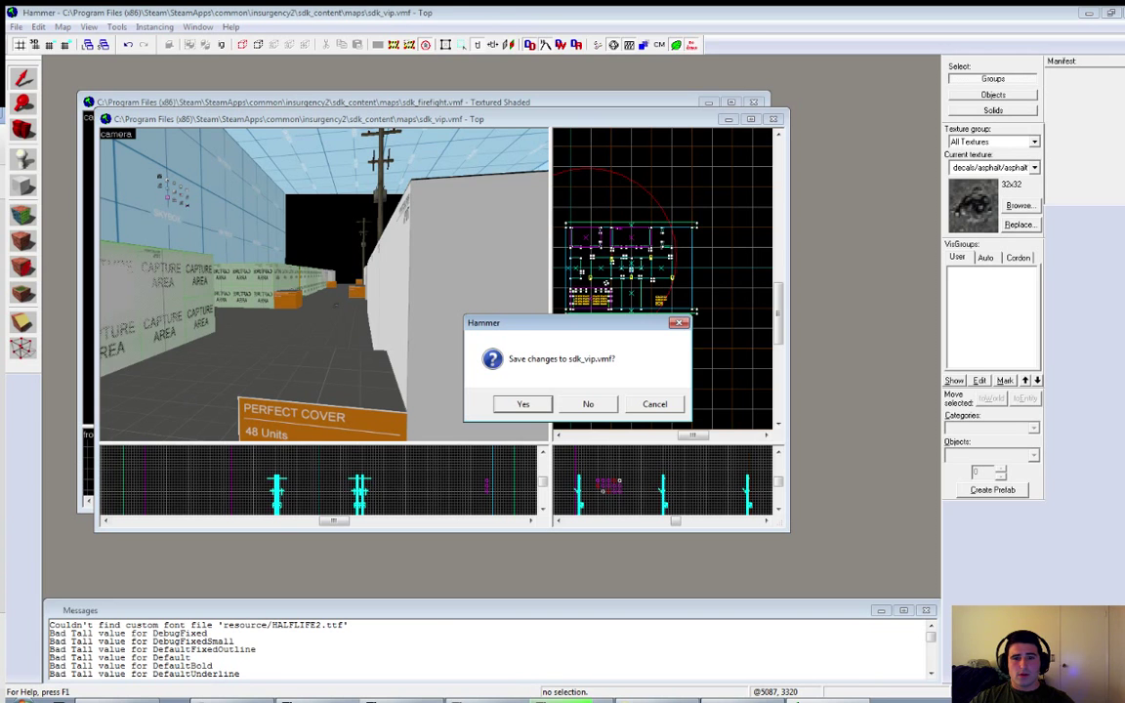
click(587, 404)
click(755, 103)
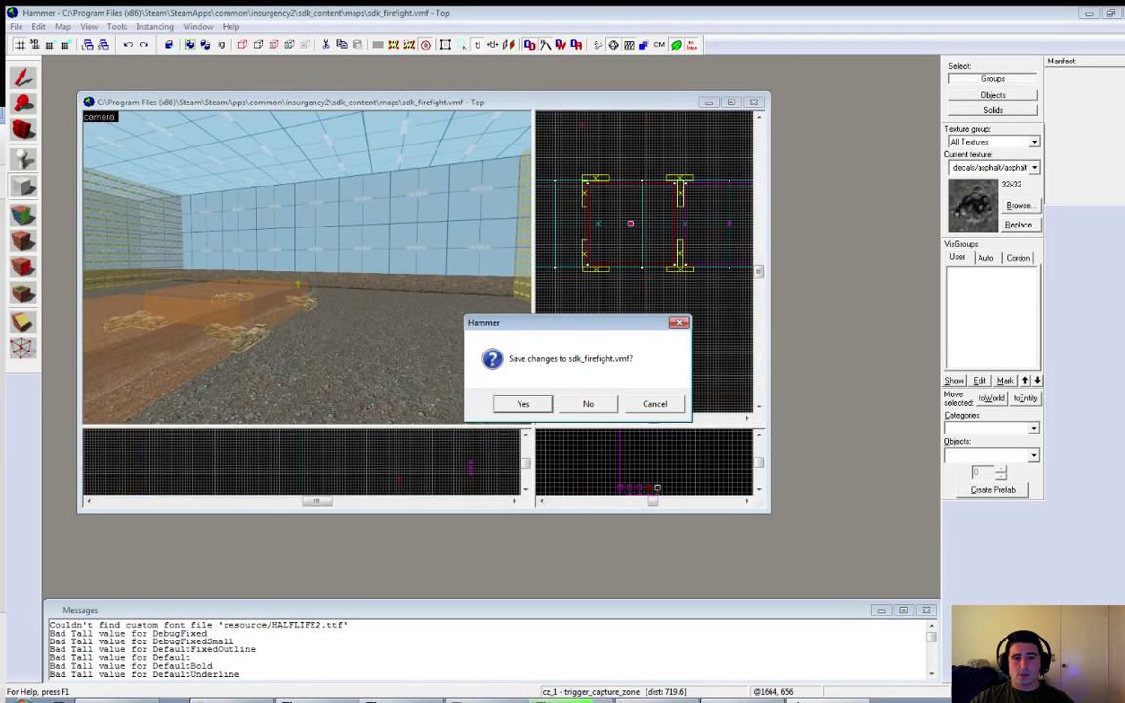
click(588, 403)
Step: Create a new empty map and maximize its window
click(16, 27)
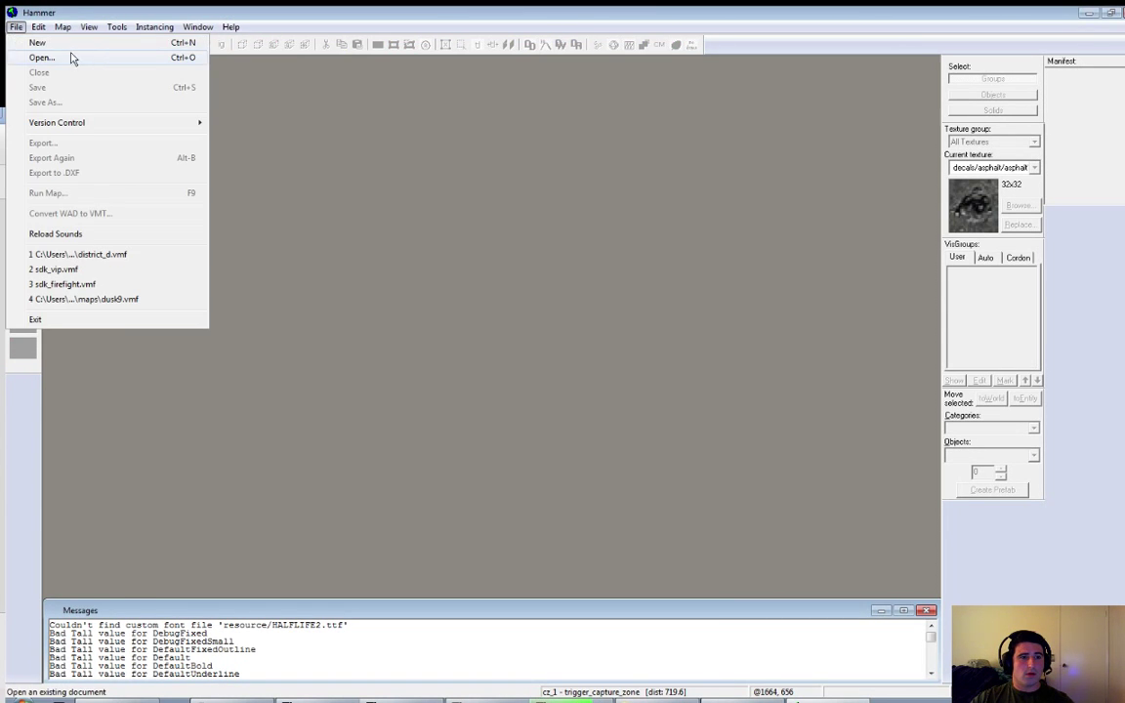
click(64, 44)
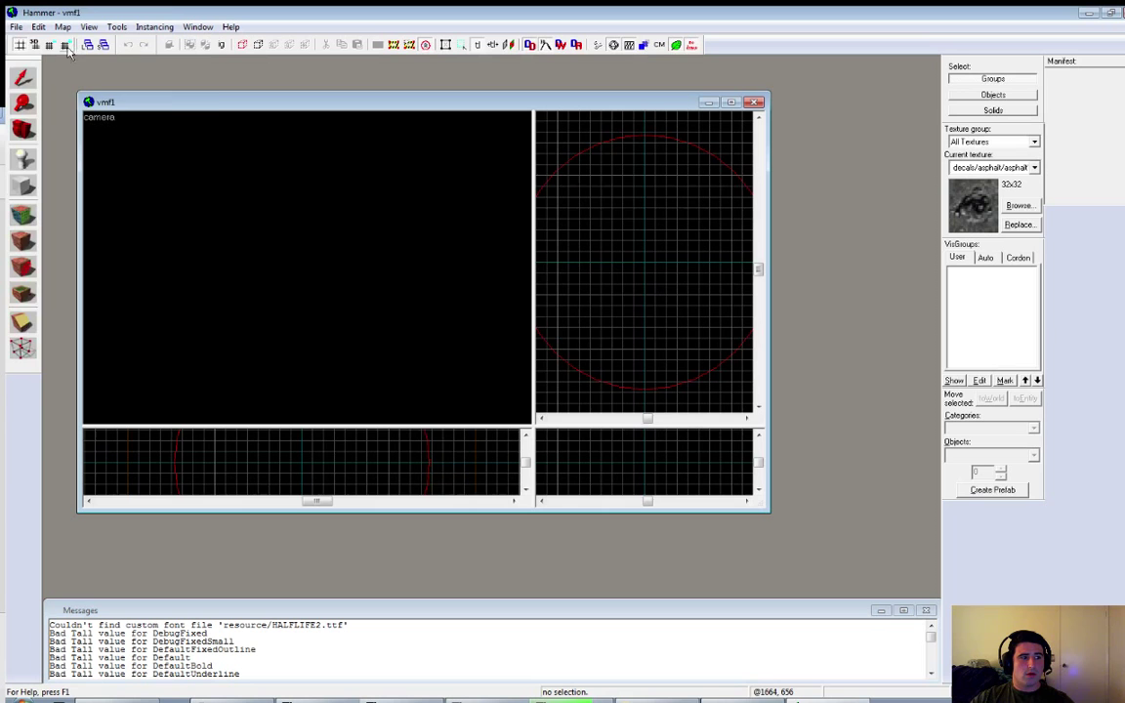
click(732, 103)
Step: Set the current texture to dev/dev_measuregeneric01b and activate the Block tool
click(1018, 205)
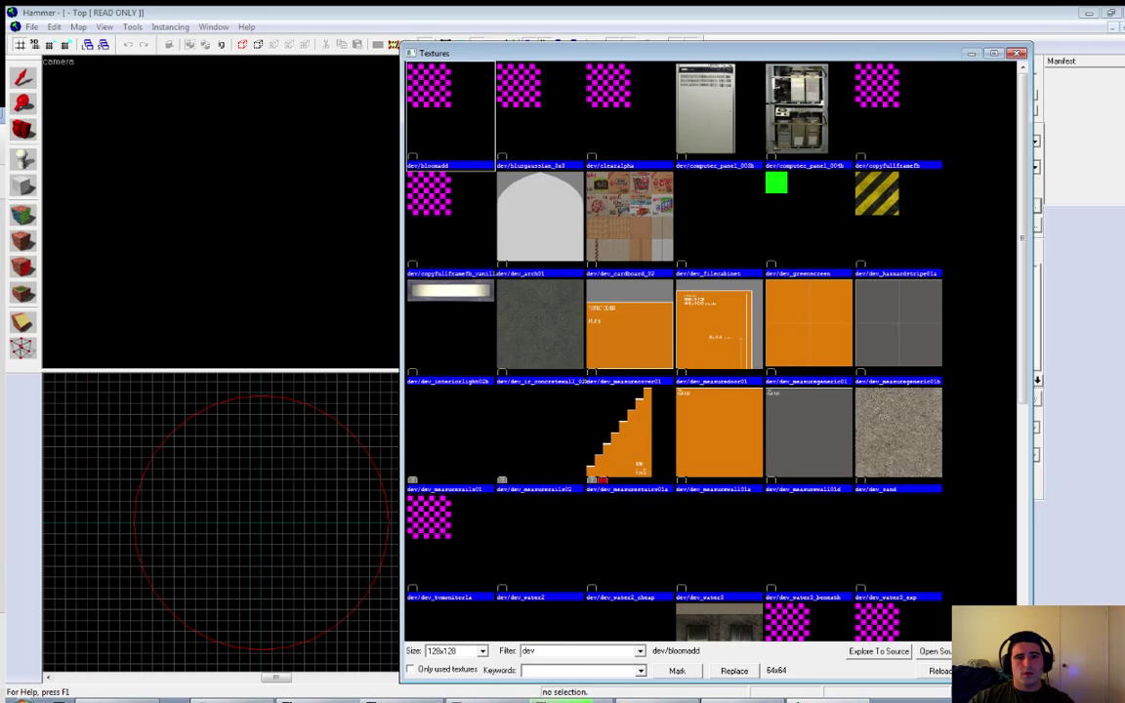
double_click(879, 339)
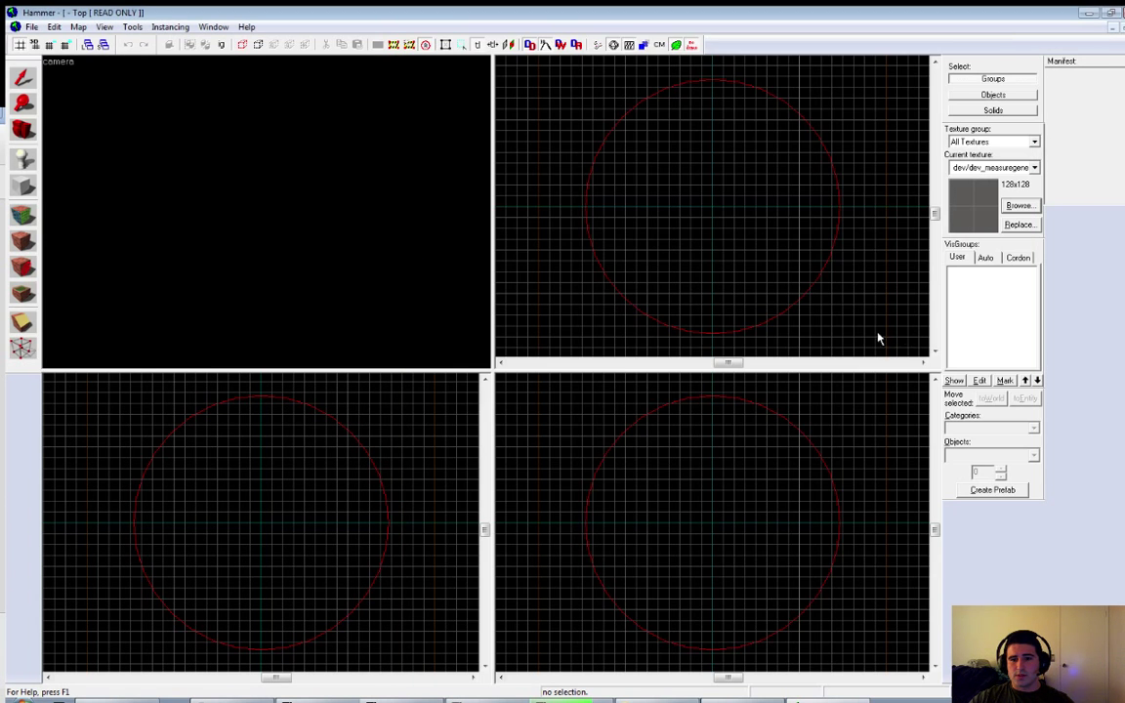
click(19, 187)
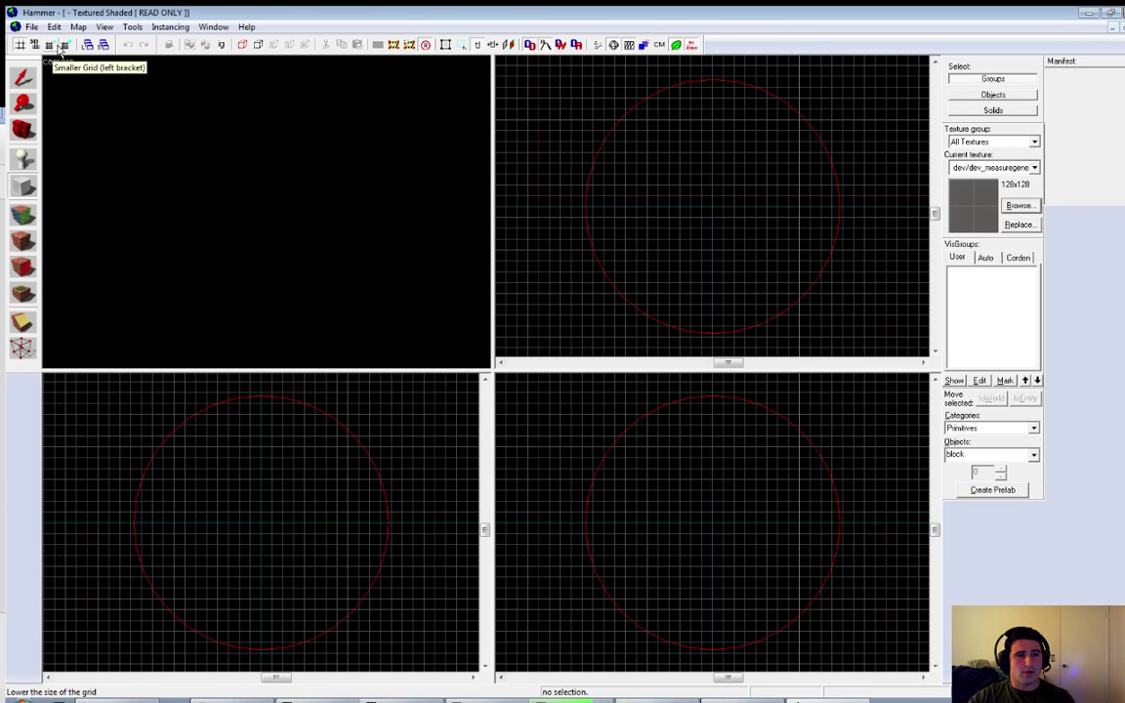
Step: Demonstrate the grid sizes by enlarging and shrinking the grid, returning it to its starting spacing
click(65, 46)
click(66, 46)
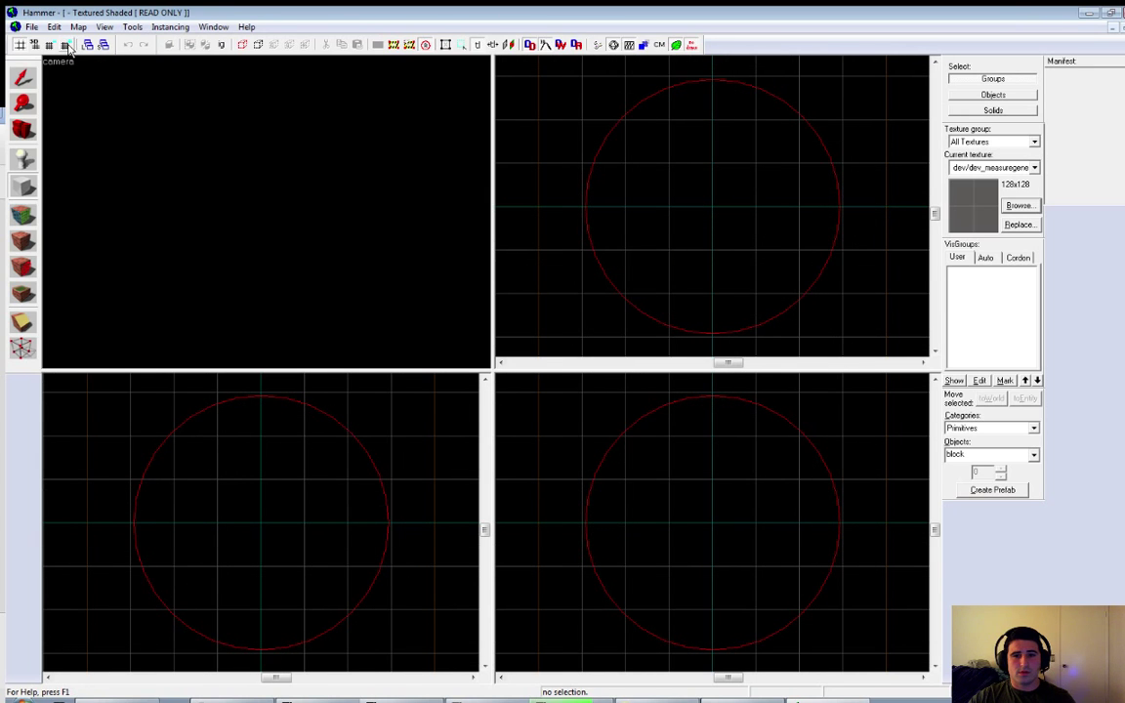
click(66, 46)
click(46, 49)
click(47, 49)
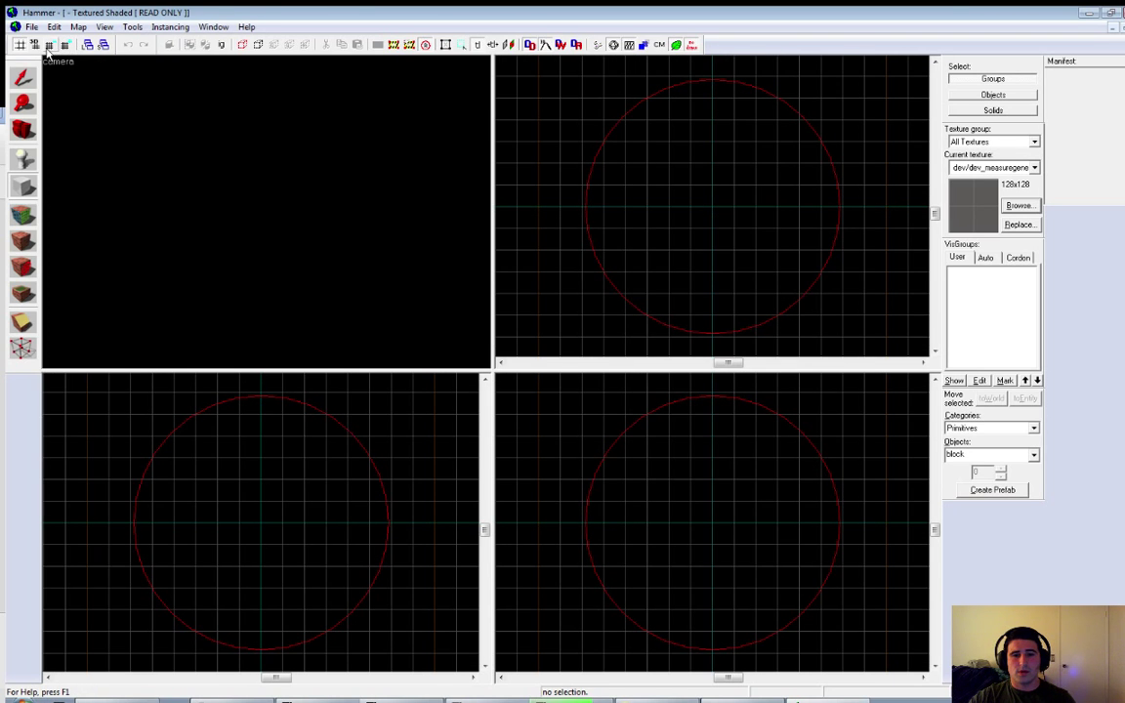
click(47, 49)
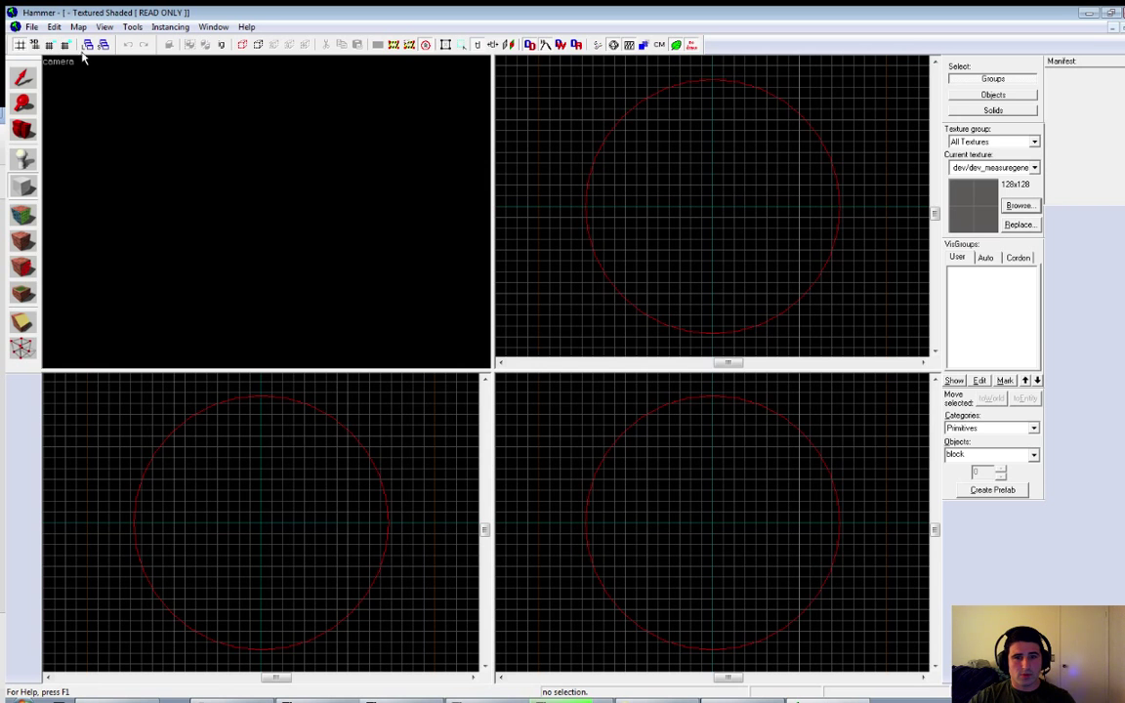
click(49, 47)
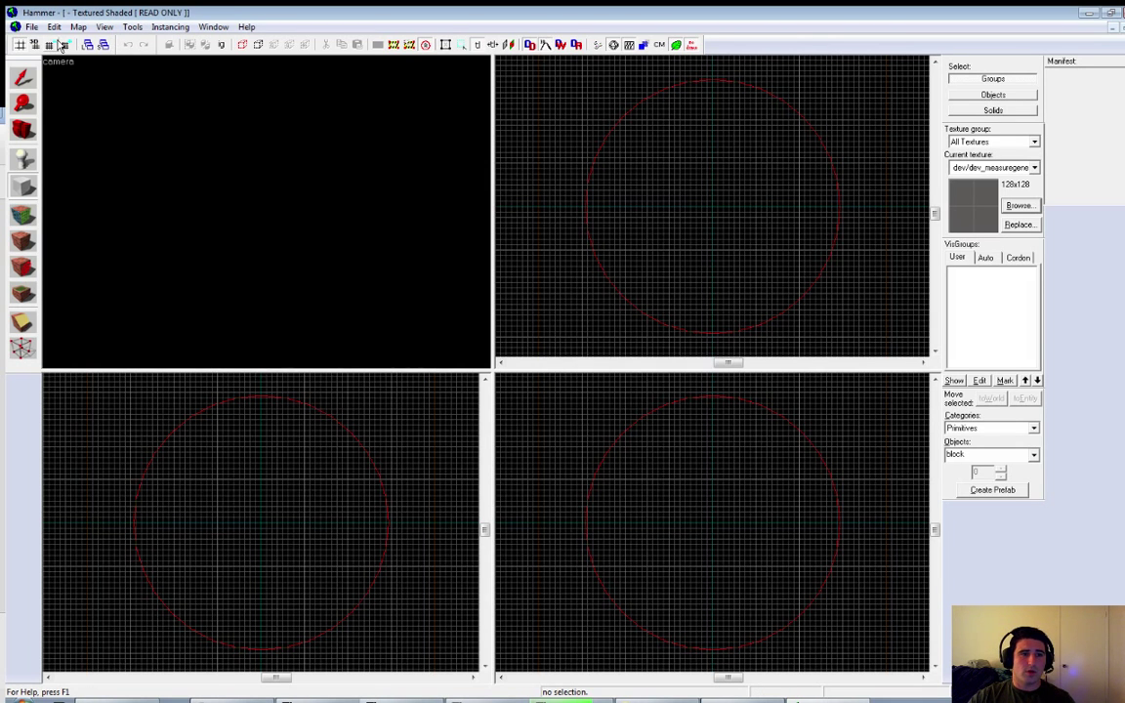
click(66, 46)
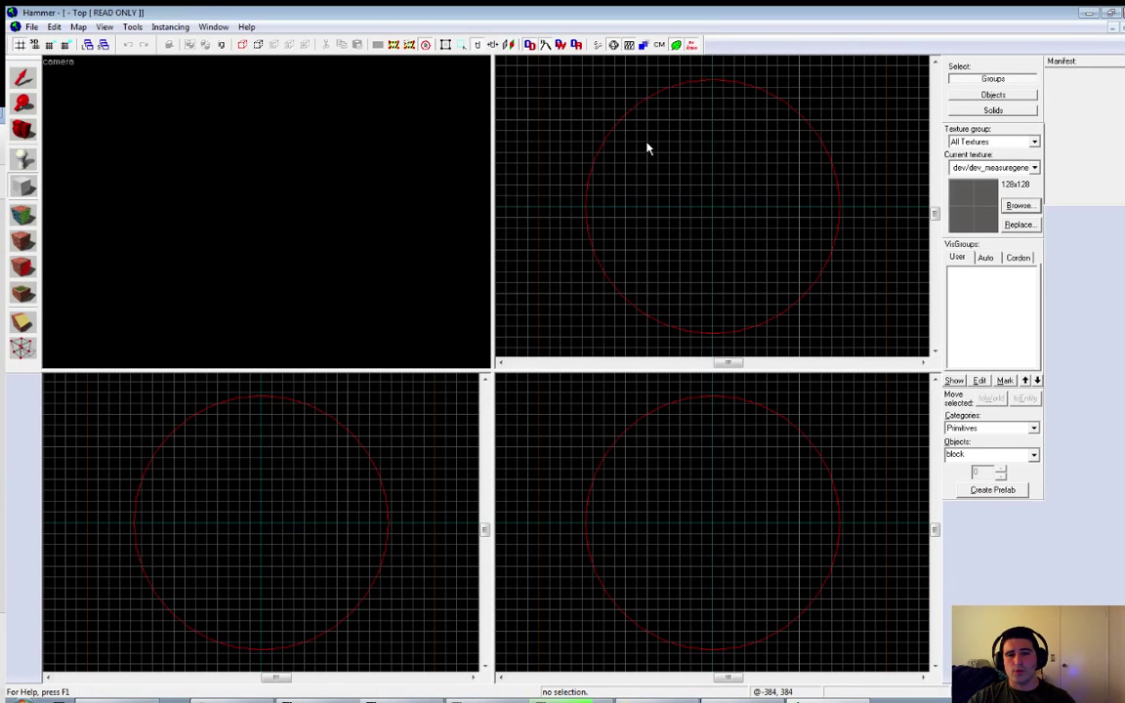
Step: Draw a 1024 by 1024 unit block, 64 units high, centred on the origin in the top view, and create it as the floor
drag(647, 148, 803, 298)
drag(645, 136, 621, 115)
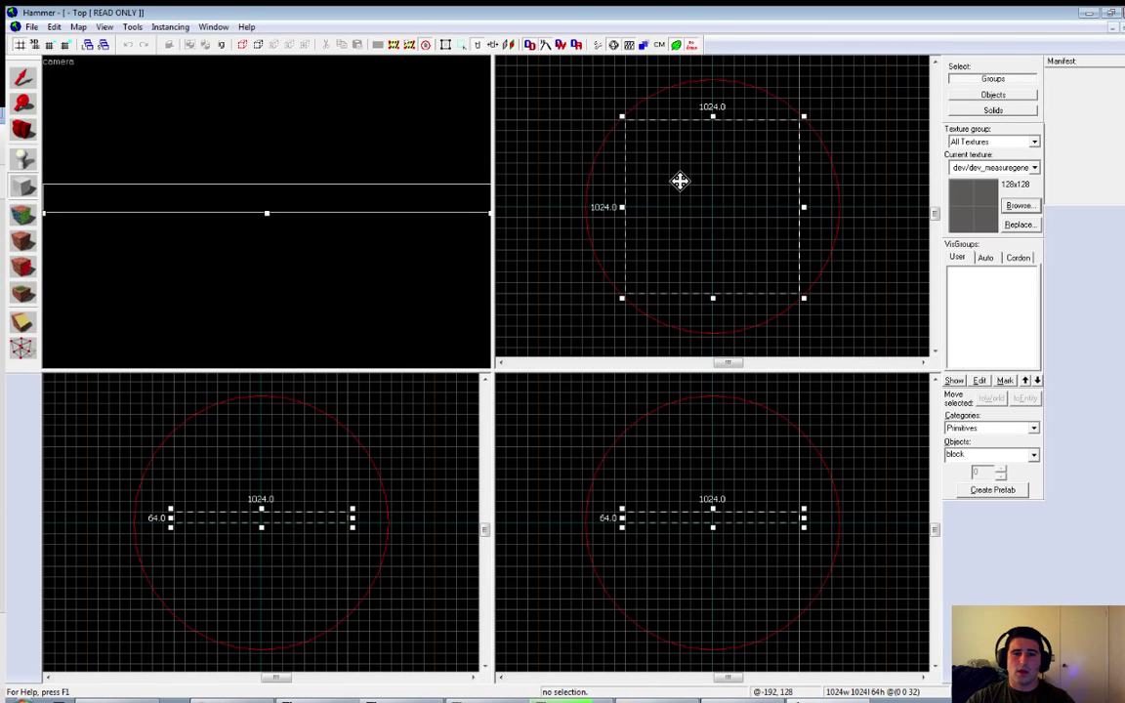
key(Return)
Step: Place an info_player_start entity on top of the floor block near its centre
key(z)
key(s)
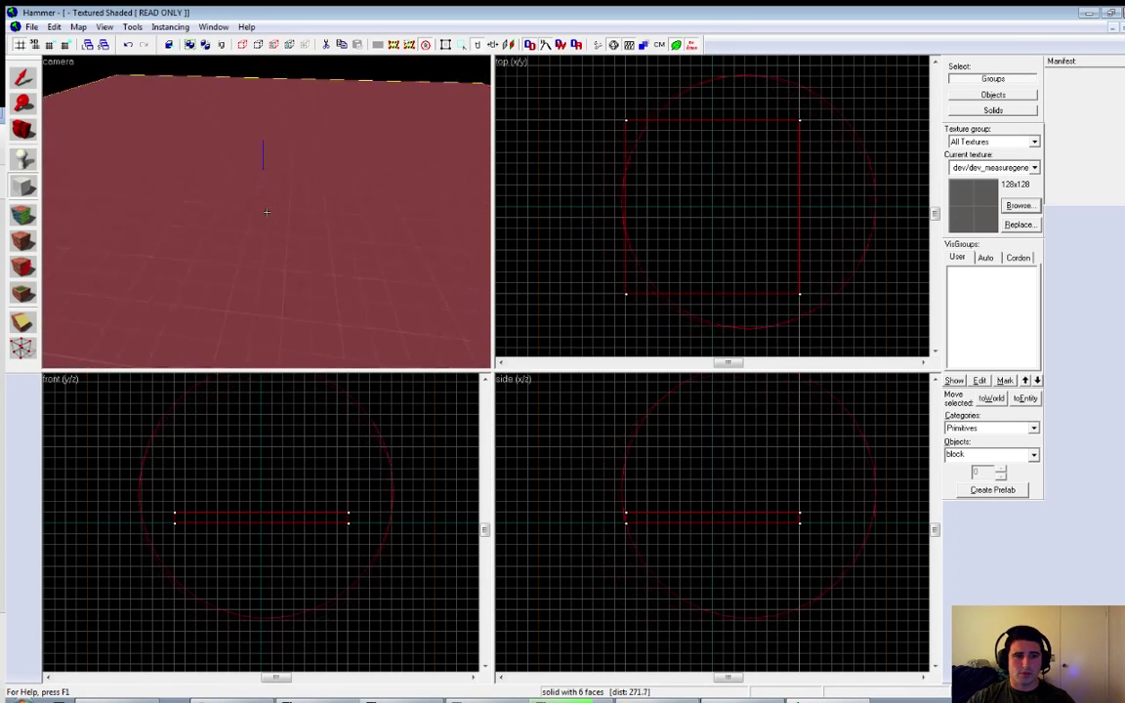
key(w)
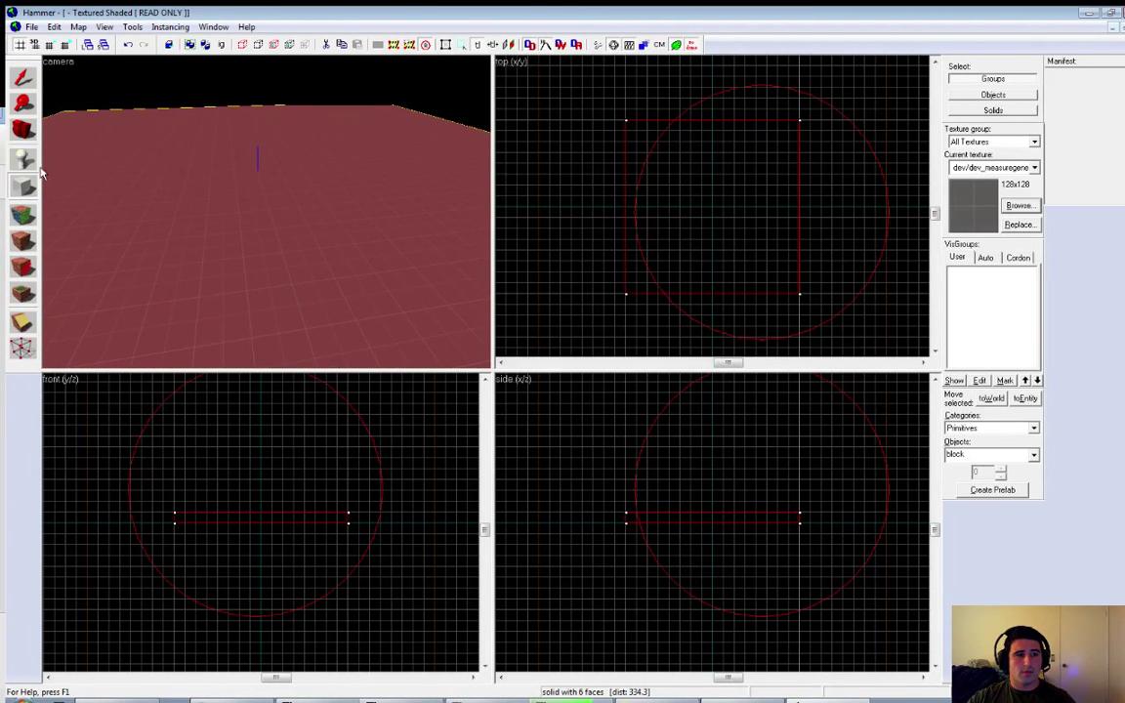
click(24, 159)
click(341, 207)
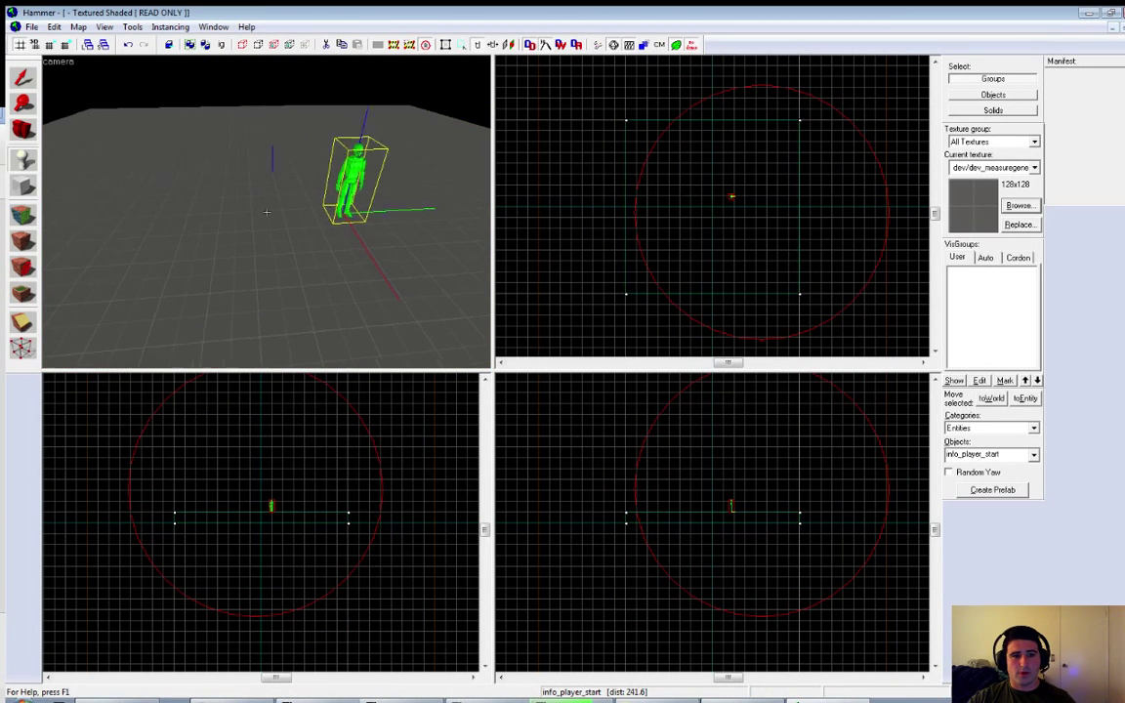
key(w)
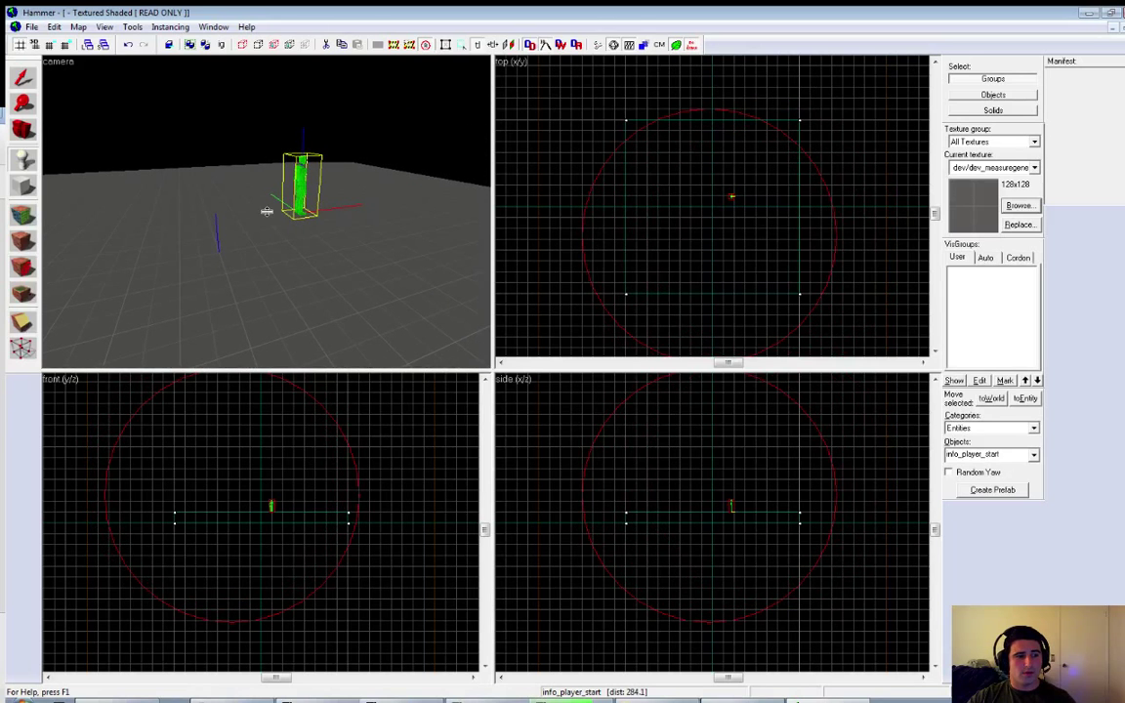
Step: Select the player start and then the floor block, and compare the block's size with the whole map grid
click(23, 78)
click(314, 187)
click(306, 190)
click(403, 239)
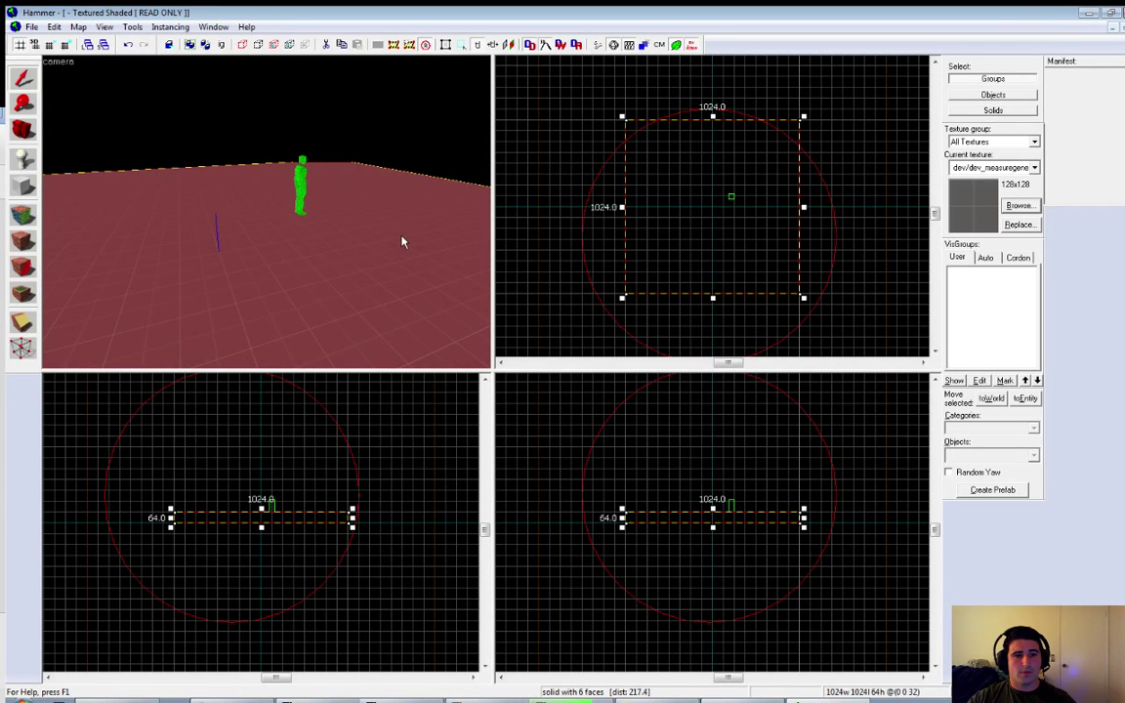
key(1)
key(2)
key(z)
key(s)
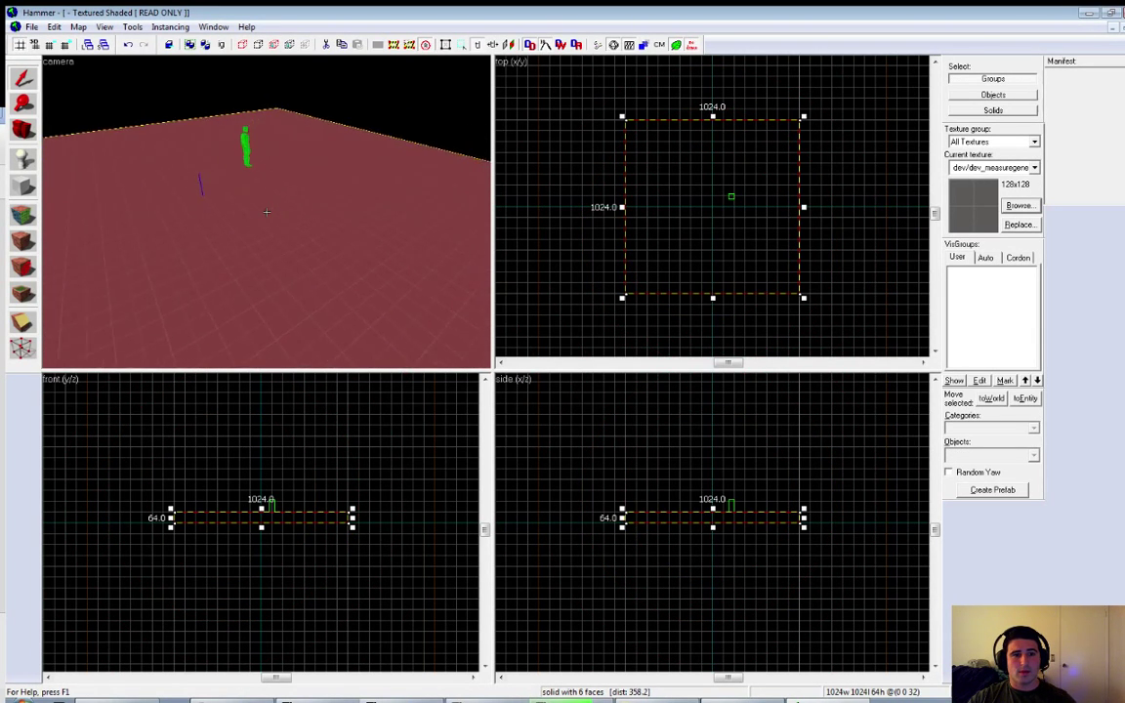
key(z)
scroll(740, 206, down, 6)
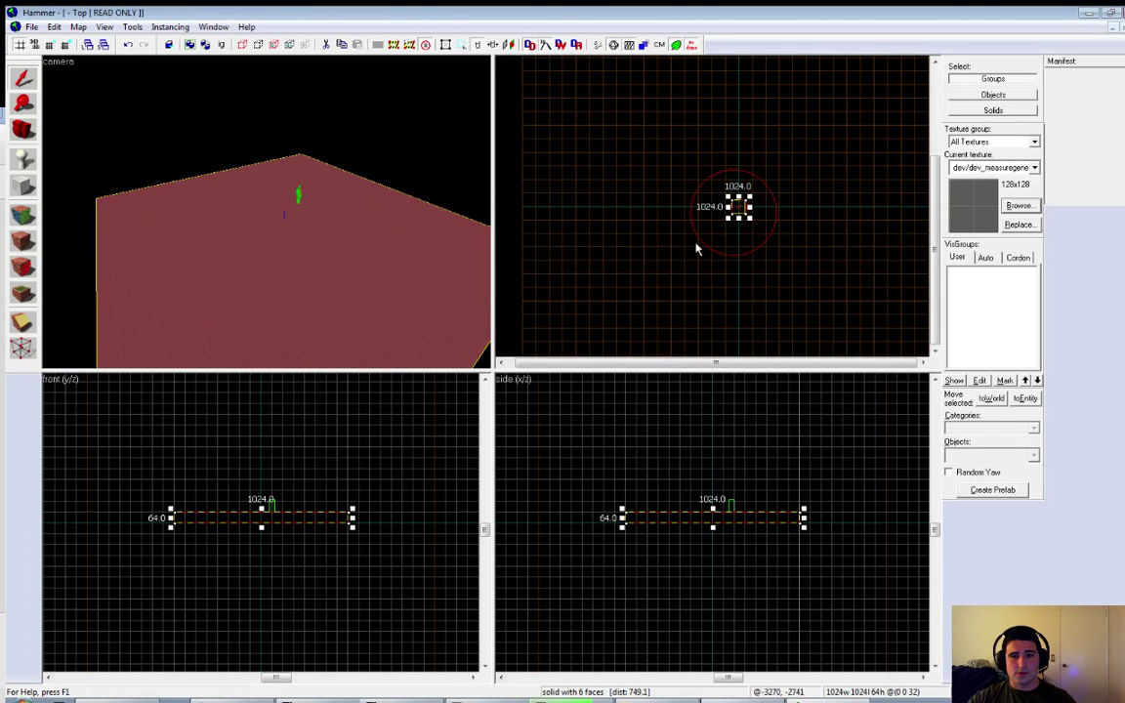
scroll(753, 217, up, 3)
Step: Examine the player start up close on the floor and select it to show its dimensions
key(z)
key(w)
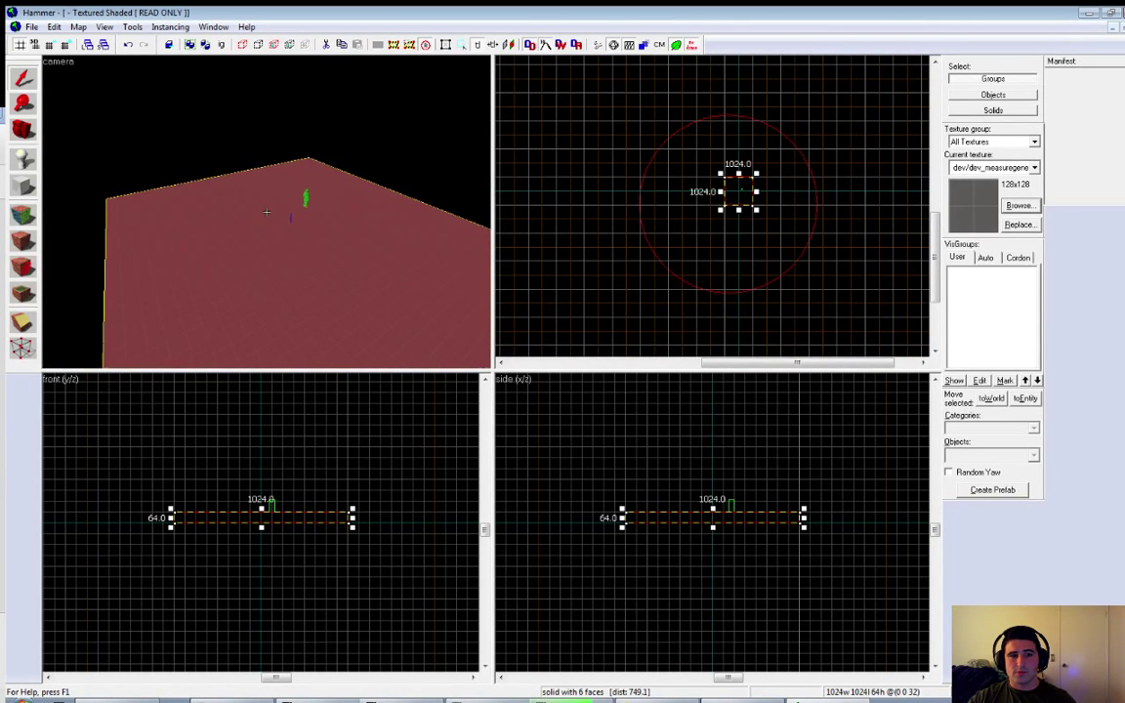
key(w)
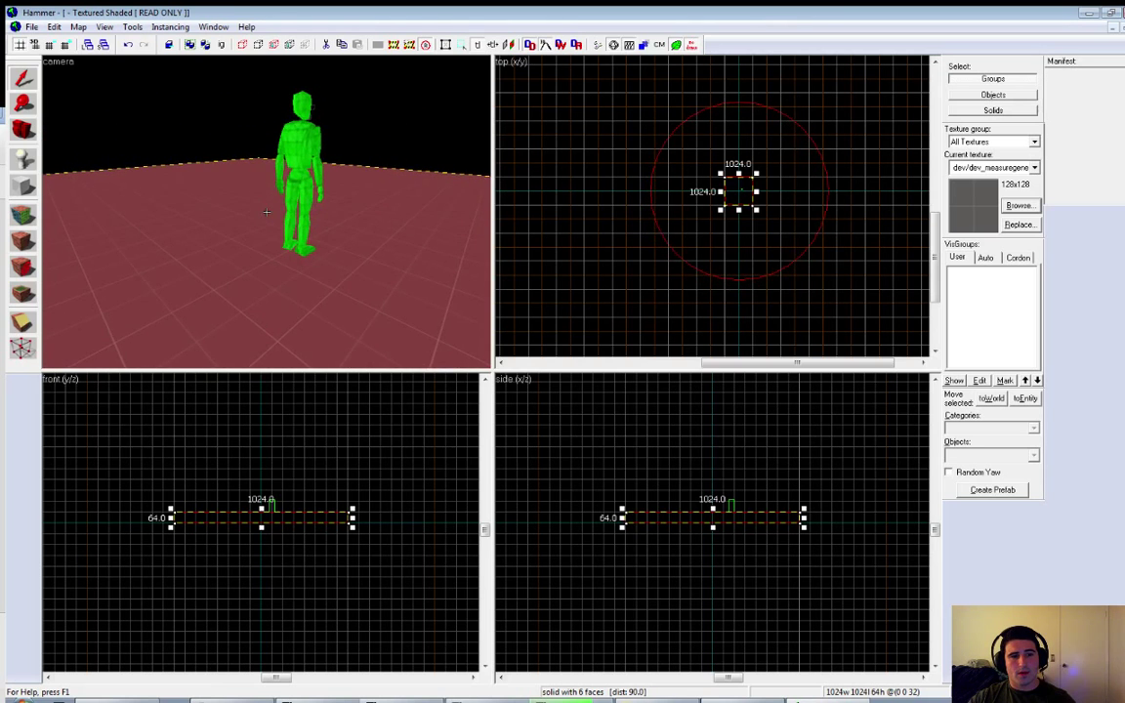
key(s)
key(z)
click(301, 175)
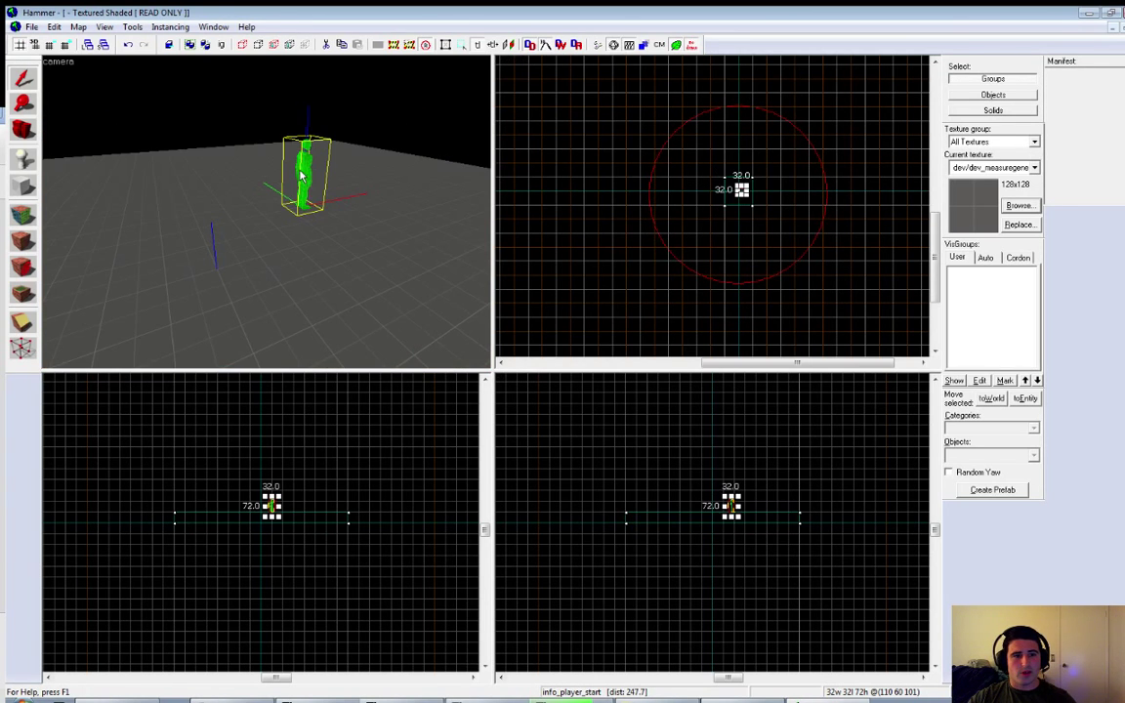
Step: Reselect the floor block and fly around it to judge its scale against the player start
key(z)
key(s)
key(d)
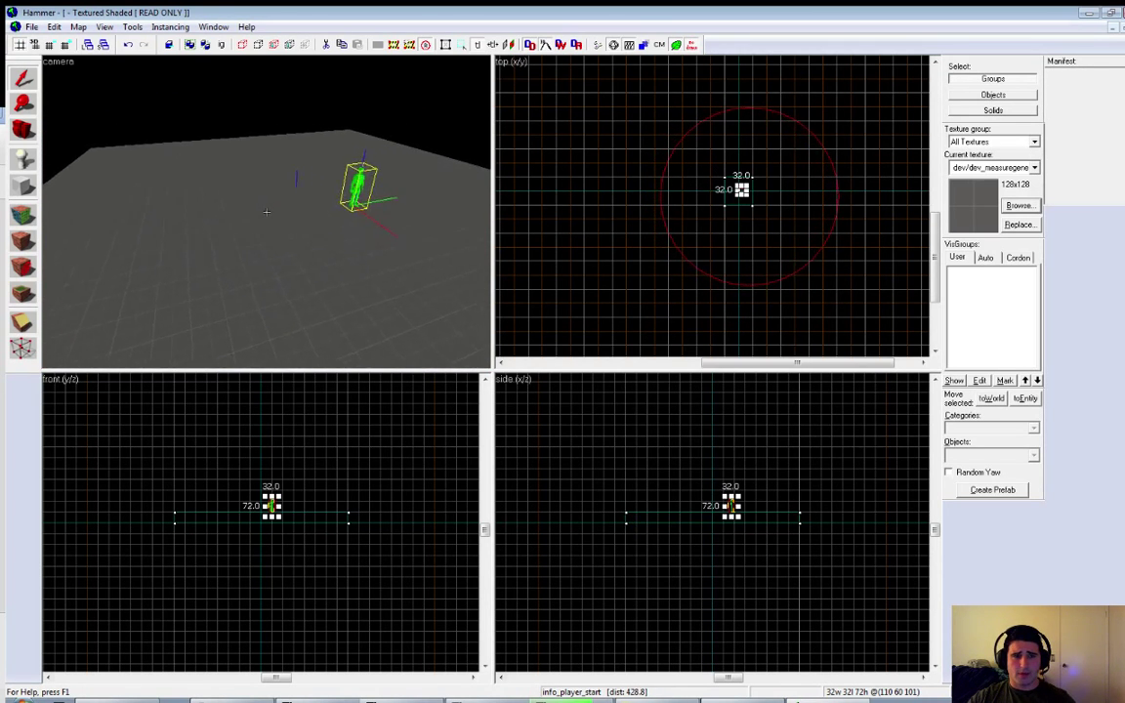
key(w)
click(266, 211)
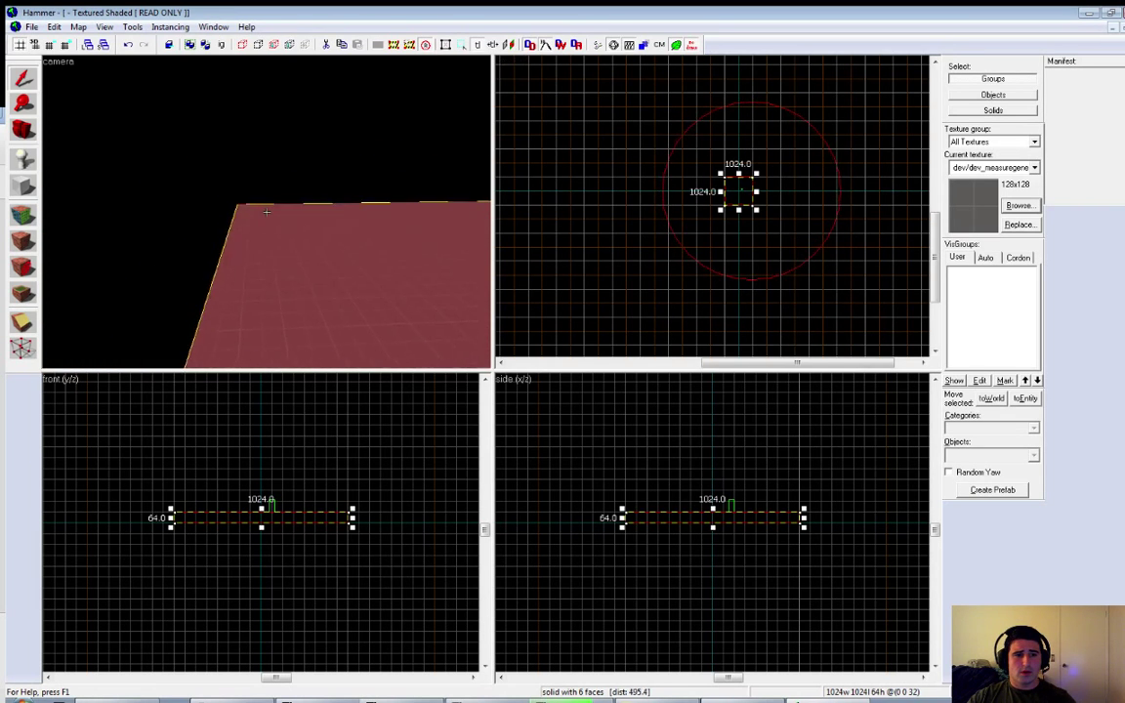
key(s)
key(w)
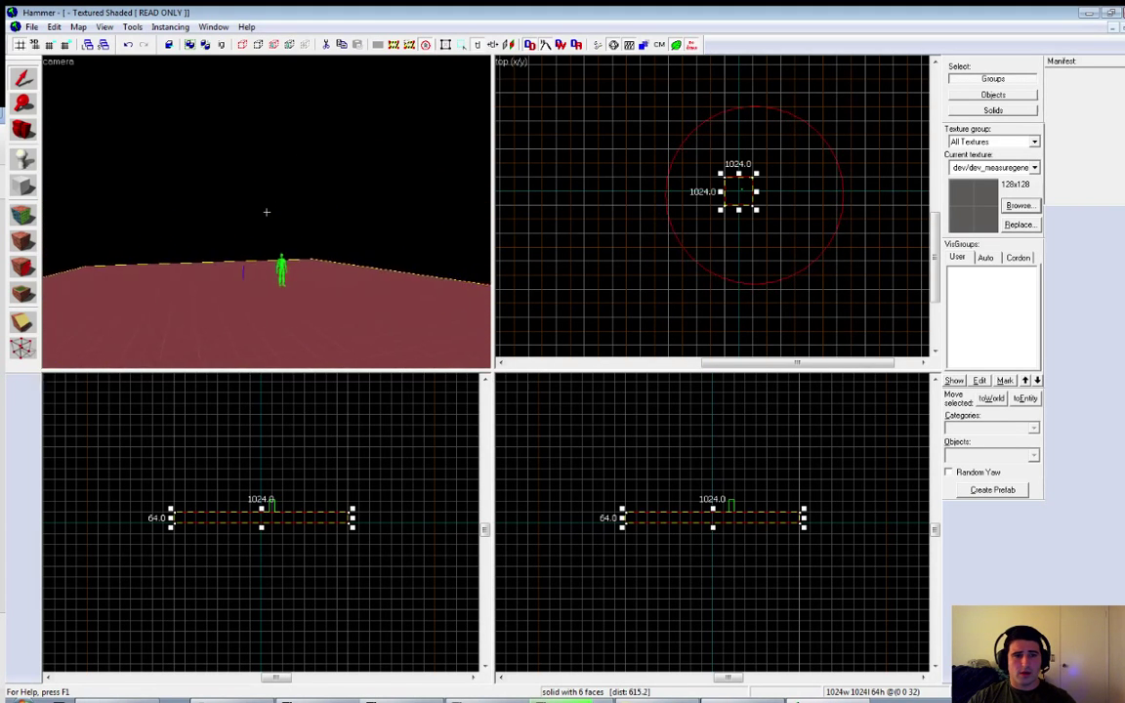
Step: Refine the grid spacing and thin the floor block to 16 units by raising its underside
key(z)
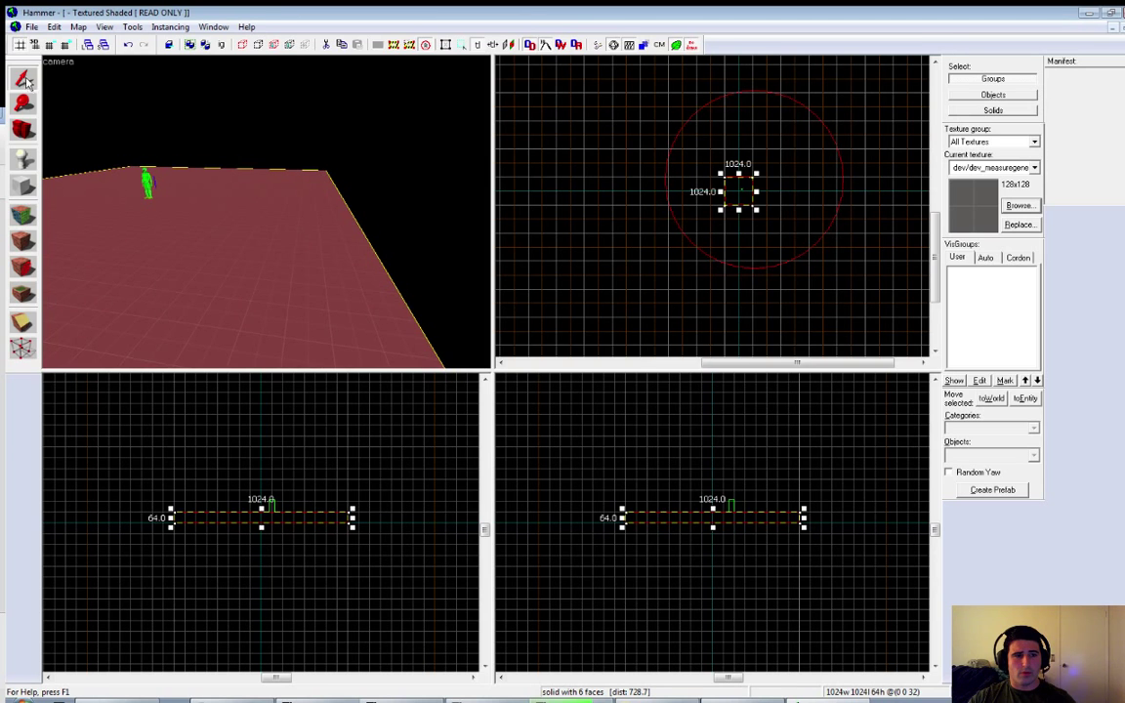
key(z)
key(z)
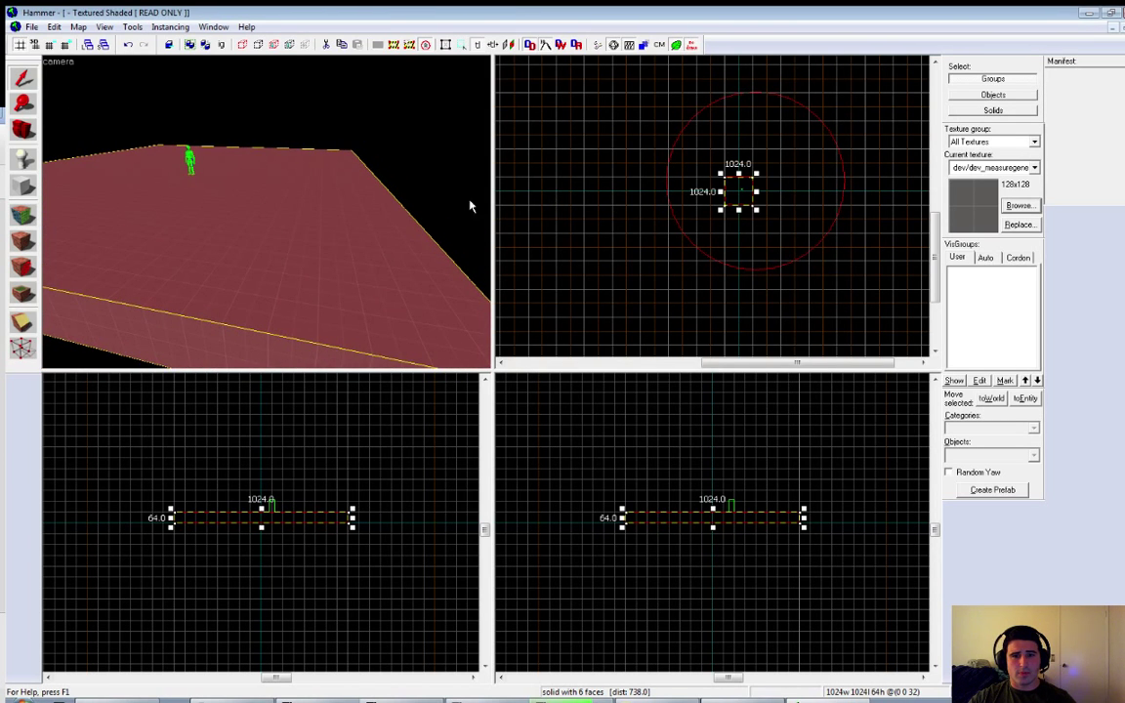
scroll(737, 178, up, 3)
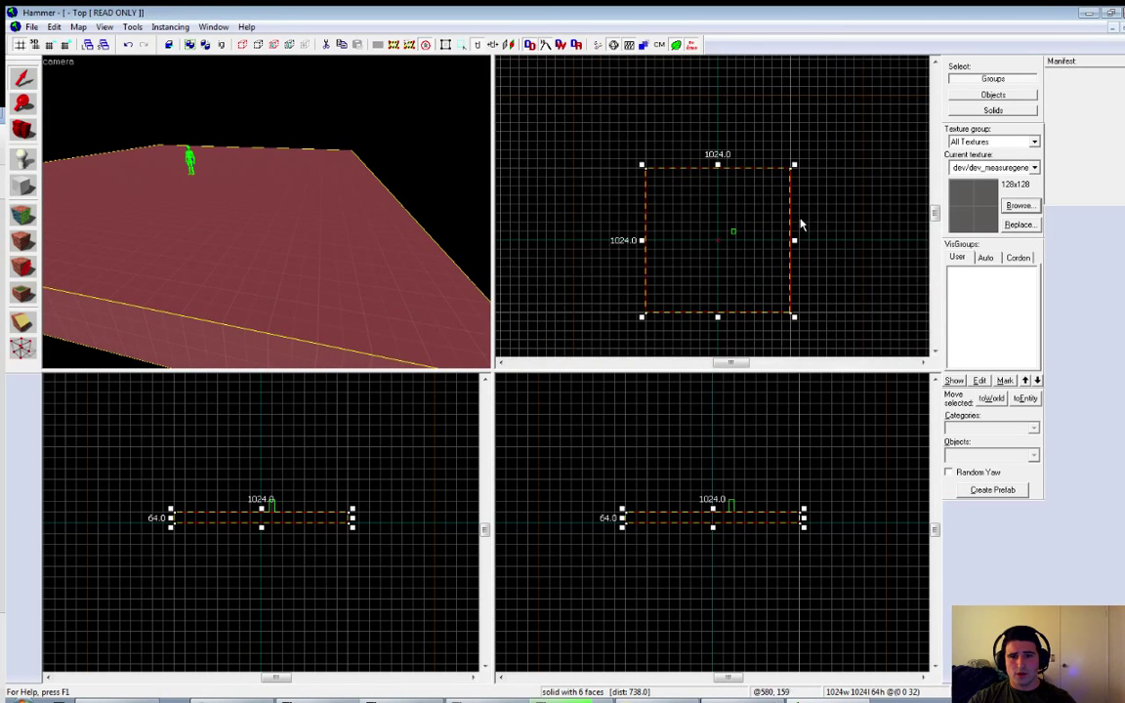
scroll(698, 517, up, 3)
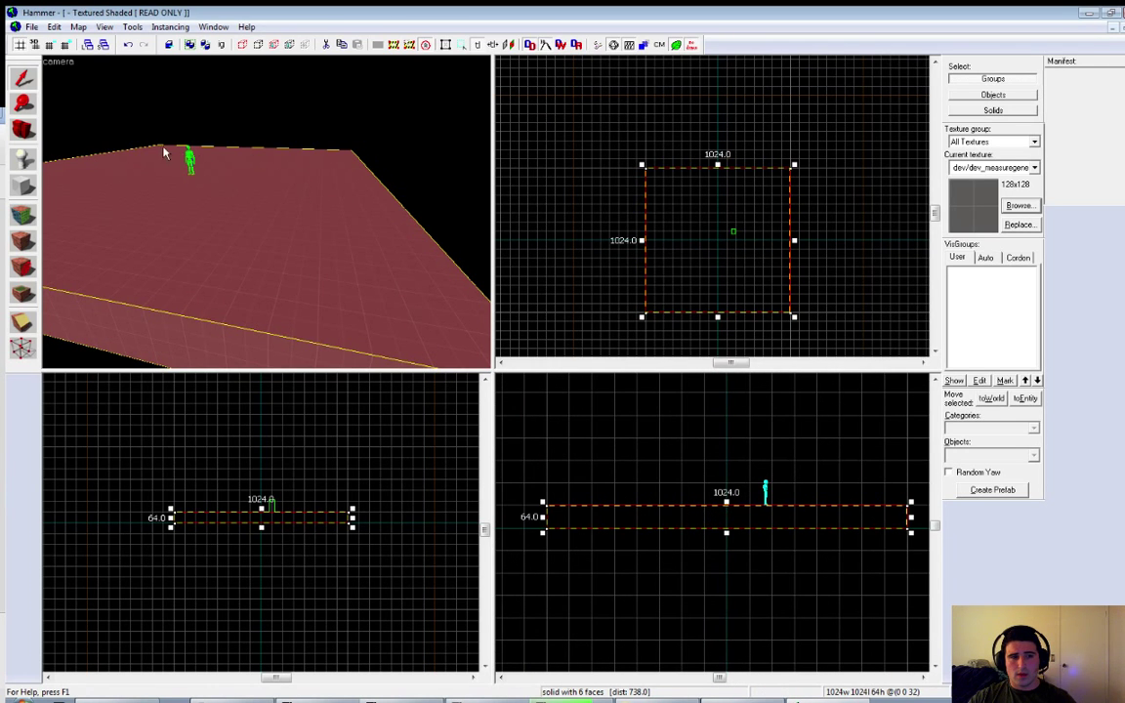
click(50, 45)
click(50, 45)
click(50, 45)
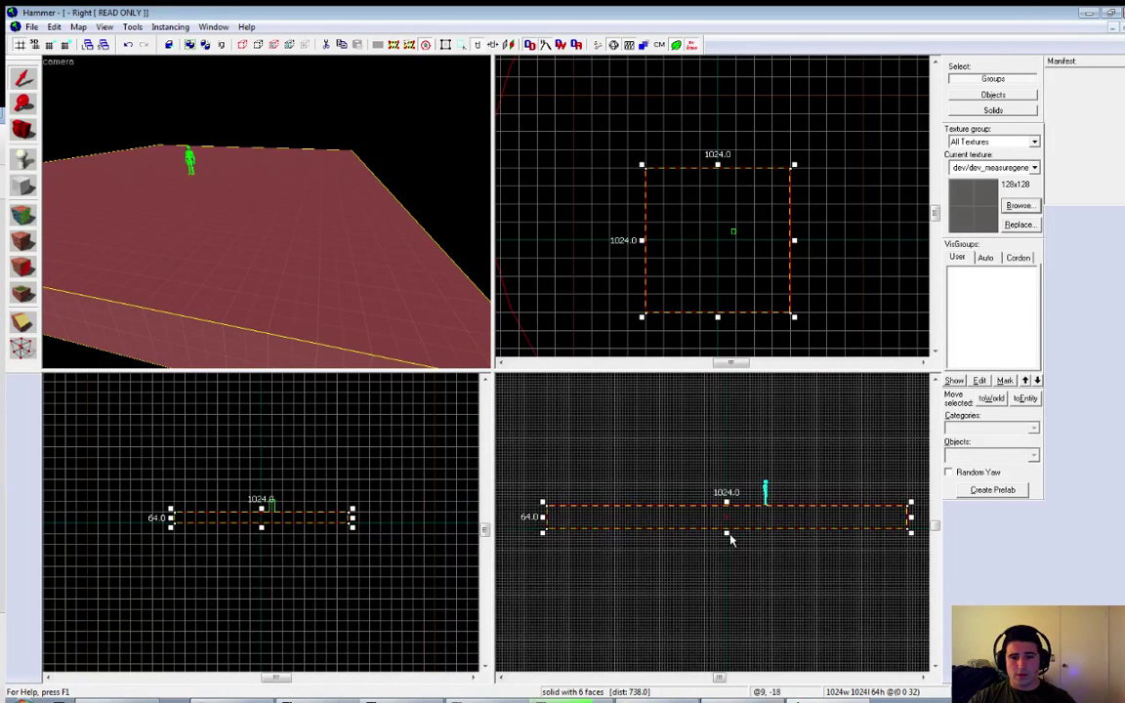
drag(729, 534, 726, 517)
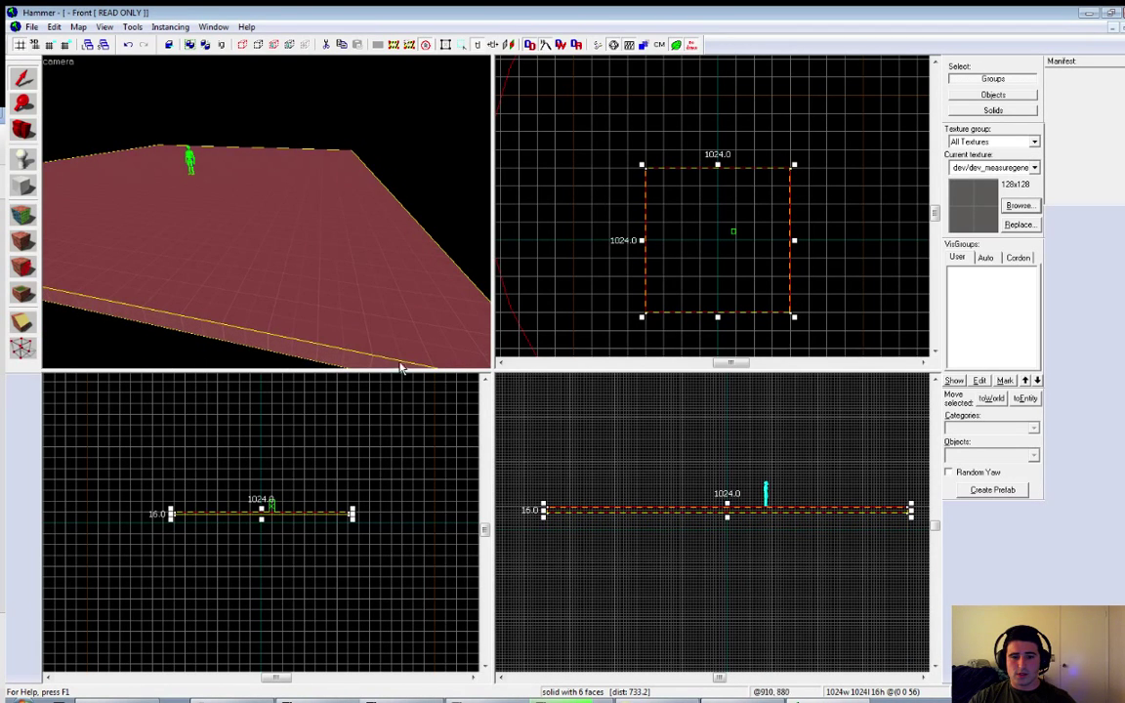
Step: Fly around the thinned floor block to examine its thickness and scale against the player start
key(z)
key(a)
key(w)
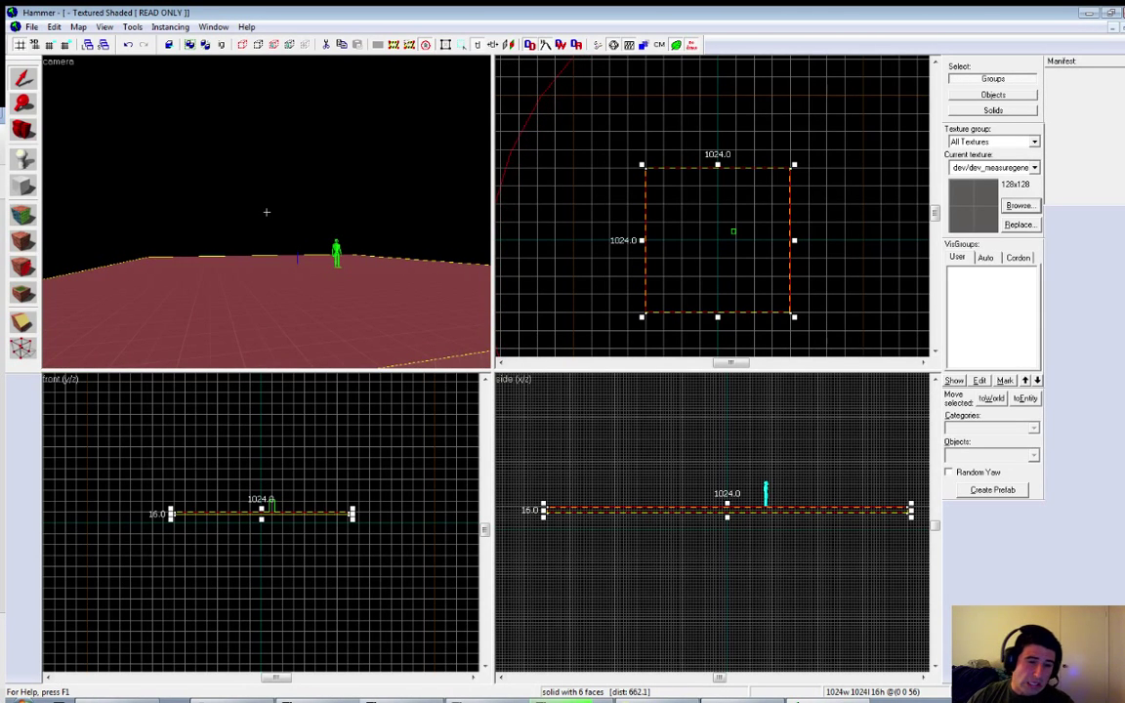
key(w)
key(s)
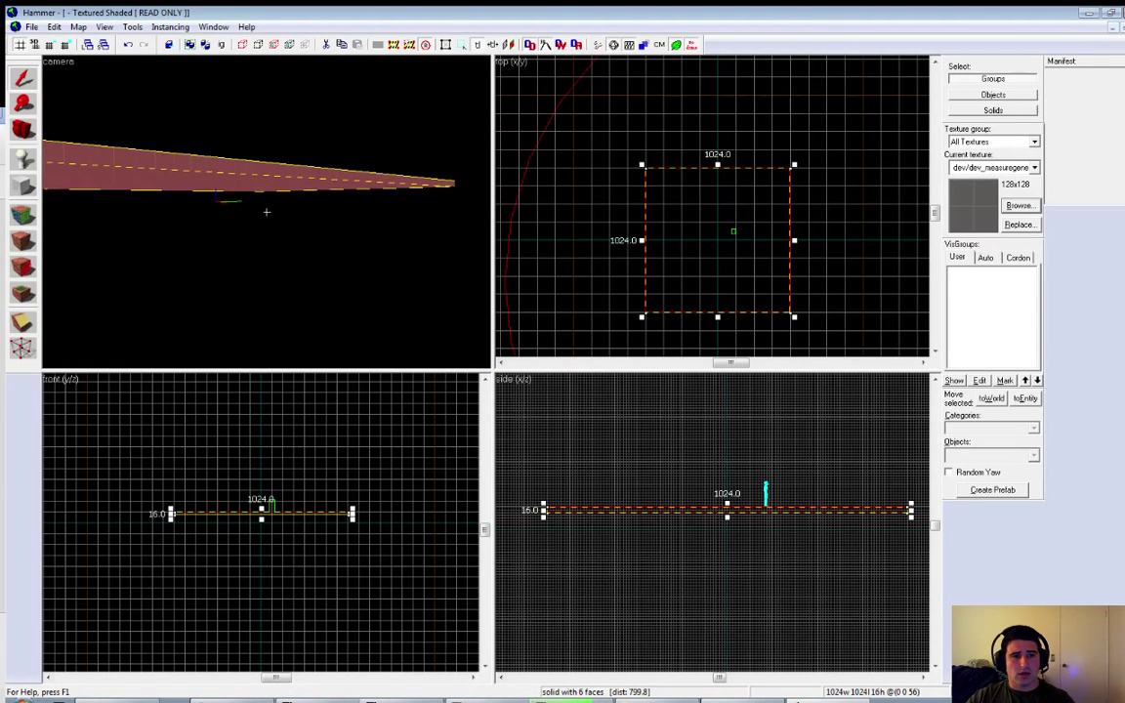
key(s)
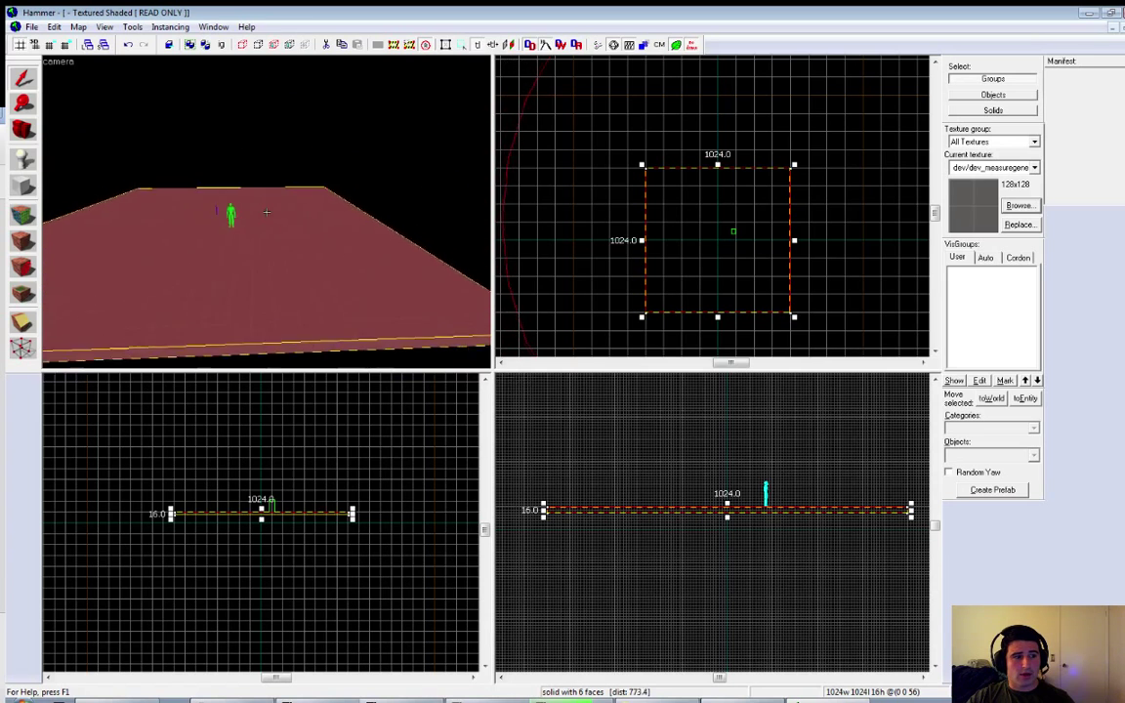
key(w)
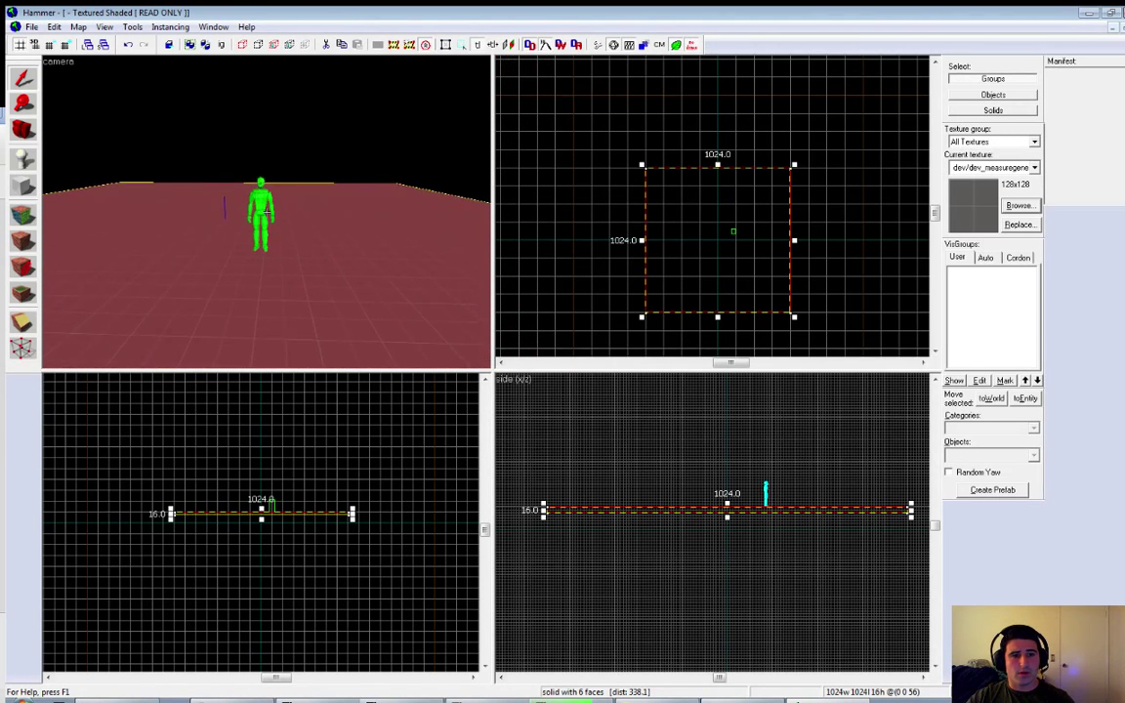
key(s)
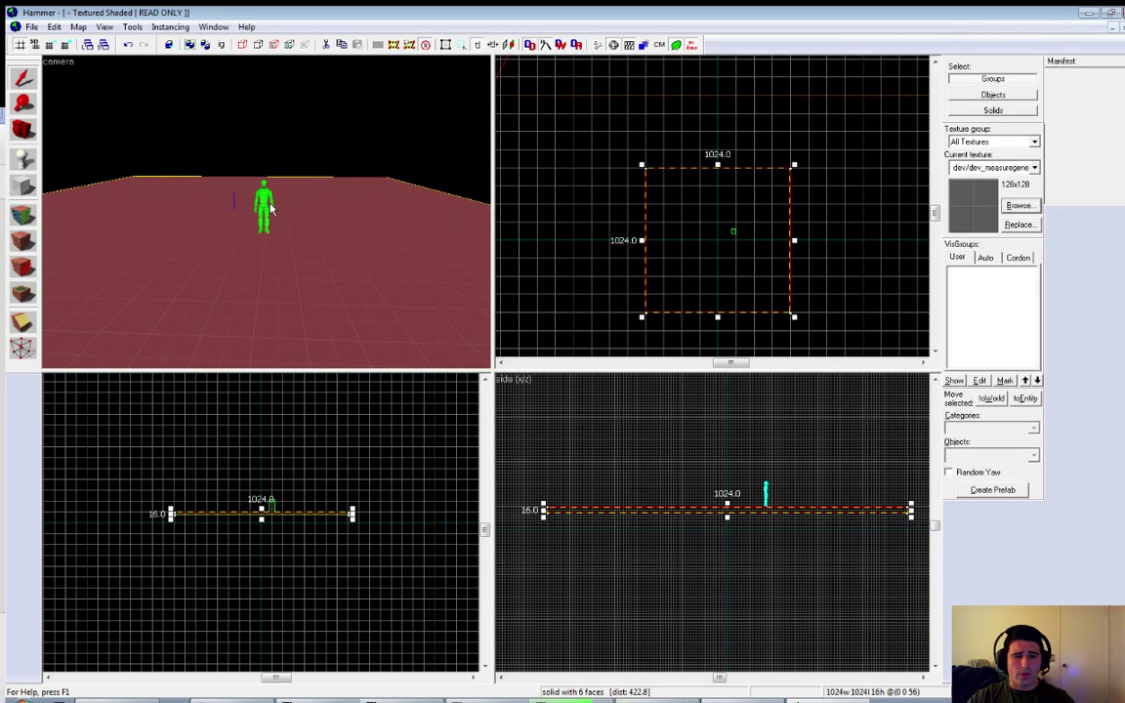
key(s)
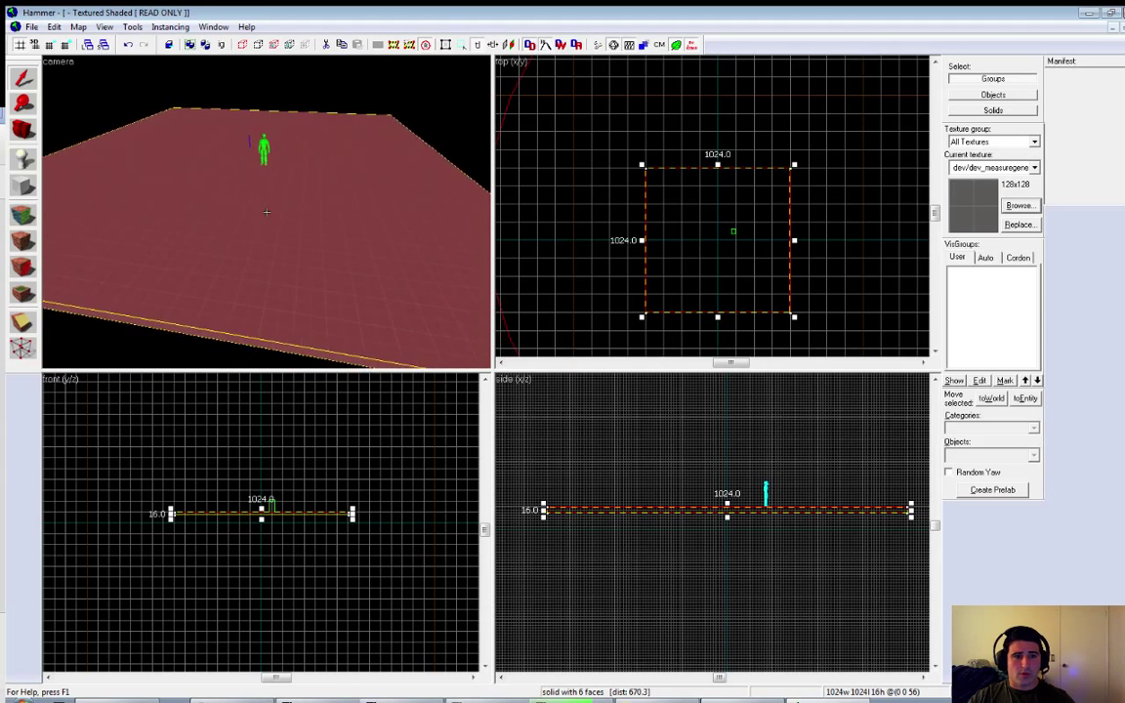
key(z)
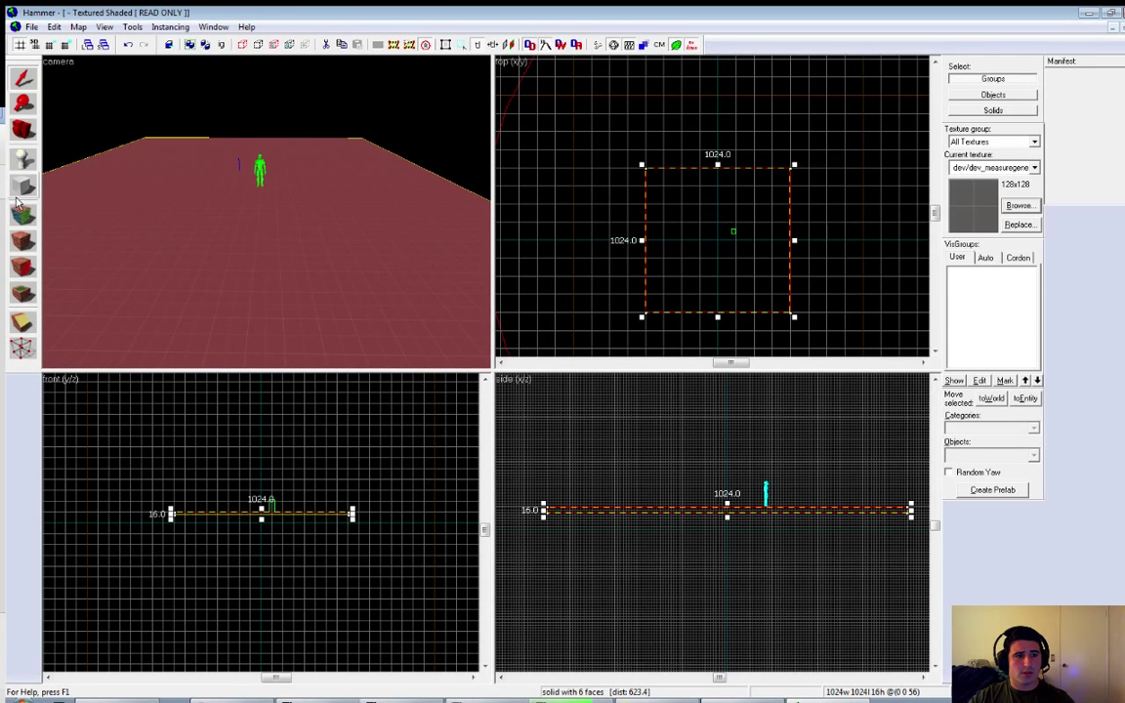
Step: Outline a new block standing on the floor beside the player start, 24 units thick and 144 units high
click(22, 184)
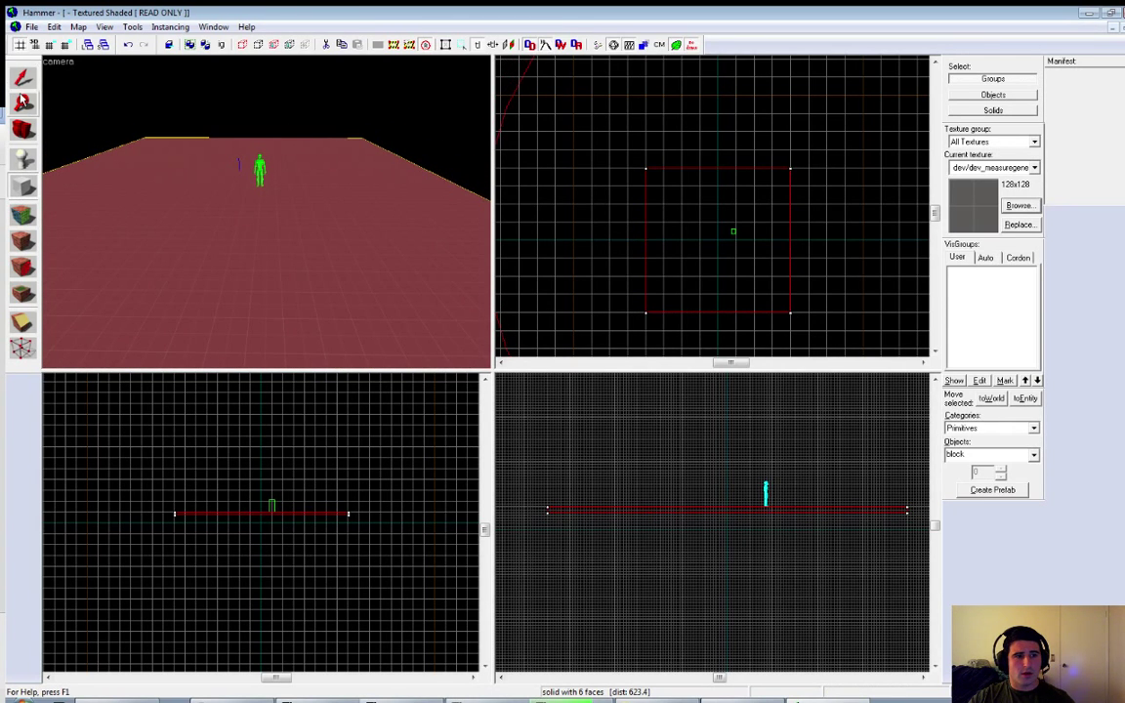
click(24, 189)
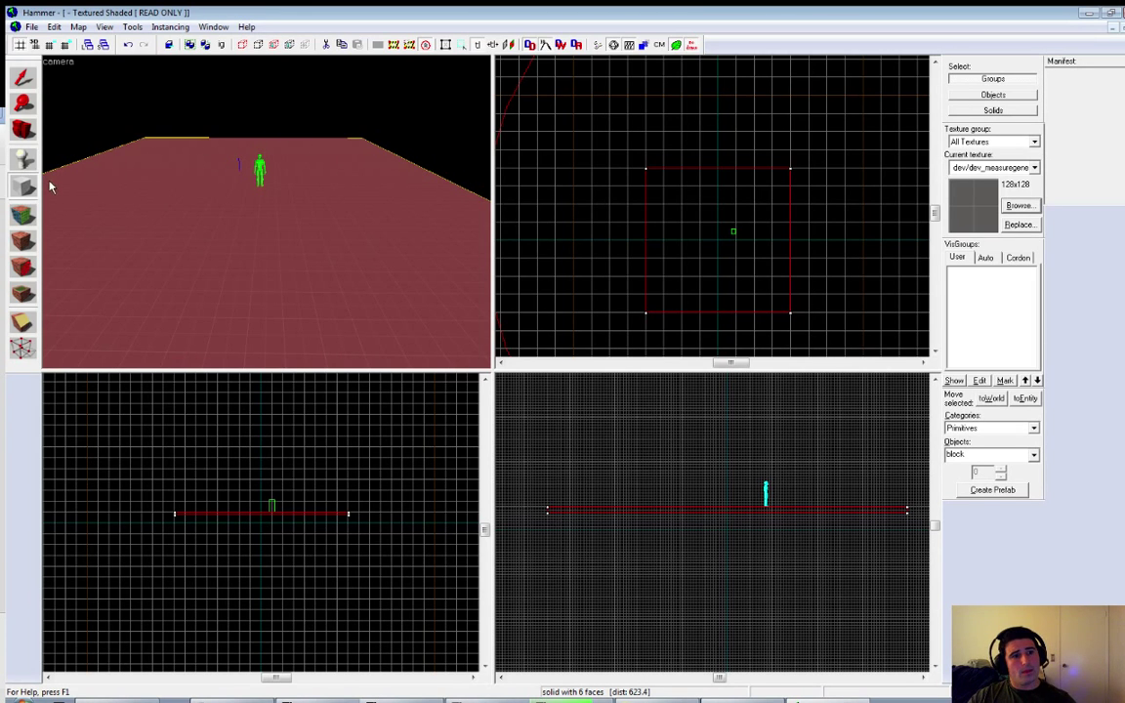
key(z)
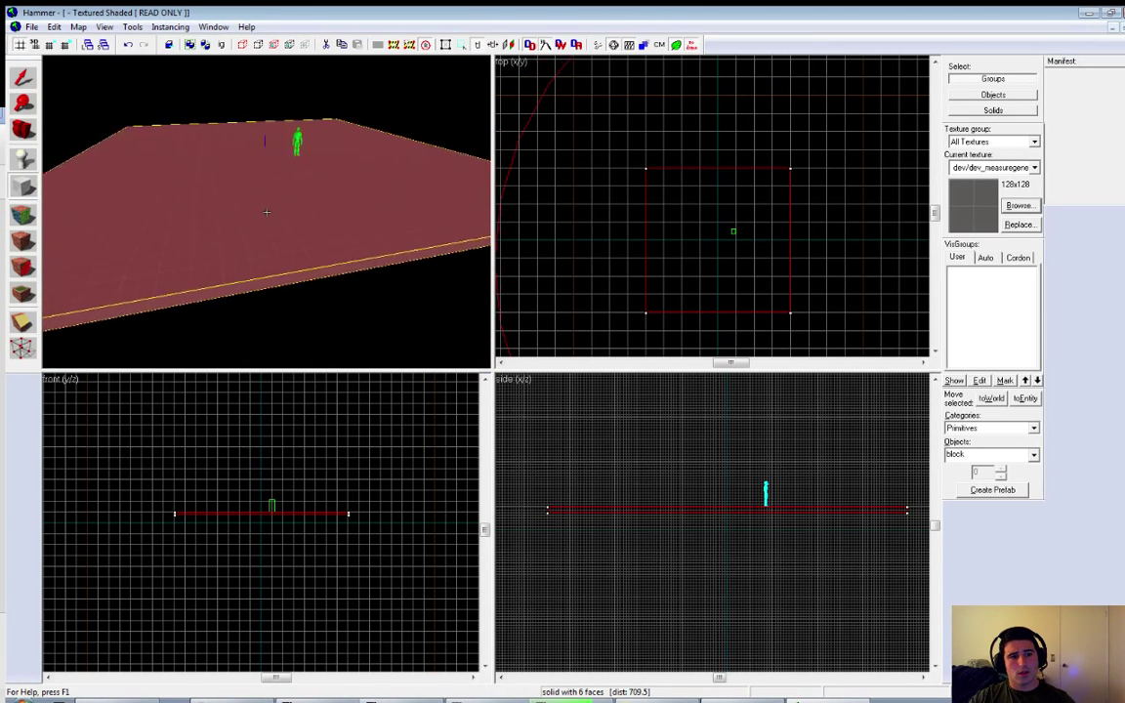
key(z)
scroll(792, 507, up, 3)
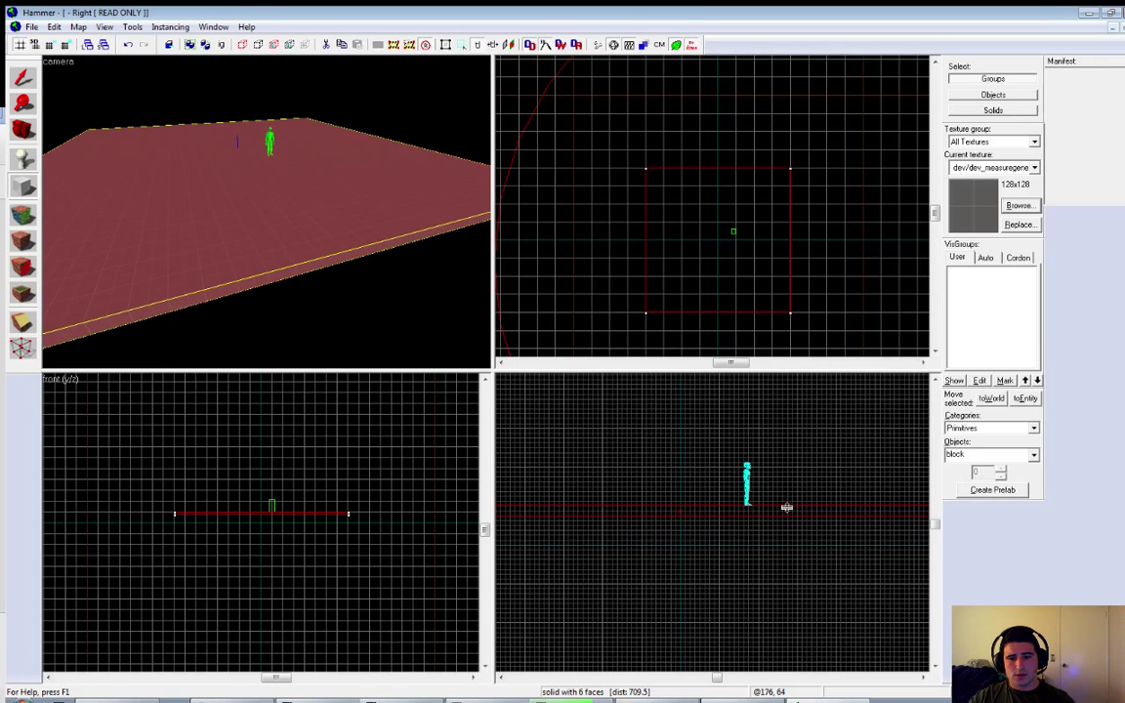
drag(794, 506, 805, 409)
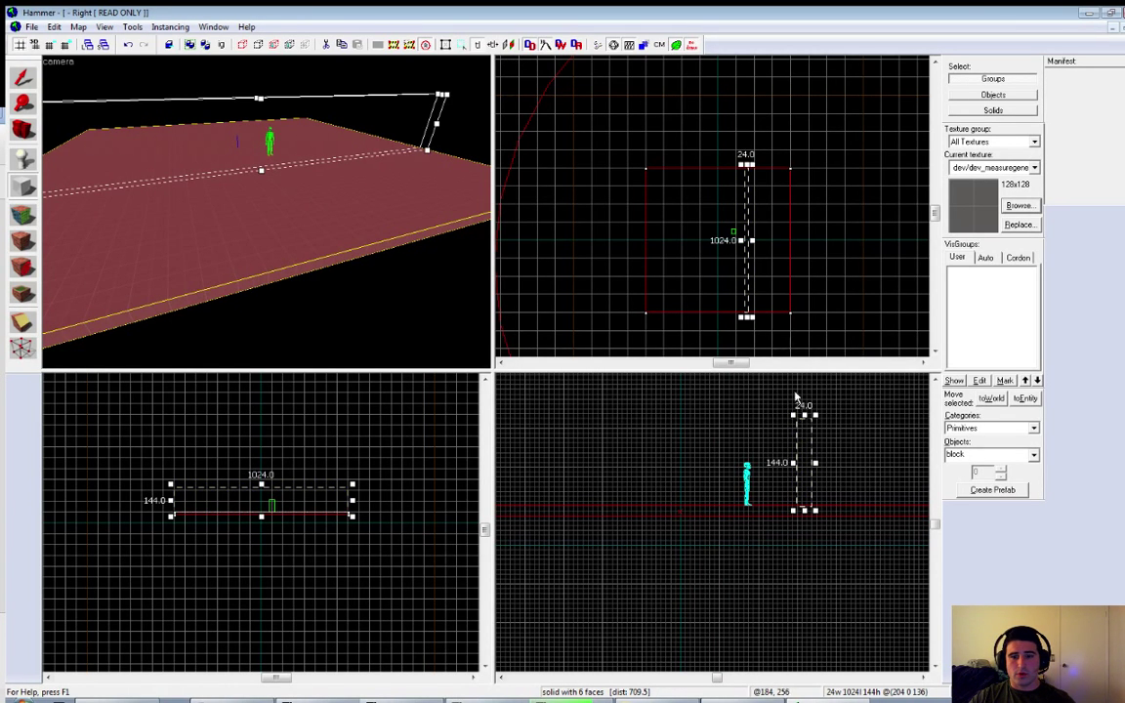
Step: Shorten the block outline from both ends to 240 units long and create it as a wall
scroll(764, 230, up, 2)
drag(738, 136, 738, 192)
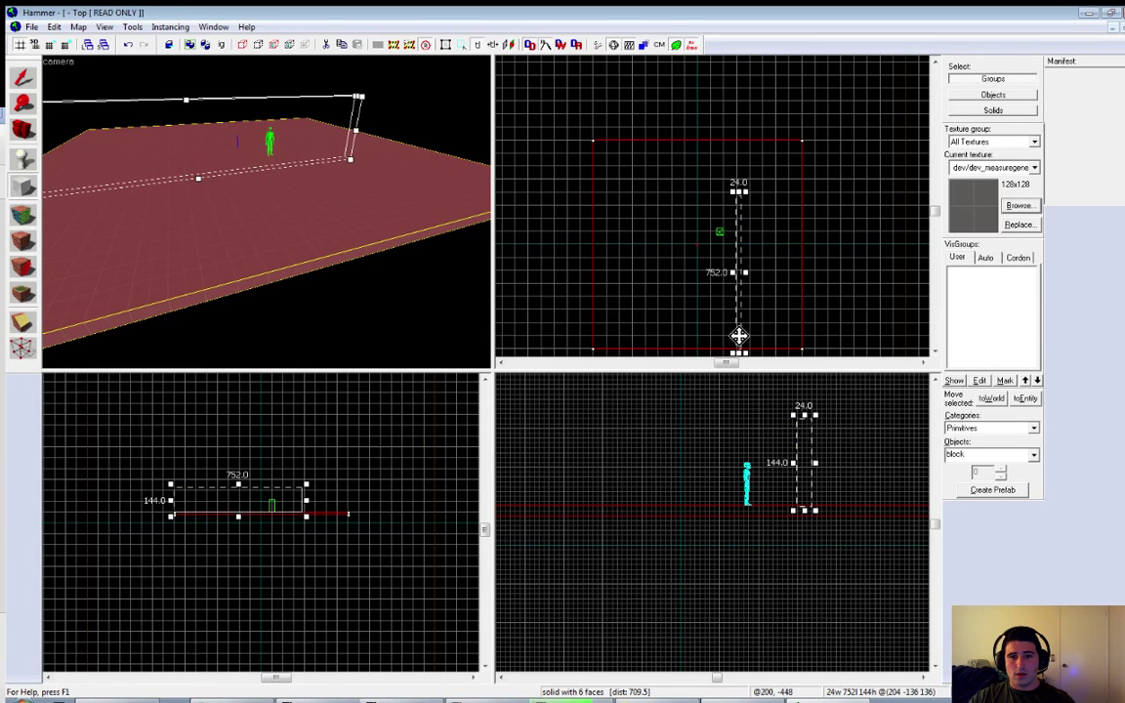
drag(738, 350, 740, 242)
scroll(752, 237, up, 2)
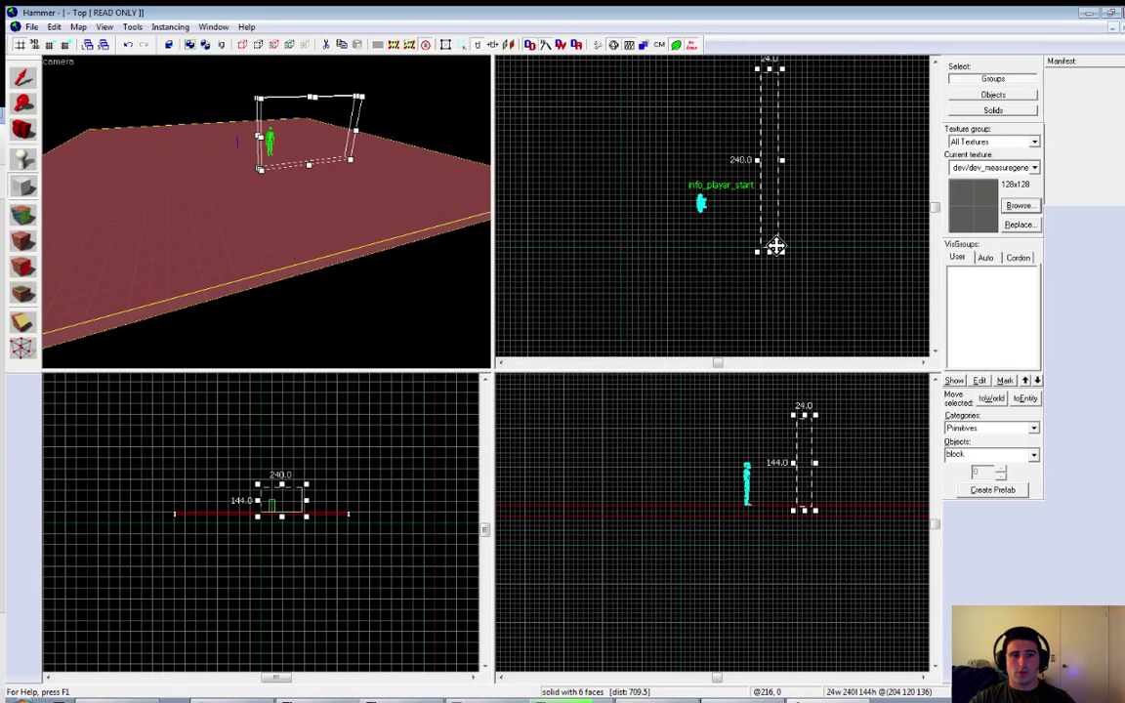
key(Return)
key(z)
key(w)
key(z)
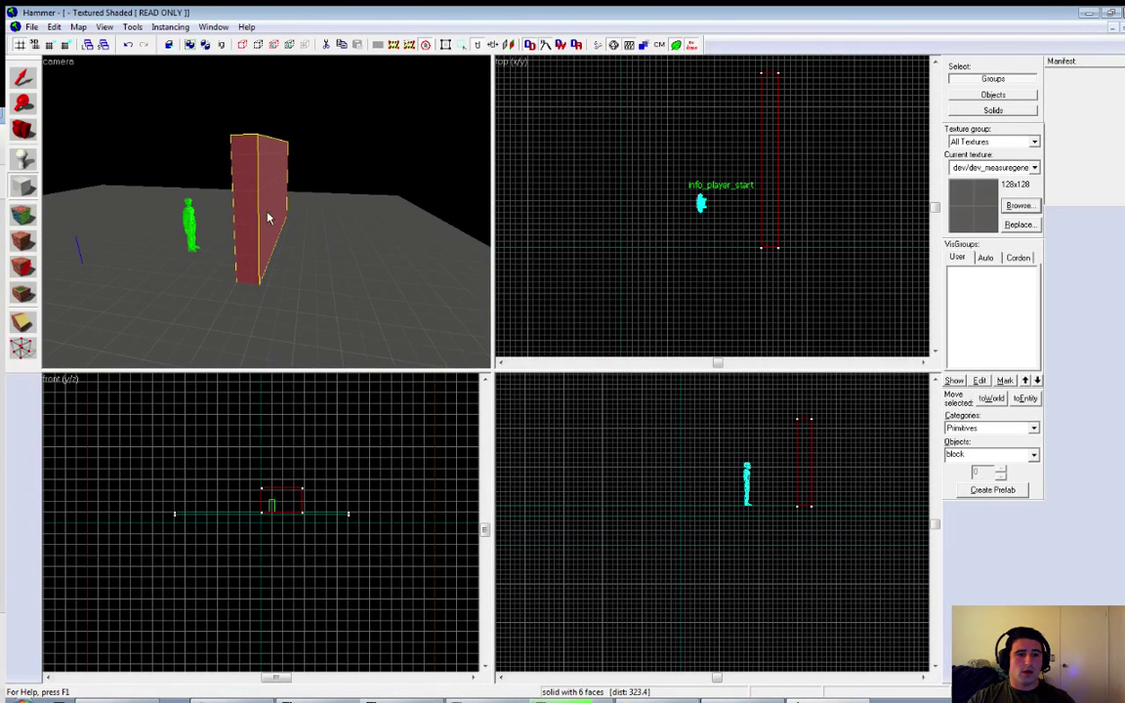
Step: Select the wall and floor individually and together, and examine where the wall's base meets the floor
click(23, 76)
click(227, 269)
click(244, 221)
click(253, 293)
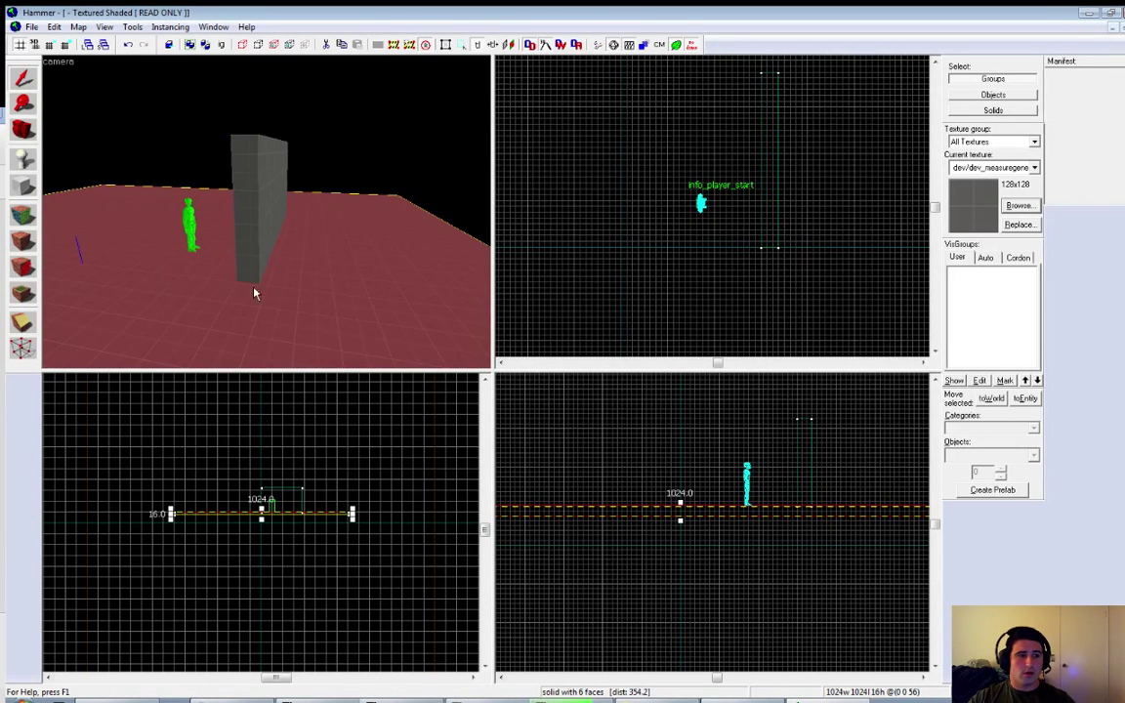
click(258, 182)
key(z)
key(z)
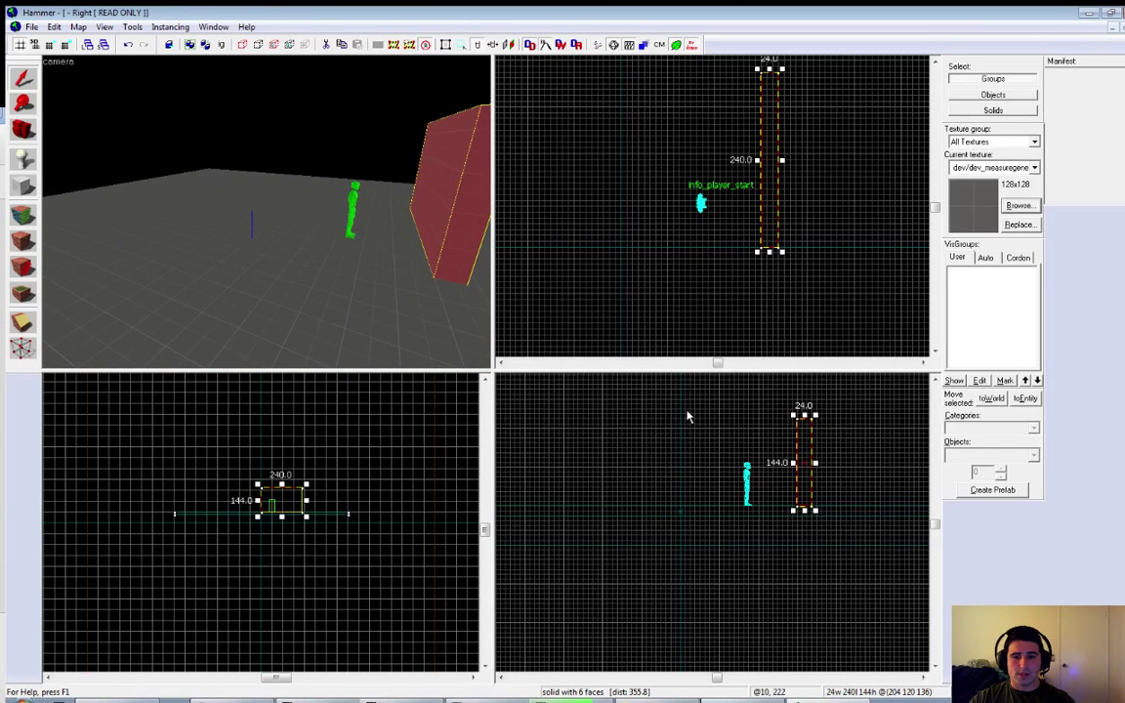
click(421, 295)
ctrl+click(463, 261)
scroll(808, 515, up, 7)
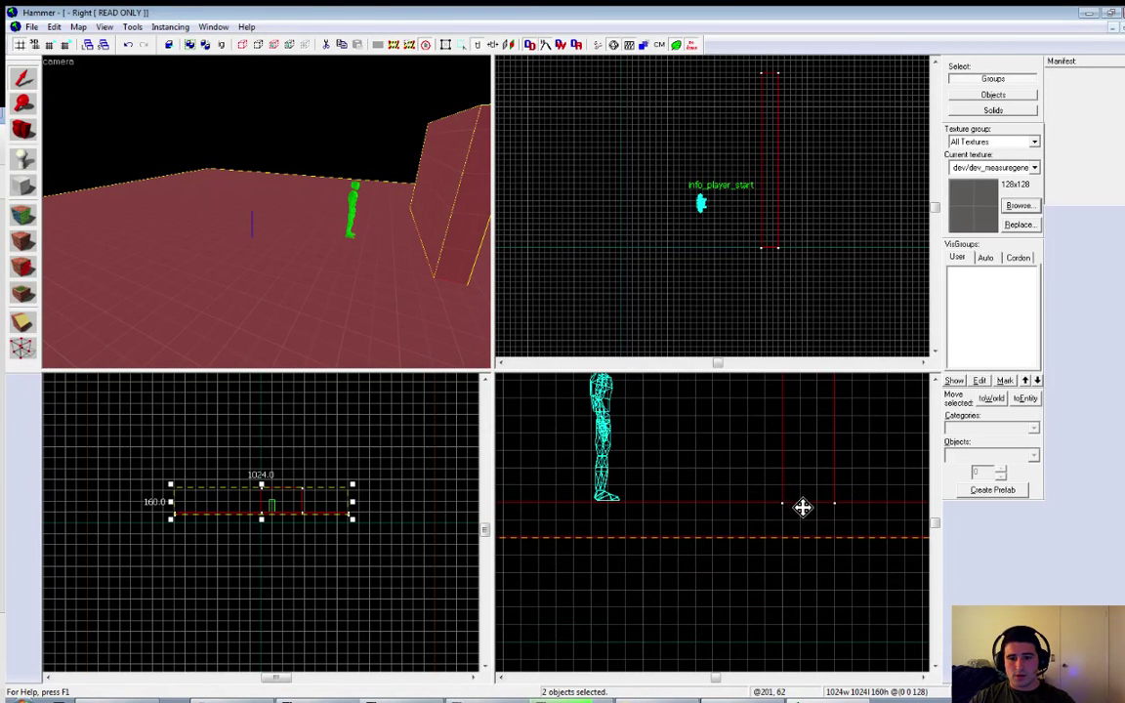
scroll(802, 507, down, 3)
Step: Apply the maps/afghanistan/afg_blendwall_02 texture to the wall's large face on the player start side
click(422, 218)
click(22, 213)
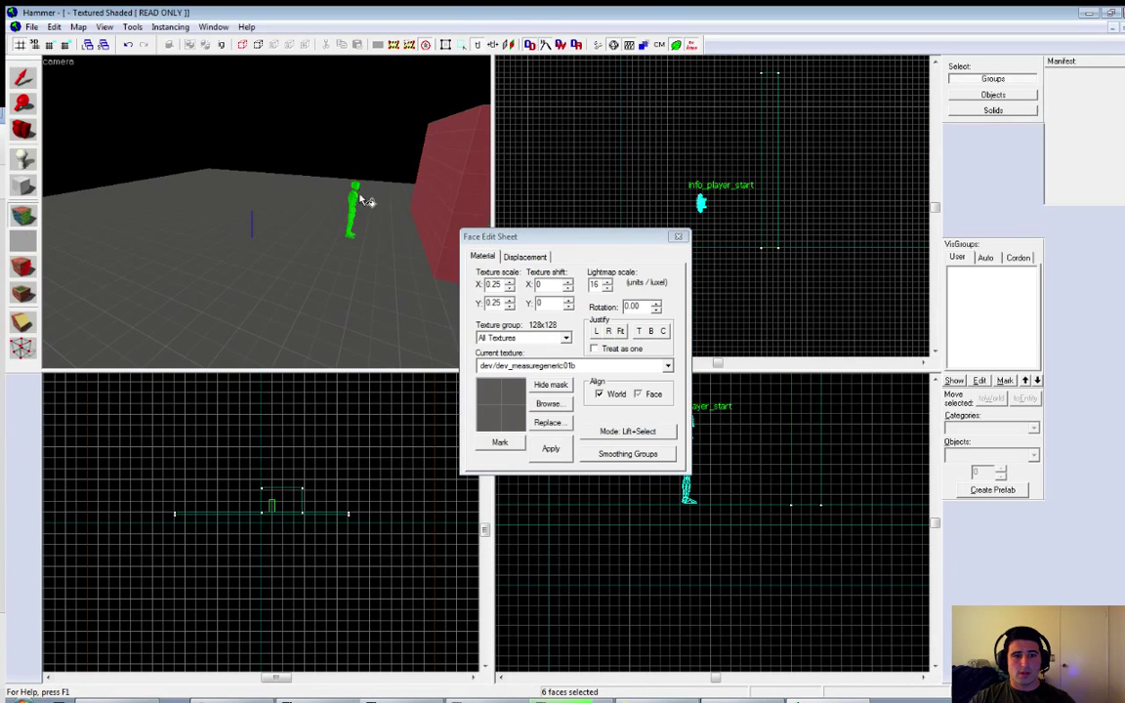
click(548, 403)
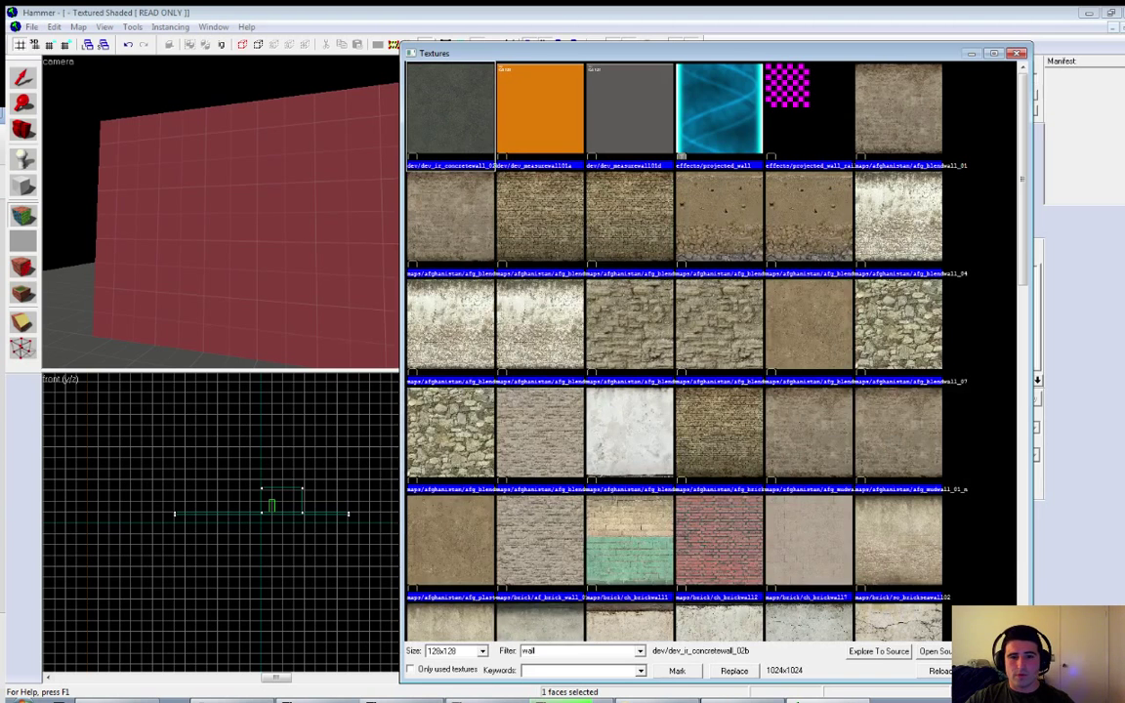
double_click(556, 460)
click(552, 451)
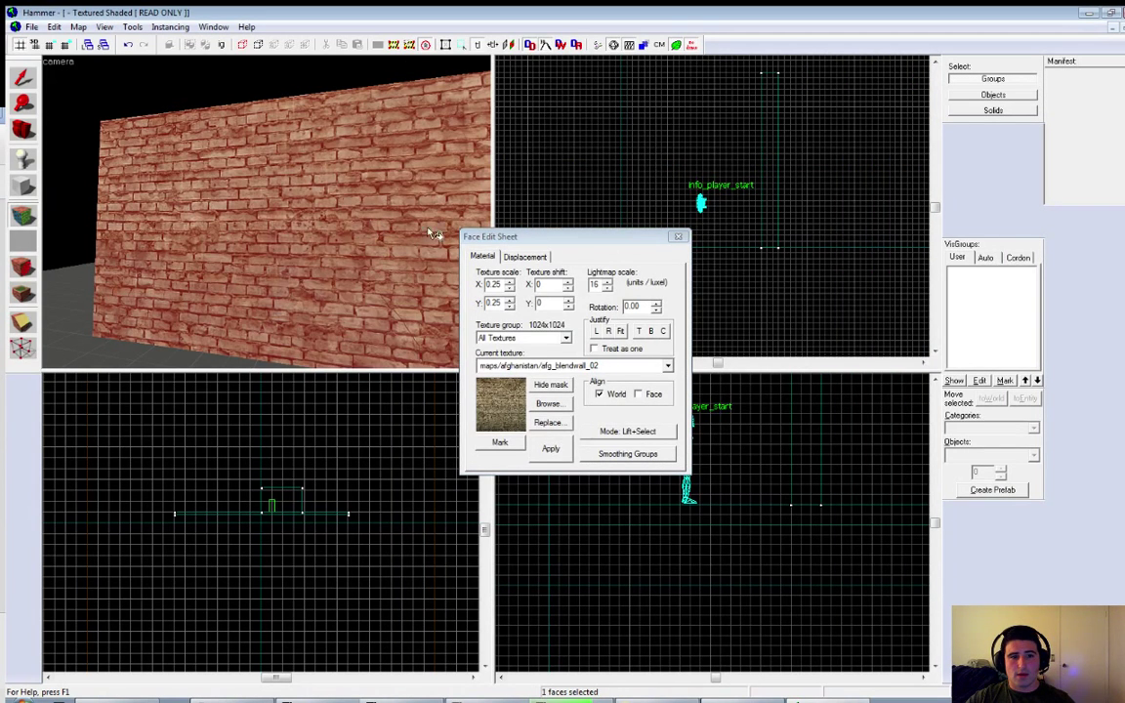
Step: Justify the brick texture to the bottom of the wall face and check it beside the player start
click(655, 332)
key(z)
key(s)
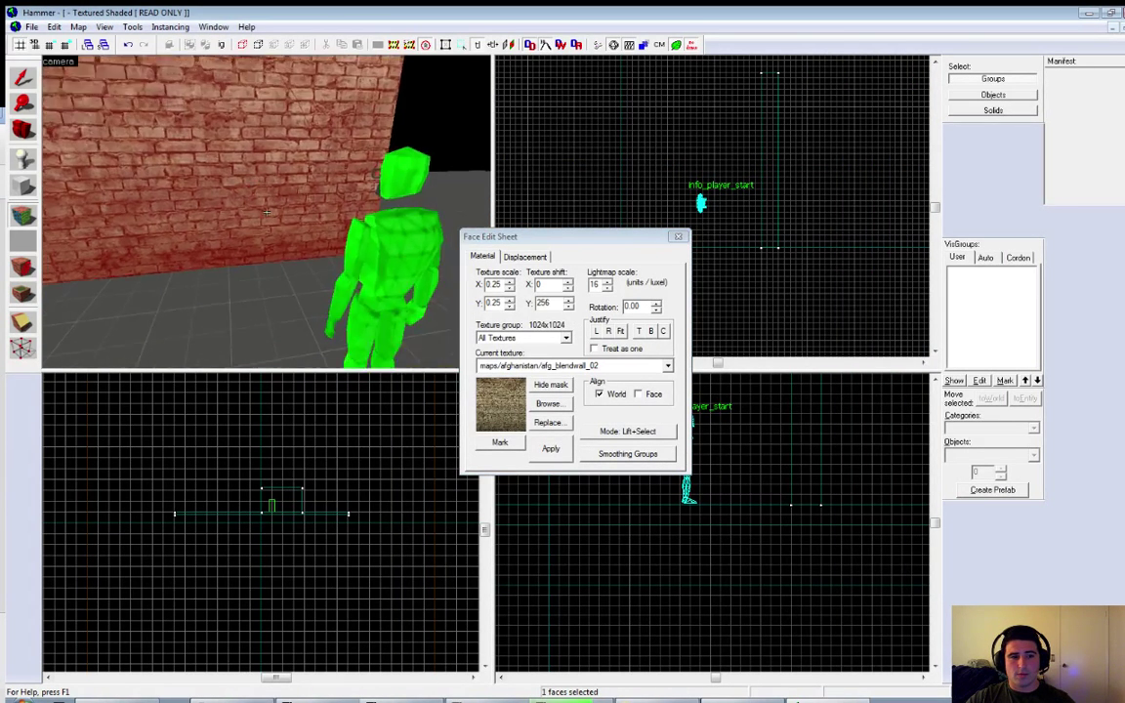
key(z)
click(308, 208)
Step: Select the brick wall and extend it lengthwise to 256 units
click(22, 77)
click(157, 127)
key(z)
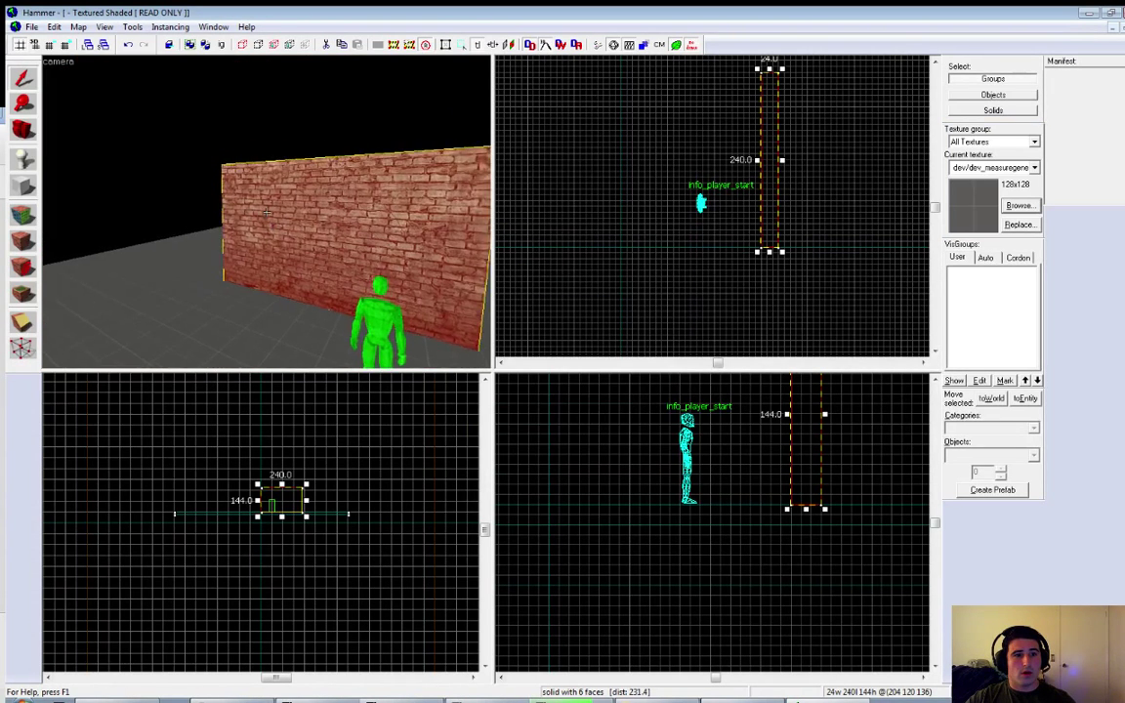
key(z)
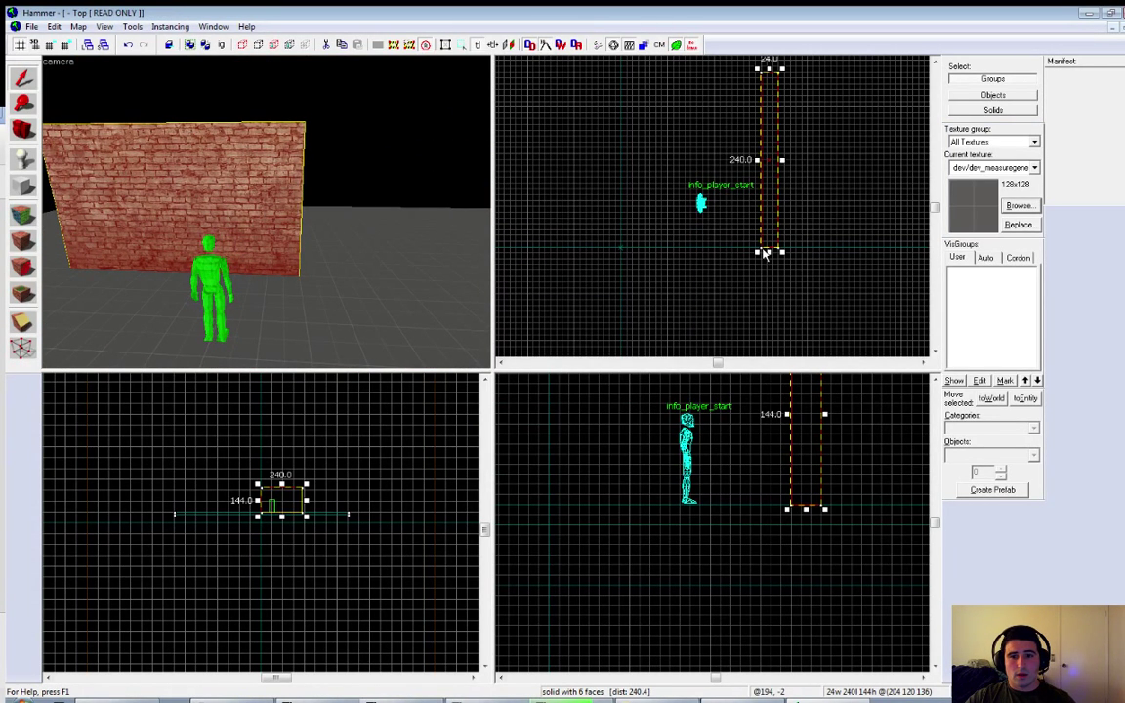
mouse_move(769, 249)
mouse_down()
mouse_move(776, 161)
mouse_move(773, 271)
mouse_move(778, 248)
mouse_move(782, 271)
mouse_move(783, 256)
mouse_up()
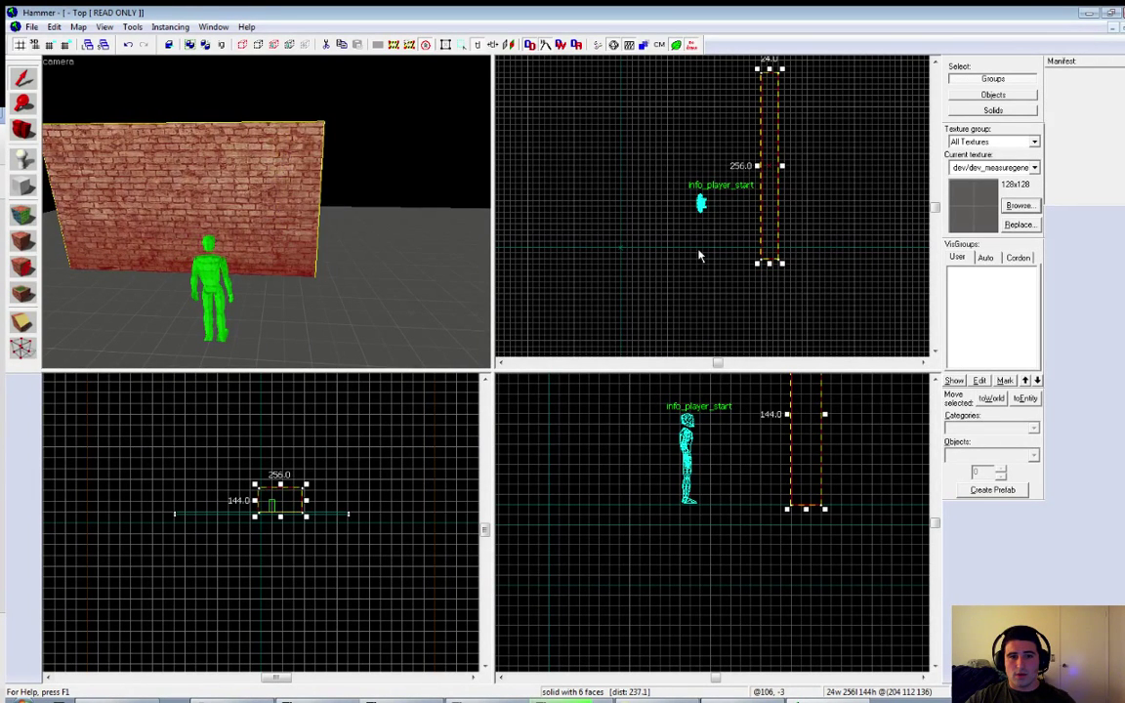
Step: Duplicate the brick wall segment and place the copy end to end with the original
scroll(267, 212, down, 3)
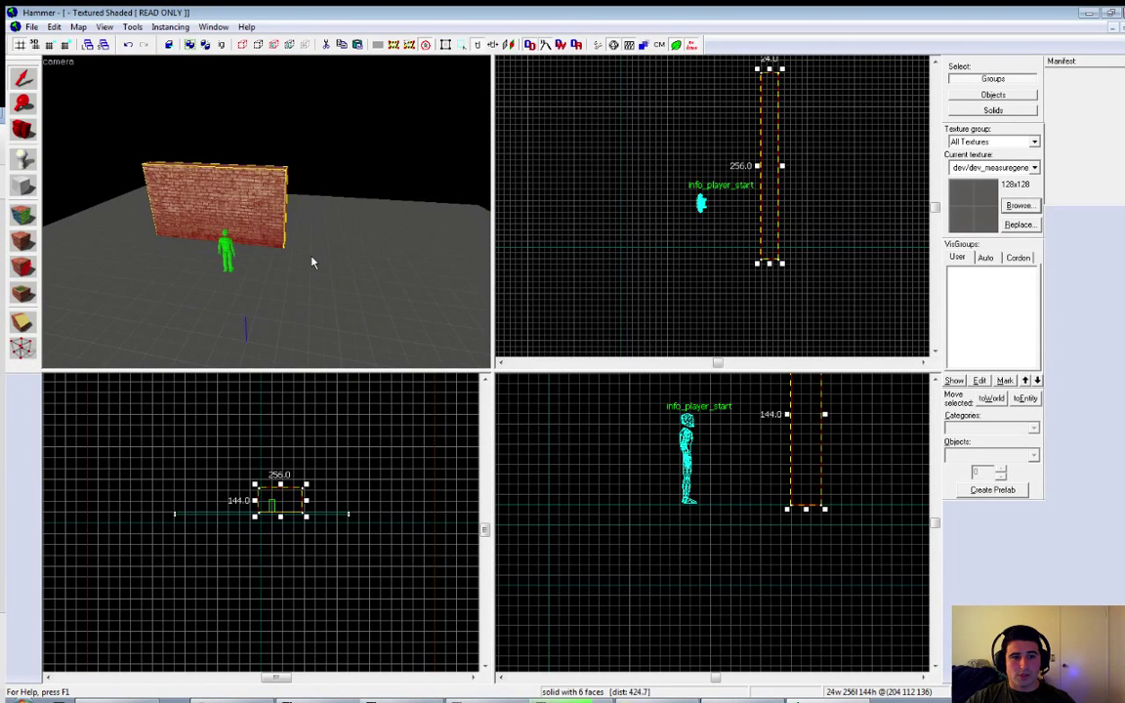
key(ctrl+v)
drag(745, 240, 765, 284)
scroll(292, 213, up, 1)
Step: Duplicate both brick wall segments and place the copy above the originals, leaving a 16-unit vertical gap
ctrl+click(249, 207)
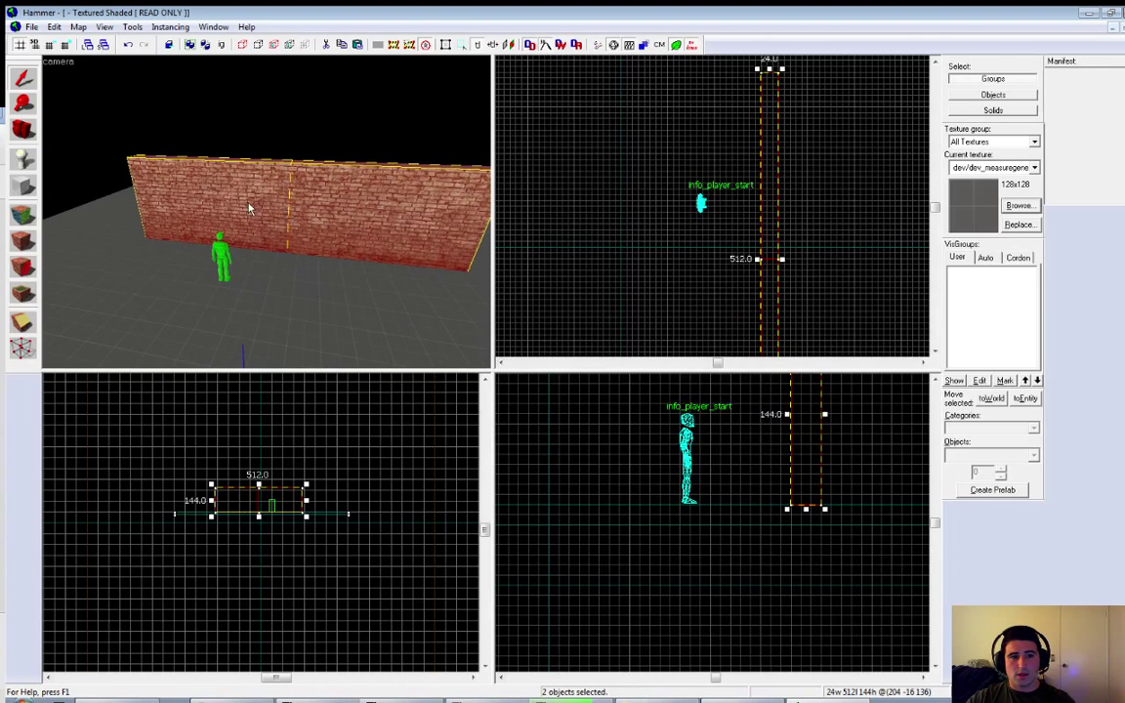
key(ctrl+c)
key(ctrl+v)
scroll(794, 435, down, 4)
scroll(789, 408, up, 2)
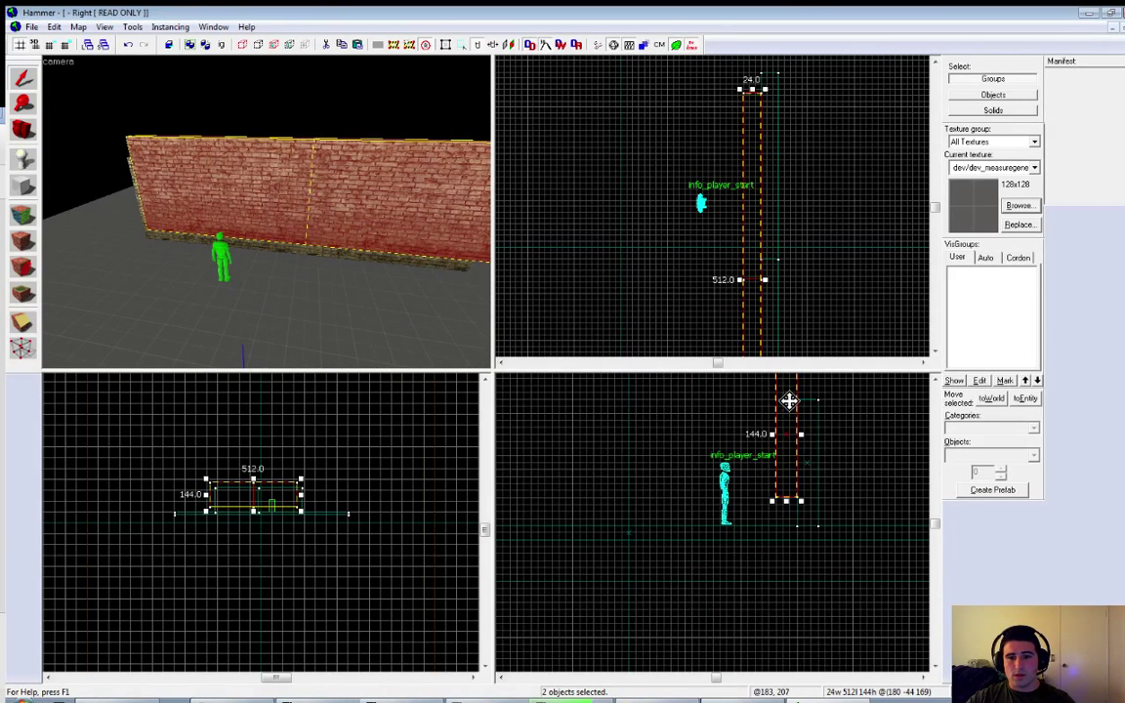
mouse_move(789, 401)
mouse_down()
mouse_move(807, 352)
mouse_move(805, 388)
mouse_up()
scroll(812, 471, up, 3)
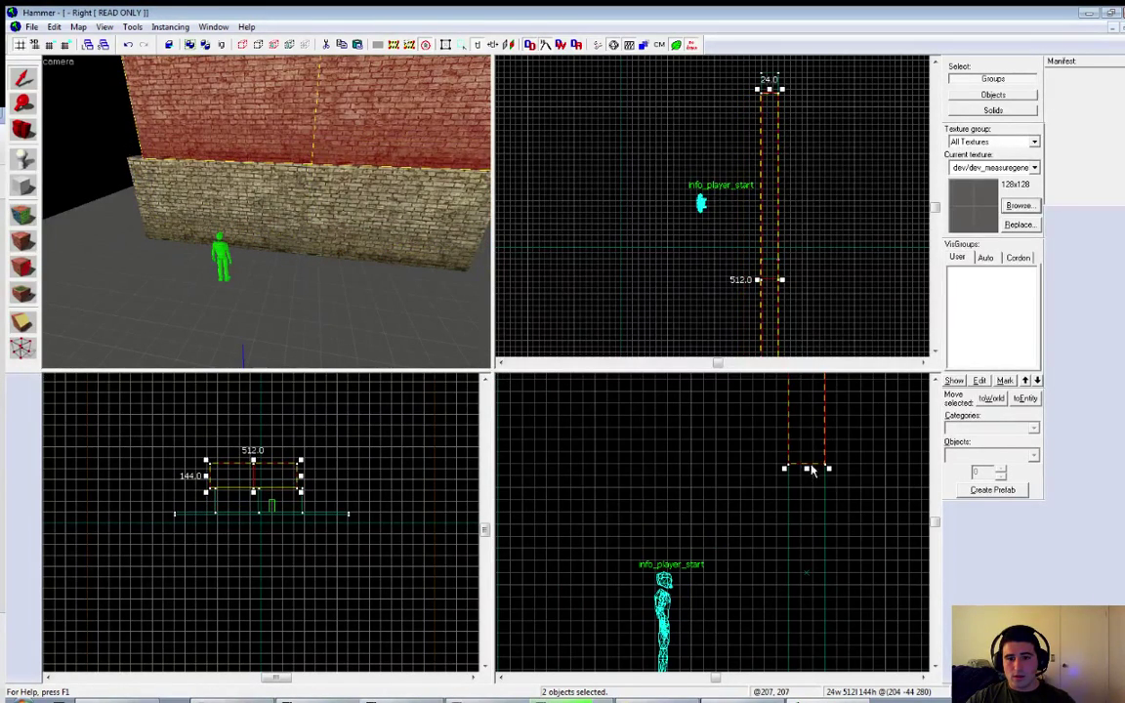
drag(810, 471, 807, 430)
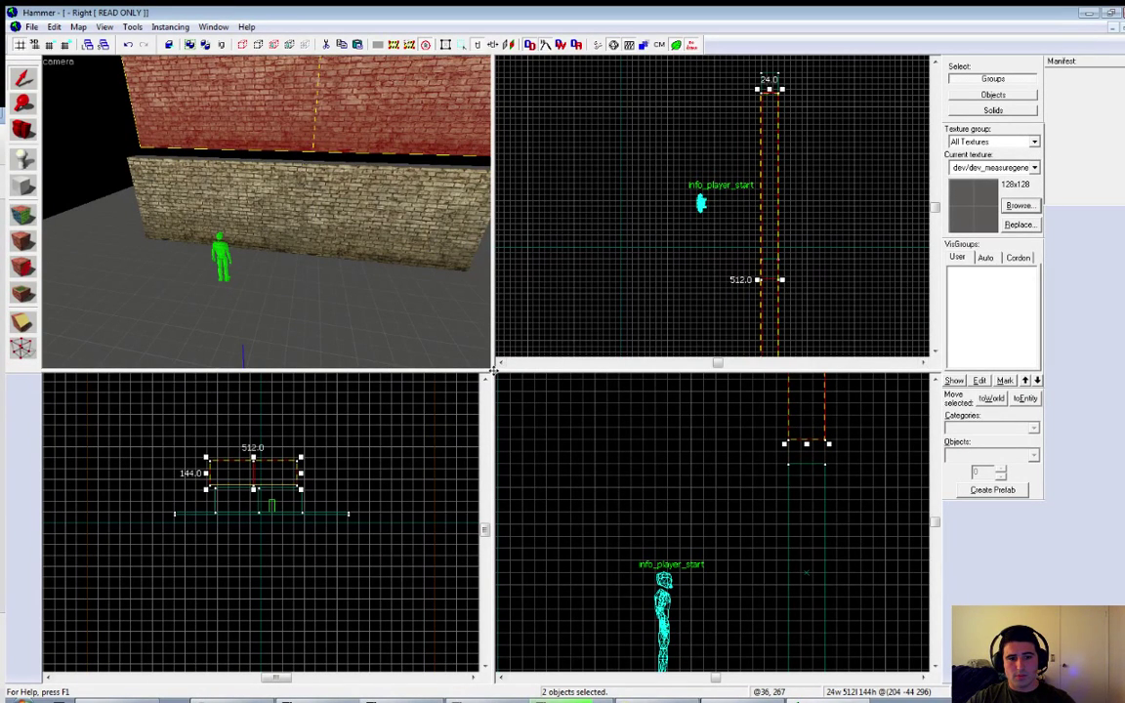
Step: Align the upper wall's ends lengthwise with the ends of the lower wall
drag(492, 369, 351, 356)
scroll(786, 451, up, 2)
scroll(786, 452, down, 2)
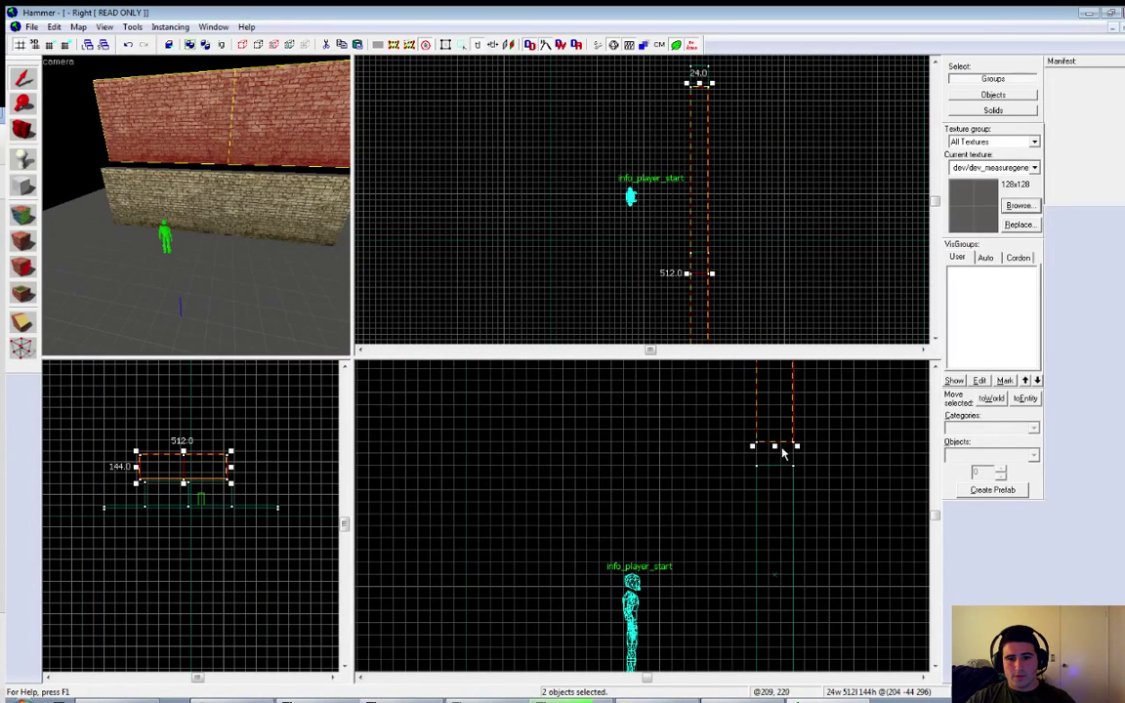
scroll(783, 452, up, 1)
scroll(781, 452, down, 1)
scroll(780, 452, up, 2)
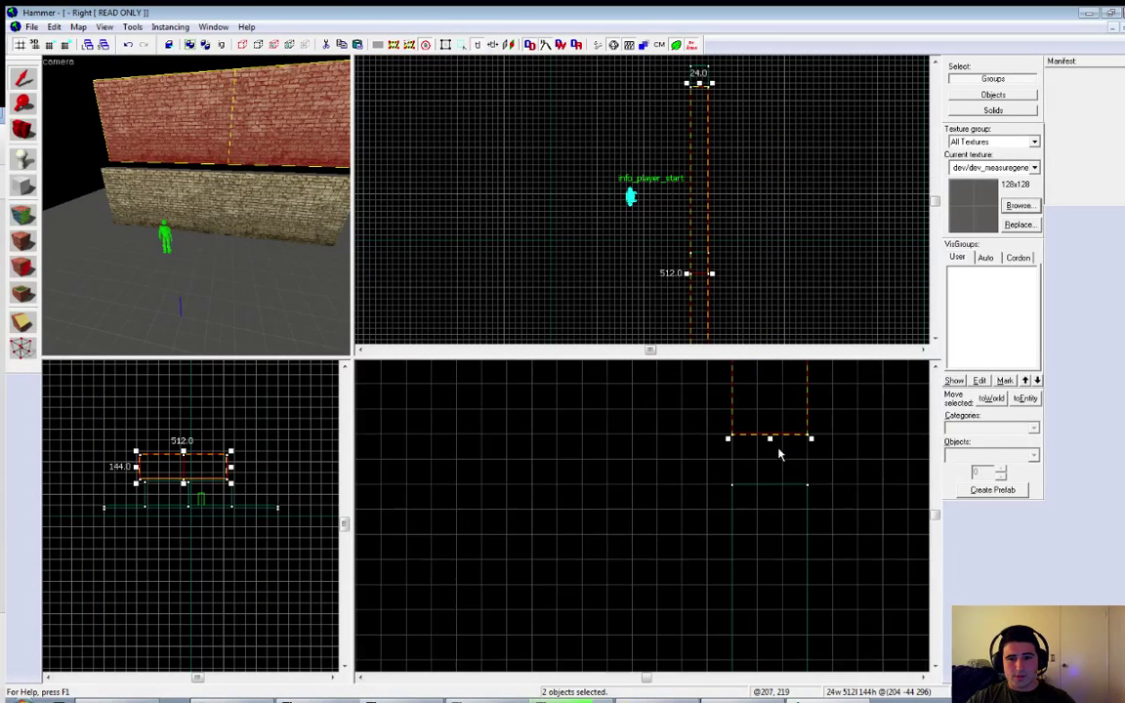
scroll(779, 452, down, 2)
scroll(778, 453, up, 1)
scroll(778, 453, up, 1)
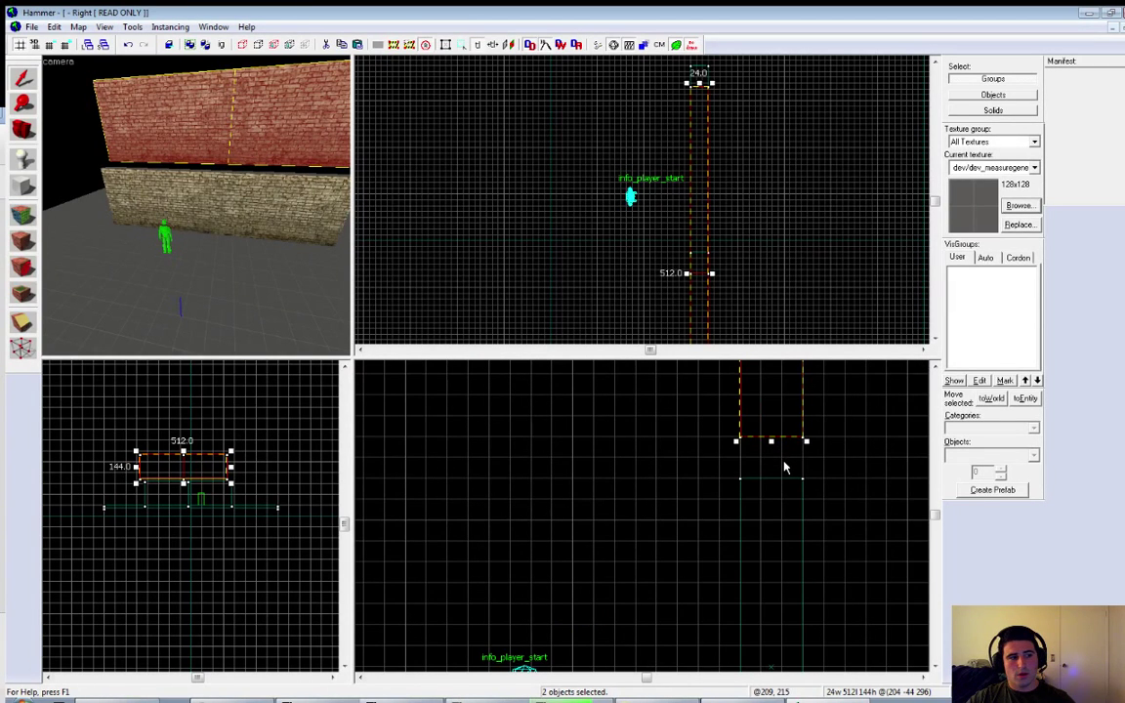
scroll(783, 466, down, 1)
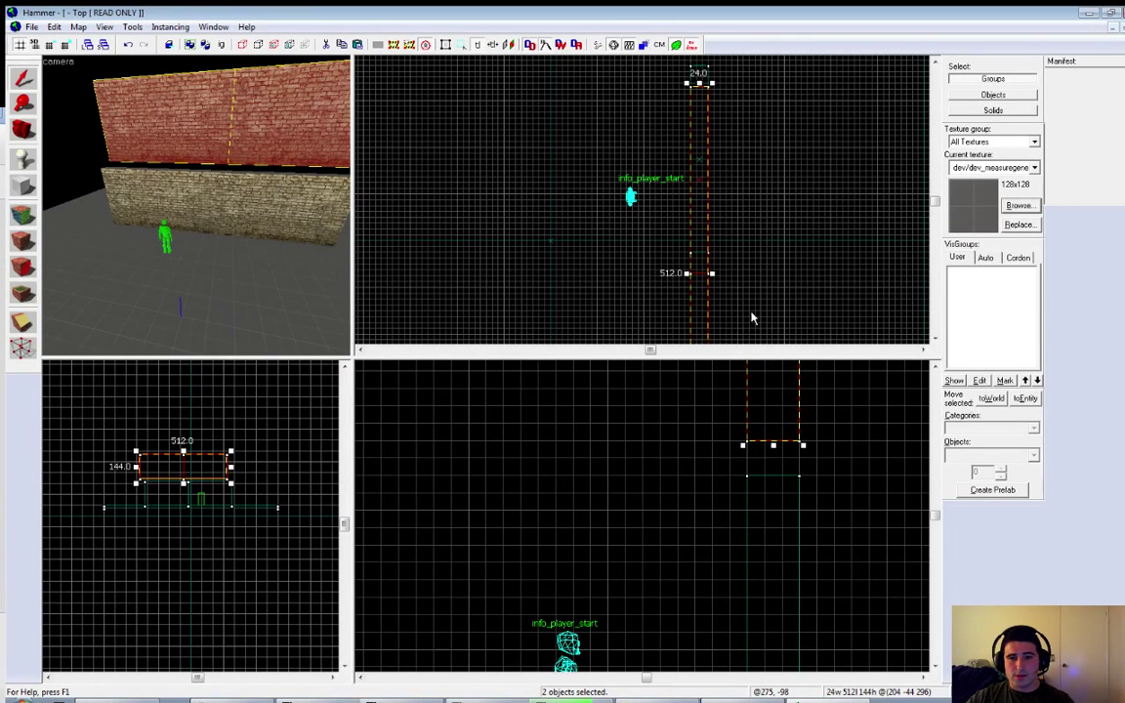
scroll(714, 279, up, 2)
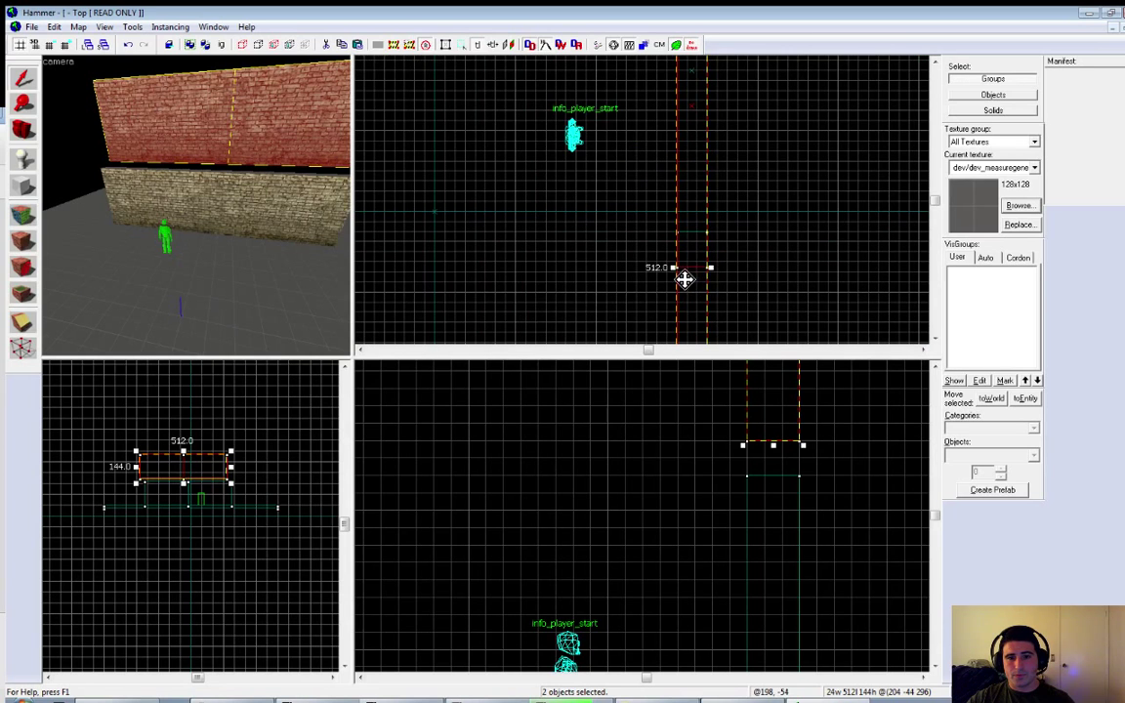
drag(682, 276, 690, 244)
scroll(122, 196, up, 5)
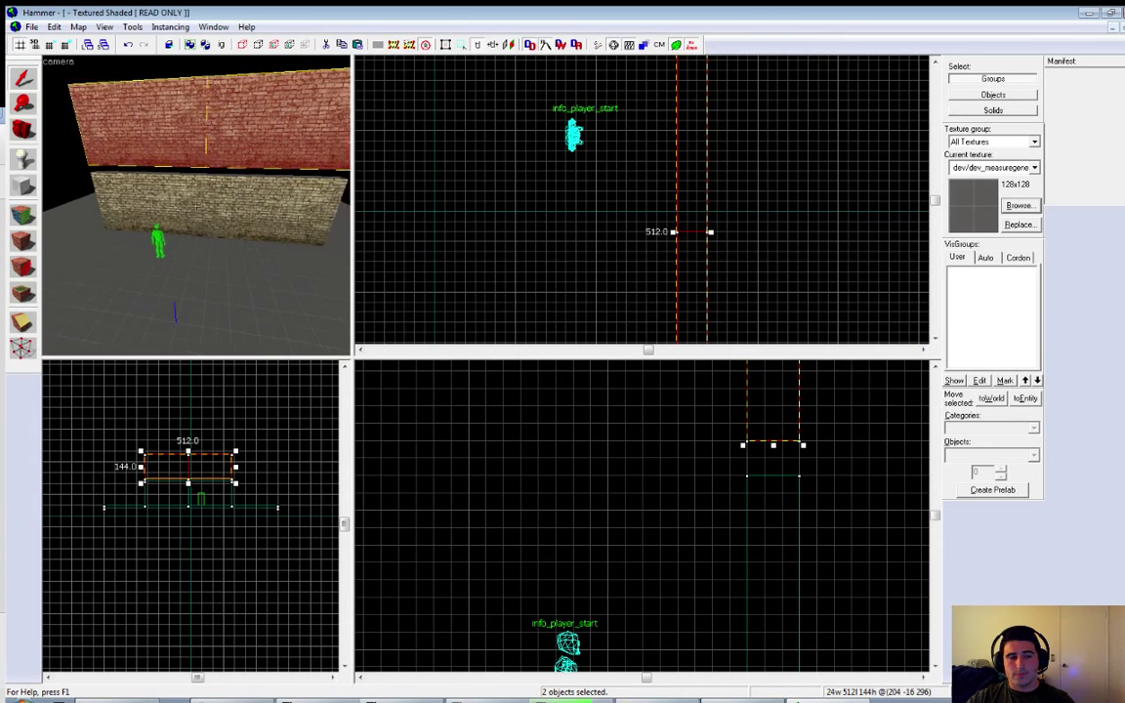
Step: Try to fill the gap between the walls with a duplicate of the lower segments clipped to a 16-unit-high strip
click(119, 196)
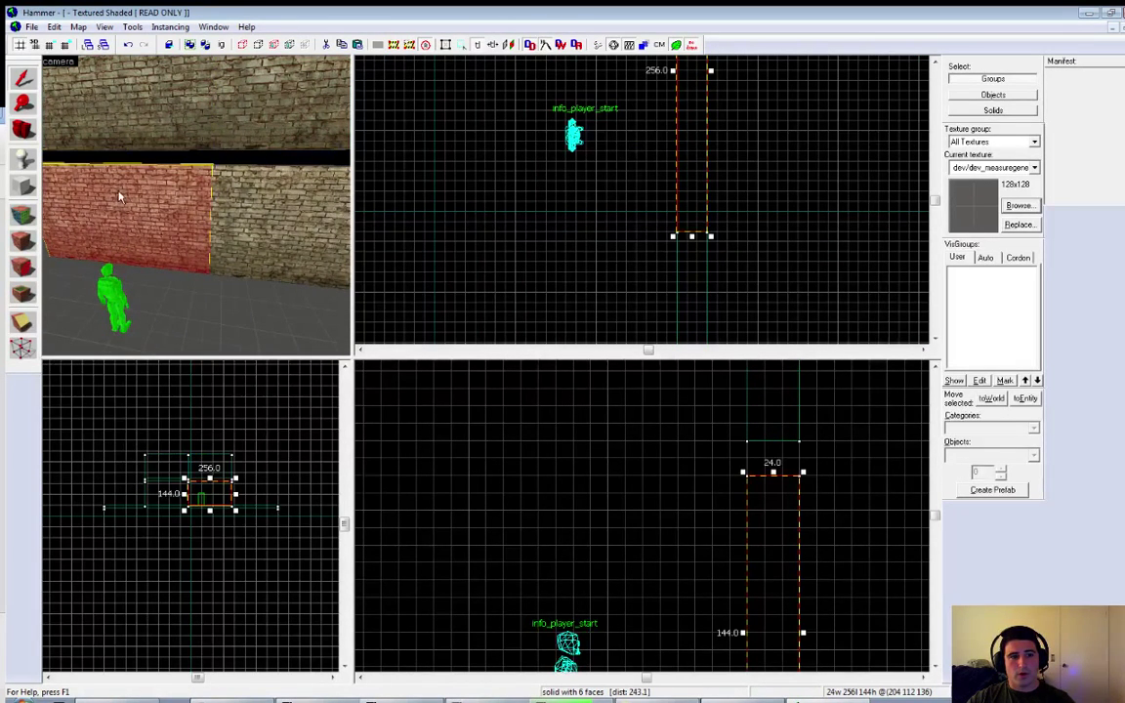
ctrl+click(275, 208)
key(ctrl+c)
key(ctrl+v)
mouse_move(724, 462)
mouse_down()
mouse_move(772, 457)
mouse_move(758, 440)
mouse_move(729, 440)
mouse_up()
click(24, 323)
key(Return)
drag(783, 476, 848, 475)
key(Return)
click(23, 77)
Step: Check the strip's alignment at the wall end and delete the strip from the gap
scroll(699, 209, down, 1)
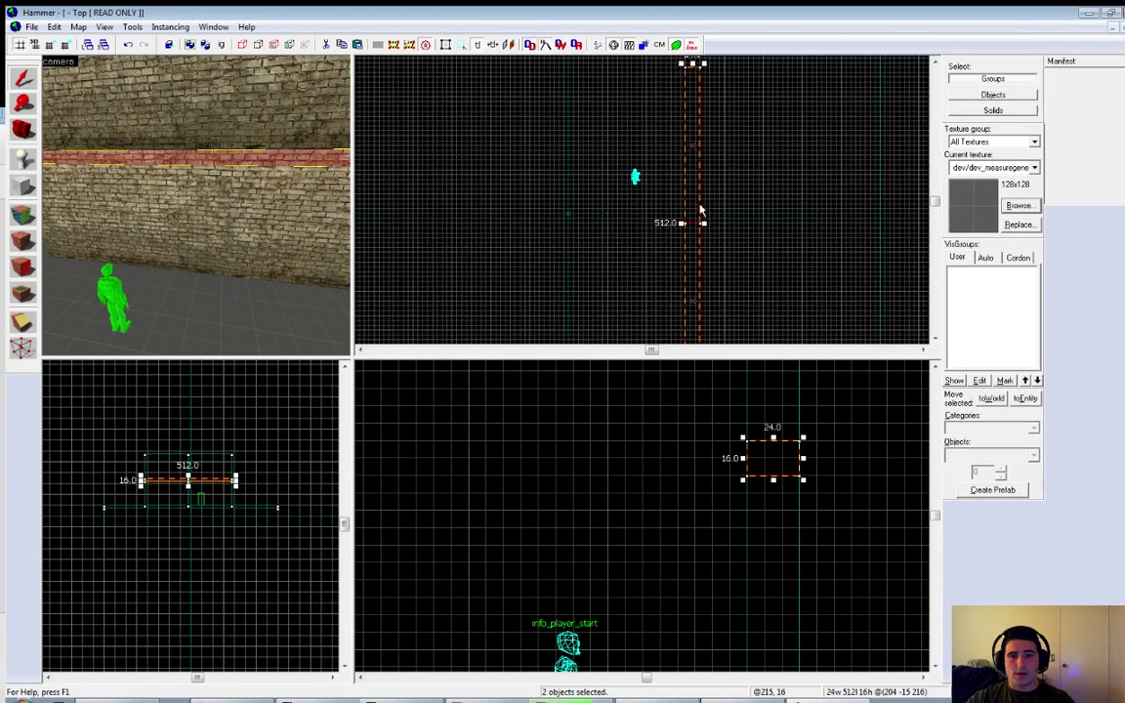
scroll(700, 209, down, 6)
scroll(698, 150, up, 6)
scroll(695, 151, up, 5)
key(z)
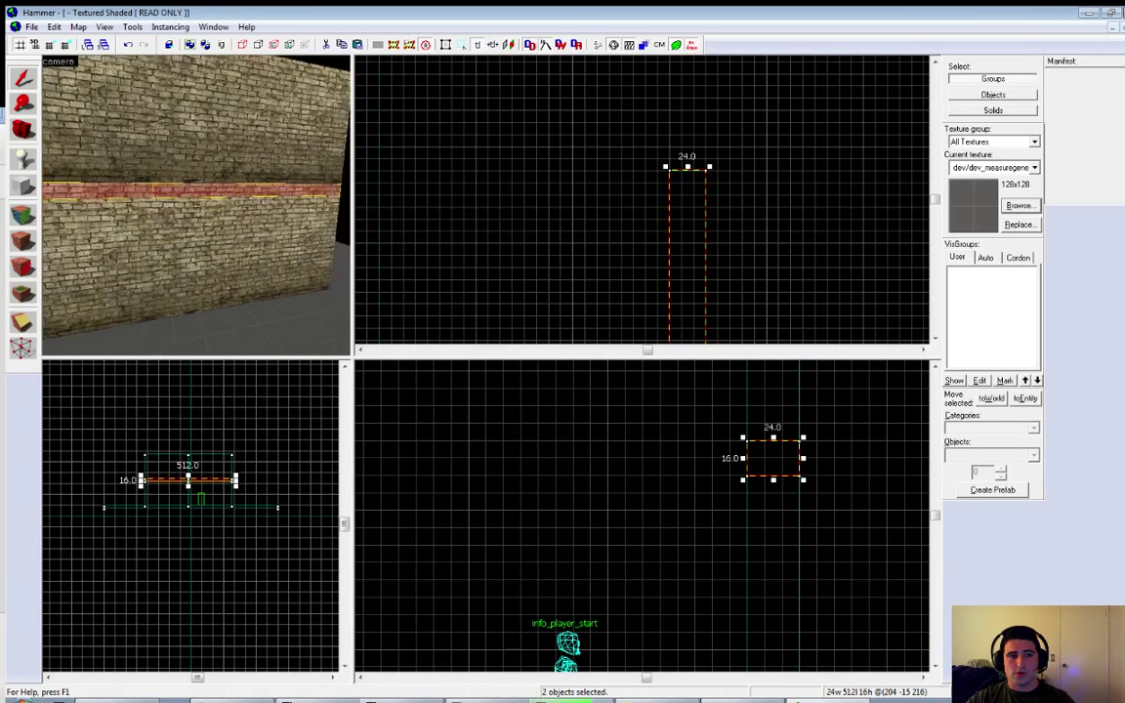
key(z)
click(202, 200)
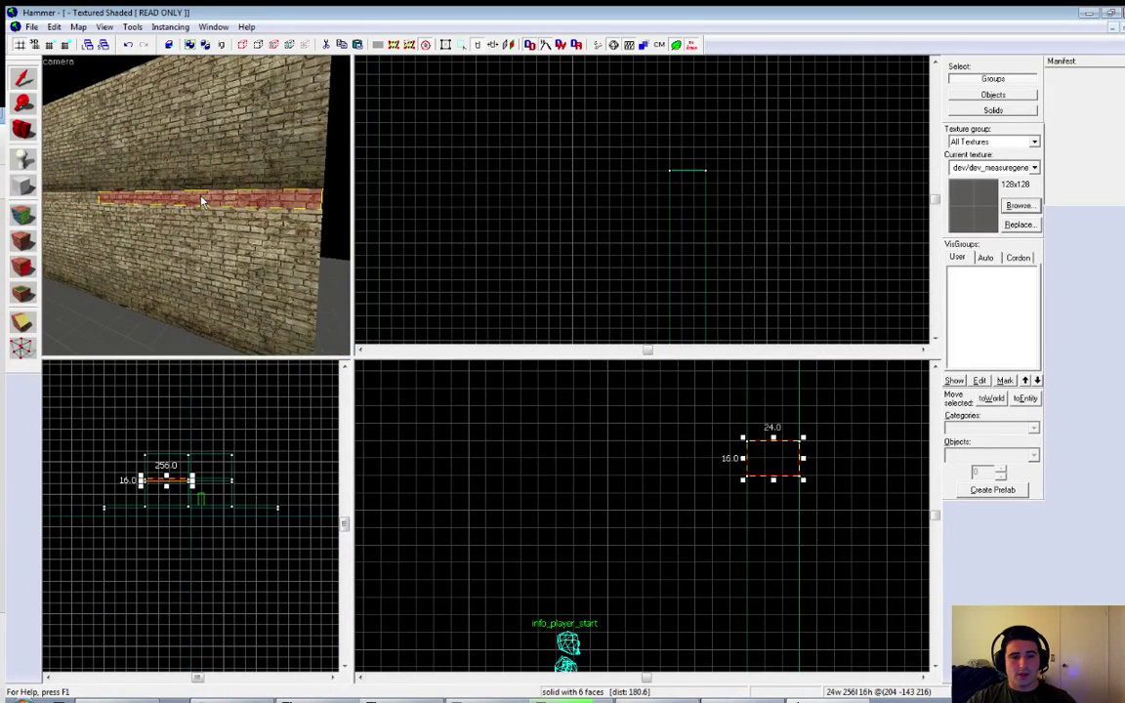
key(Delete)
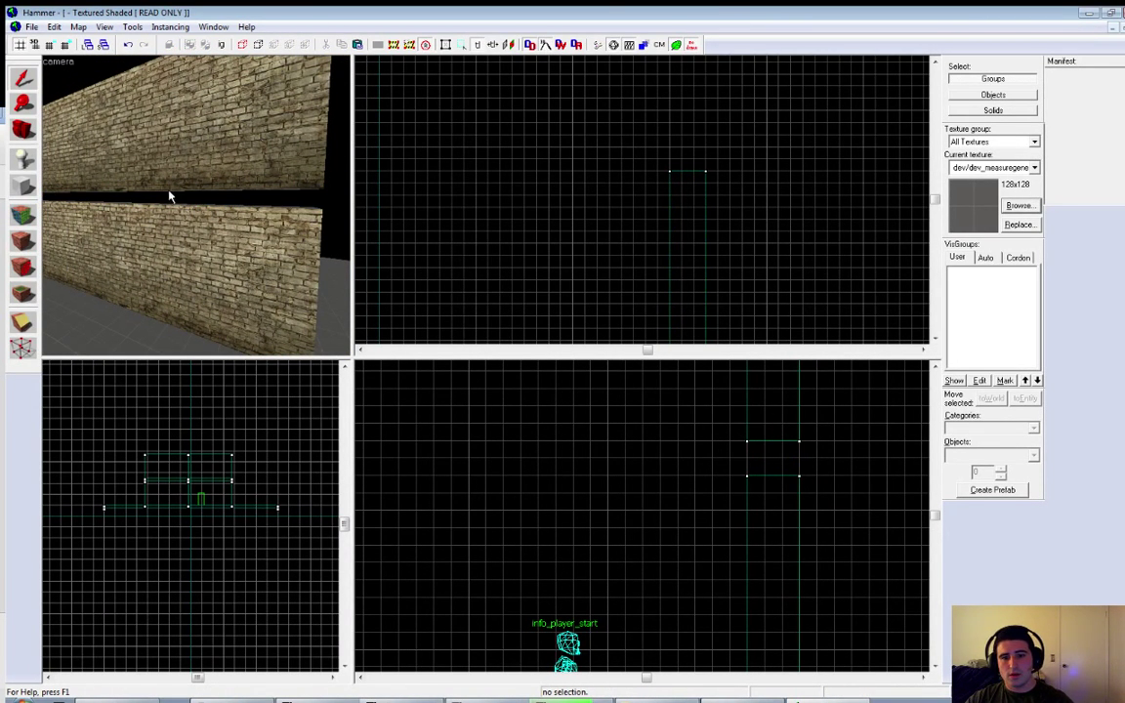
Step: Select both lower brick wall segments and paste a duplicate of them
click(181, 237)
key(Down)
ctrl+click(157, 207)
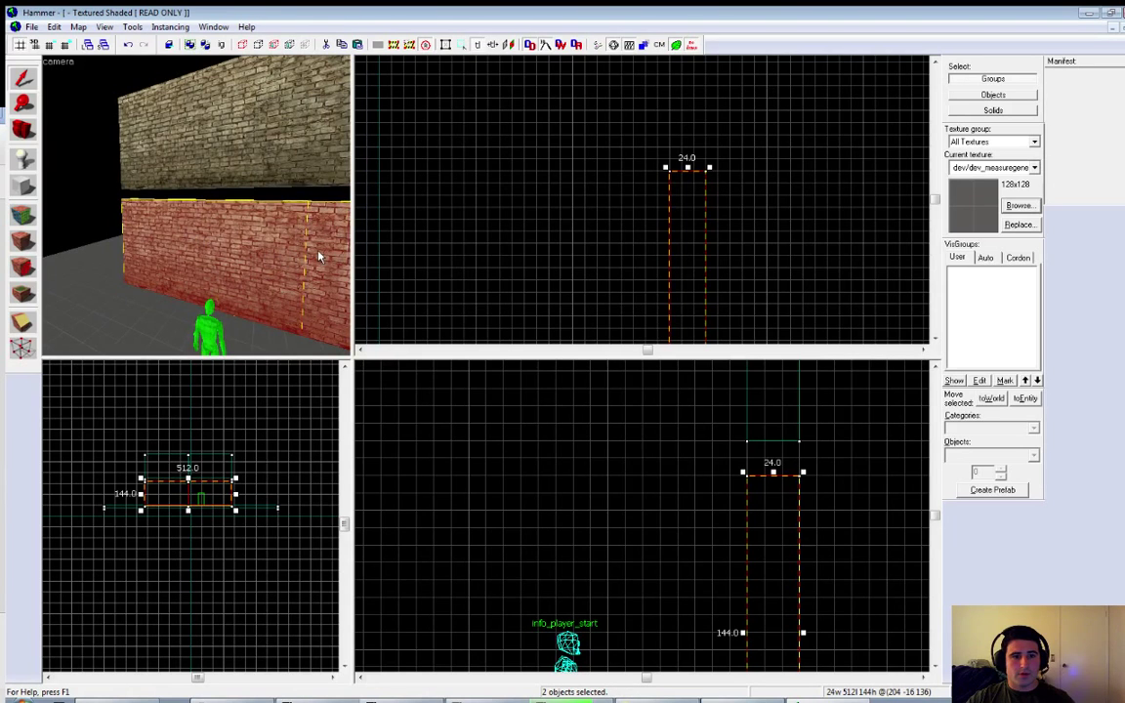
drag(299, 257, 202, 149)
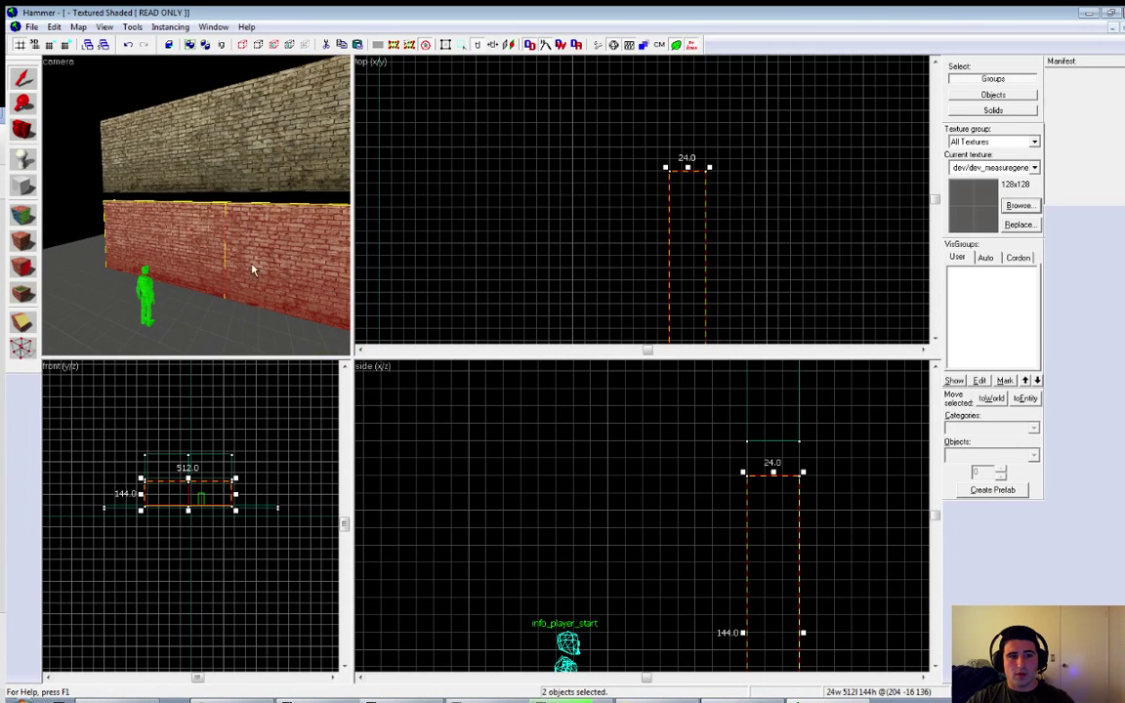
key(d)
key(ctrl+c)
key(ctrl+v)
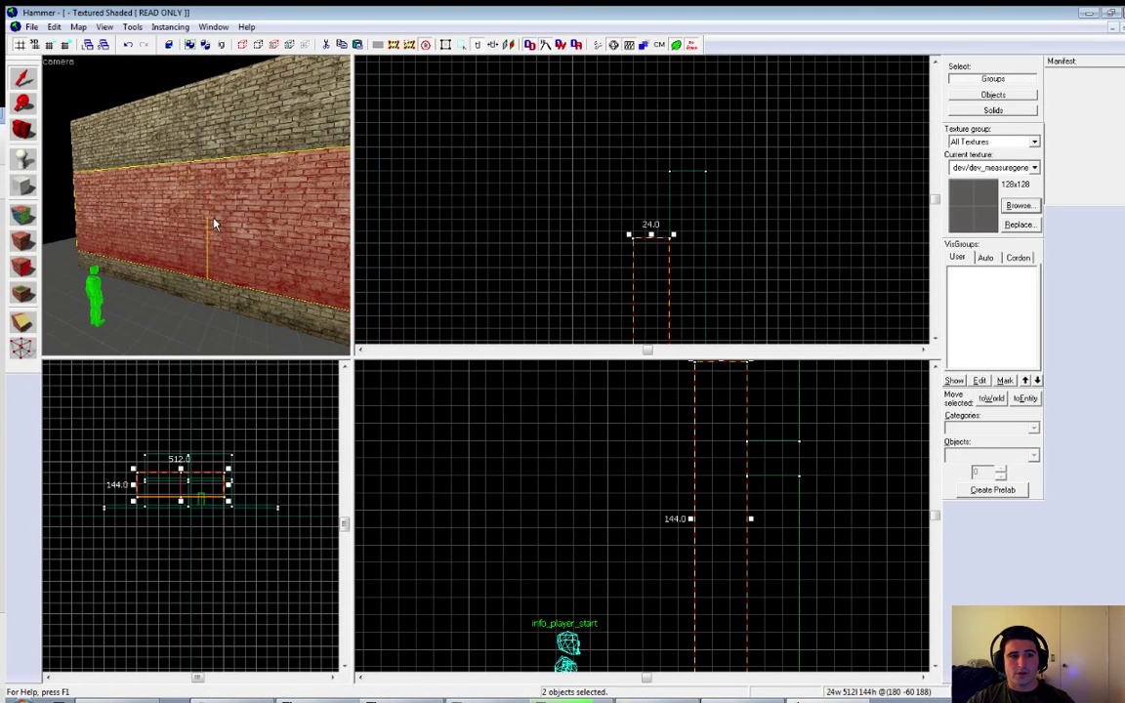
key(ctrl+z)
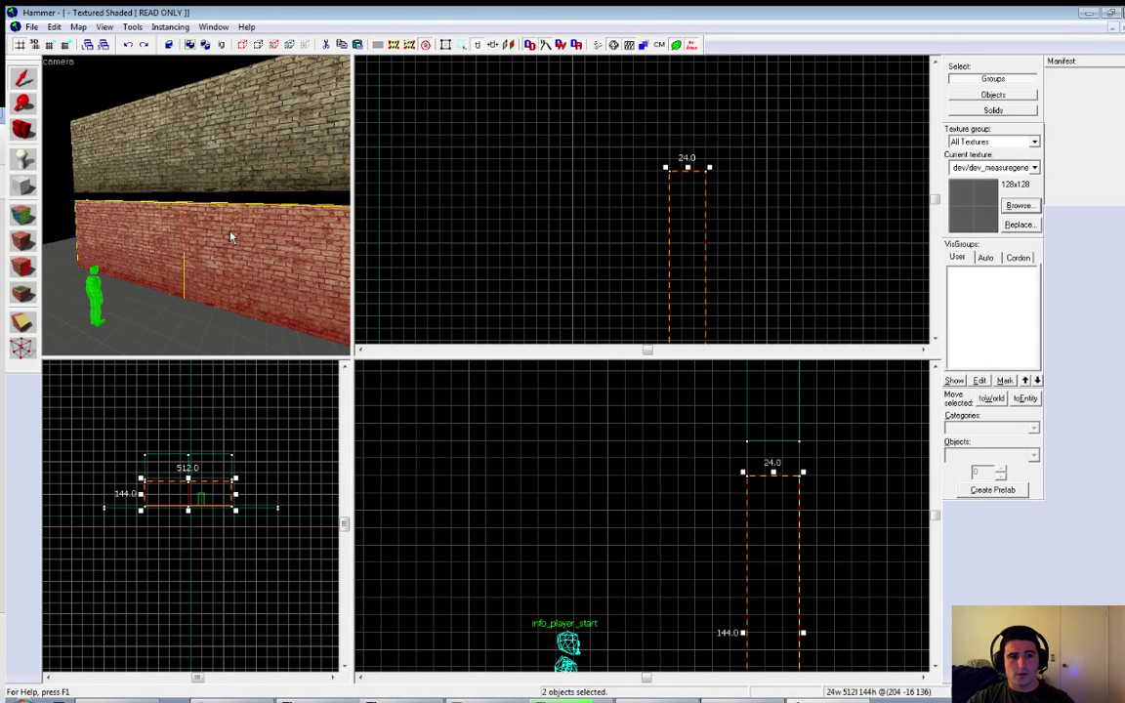
key(ctrl+v)
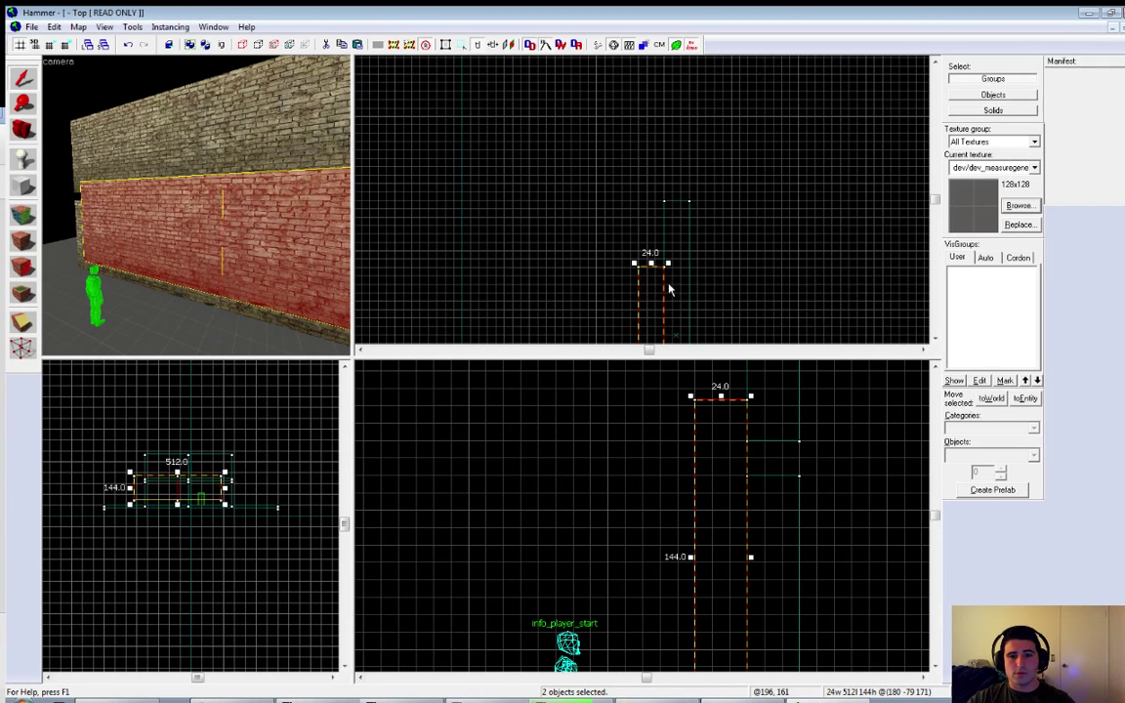
Step: Align the duplicated segments with the wall in the top view and raise them to span the gap
drag(659, 305, 677, 233)
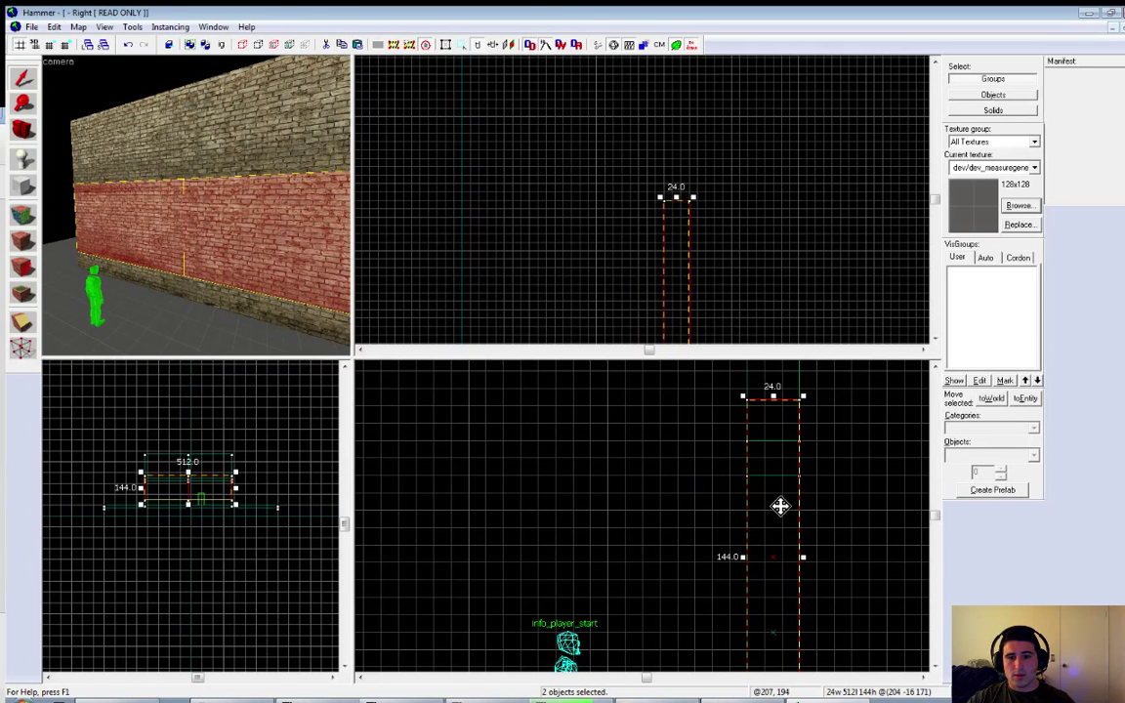
mouse_move(781, 504)
mouse_down()
mouse_move(748, 453)
mouse_move(771, 461)
mouse_up()
scroll(778, 472, up, 3)
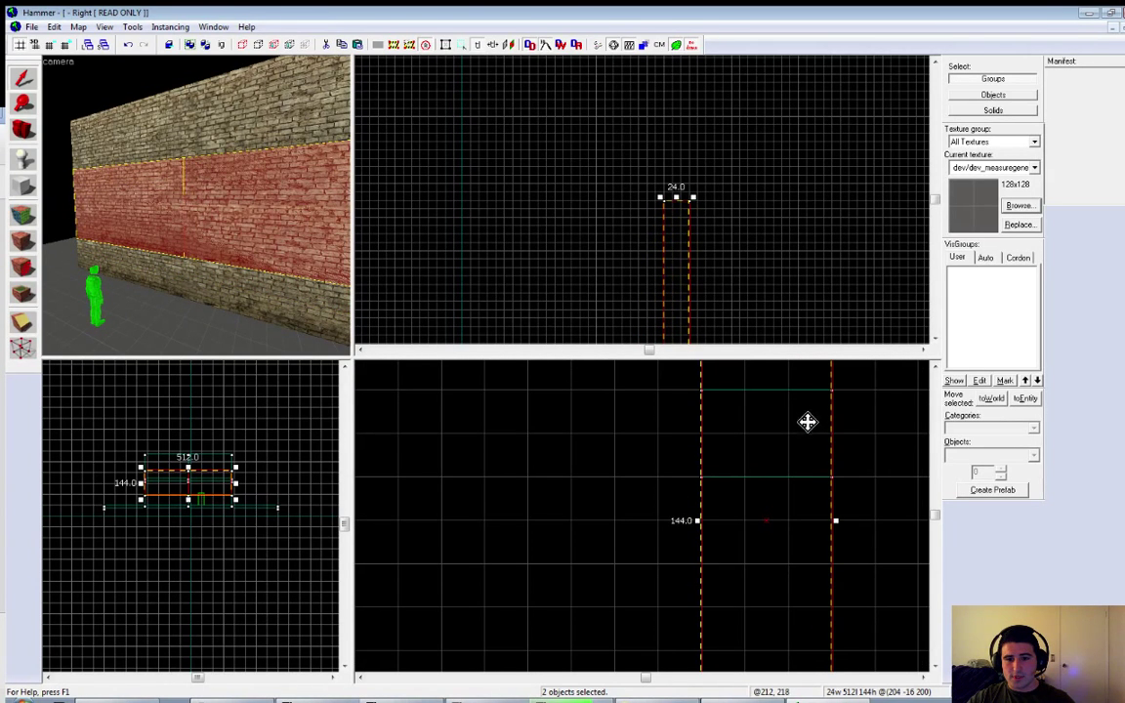
Step: Clip the duplicated segments along the gap's upper and lower edges, keeping only the 16-unit-high strip
drag(827, 359, 818, 143)
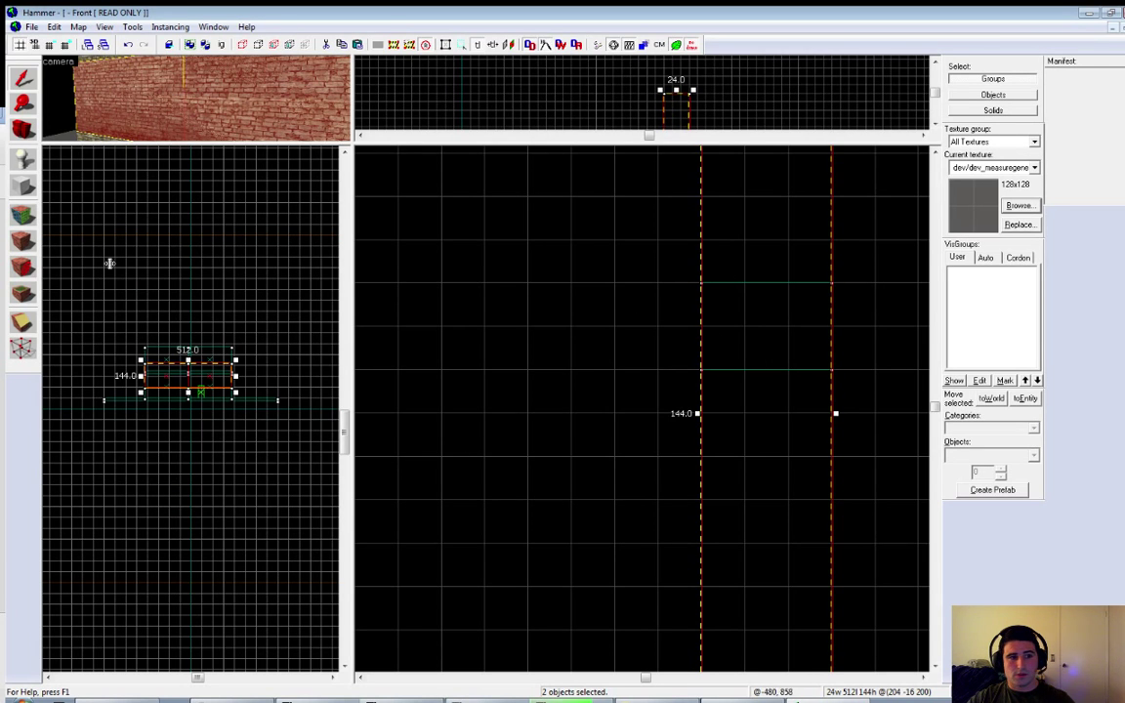
click(25, 324)
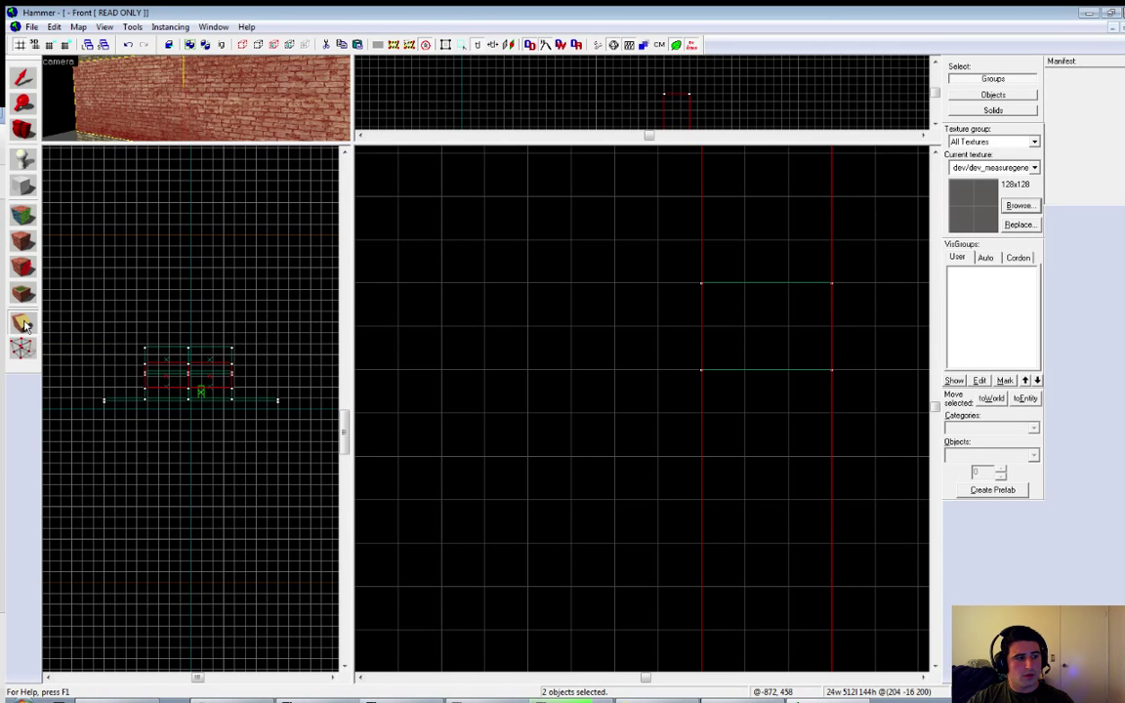
drag(697, 282, 615, 287)
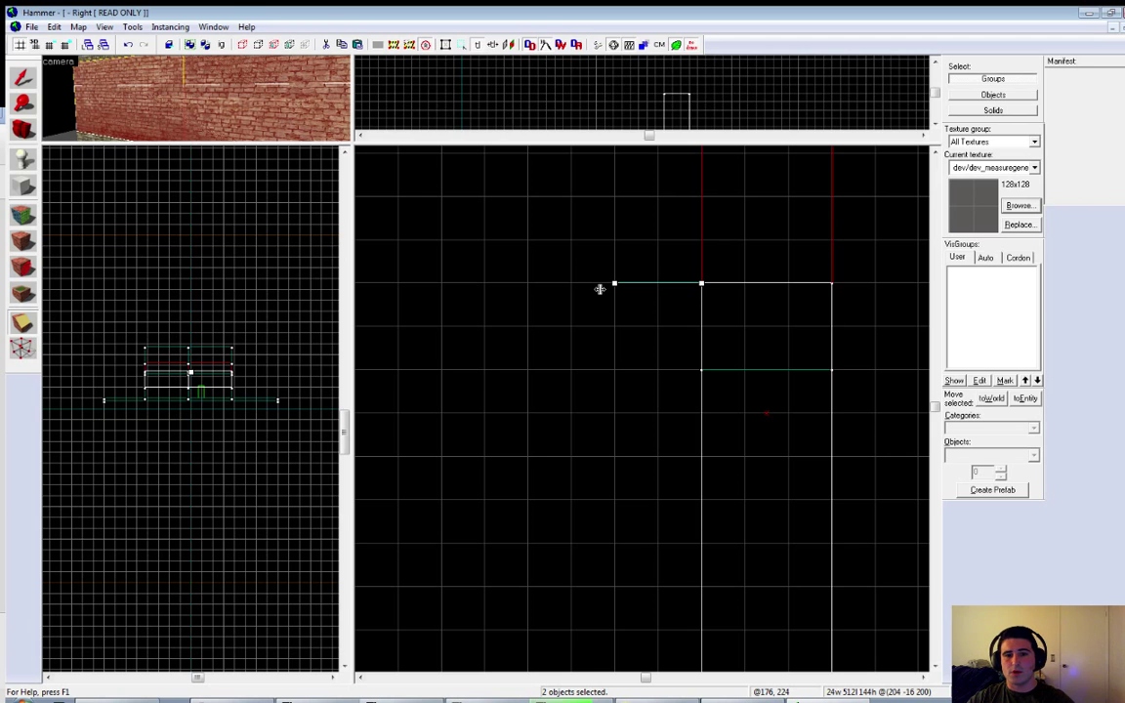
key(Return)
drag(701, 370, 831, 371)
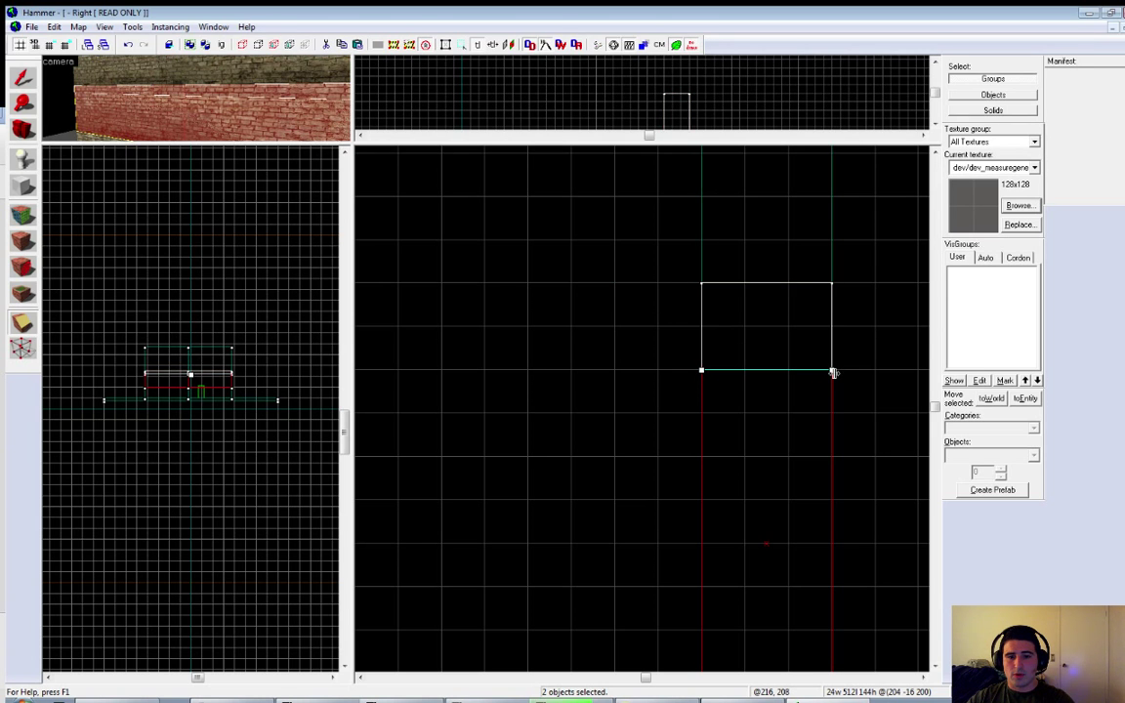
key(Return)
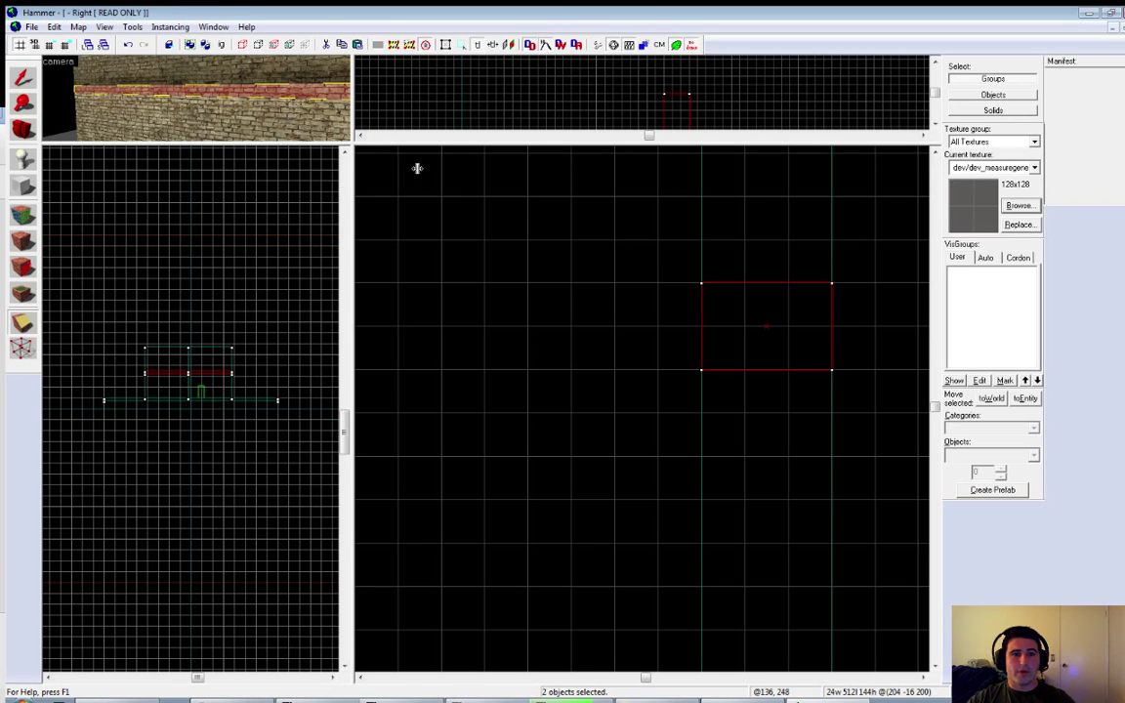
key(ctrl+a)
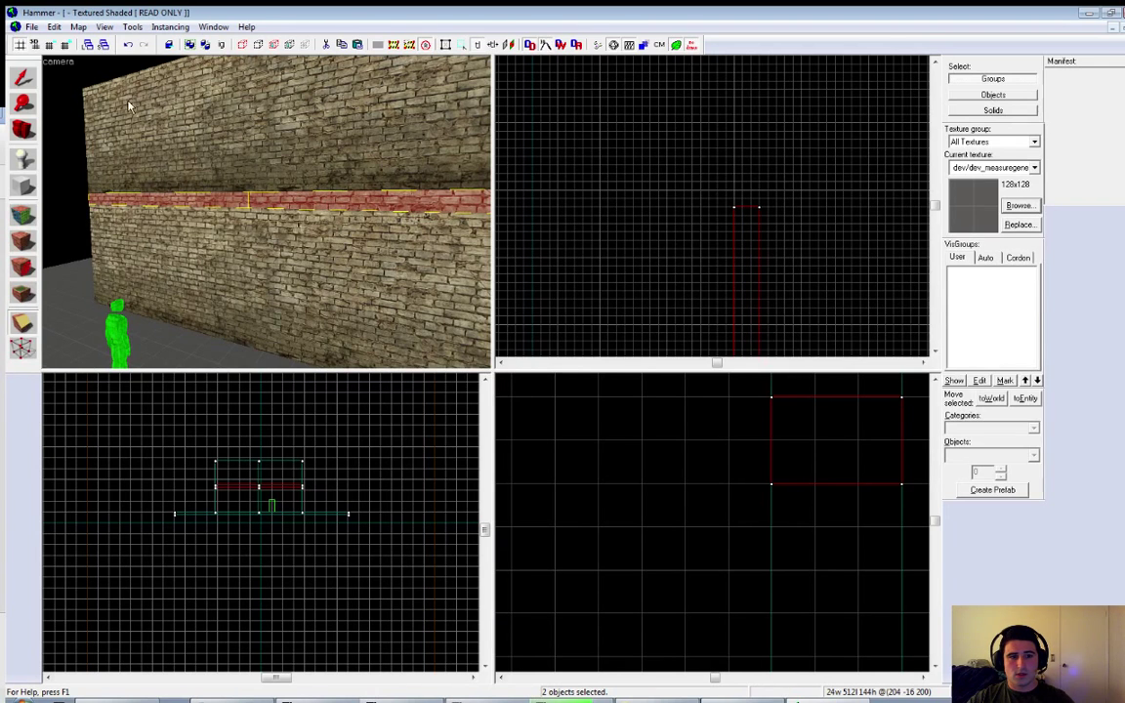
click(22, 77)
Step: Paste a duplicate of the separating strip and align it flush against the wall's back face
key(z)
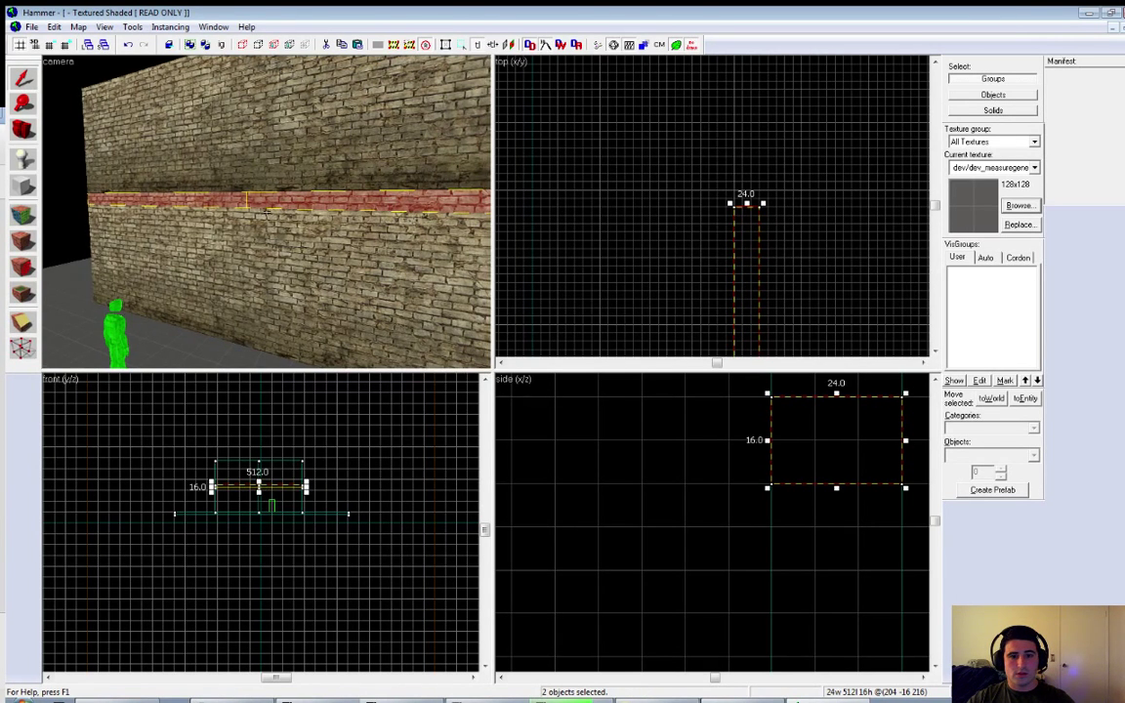
key(s)
key(z)
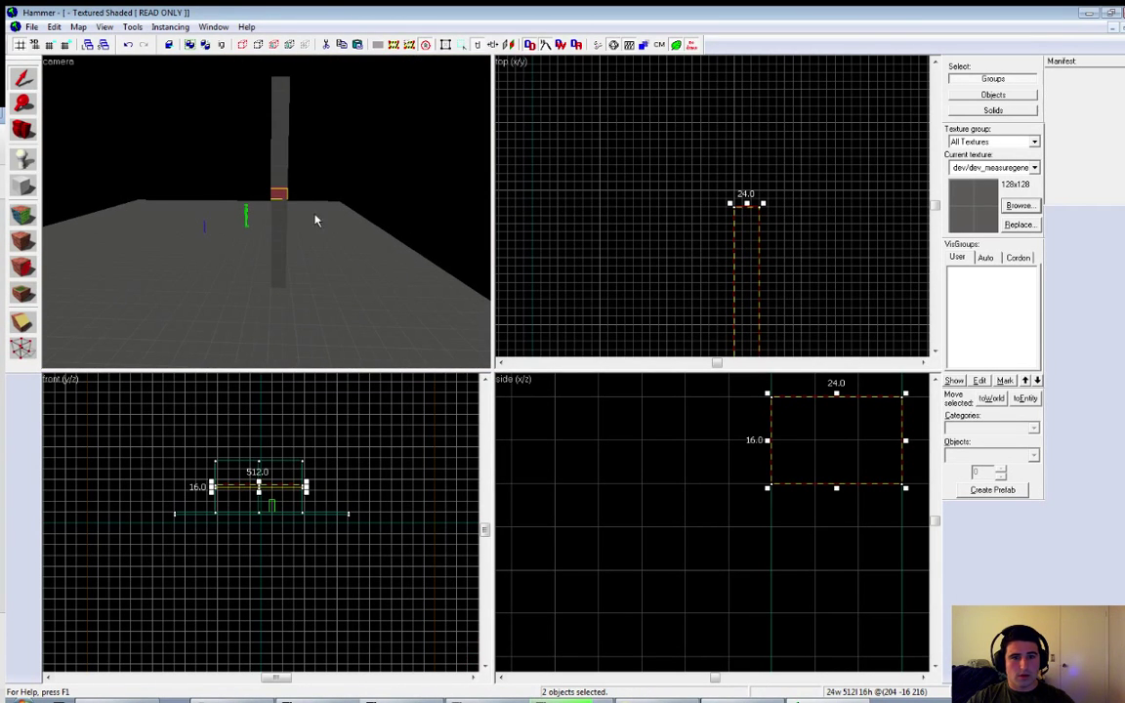
scroll(789, 278, down, 3)
mouse_move(787, 260)
mouse_down()
mouse_move(871, 256)
mouse_move(700, 261)
mouse_up()
scroll(874, 261, up, 2)
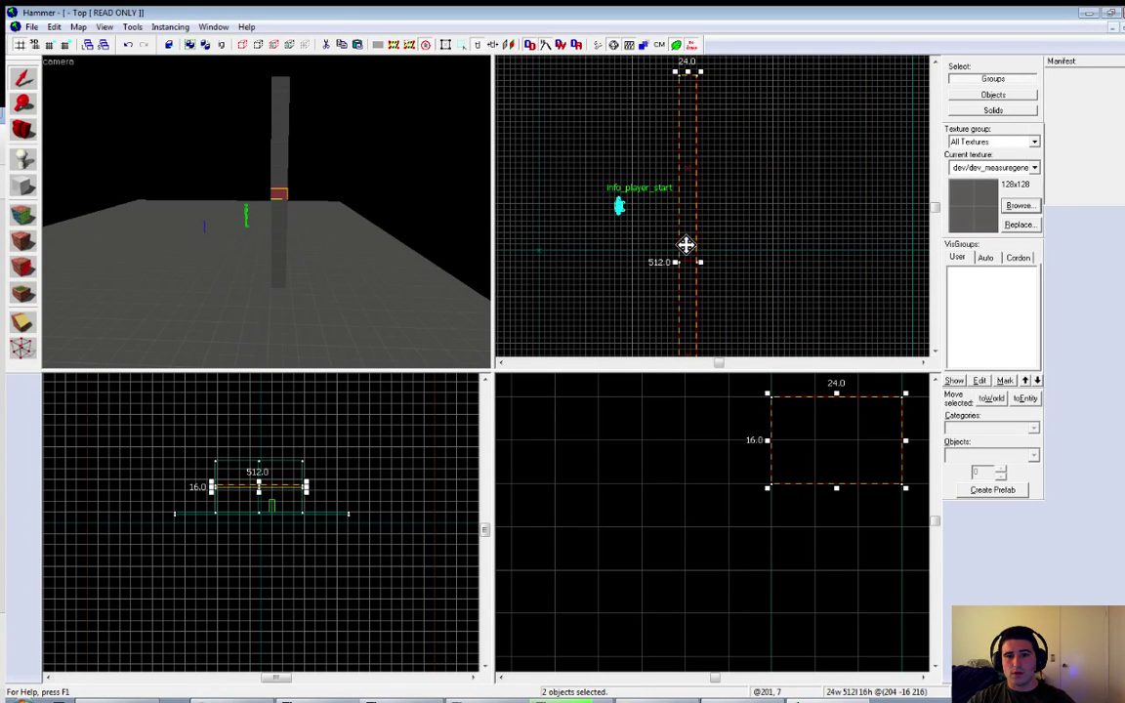
key(ctrl+v)
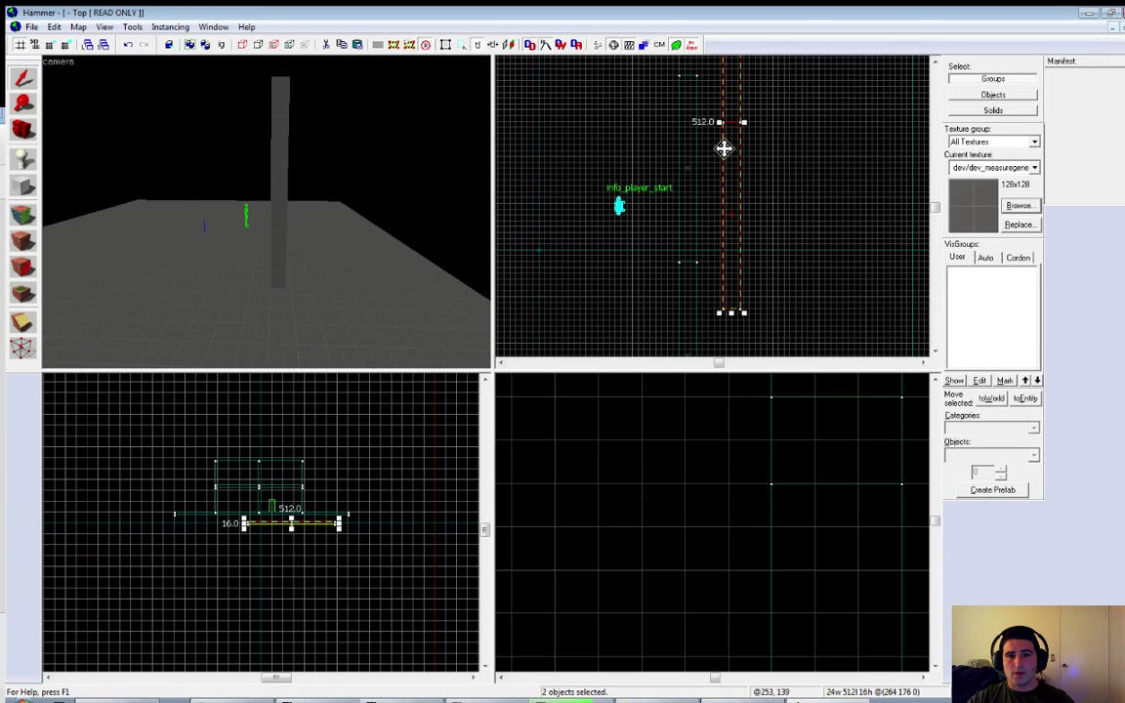
mouse_move(724, 148)
mouse_down()
mouse_move(723, 123)
mouse_move(690, 102)
mouse_move(710, 108)
mouse_up()
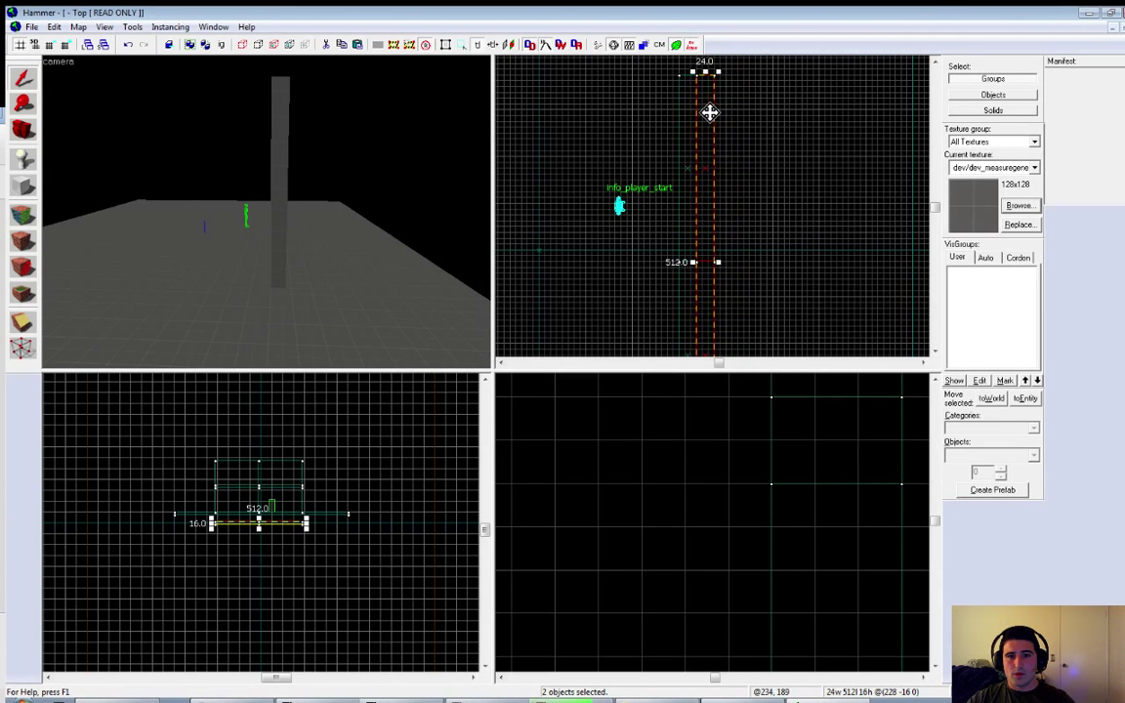
Step: Raise the duplicated strip level with the original strip and widen it to 256 units as an upper floor slab behind the wall
scroll(311, 506, down, 2)
scroll(859, 537, down, 3)
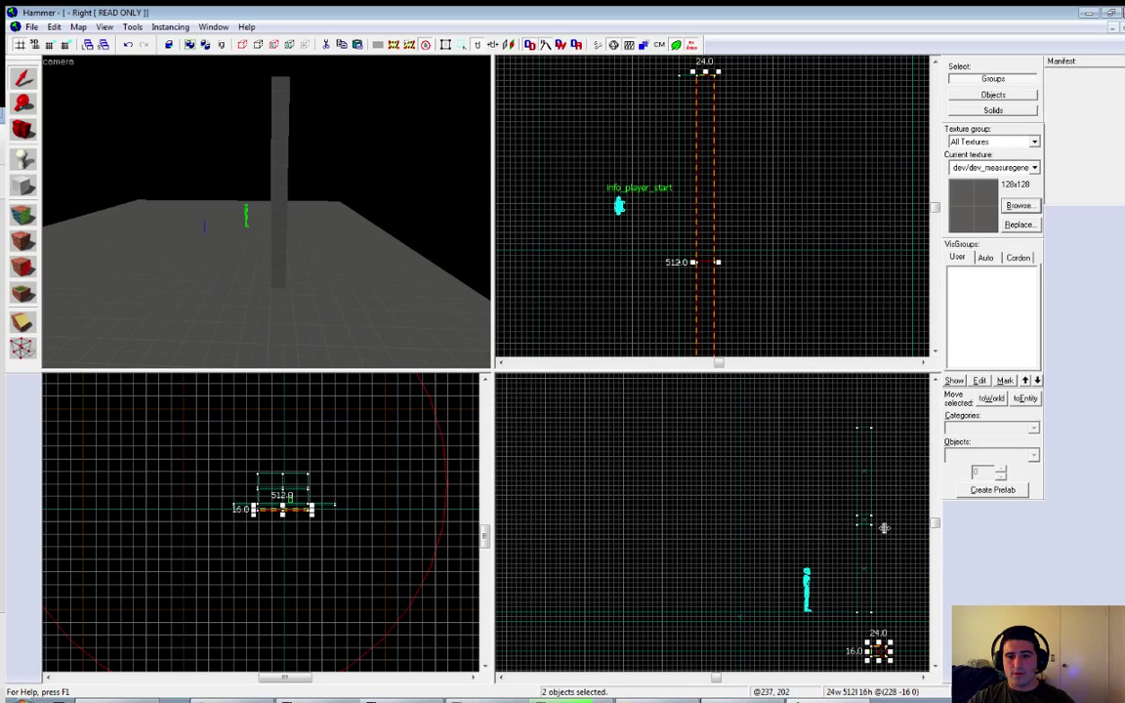
click(910, 676)
click(934, 666)
scroll(674, 571, up, 5)
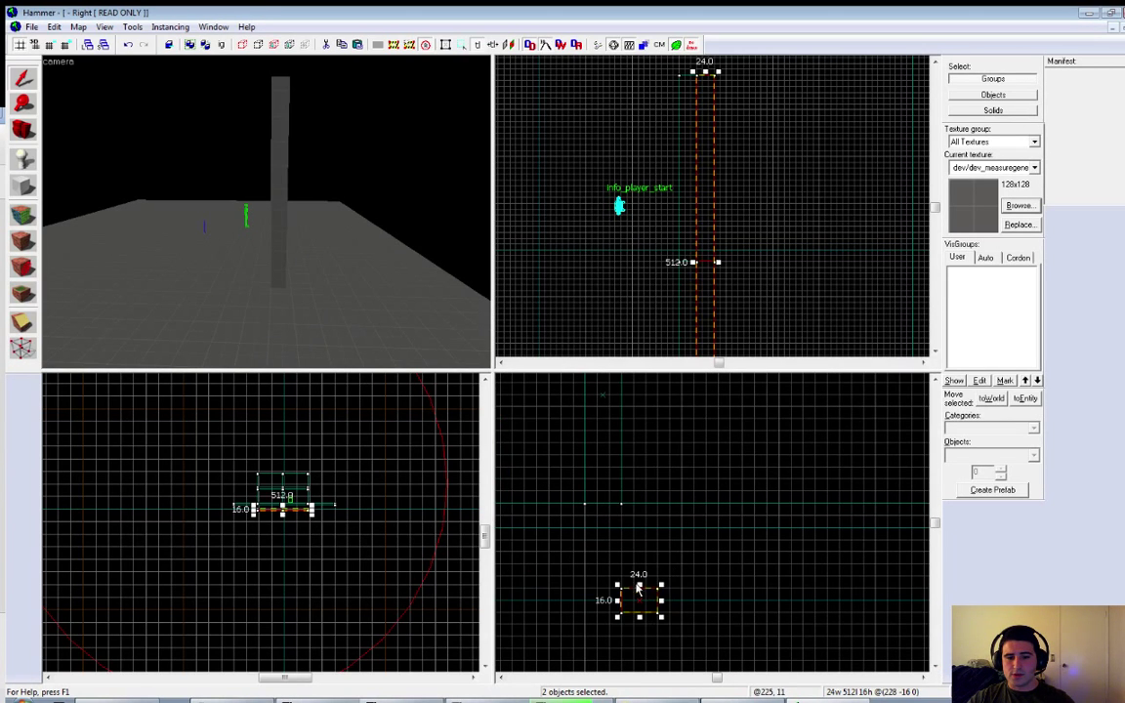
mouse_move(638, 587)
mouse_down()
mouse_move(628, 466)
mouse_move(640, 314)
mouse_move(639, 516)
mouse_up()
drag(719, 262, 890, 257)
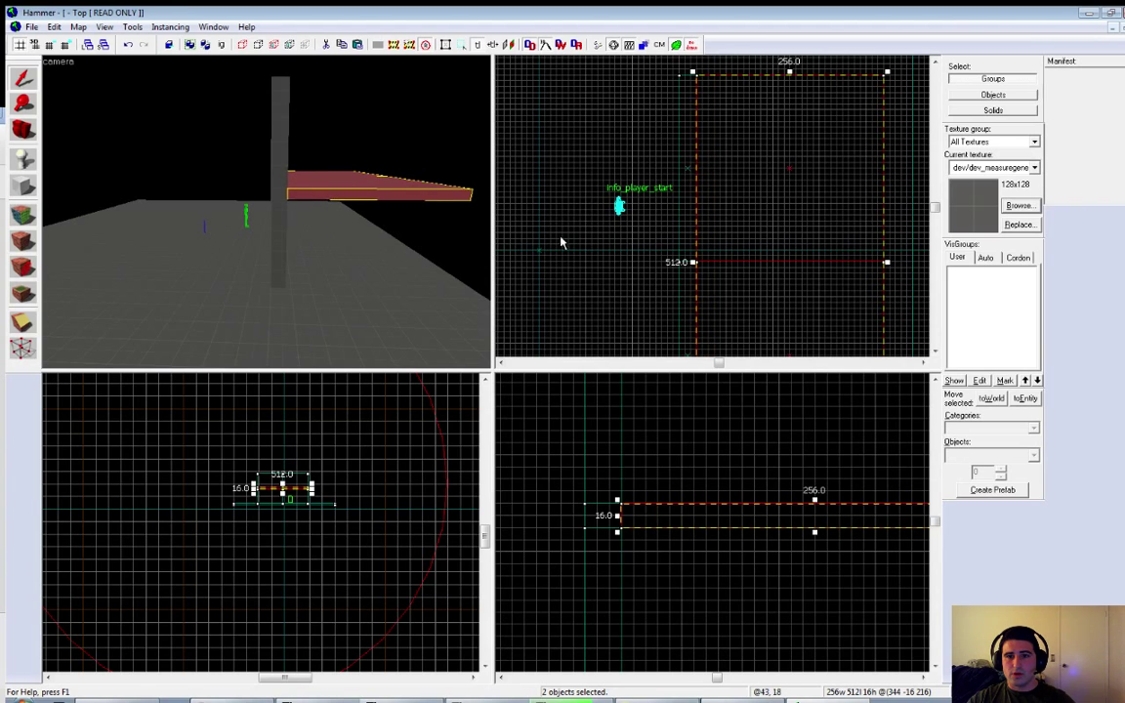
Step: Select all six pieces of the front brick wall, including its strip, and paste a duplicate of them
key(z)
key(w)
key(a)
key(z)
click(303, 176)
ctrl+click(312, 274)
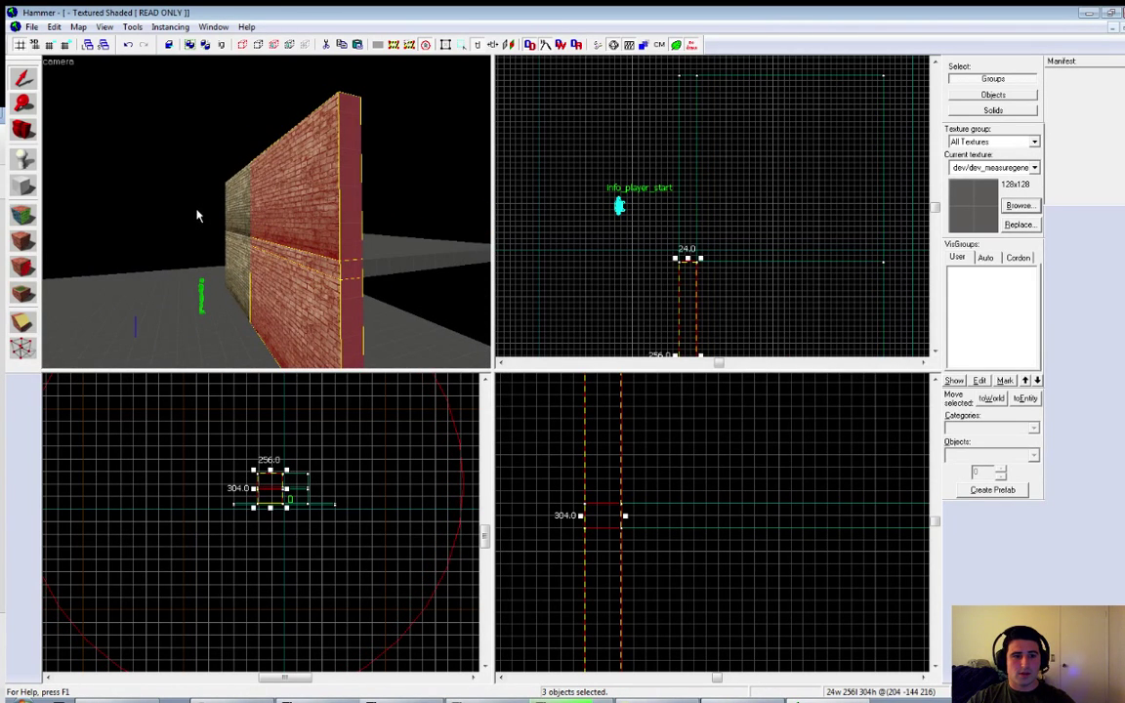
ctrl+click(234, 216)
ctrl+click(240, 226)
ctrl+click(238, 278)
ctrl+click(244, 248)
ctrl+click(236, 226)
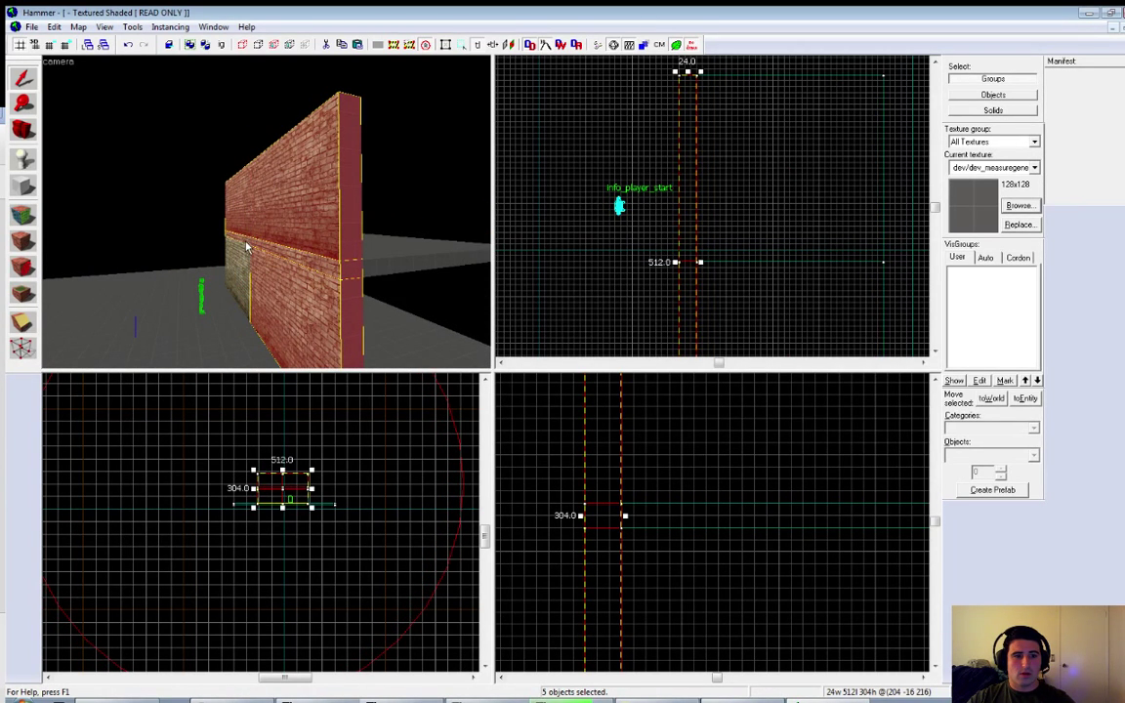
key(z)
key(d)
key(ctrl+v)
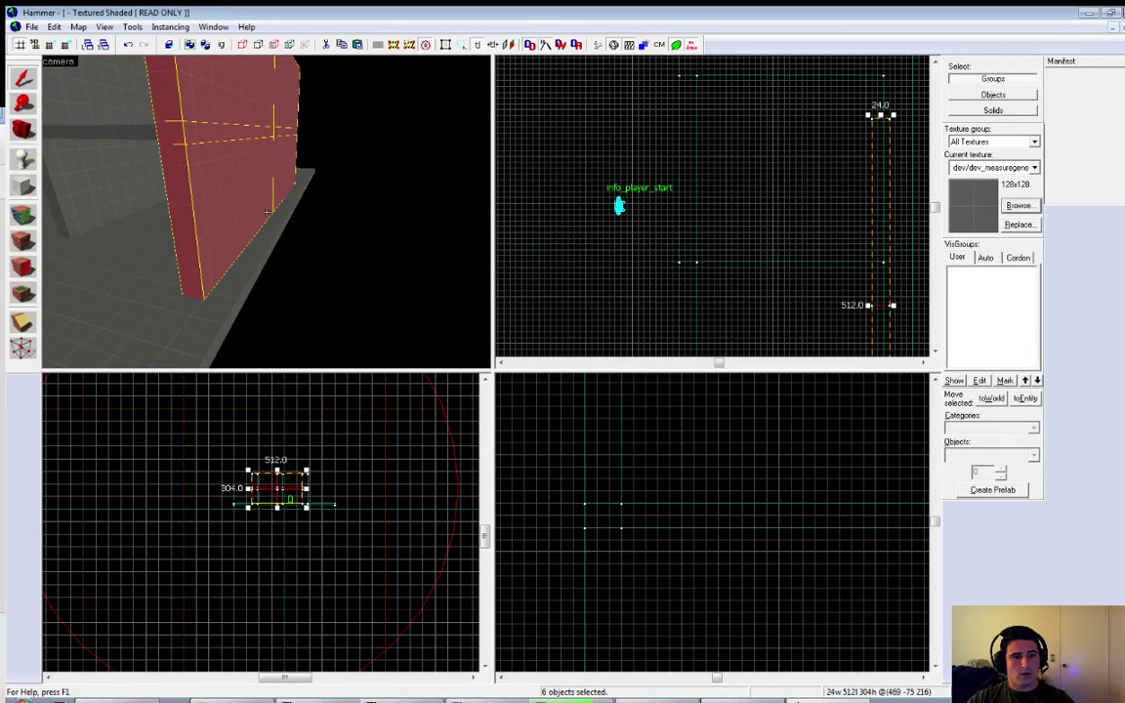
Step: Align the duplicated wall flush with the upper floor slab's far edge, parallel to the front wall
key(z)
scroll(775, 232, down, 3)
scroll(825, 205, up, 4)
drag(845, 167, 857, 114)
scroll(703, 489, down, 7)
scroll(698, 469, up, 6)
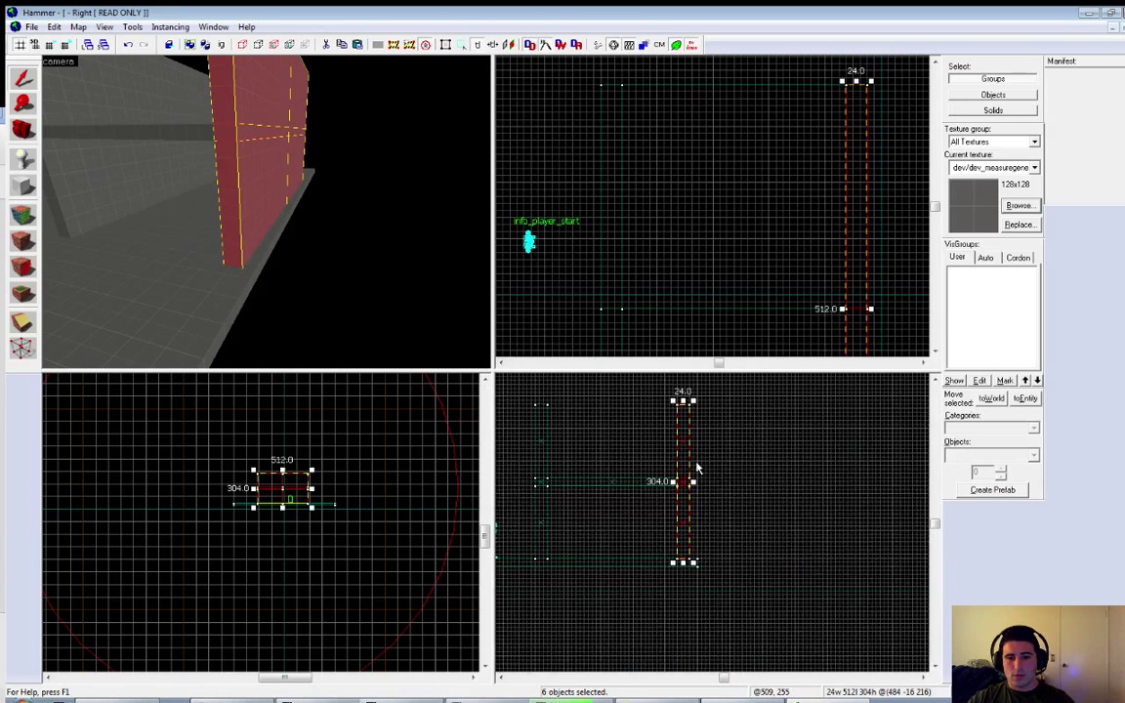
Step: Duplicate the three stacked segments at one end of the front wall and align the copy with the wall line, extending past its end
key(z)
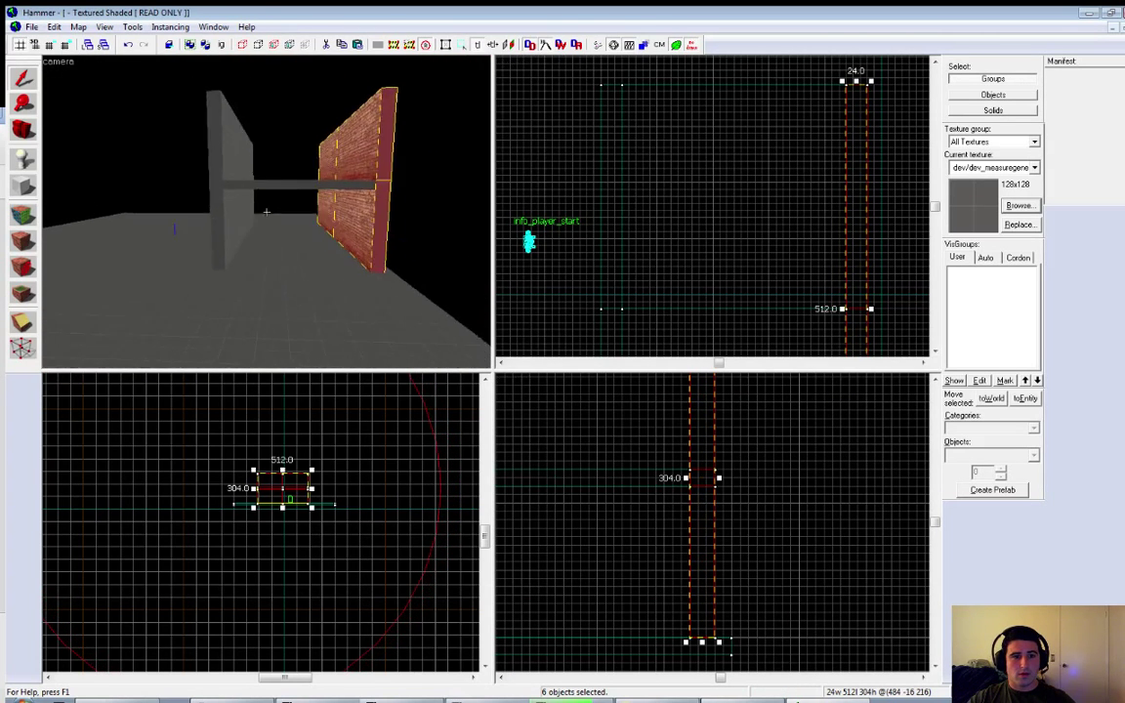
key(w)
key(s)
key(z)
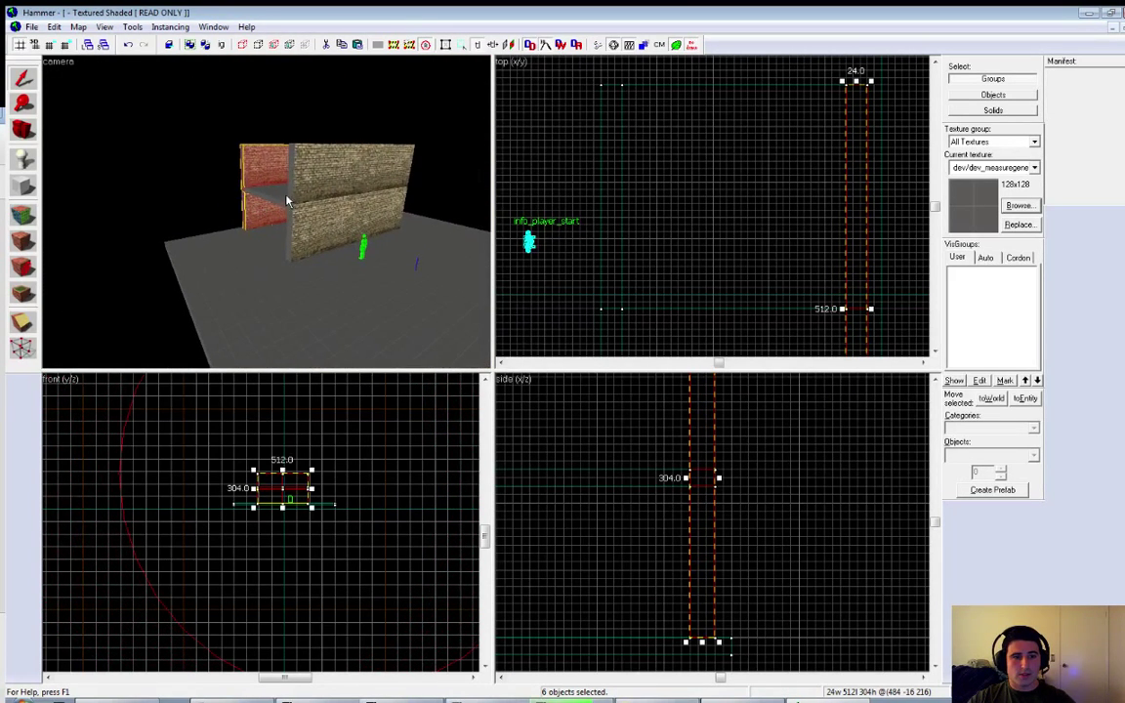
click(299, 187)
ctrl+click(299, 252)
ctrl+click(296, 216)
ctrl+click(296, 205)
ctrl+click(307, 236)
shift+drag(307, 223, 281, 237)
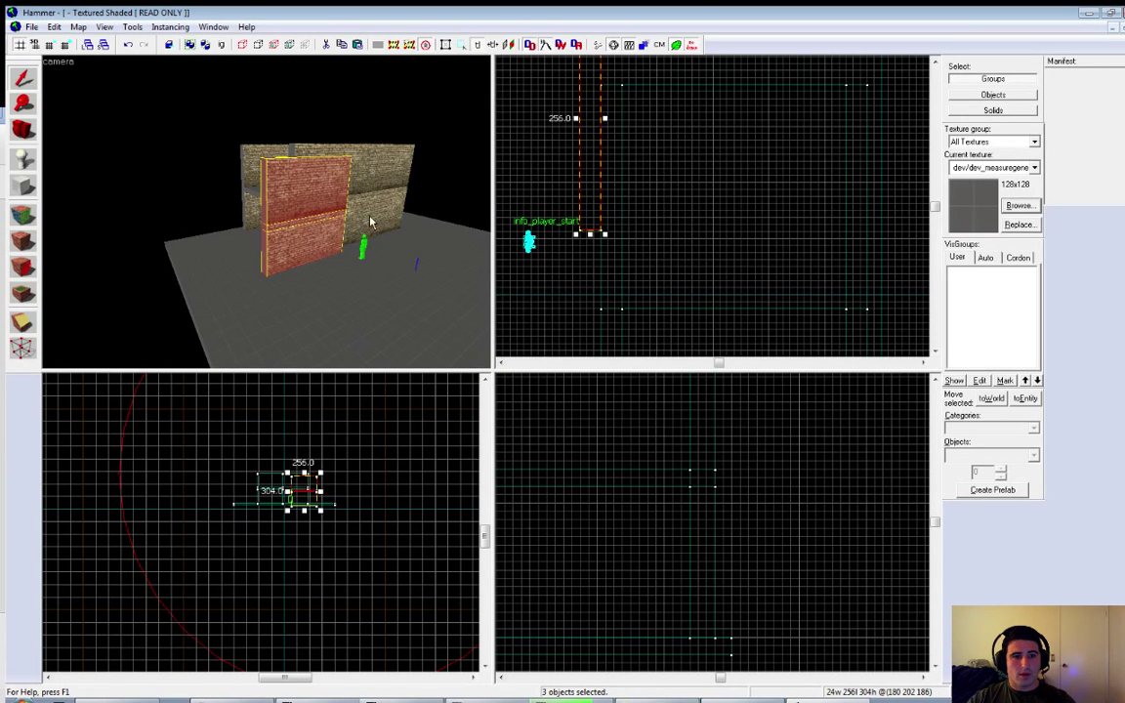
scroll(572, 188, down, 5)
scroll(576, 171, up, 3)
drag(589, 145, 615, 126)
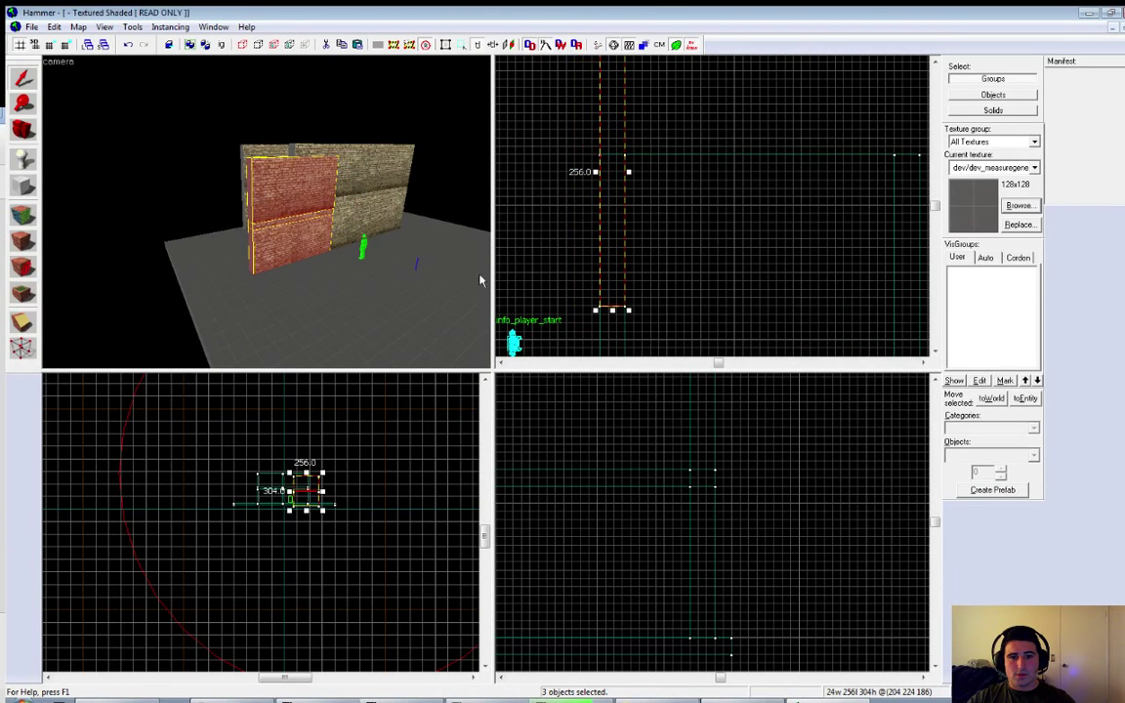
Step: Clip the duplicated end segments straight across, keeping only the 32-unit-long part adjoining the front wall
click(18, 293)
scroll(645, 164, up, 2)
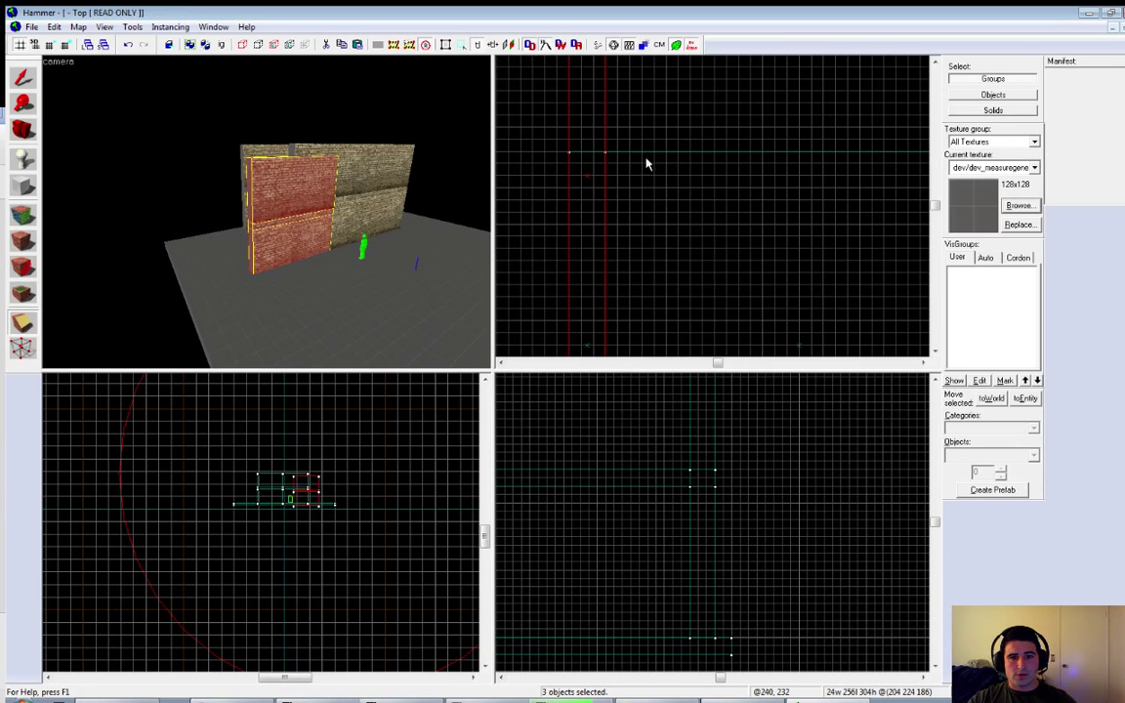
mouse_move(556, 152)
mouse_down()
mouse_move(607, 154)
mouse_move(543, 118)
mouse_move(665, 125)
mouse_move(618, 93)
mouse_move(617, 103)
mouse_up()
key(Return)
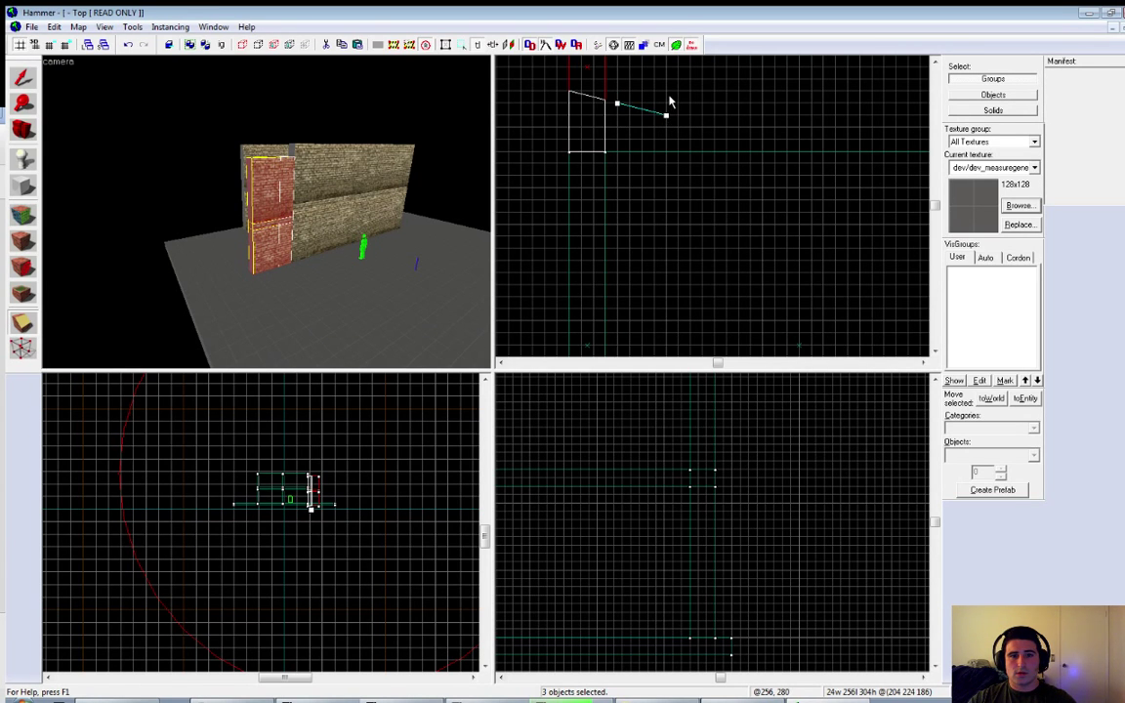
drag(664, 113, 665, 101)
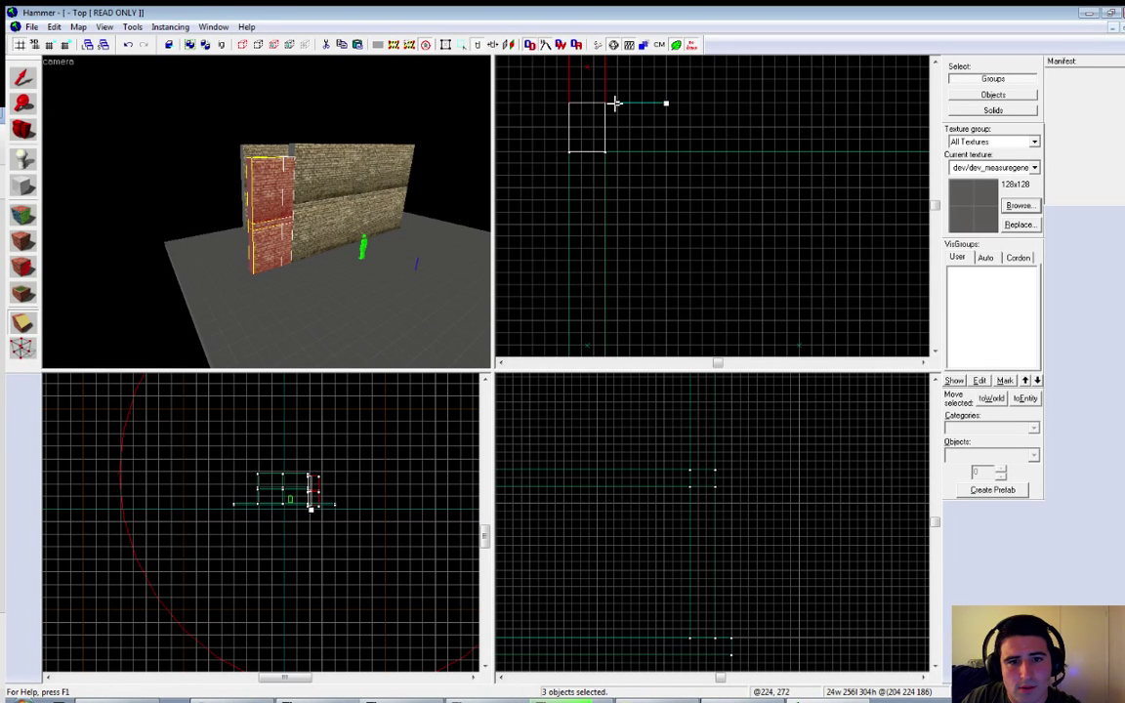
key(Return)
key(shift+s)
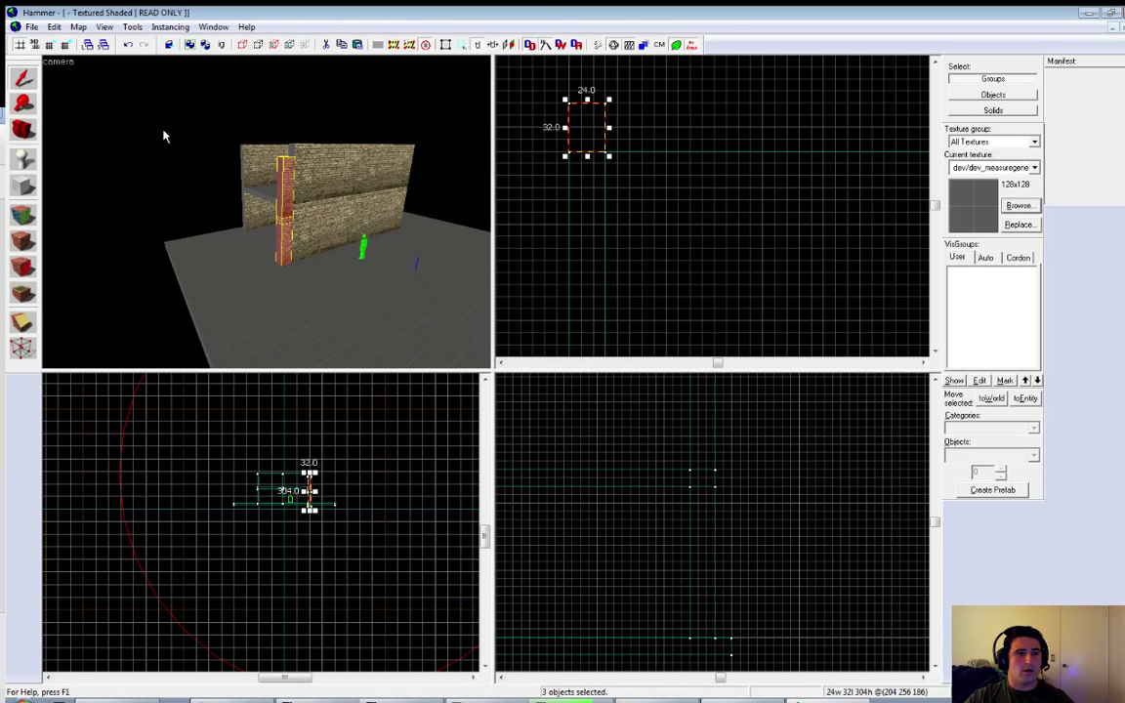
Step: Raise the clipped end piece level with the front wall and stretch it to 320 units wide toward the opposite wall
drag(163, 133, 276, 179)
key(w)
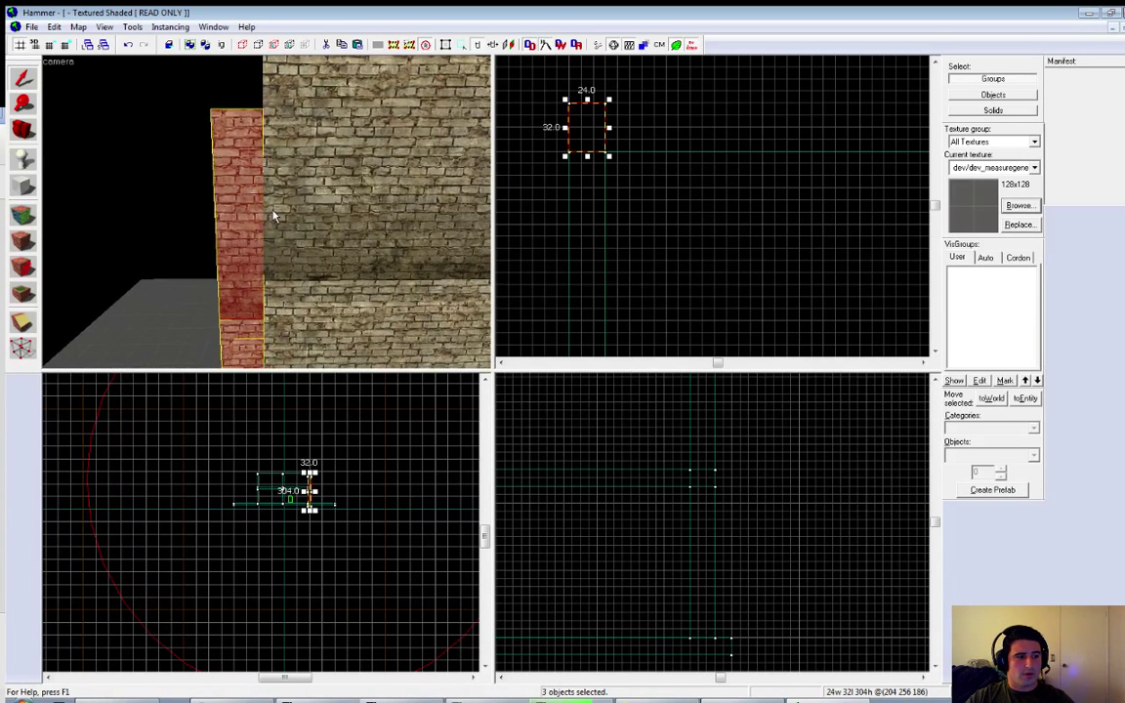
key(s)
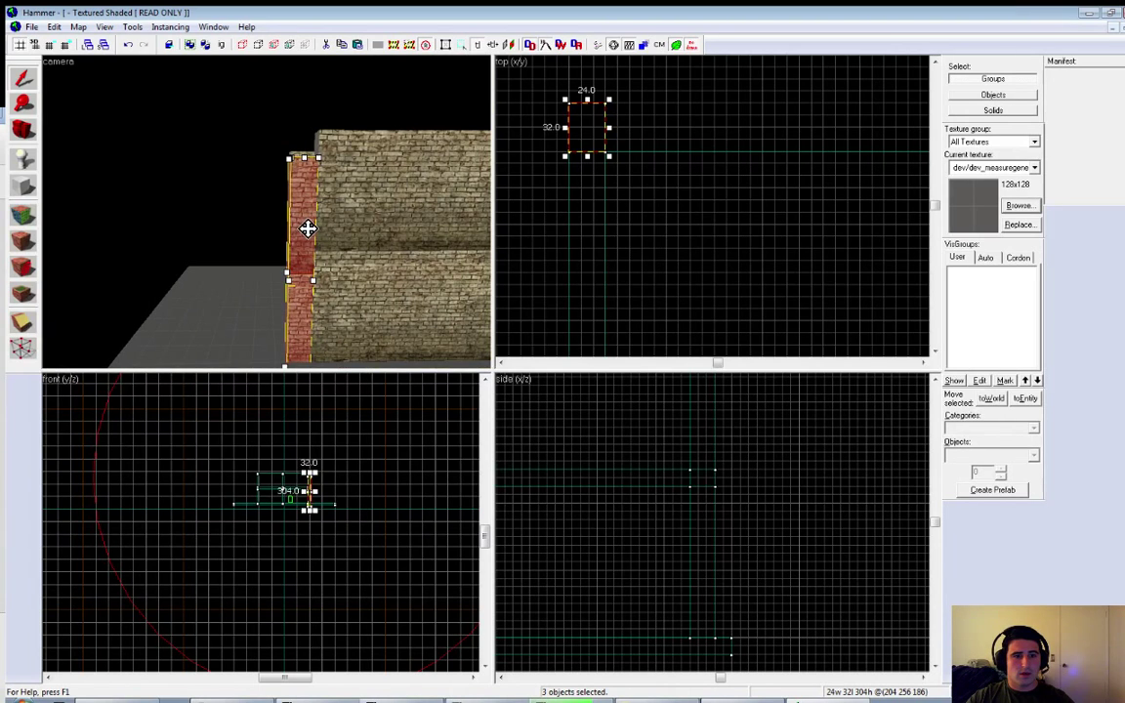
drag(308, 229, 231, 246)
key(z)
key(a)
key(a)
key(z)
key(a)
key(z)
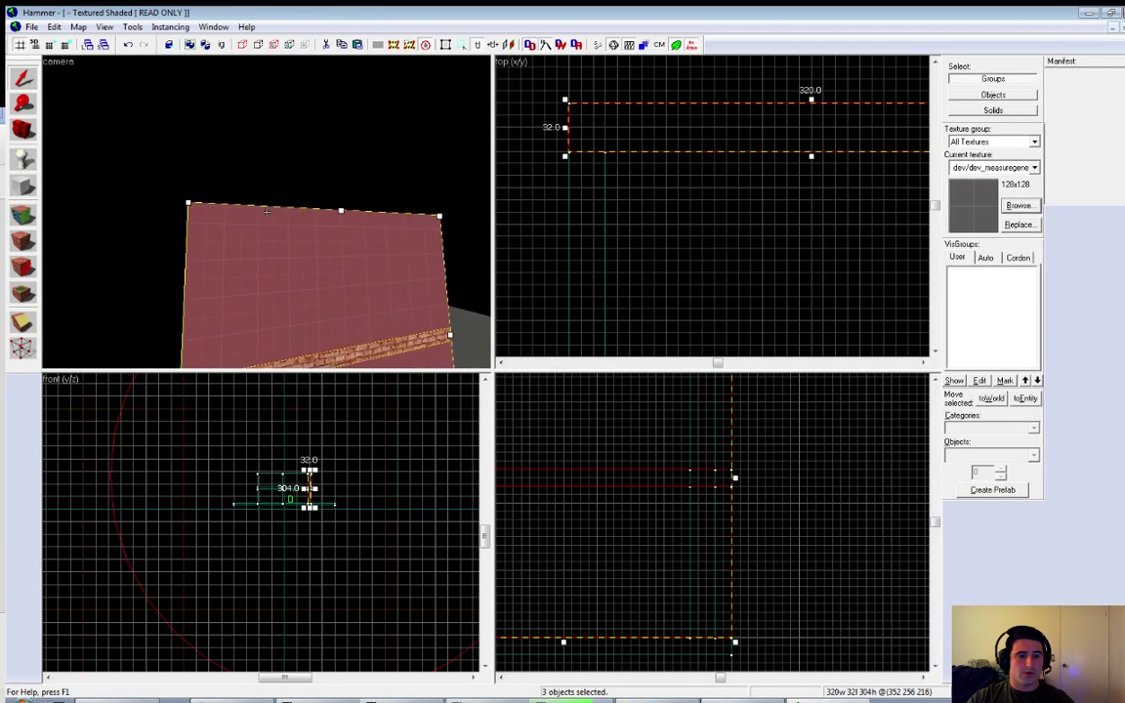
Step: Shorten the end wall to 304 units wide so that it sits flush with the opposite wall's outer face
key(w)
key(a)
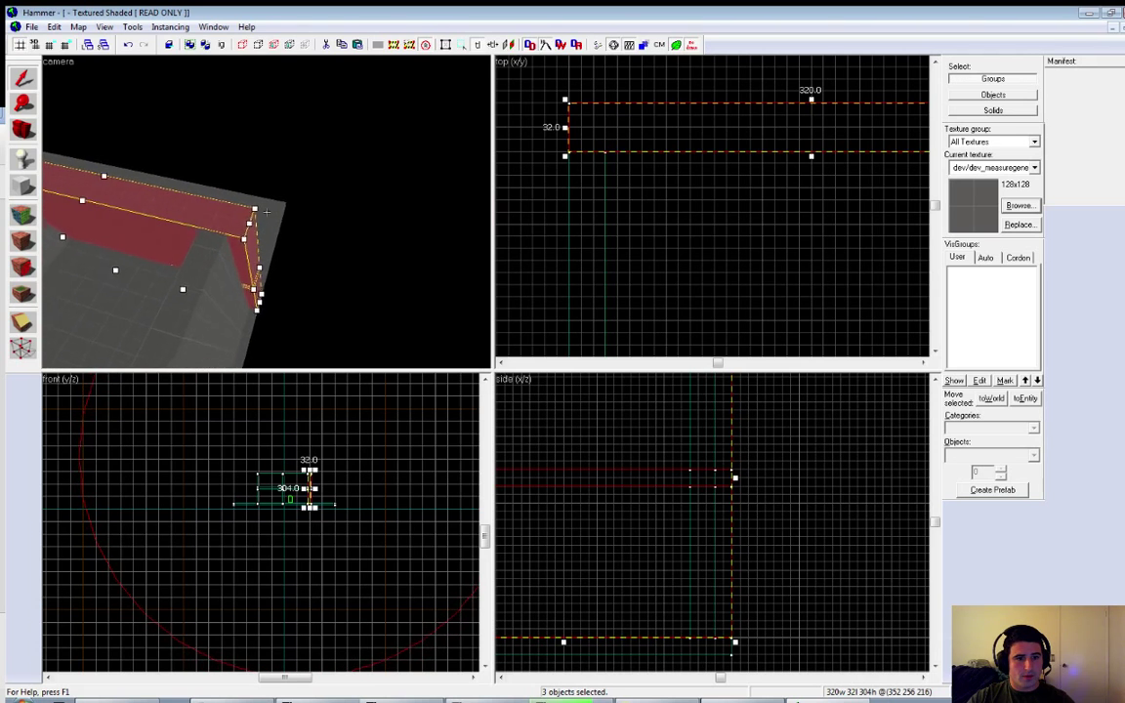
key(z)
drag(271, 208, 250, 209)
Step: Turn on the 3D grid and examine the end wall and its corners with both brick walls
key(z)
key(d)
key(d)
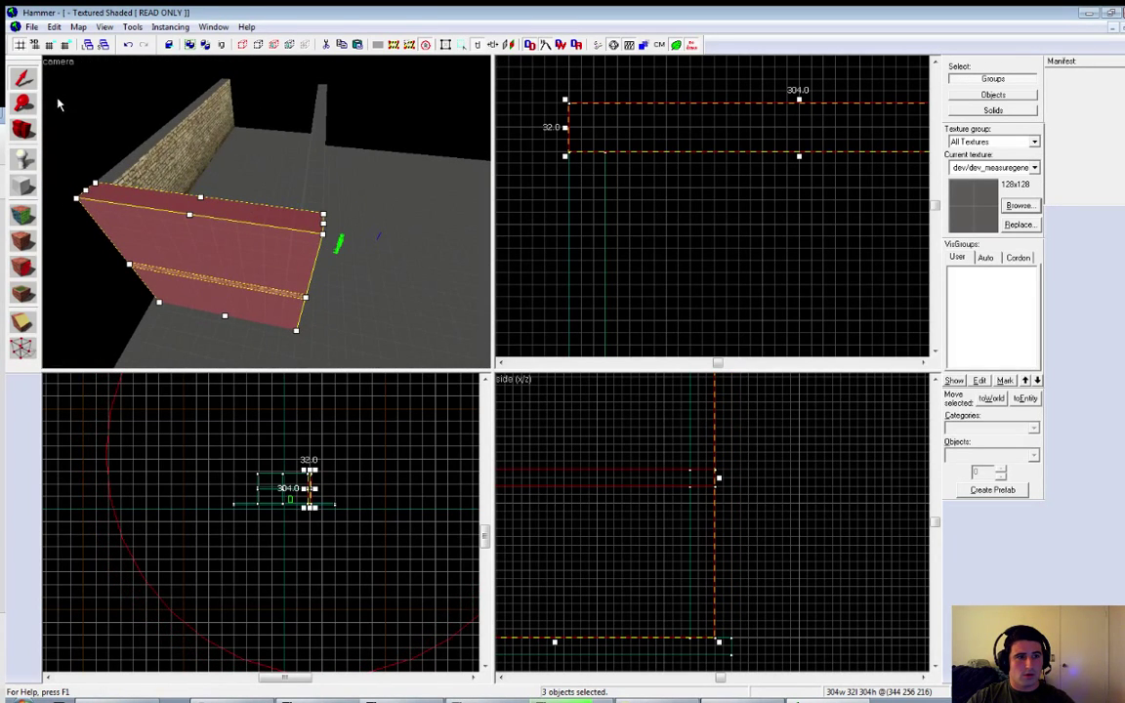
click(22, 48)
click(23, 49)
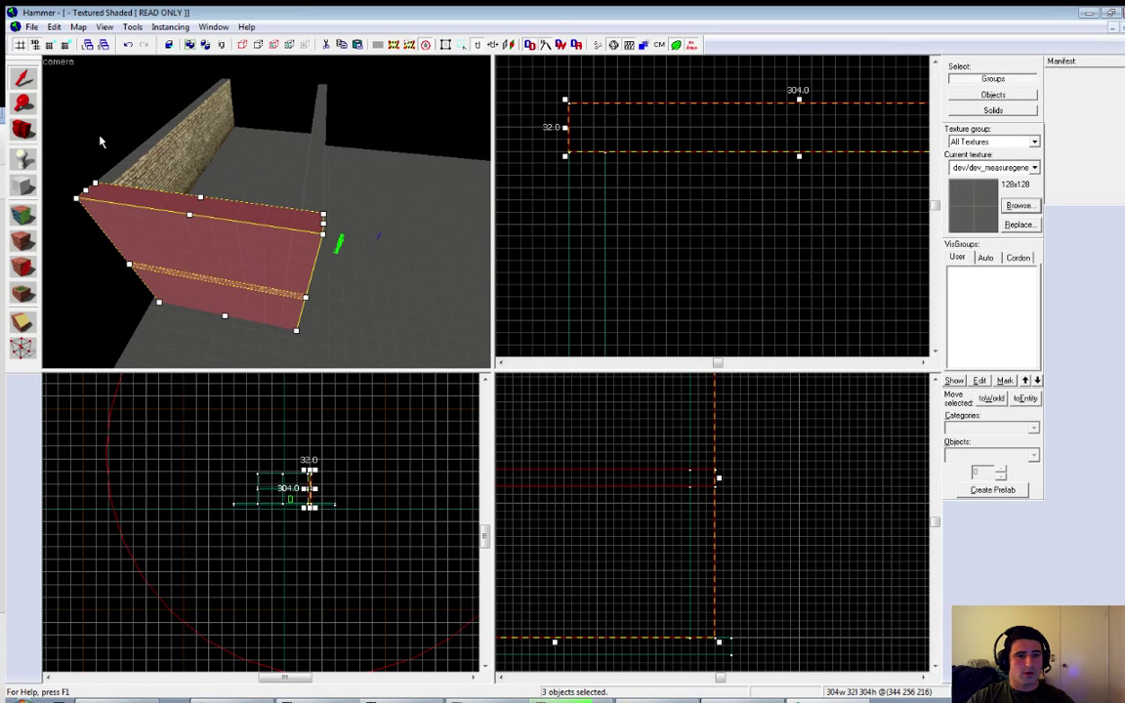
key(z)
key(w)
key(s)
key(w)
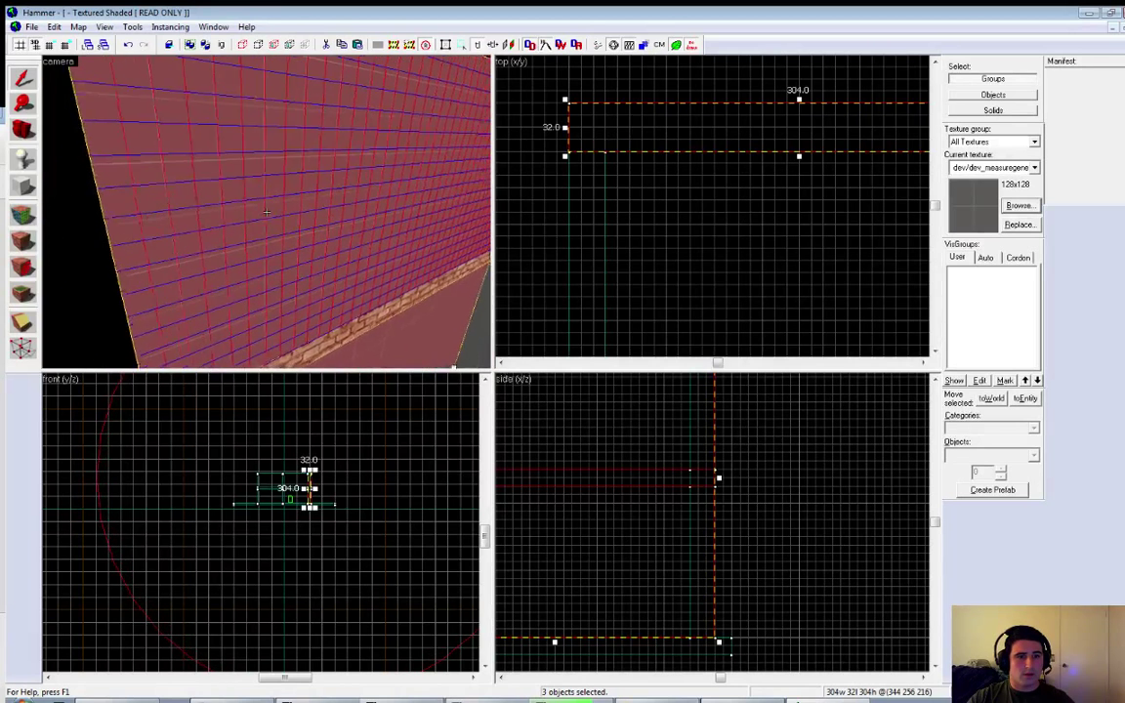
key(s)
key(z)
key(z)
key(w)
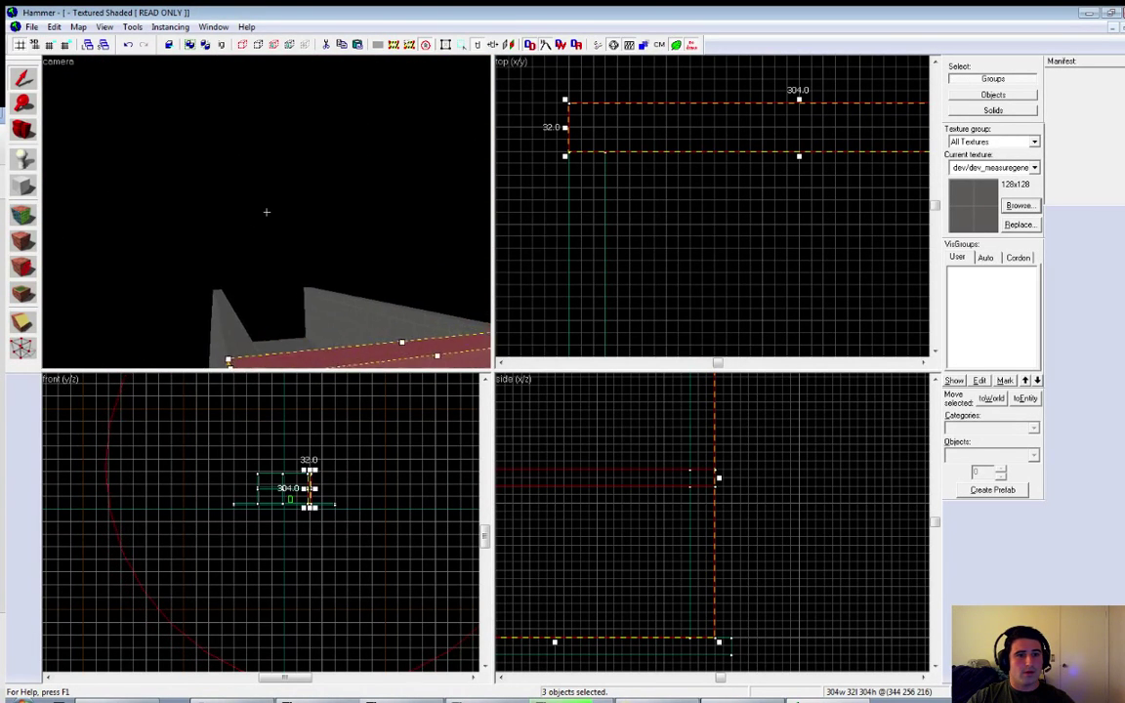
key(s)
key(z)
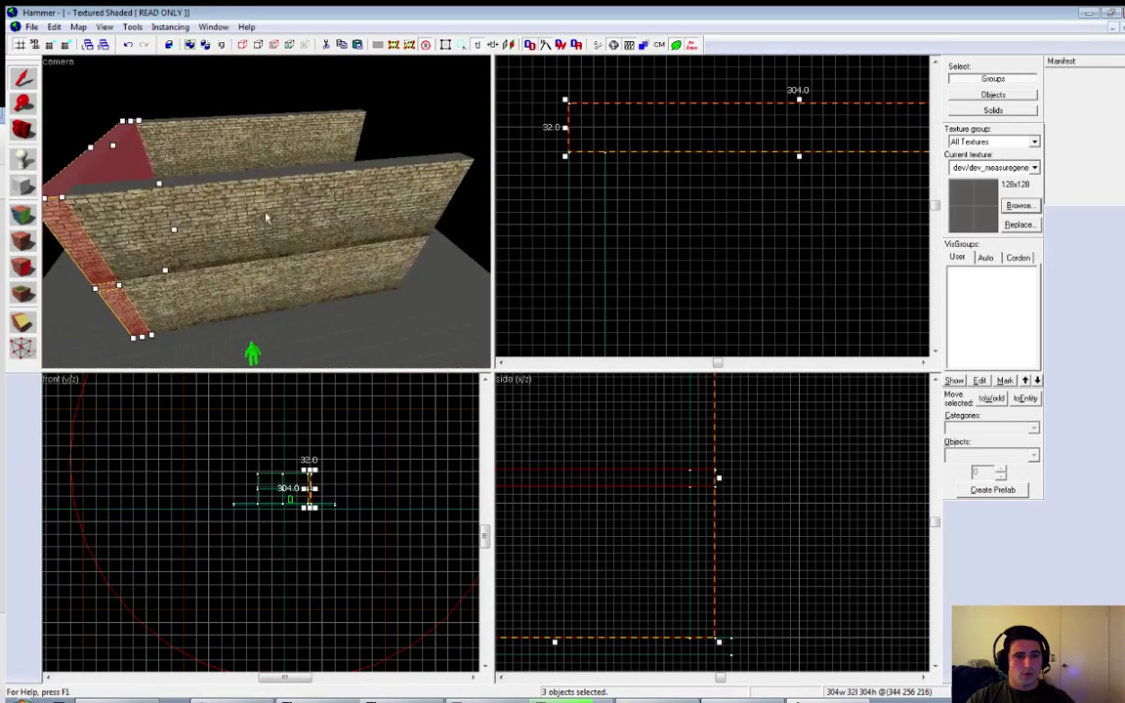
Step: Start face editing and lift the afg_blendwall_02 texture from an upper segment of the front brick wall
click(25, 216)
click(214, 241)
key(z)
key(a)
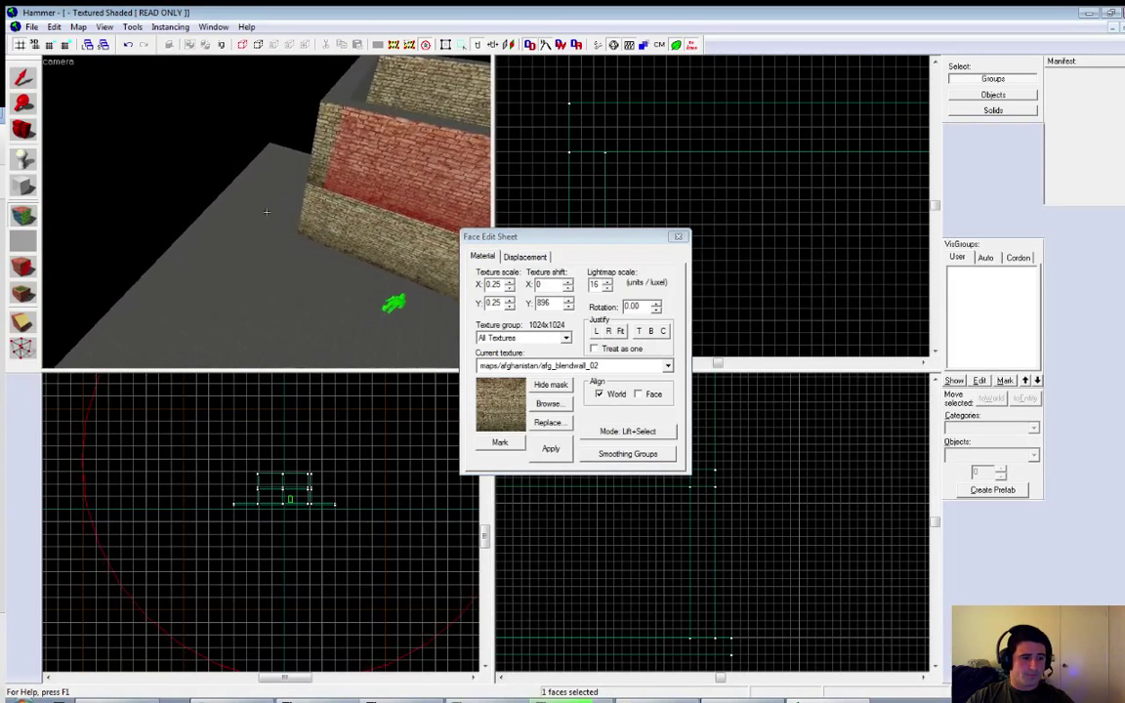
key(d)
key(z)
key(w)
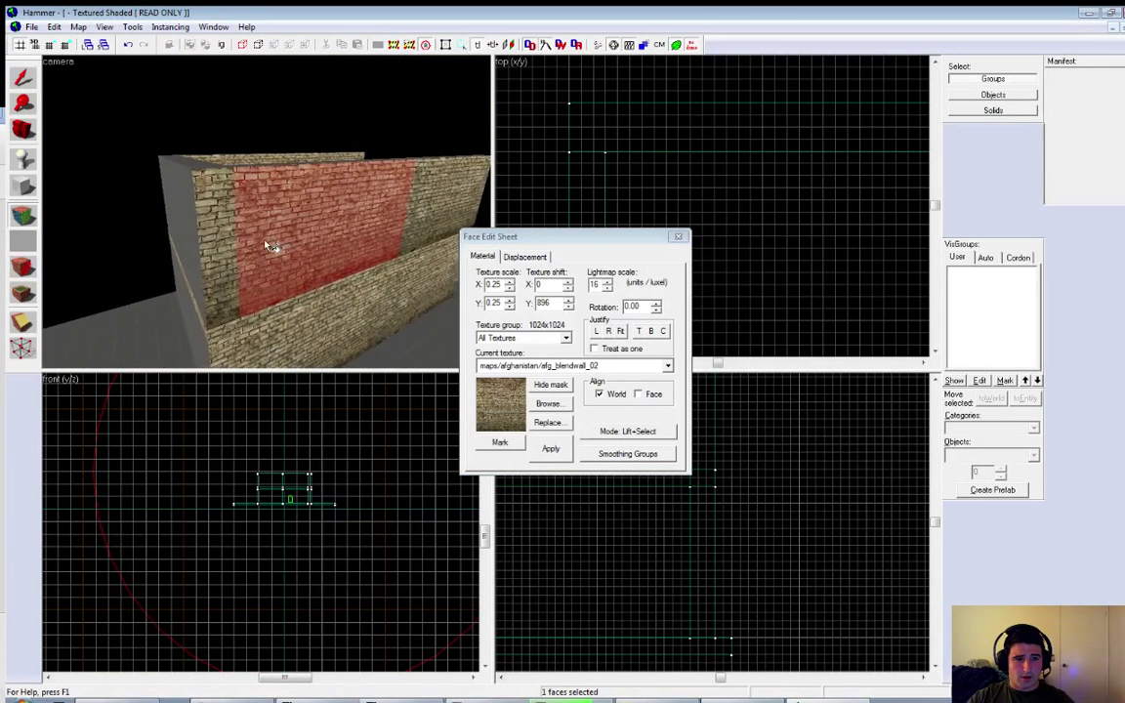
Step: Apply the lifted brick texture to the upper outer face of the end wall
key(a)
right_click(283, 277)
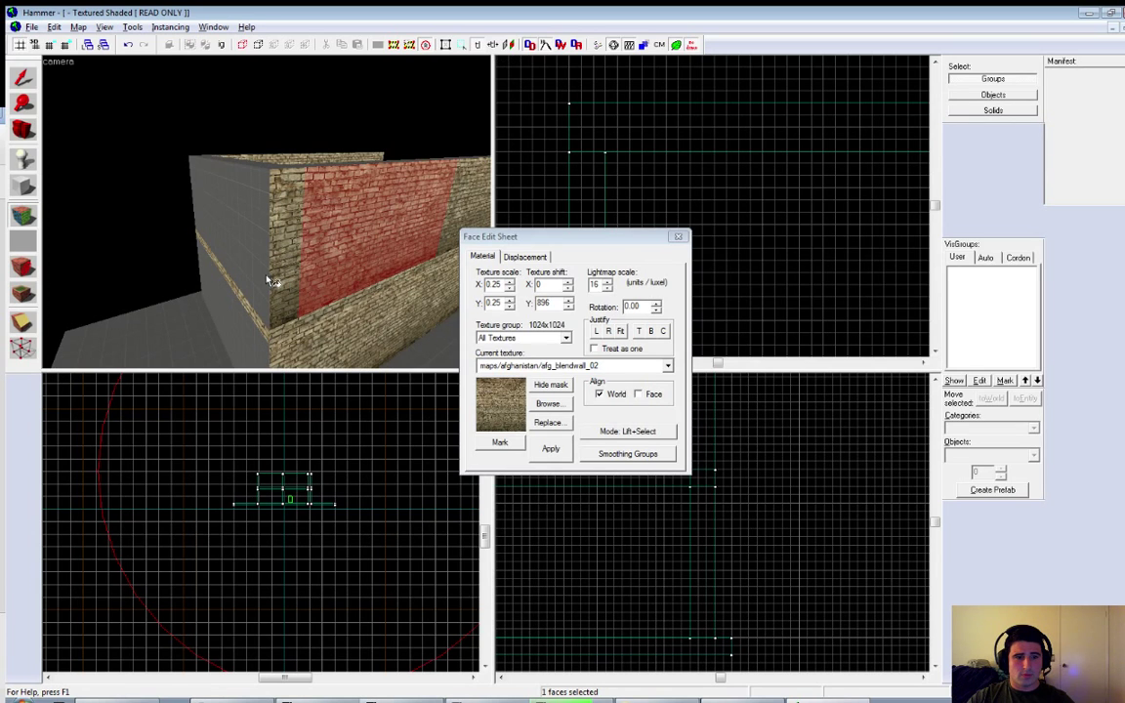
right_click(260, 257)
key(z)
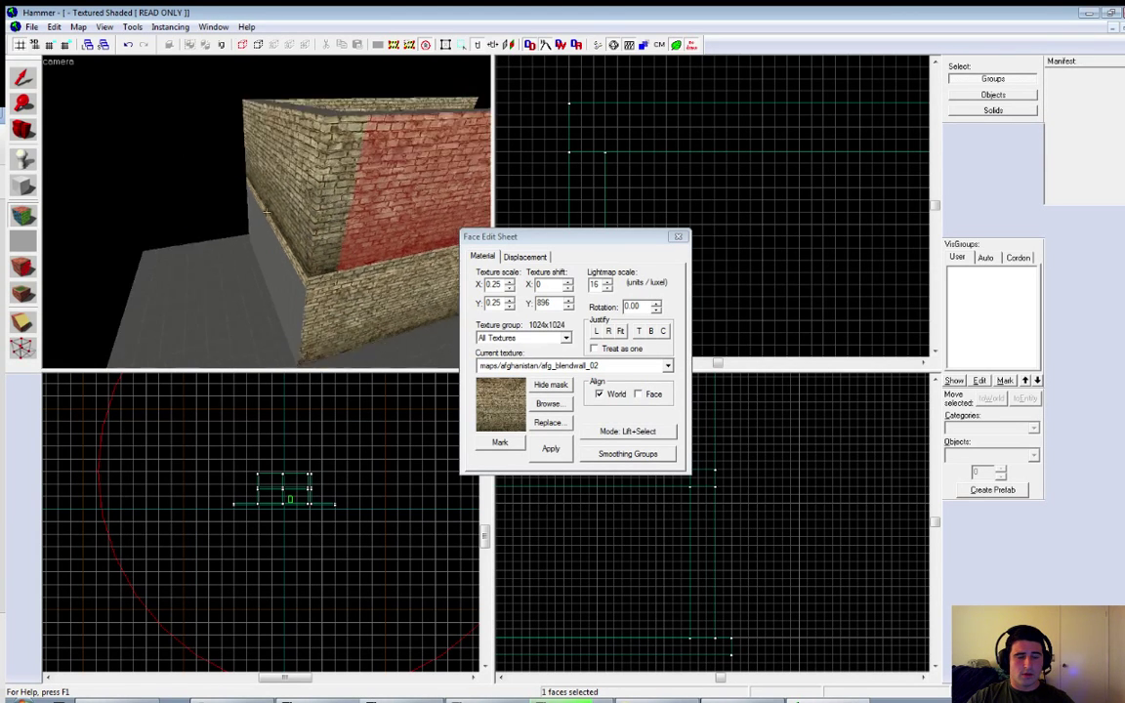
key(alt+w)
key(Escape)
key(w)
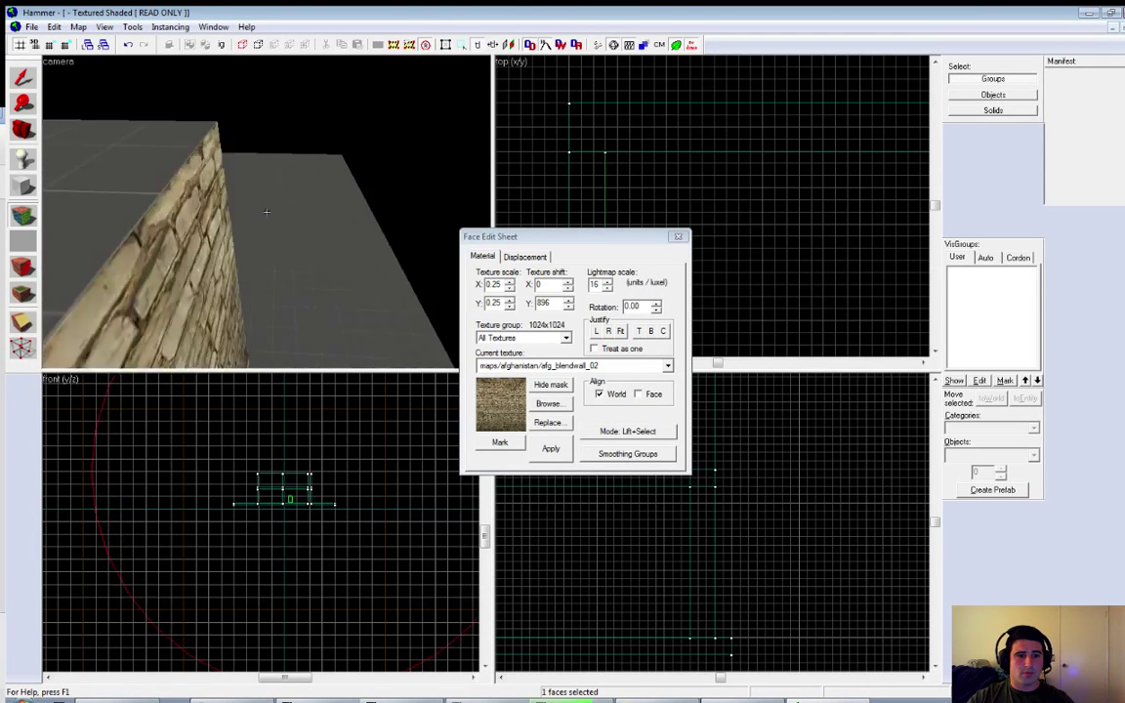
key(z)
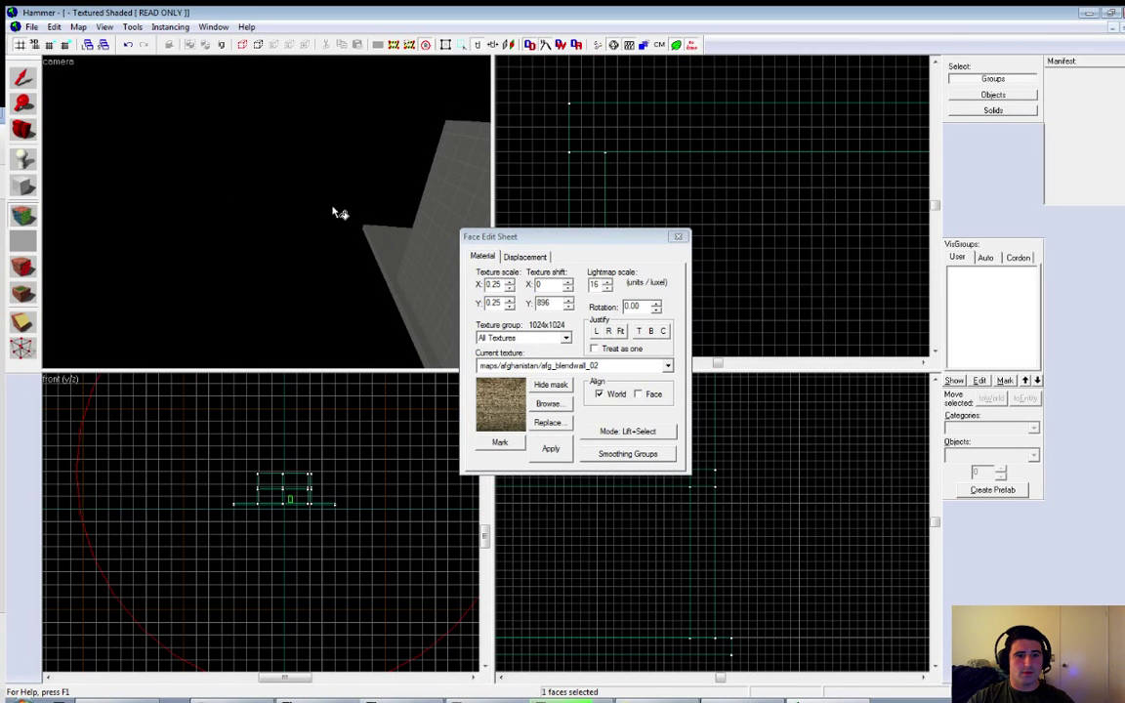
Step: Select the lower middle face of the front brick wall and justify its afg_blendwall_02 texture to the bottom
key(z)
key(s)
key(z)
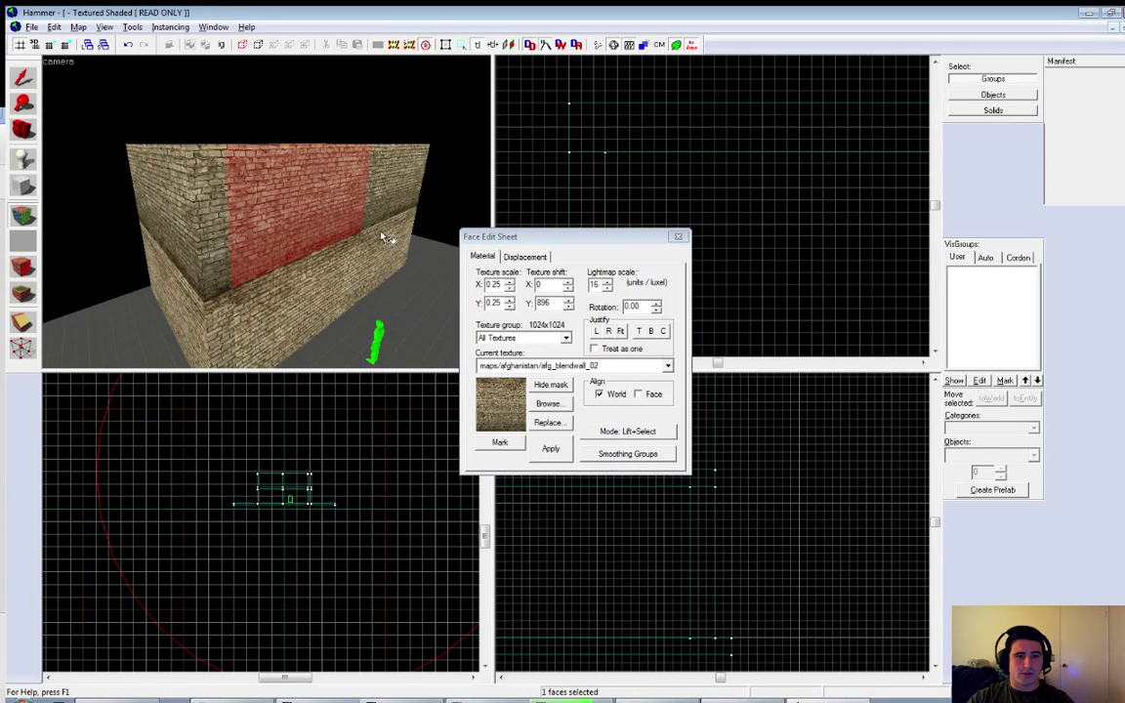
click(305, 337)
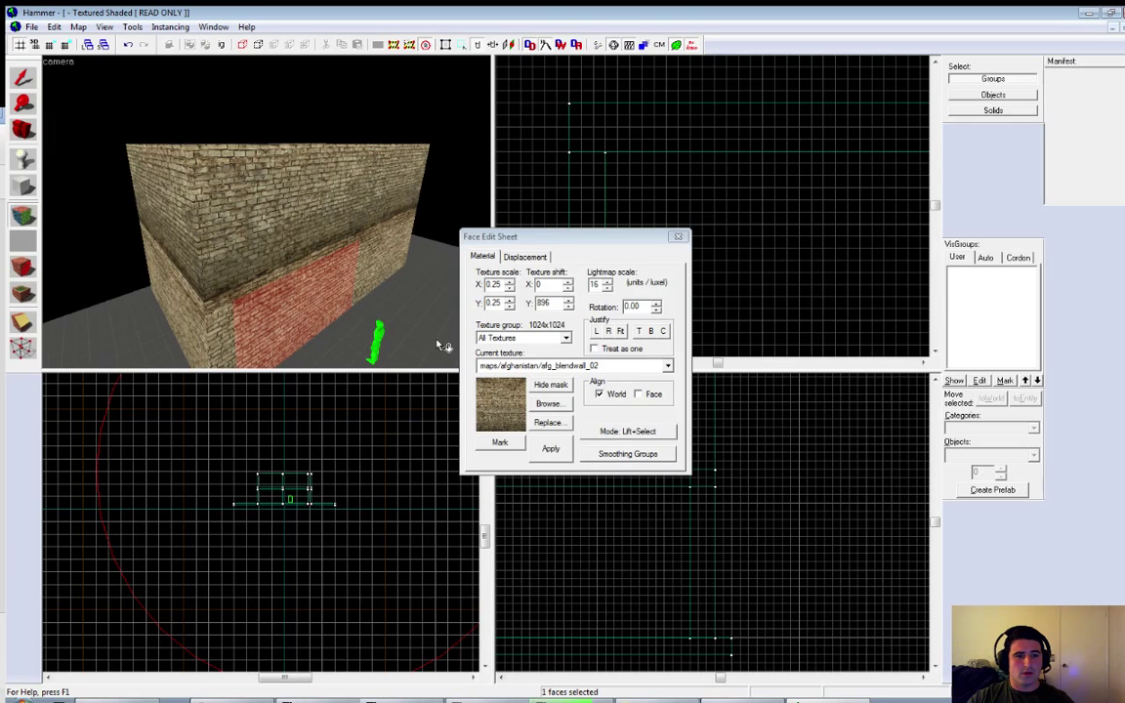
click(652, 332)
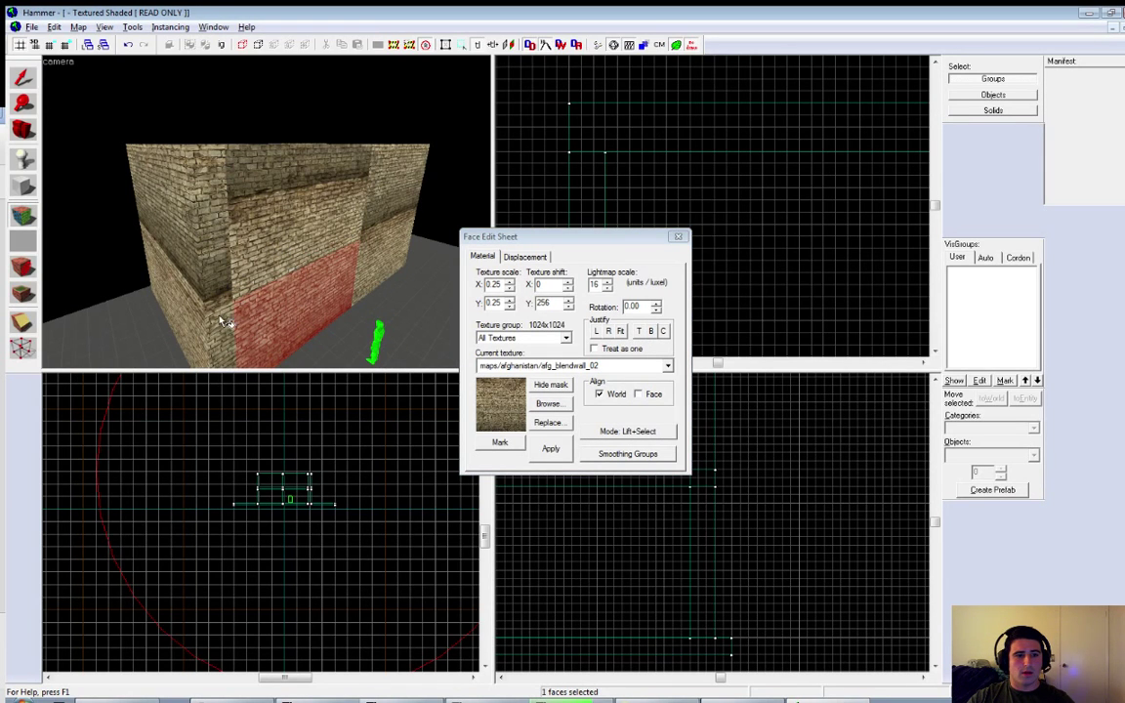
Step: Apply the bottom-justified brick texture to the remaining front wall segments and the adjoining end wall's outer faces
right_click(208, 262)
right_click(166, 227)
right_click(382, 268)
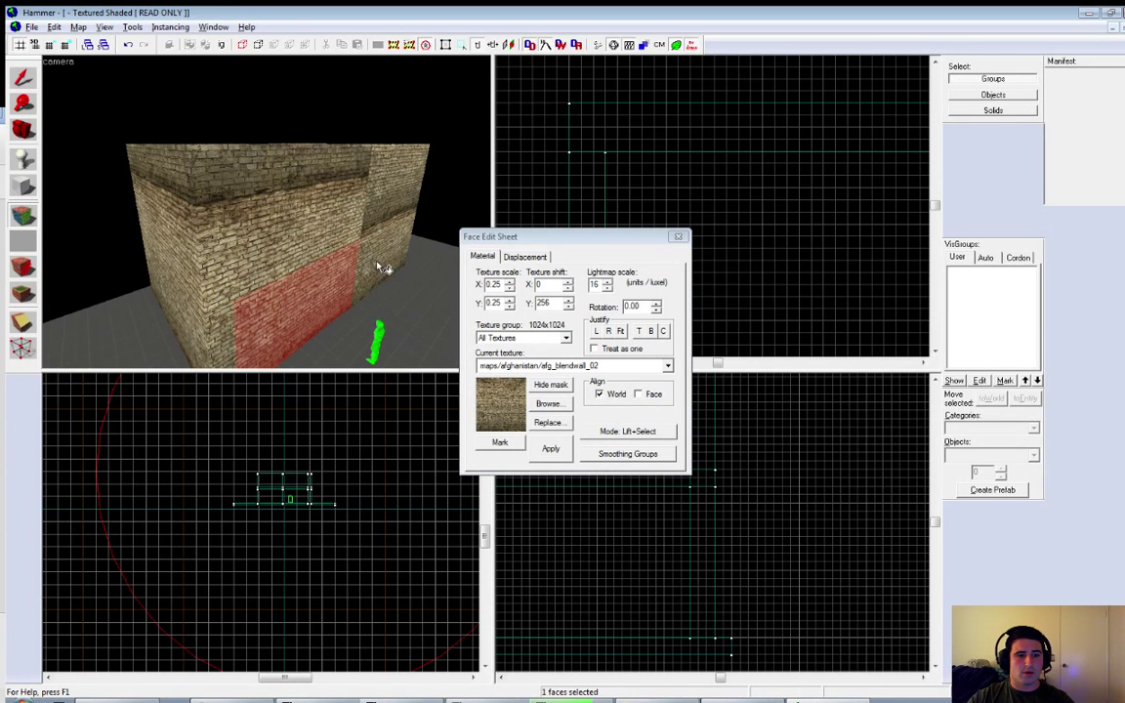
right_click(388, 183)
Step: Apply the same afg_blendwall_02 brick texture to the upper and lower outer faces of the grey back wall's segments
key(z)
key(w)
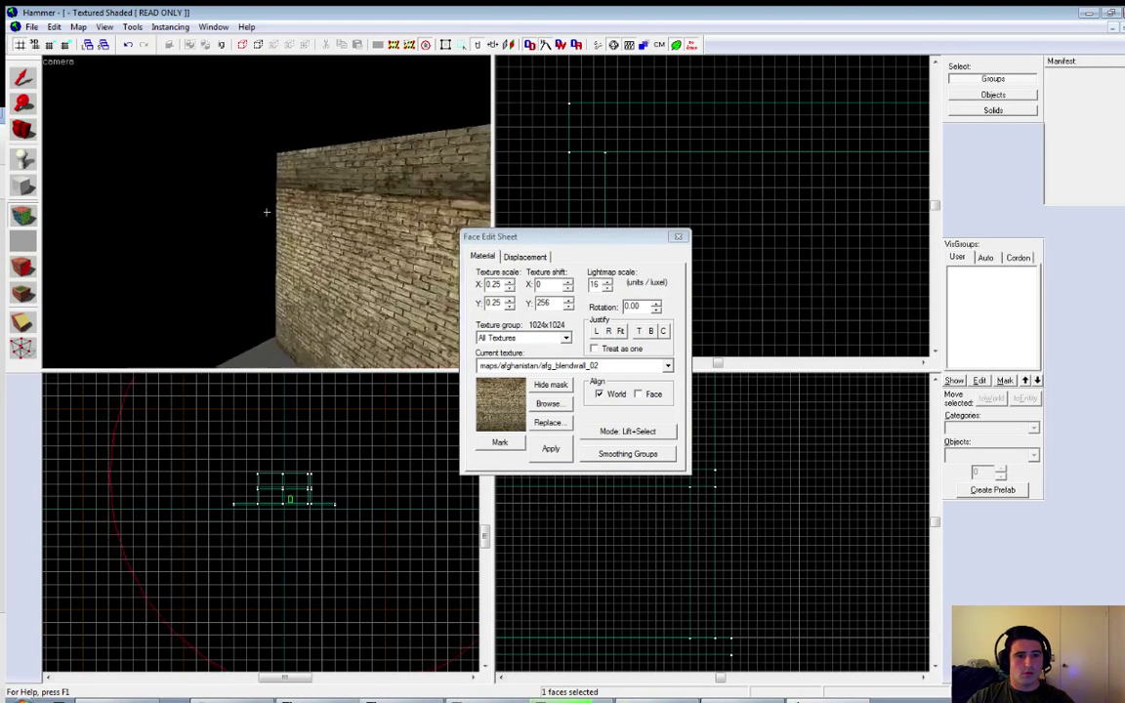
key(s)
key(z)
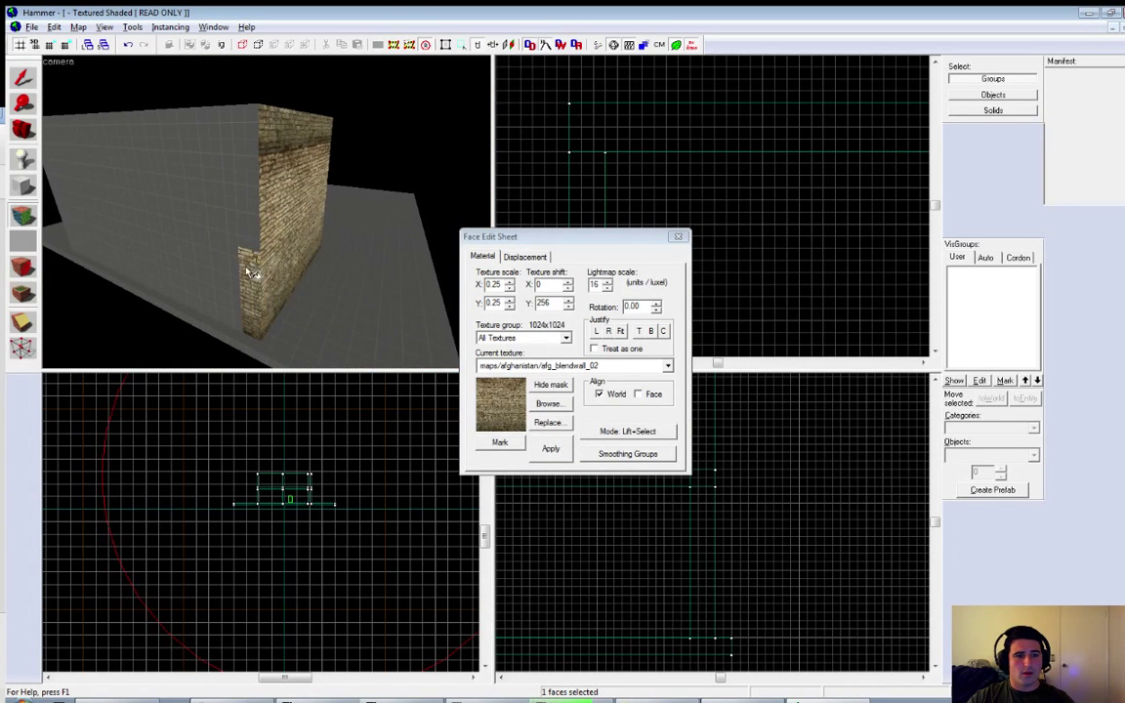
right_click(249, 214)
right_click(205, 271)
right_click(215, 237)
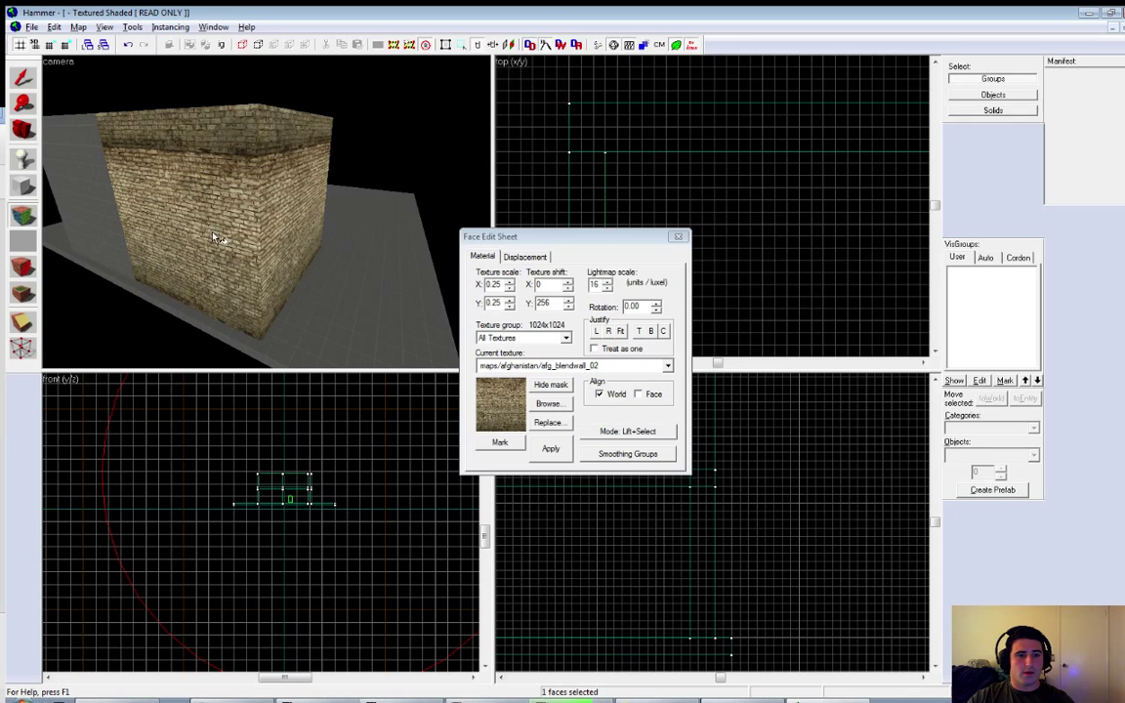
right_click(108, 179)
right_click(116, 222)
Step: Examine the building's textured outer walls, interior and open end from all around, and leave face editing
key(z)
key(w)
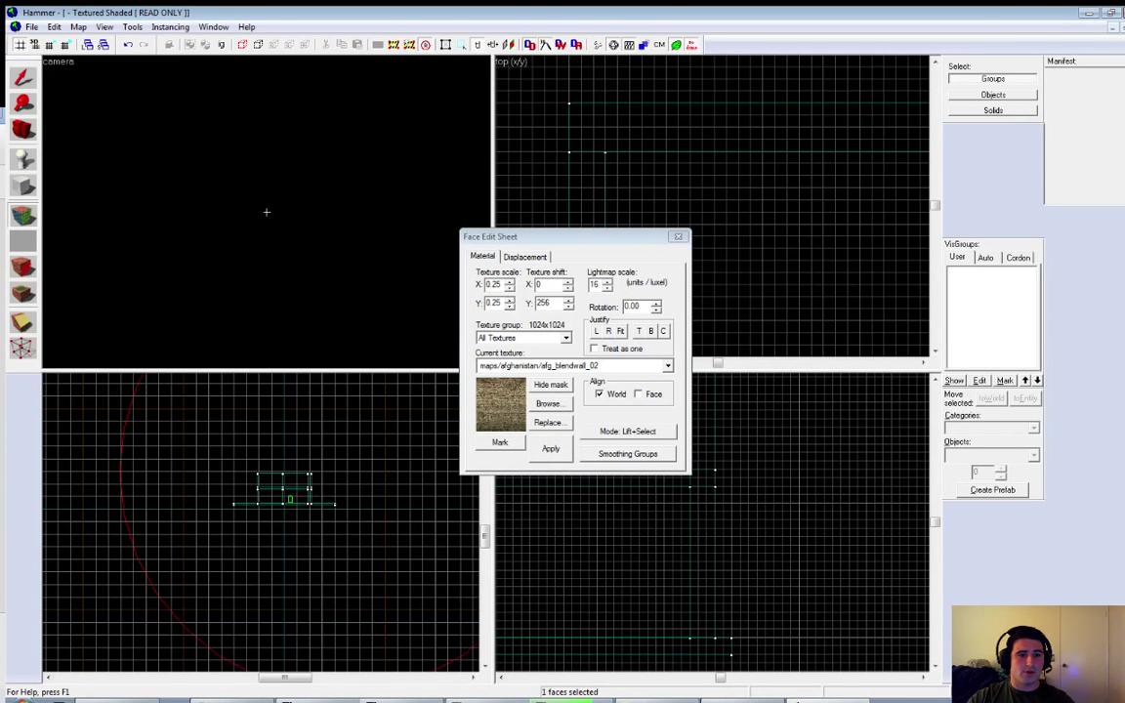
key(w)
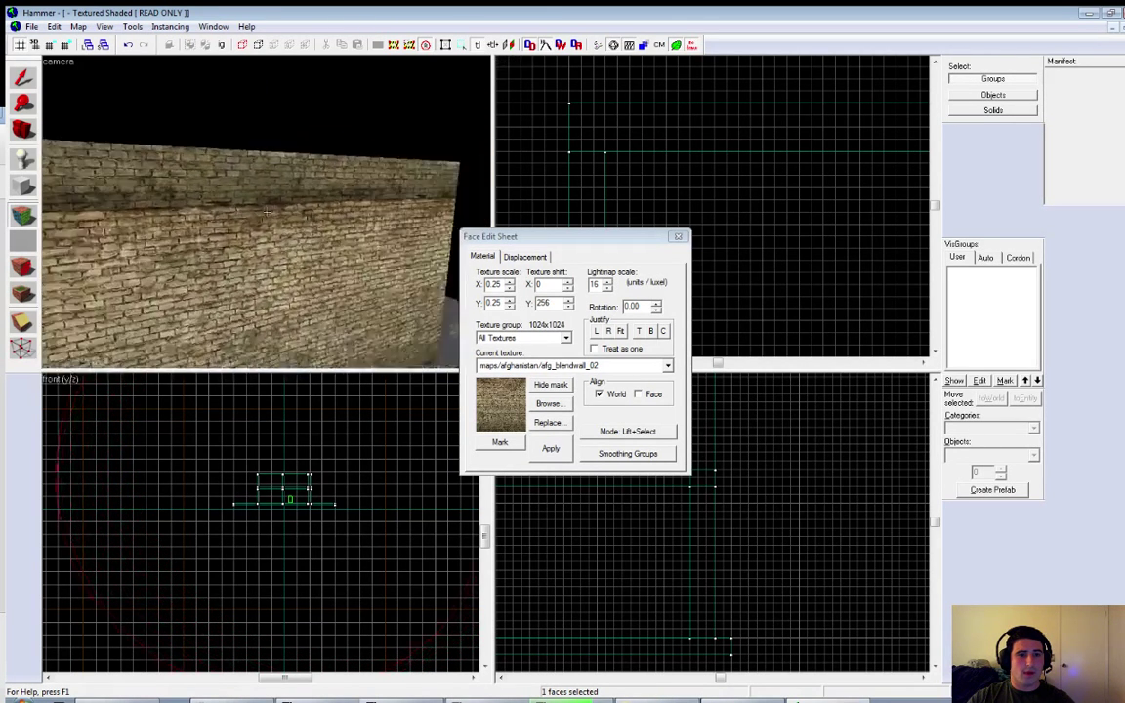
key(w)
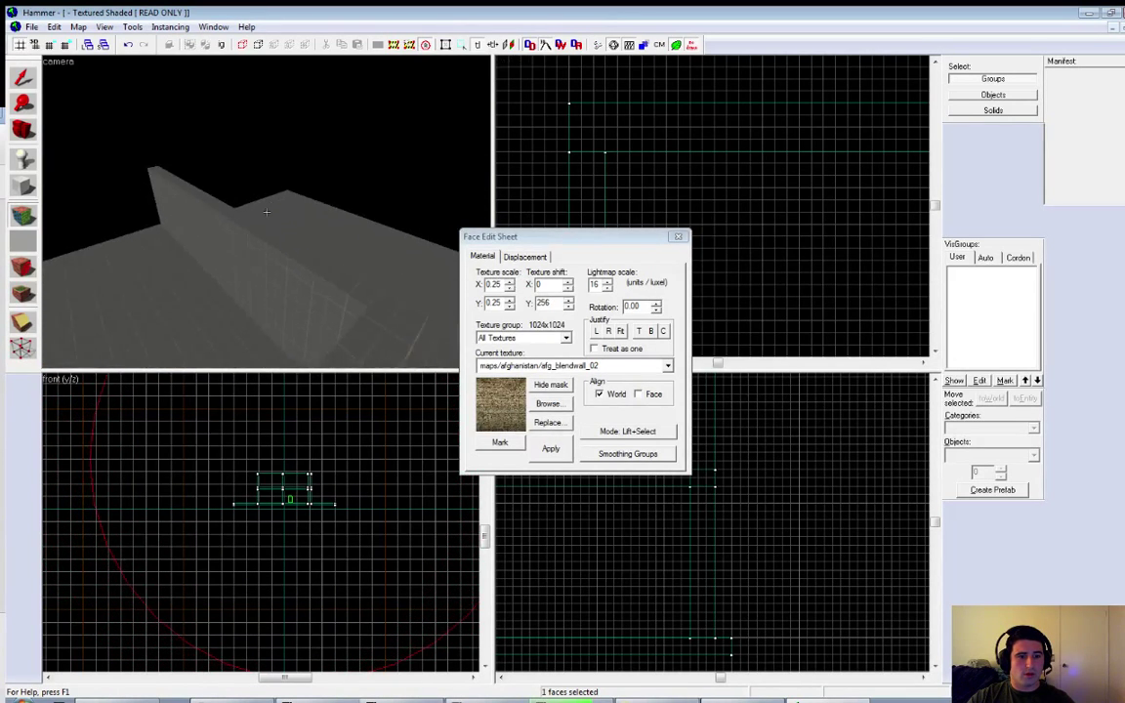
key(s)
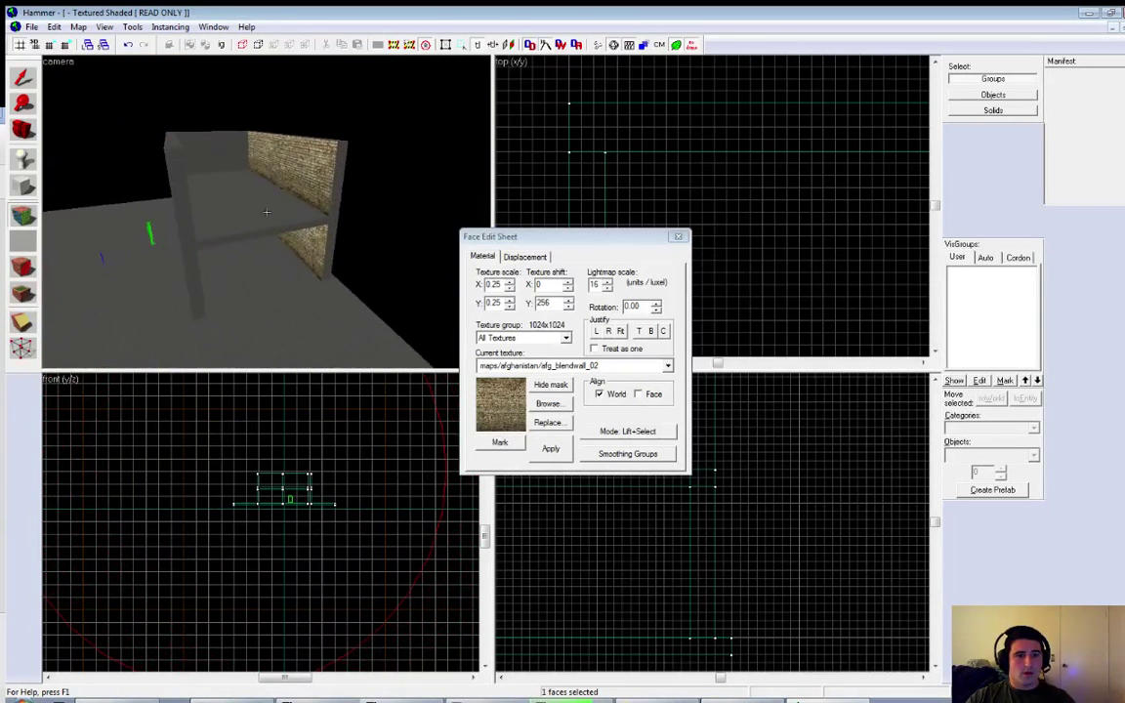
key(w)
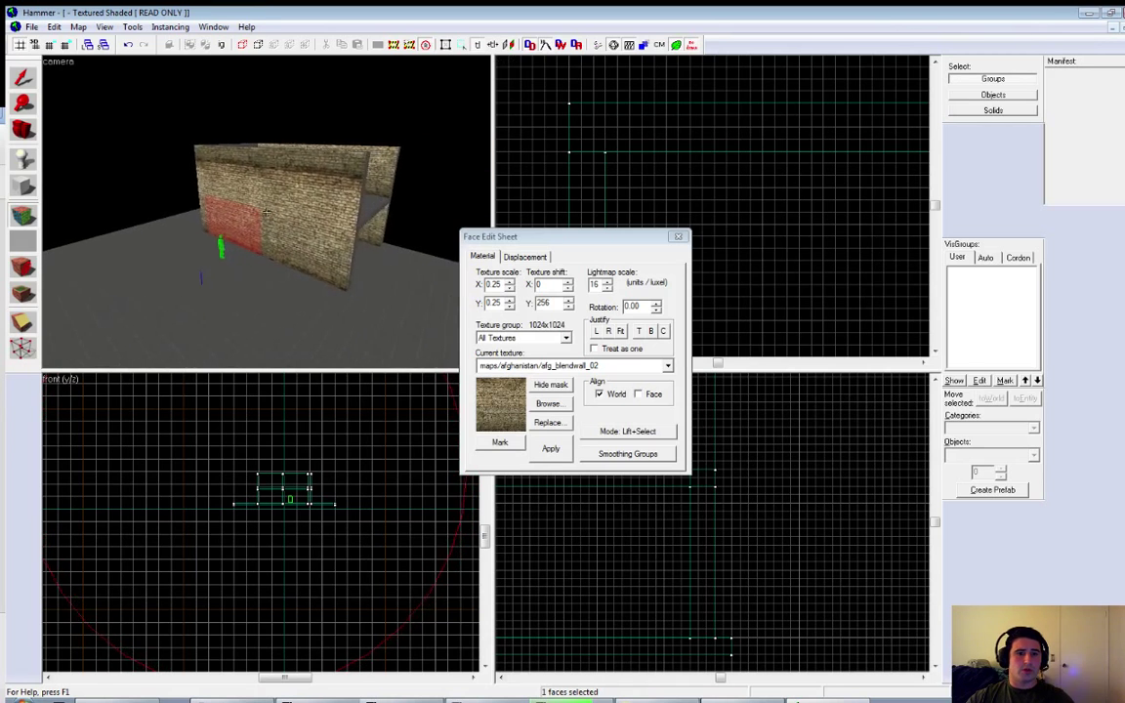
key(z)
click(24, 78)
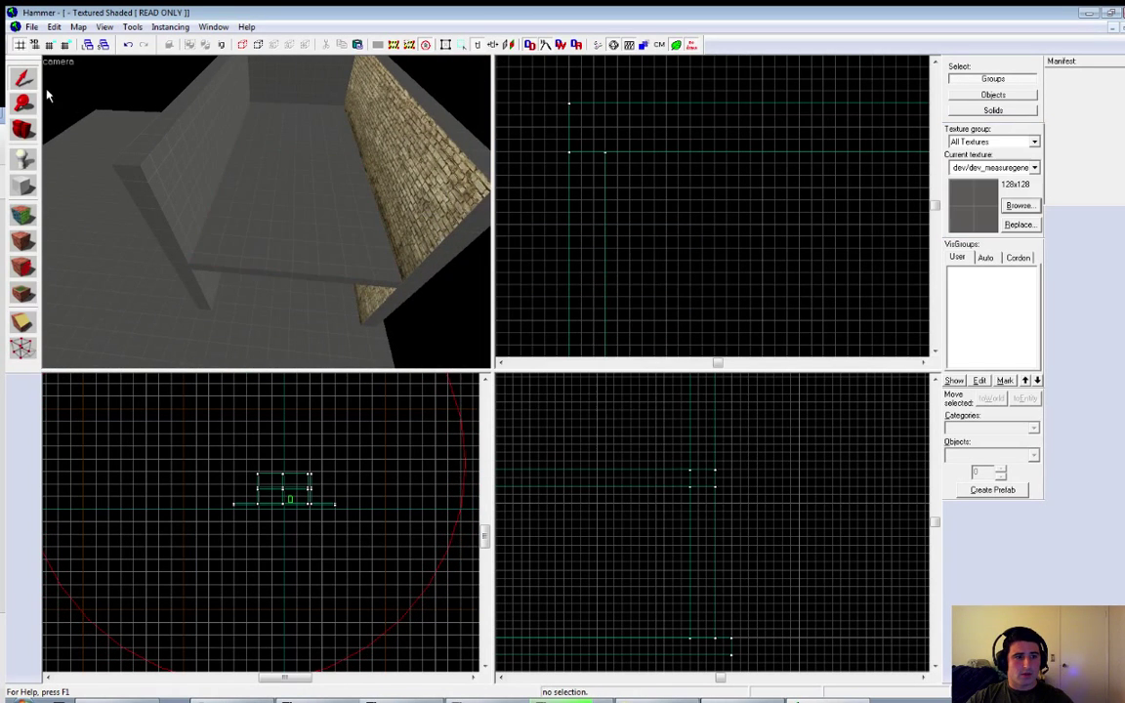